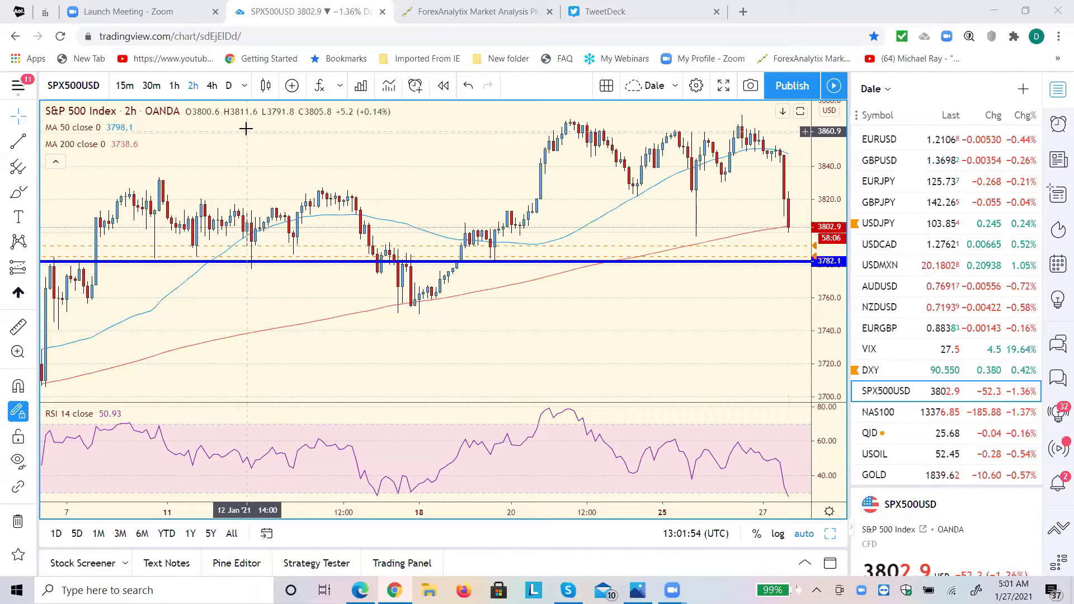
Show the S&P 500 on daily candles, then load the DXY dollar index chart
{"action": "left_click", "coordinate": [230, 86]}
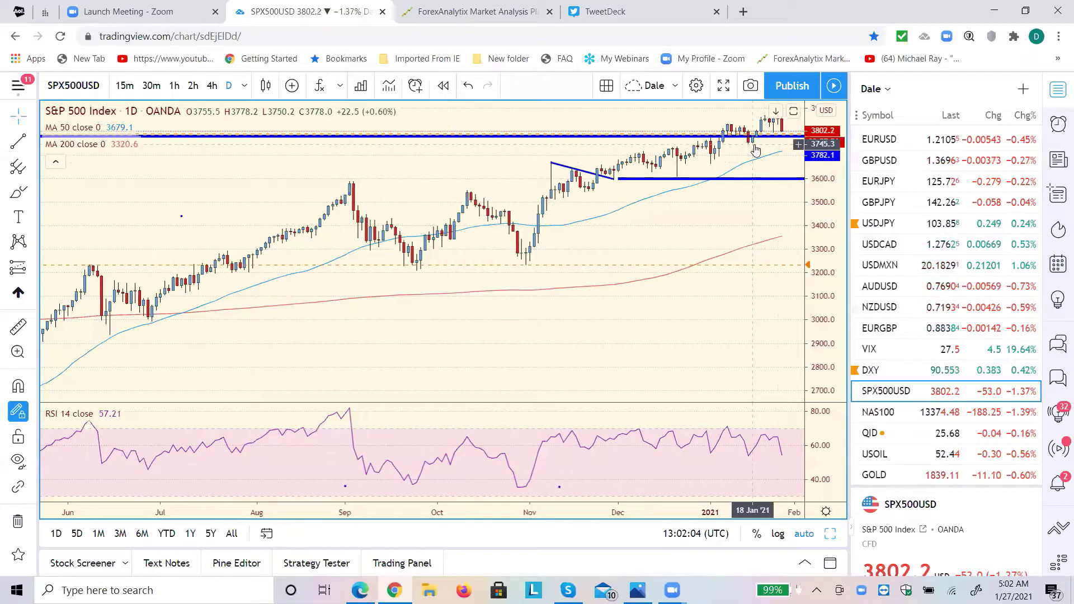
{"action": "left_click", "coordinate": [81, 85]}
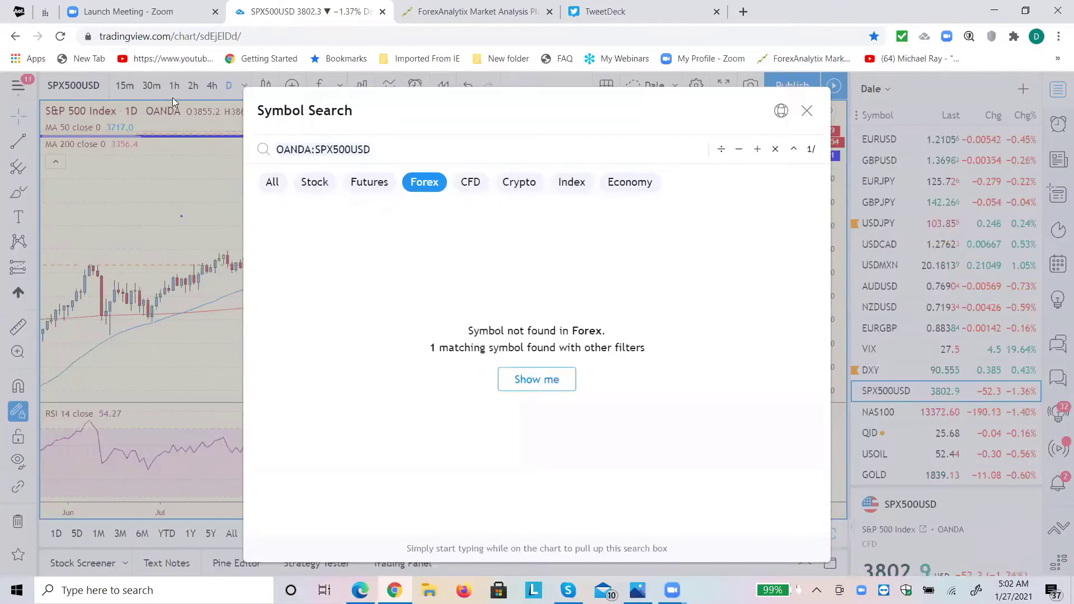
{"action": "left_click", "coordinate": [169, 146]}
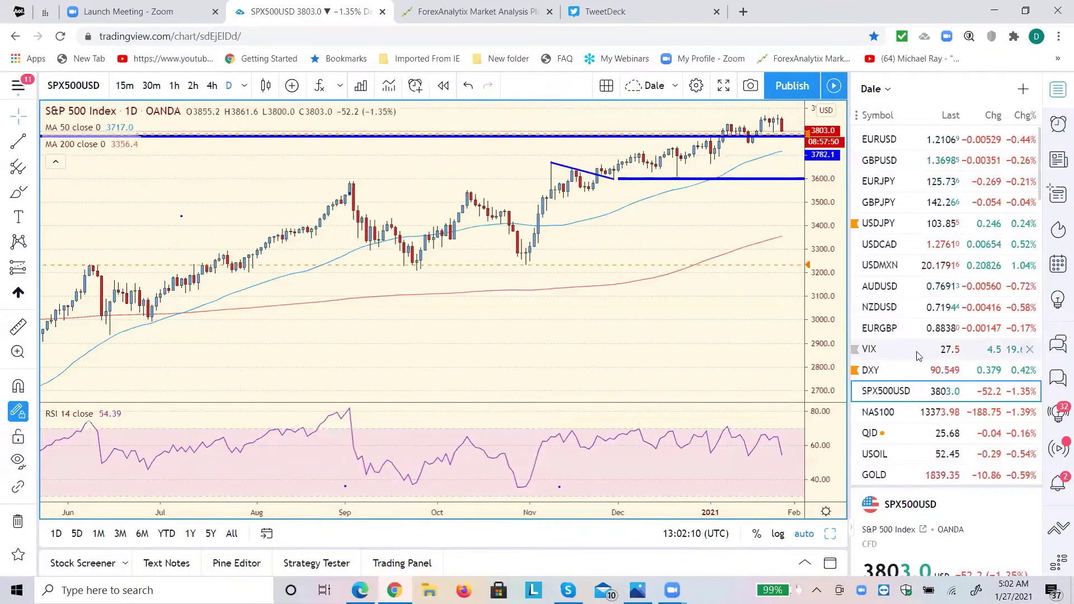
{"action": "left_click", "coordinate": [865, 372]}
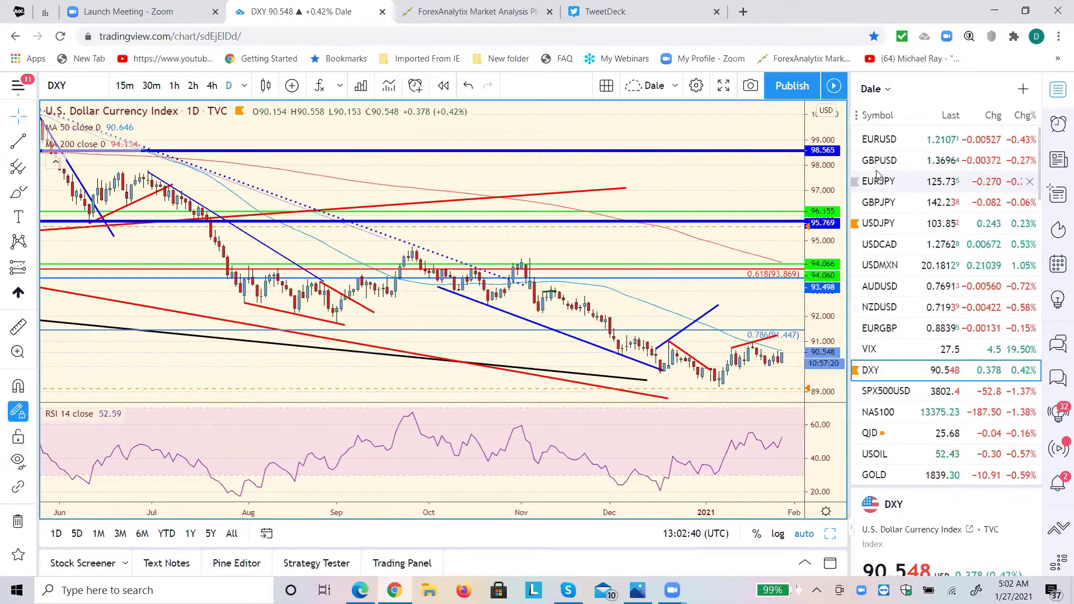
Put EURUSD on 2-hour candles, then move through GBPUSD to USDJPY
{"action": "left_click", "coordinate": [881, 147]}
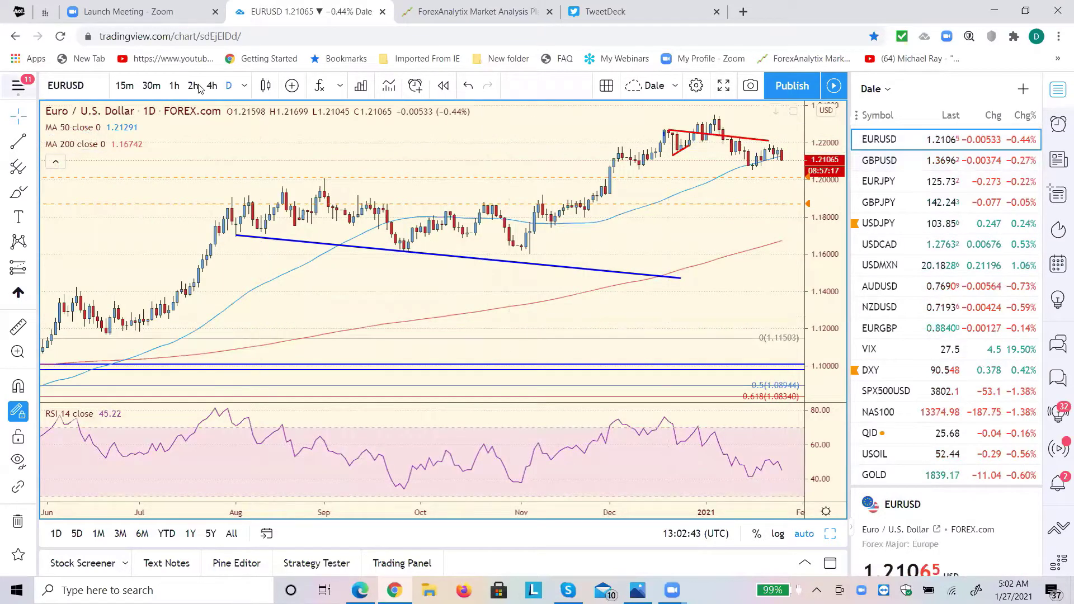
{"action": "left_click", "coordinate": [194, 86]}
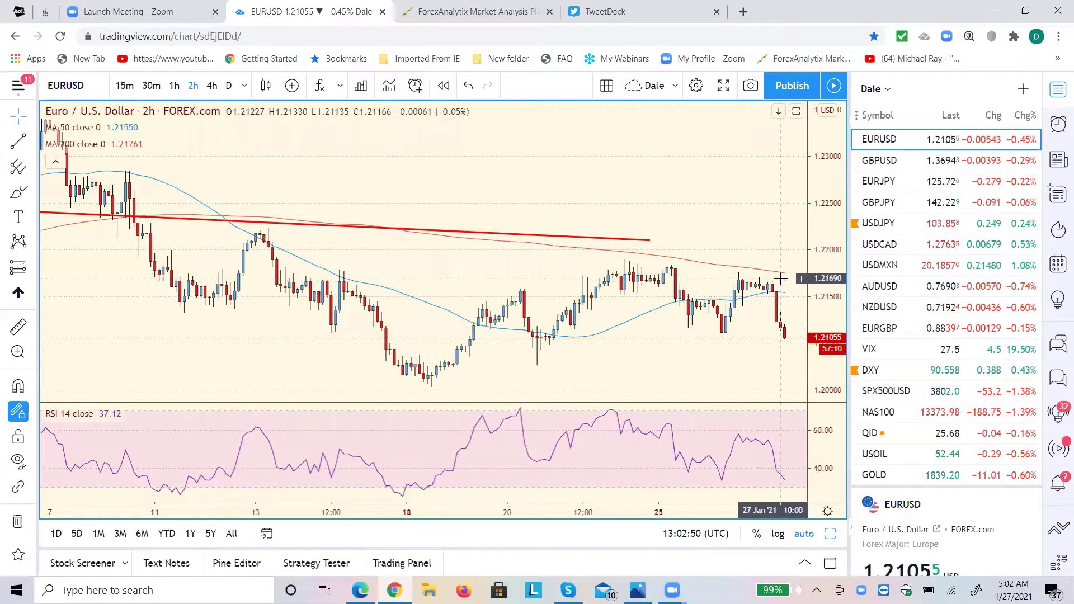
{"action": "left_click", "coordinate": [871, 168]}
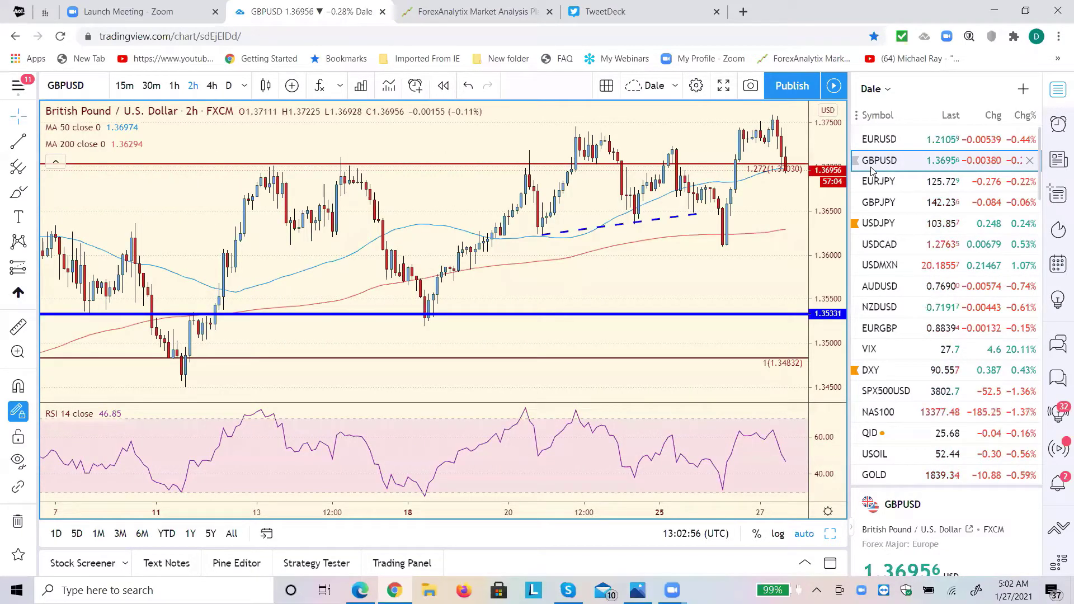
{"action": "left_click", "coordinate": [876, 223]}
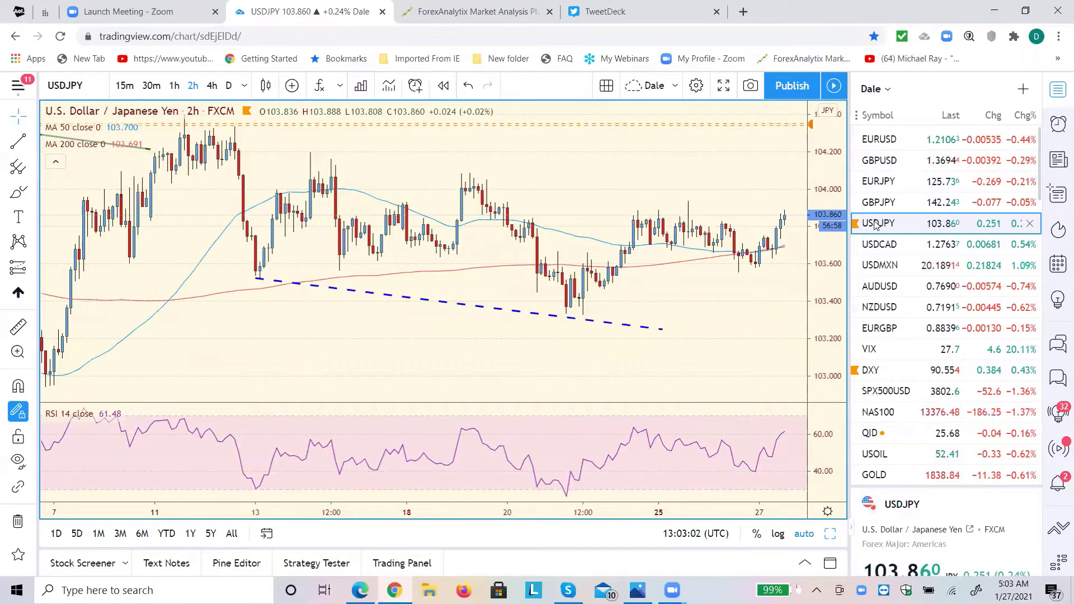
Switch USDJPY to 4-hour candles and draw a trend line from the January 11 high
{"action": "left_click", "coordinate": [216, 88]}
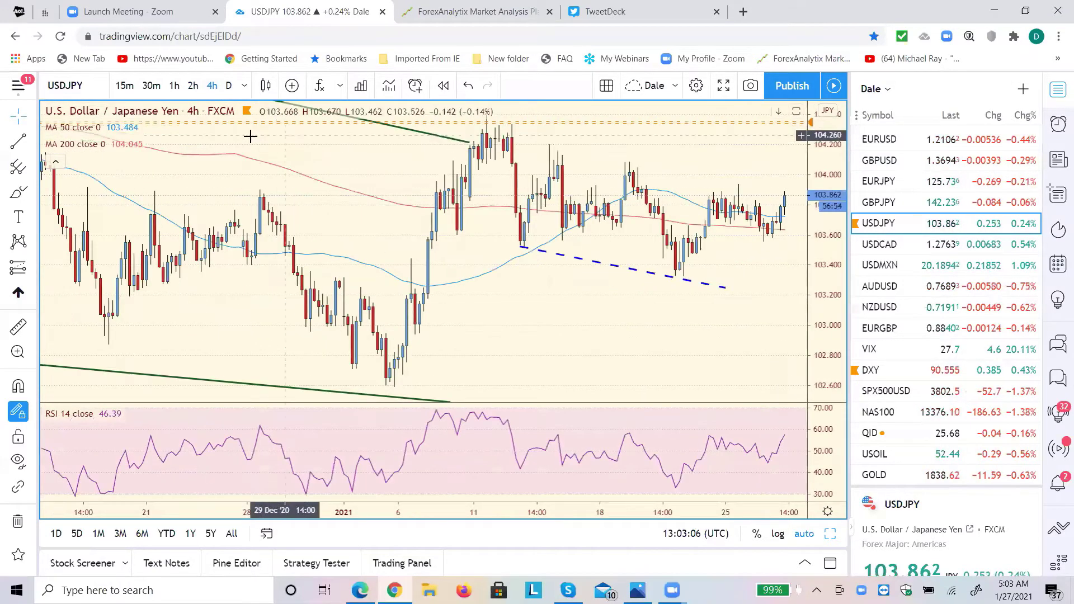
{"action": "left_click", "coordinate": [35, 144]}
{"action": "left_click", "coordinate": [81, 142]}
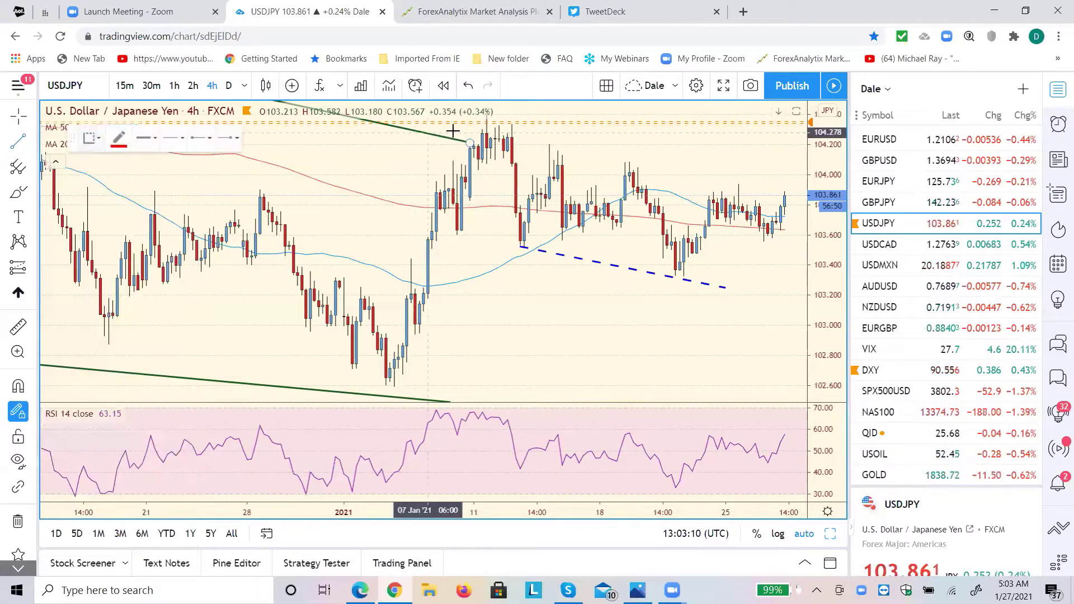
{"action": "left_click", "coordinate": [486, 122]}
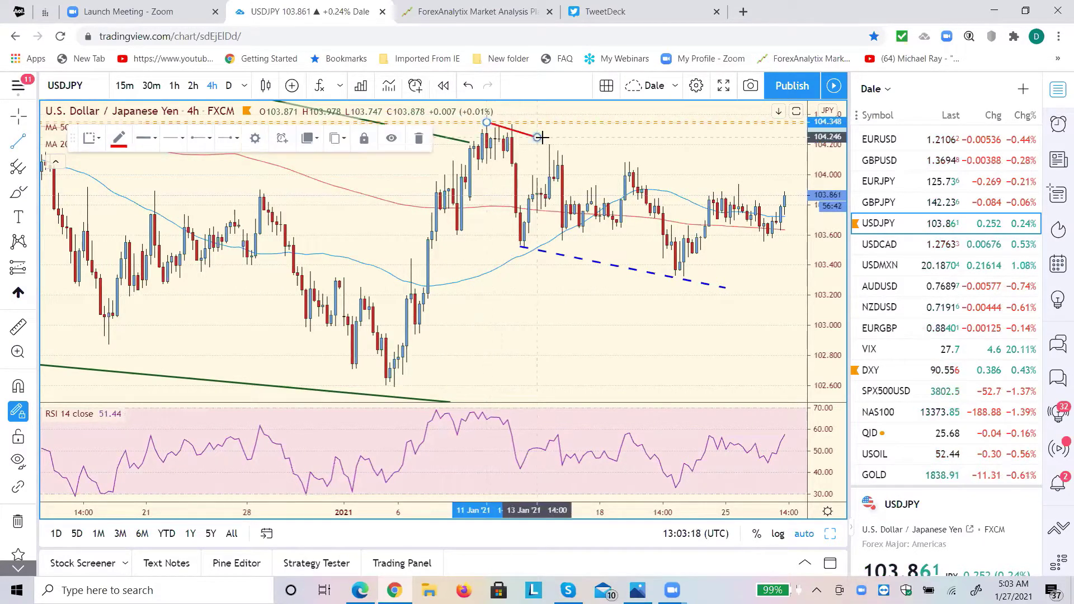
{"action": "left_click", "coordinate": [541, 138]}
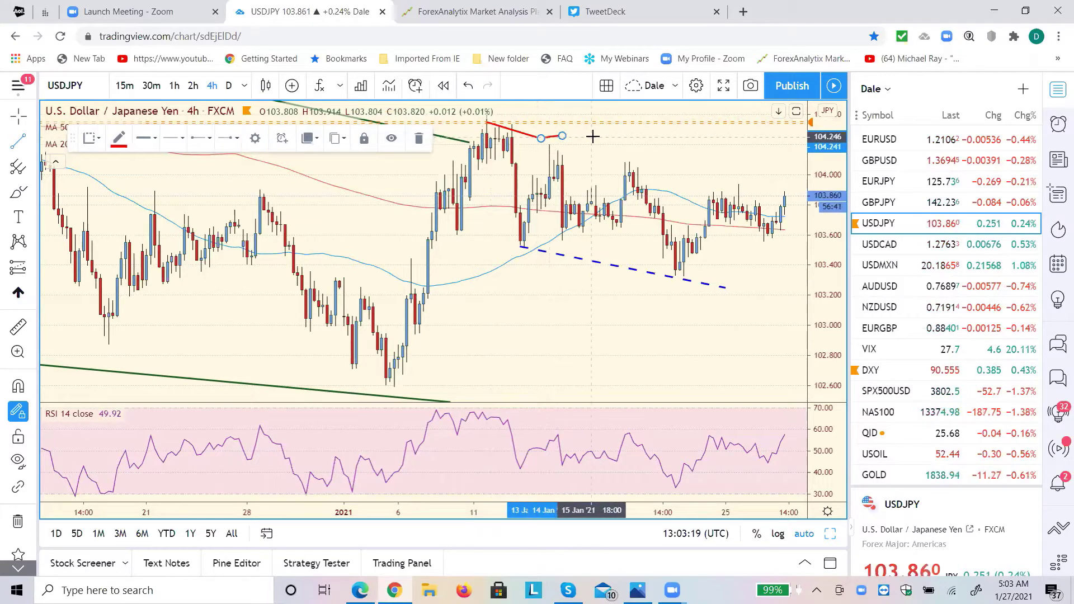
Delete the stray segment, extend the red line to the latest candles near 104.012, then open USDCAD
{"action": "right_click", "coordinate": [561, 138]}
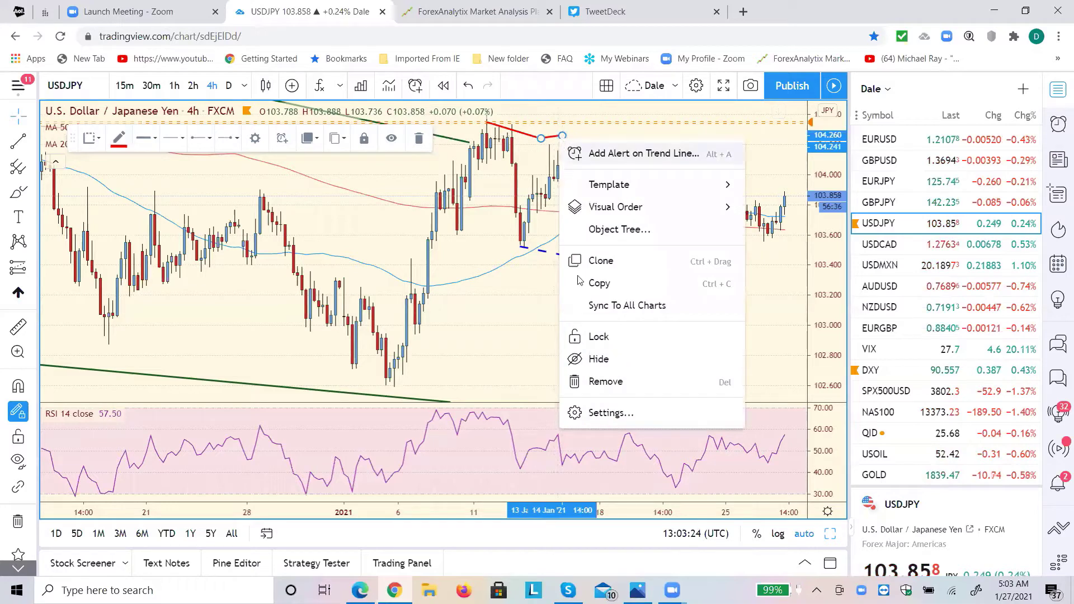
{"action": "left_click", "coordinate": [605, 382]}
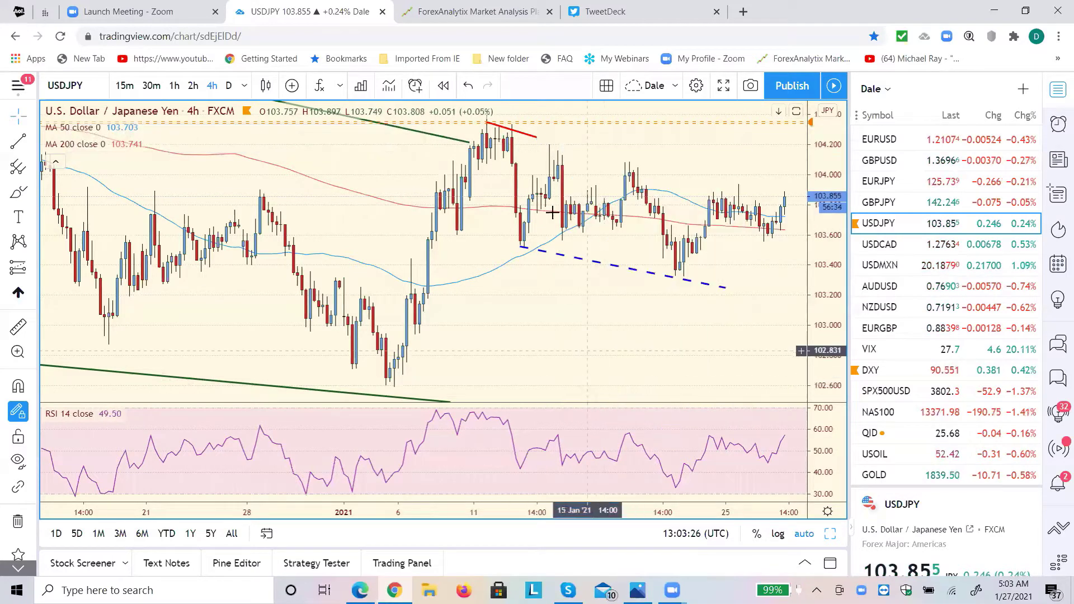
{"action": "left_click_drag", "start_coordinate": [537, 137], "coordinate": [789, 197]}
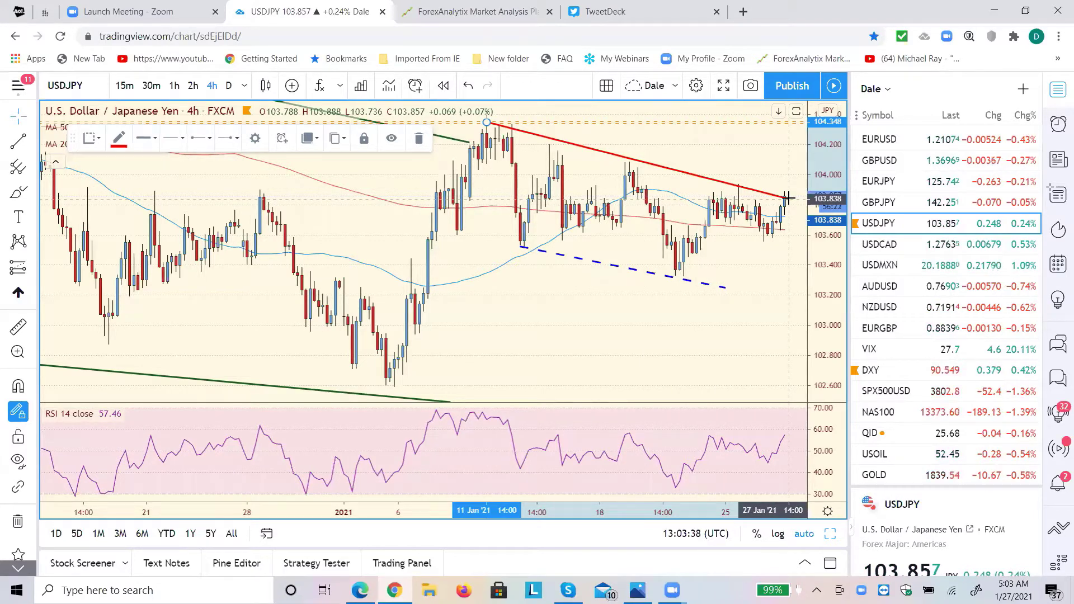
{"action": "left_click_drag", "start_coordinate": [789, 197], "coordinate": [805, 159]}
{"action": "left_click", "coordinate": [803, 156]}
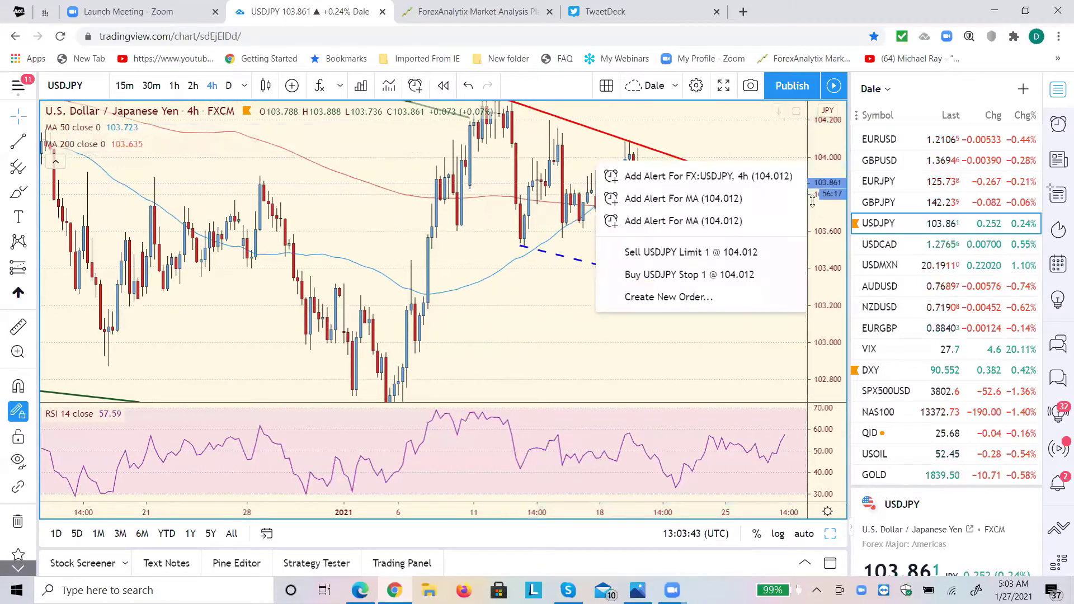
{"action": "left_click", "coordinate": [775, 490]}
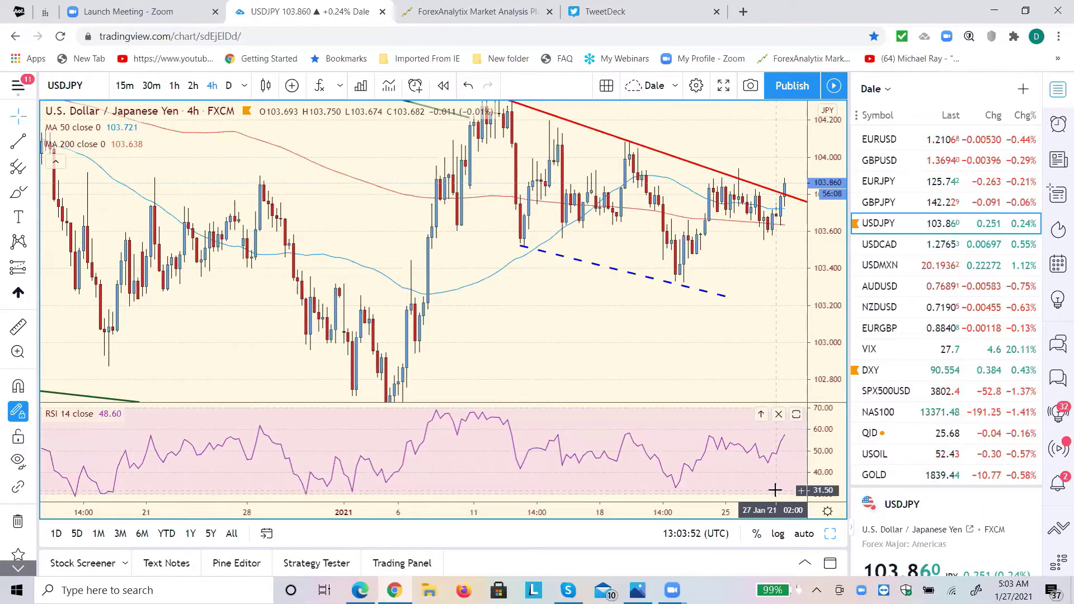
{"action": "left_click", "coordinate": [876, 247]}
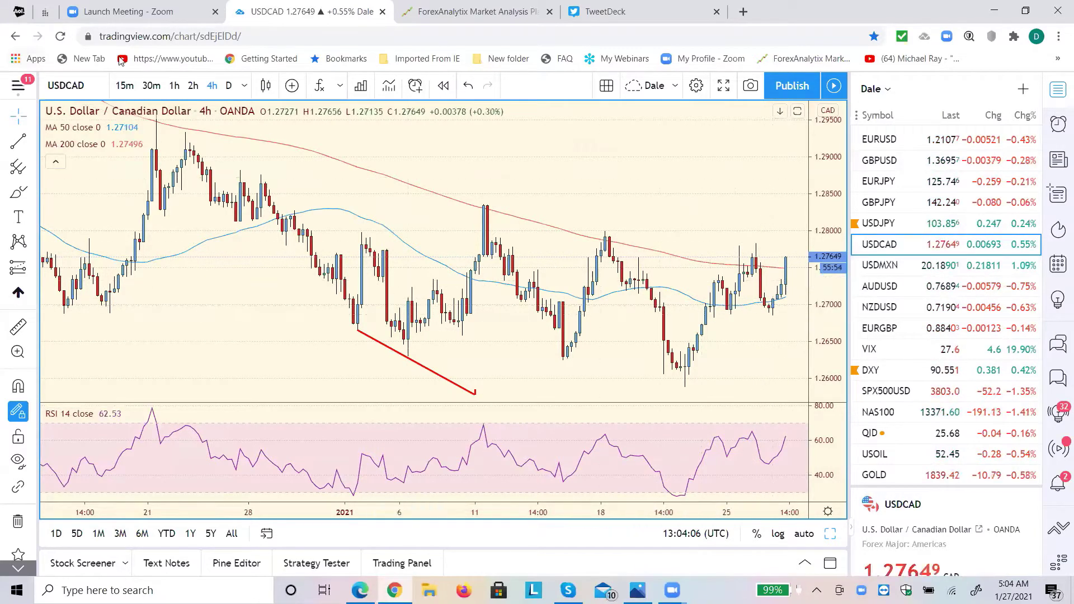
View USDCAD daily with all levels fitted, then AUDUSD on 4-hour, dismissing the EURNZD alert
{"action": "left_click", "coordinate": [229, 87]}
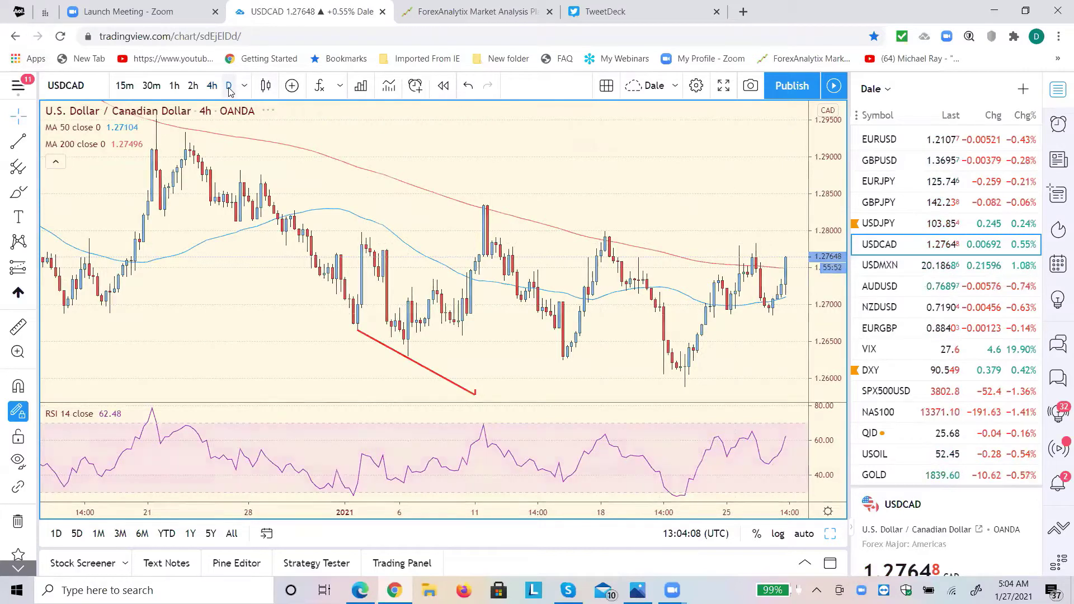
{"action": "left_click", "coordinate": [804, 534]}
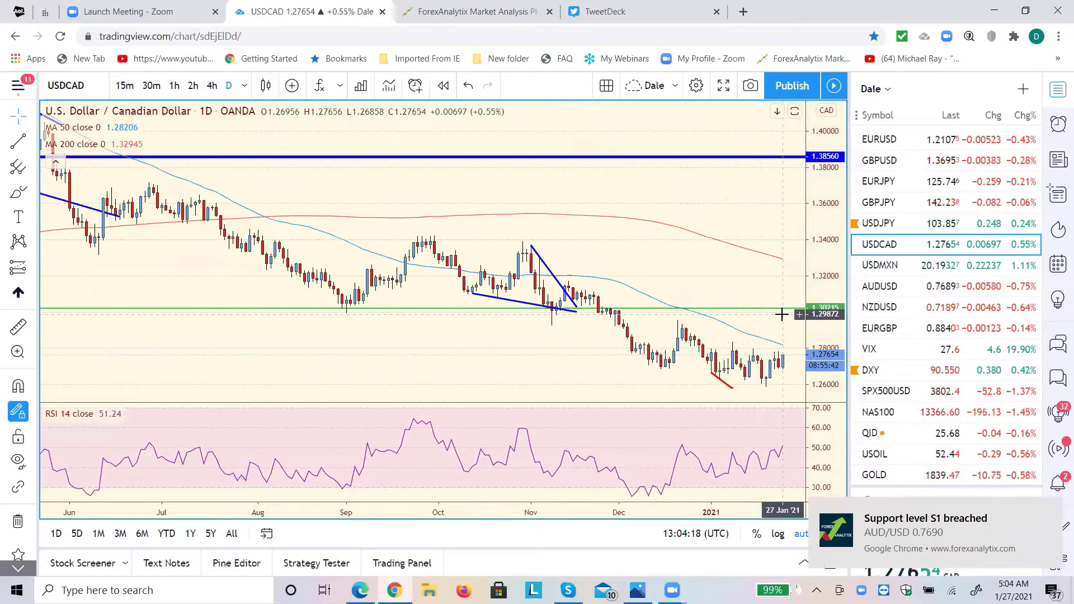
{"action": "left_click", "coordinate": [870, 288]}
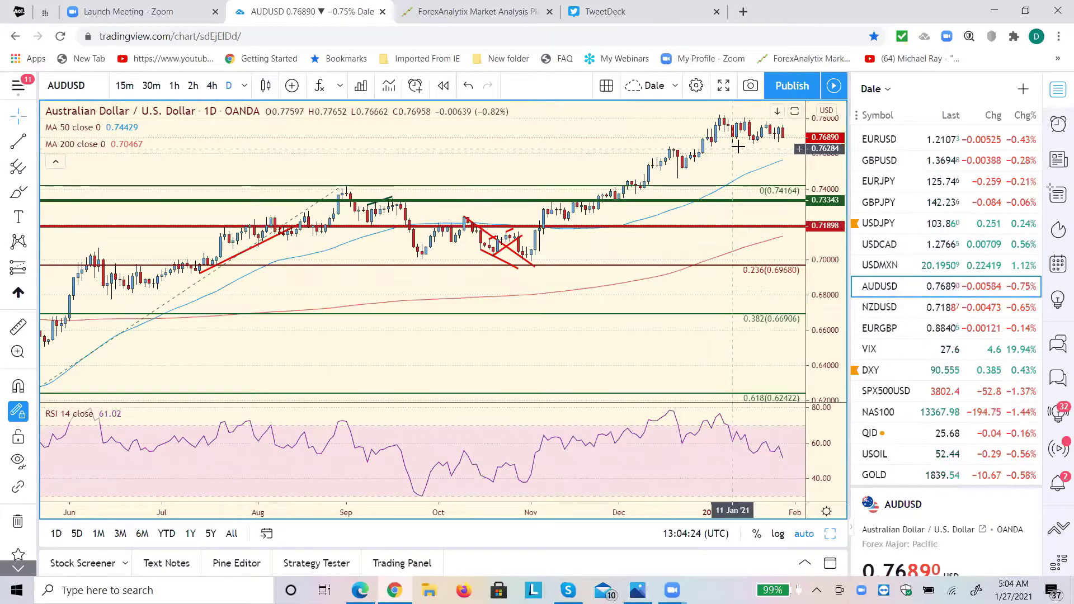
{"action": "left_click", "coordinate": [213, 87]}
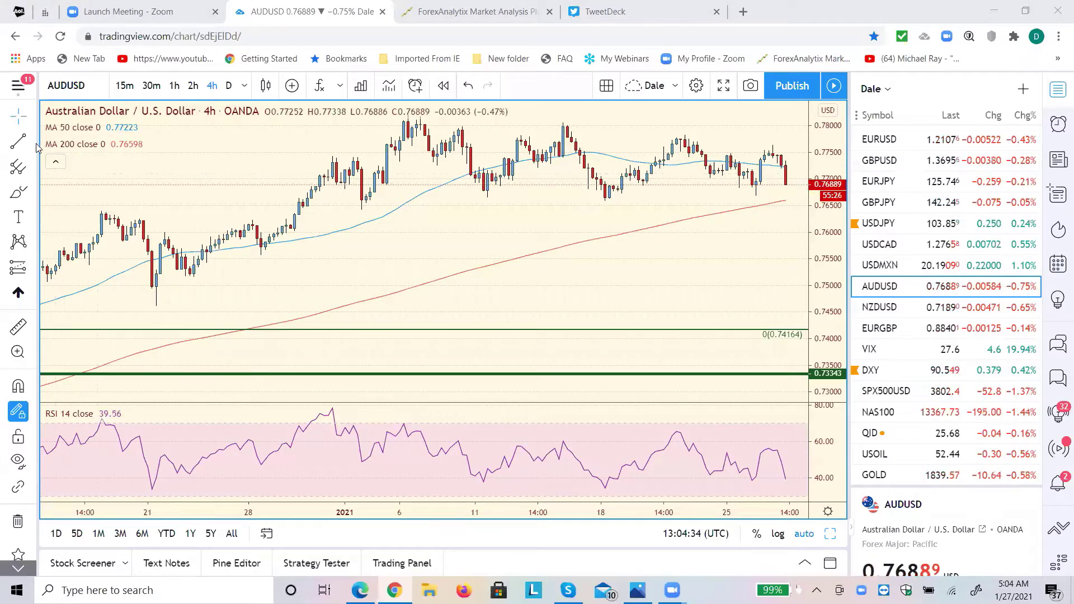
{"action": "left_click", "coordinate": [34, 143]}
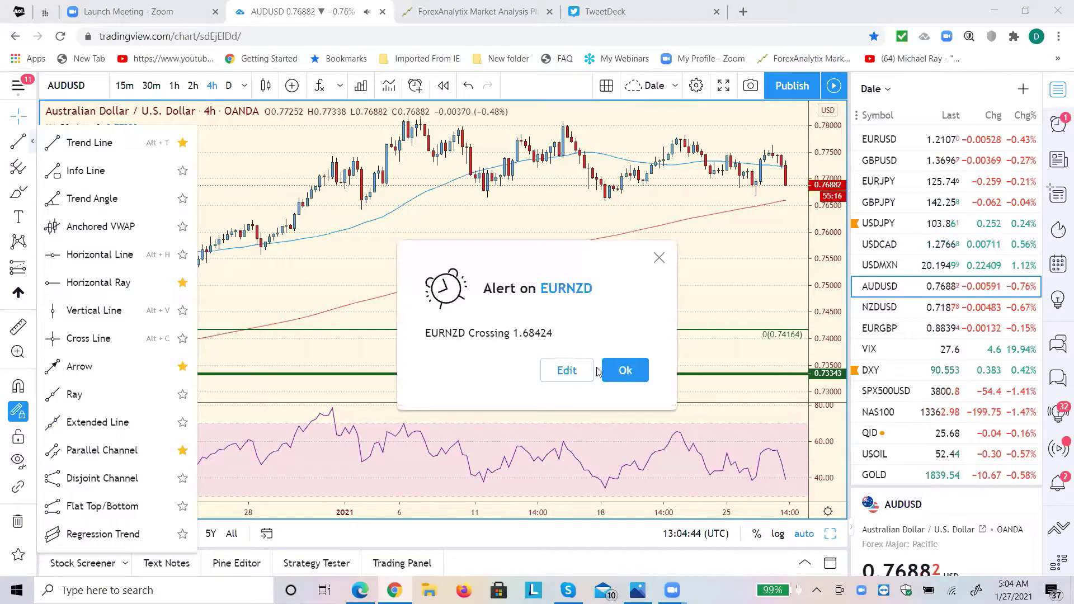
{"action": "left_click", "coordinate": [620, 371]}
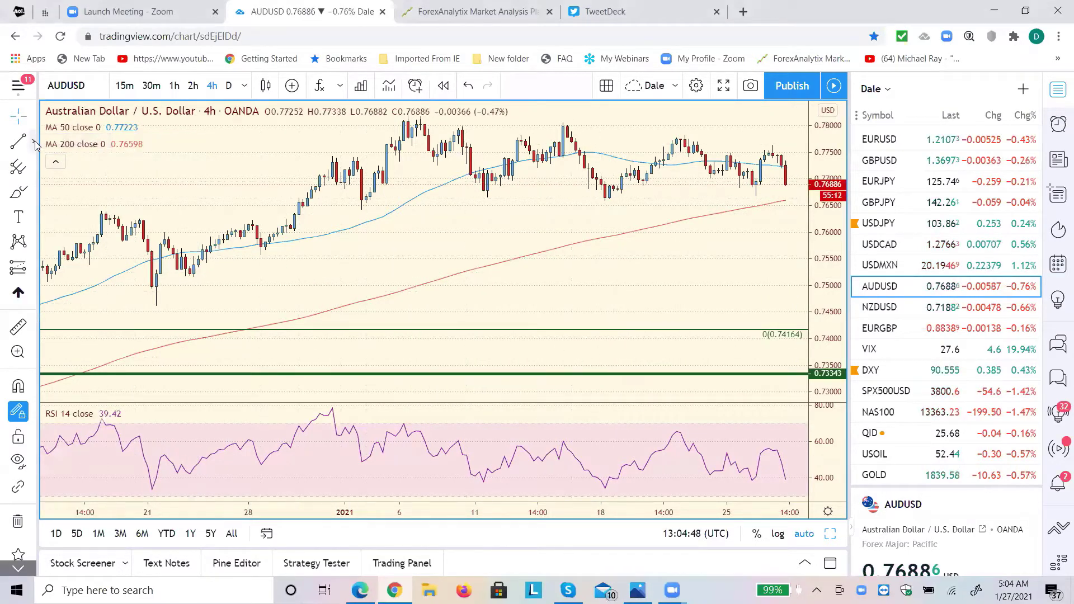
Place a horizontal level at 0.76634 on AUDUSD, then load the SPX500USD chart
{"action": "left_click", "coordinate": [34, 142]}
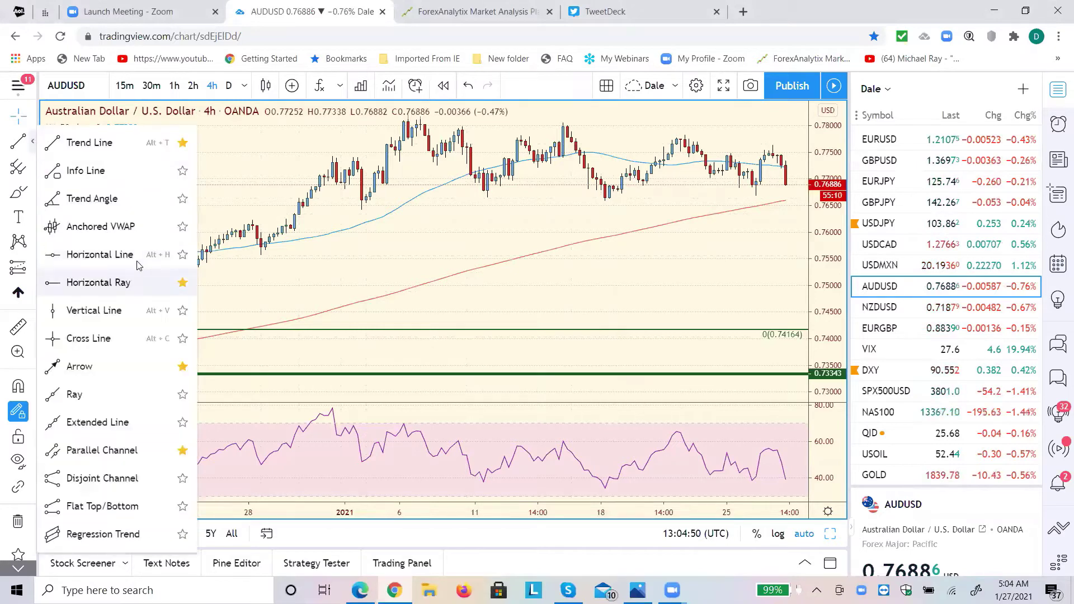
{"action": "left_click", "coordinate": [133, 256]}
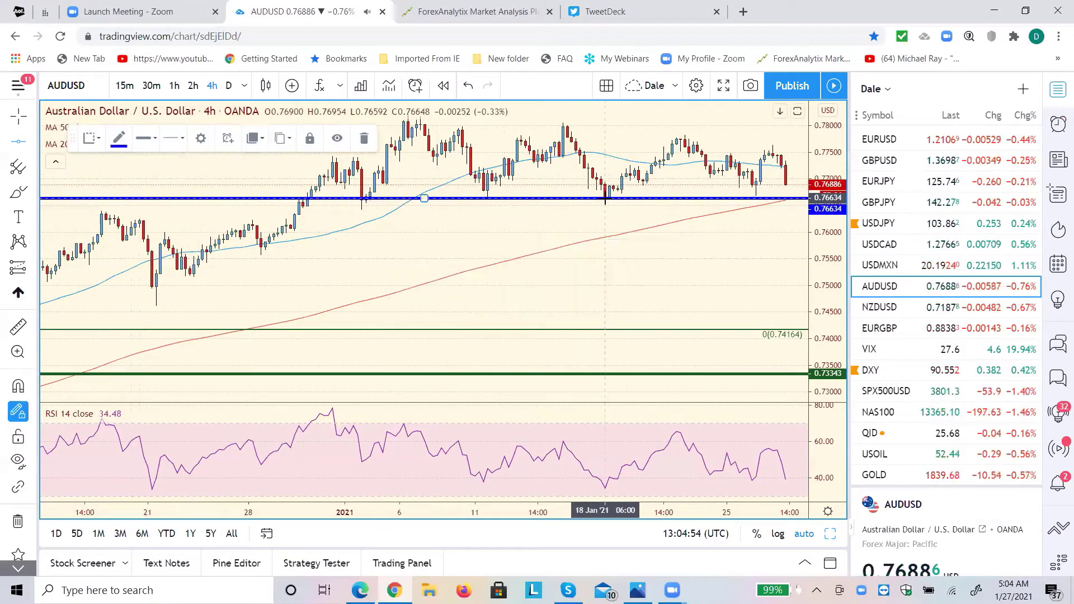
{"action": "left_click", "coordinate": [604, 198]}
{"action": "mouse_move", "coordinate": [638, 590]}
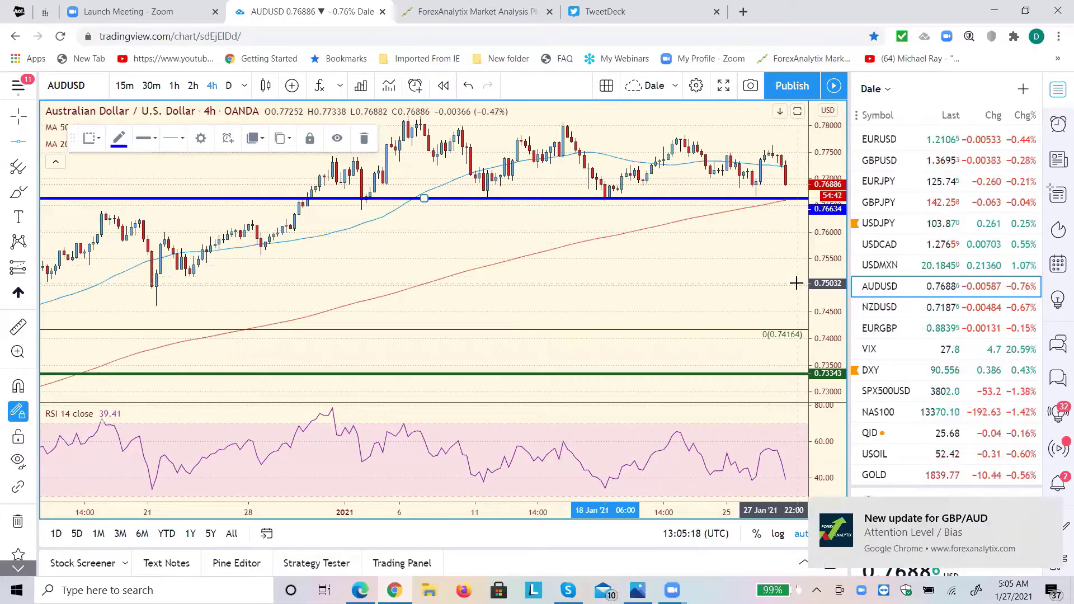
{"action": "left_click", "coordinate": [883, 391]}
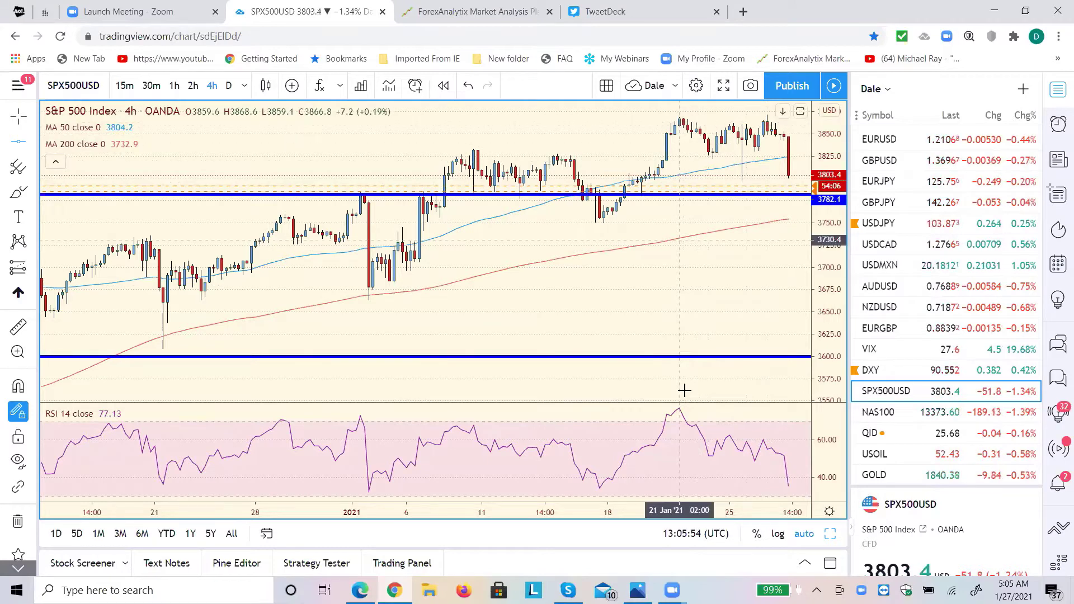
Load GOLD, then scroll the watchlist down and load SILVER
{"action": "left_click", "coordinate": [869, 475]}
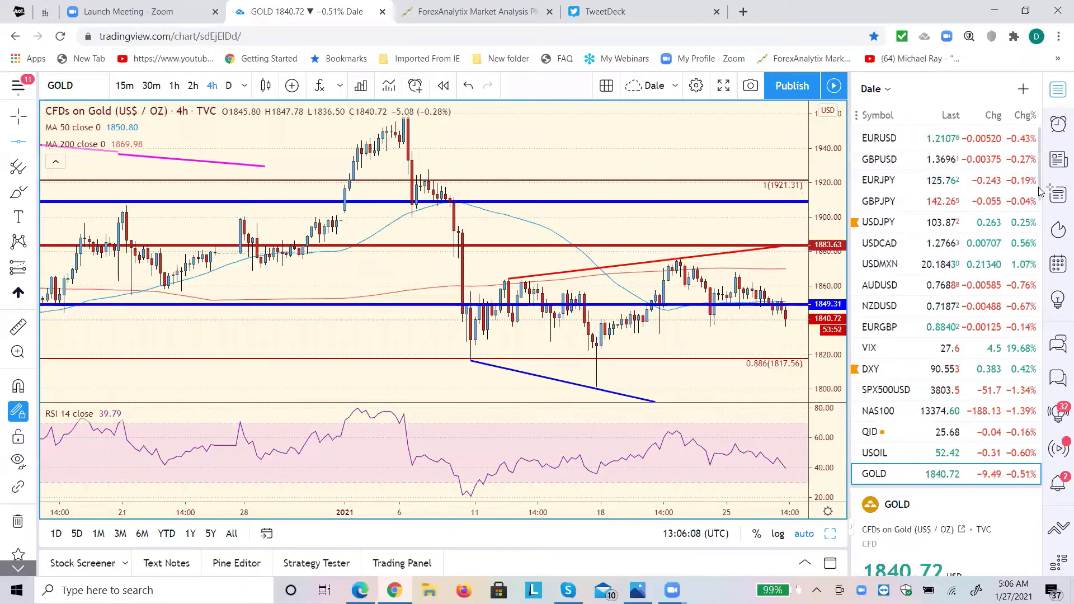
{"action": "scroll", "coordinate": [1042, 201], "scroll_direction": "down", "scroll_amount": 1}
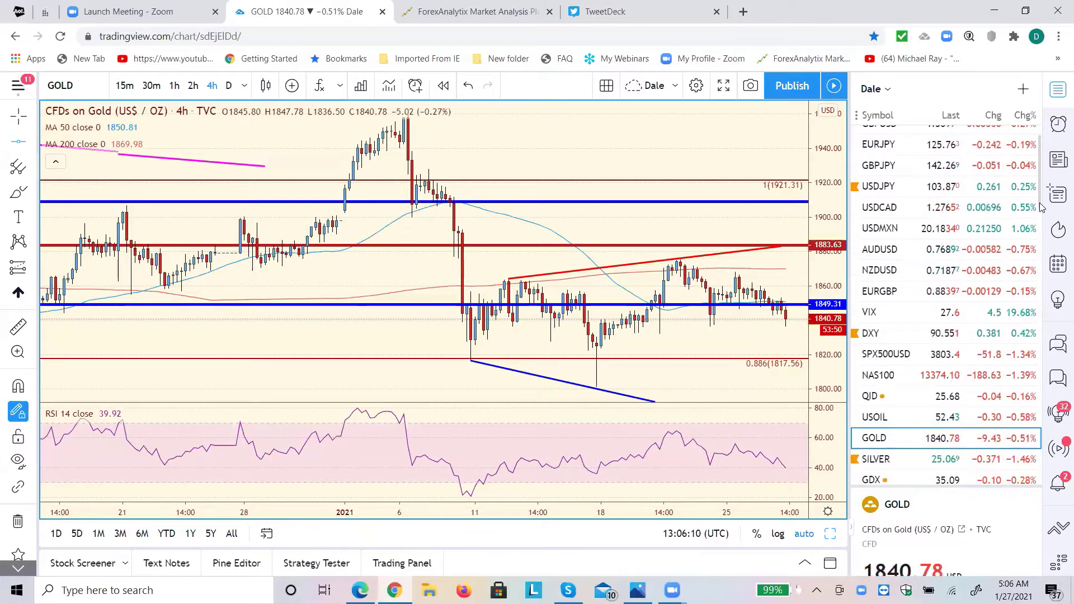
{"action": "left_click", "coordinate": [864, 453]}
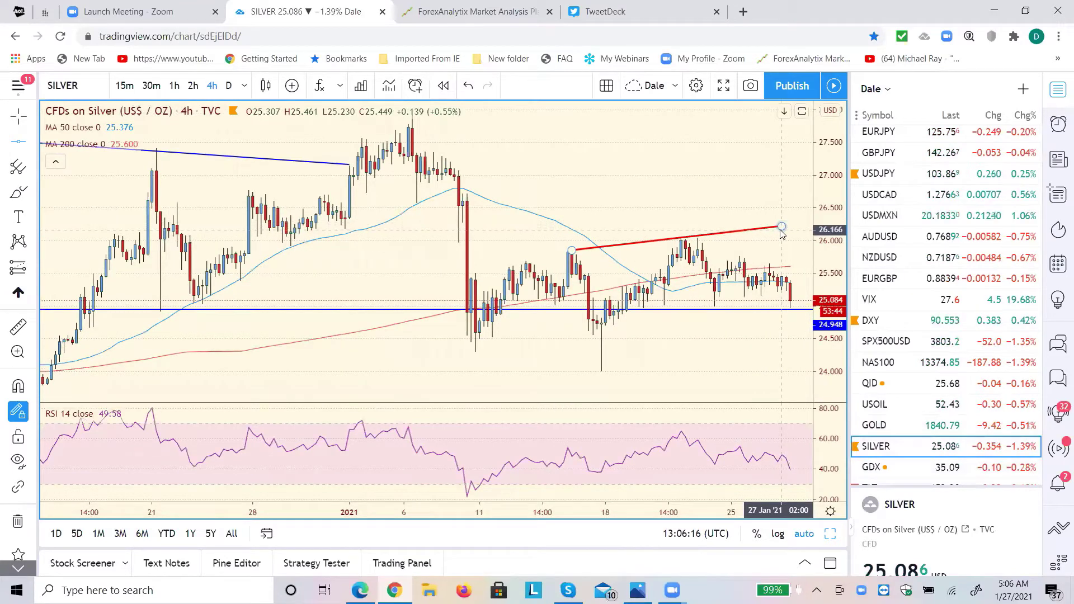
Add a horizontal level at 26.208 on SILVER, leave its options unchanged, then return to SPX500USD
{"action": "key", "text": "alt+h"}
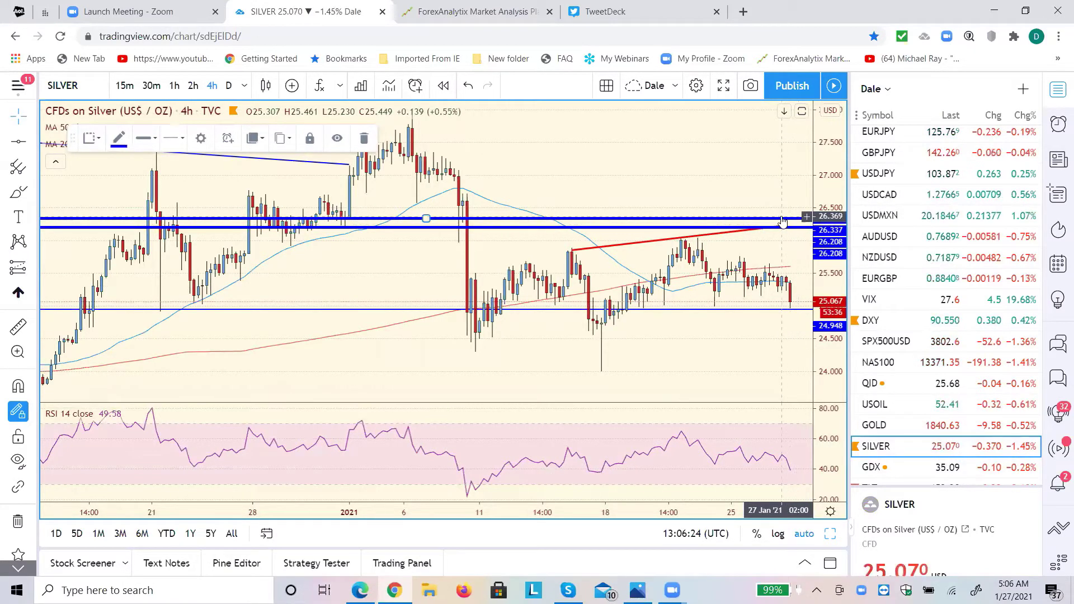
{"action": "right_click", "coordinate": [782, 221]}
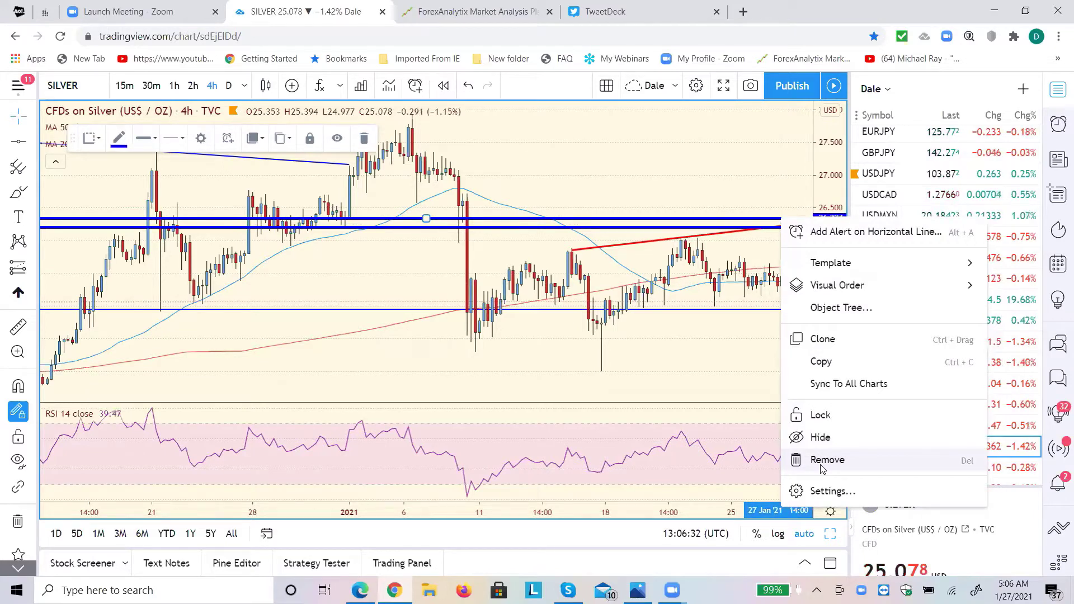
{"action": "key", "text": "Escape"}
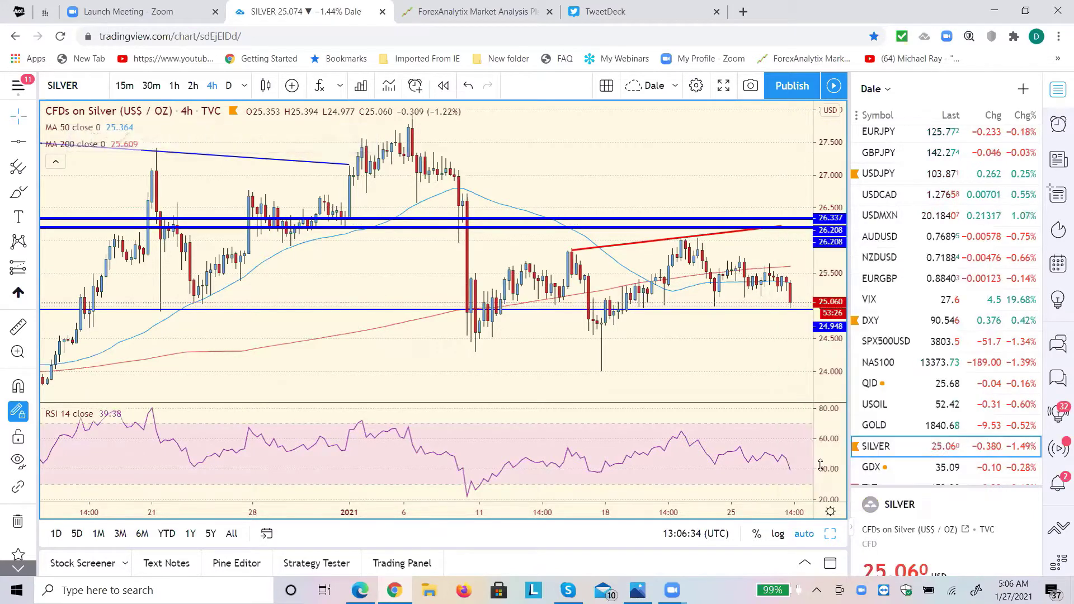
{"action": "right_click", "coordinate": [755, 213]}
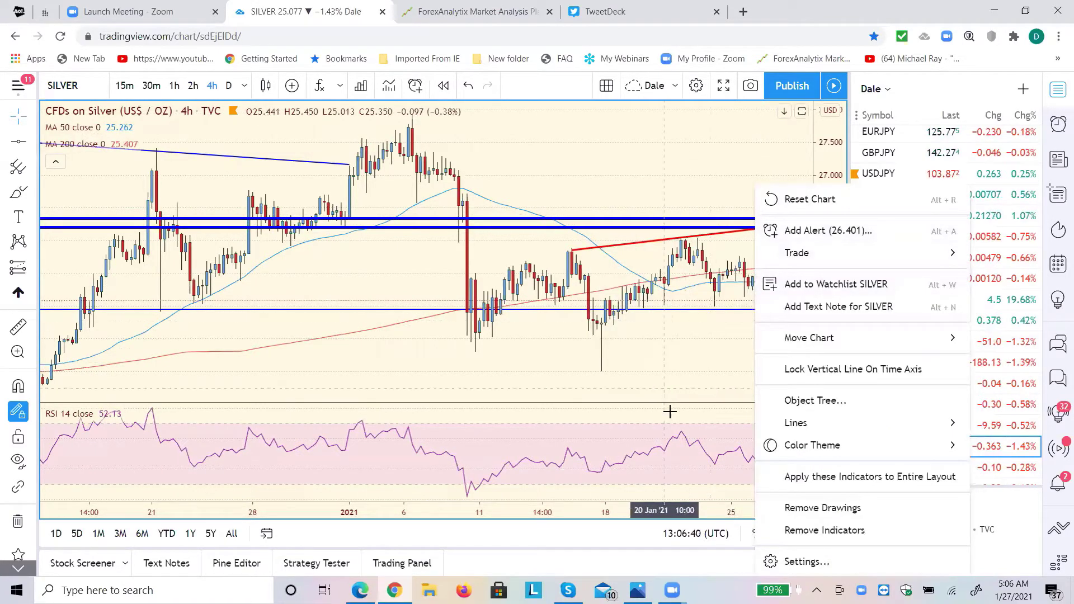
{"action": "left_click", "coordinate": [680, 378]}
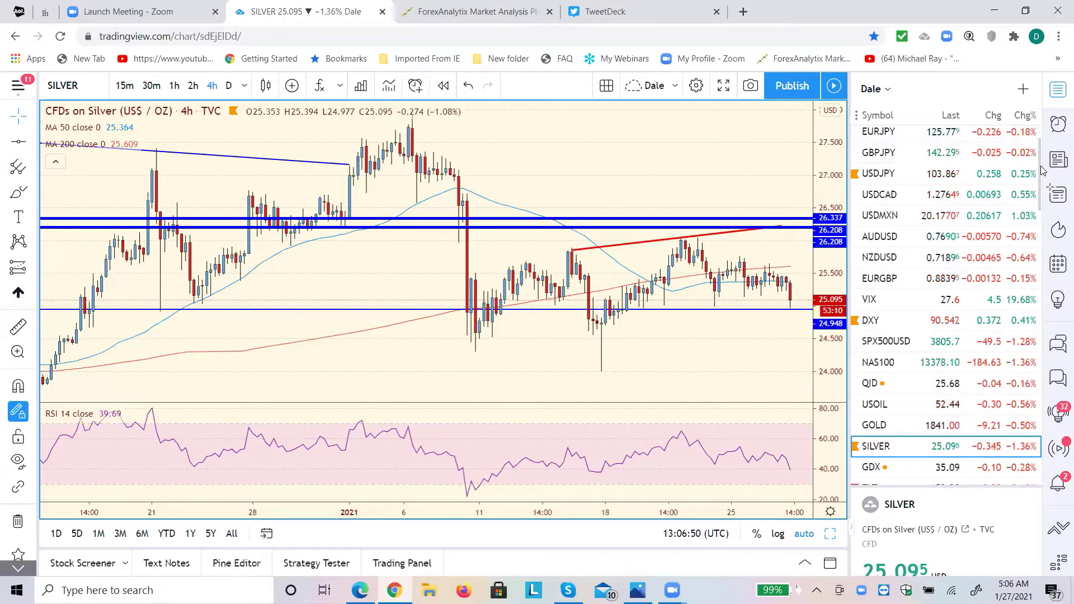
{"action": "scroll", "coordinate": [1041, 163], "scroll_direction": "up", "scroll_amount": 1}
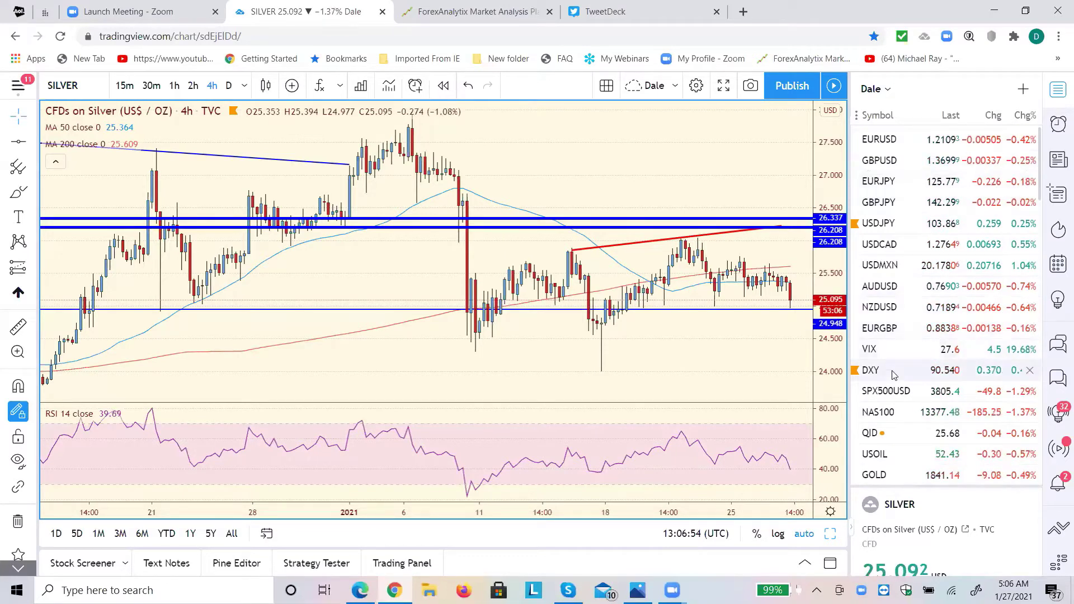
{"action": "left_click", "coordinate": [881, 393]}
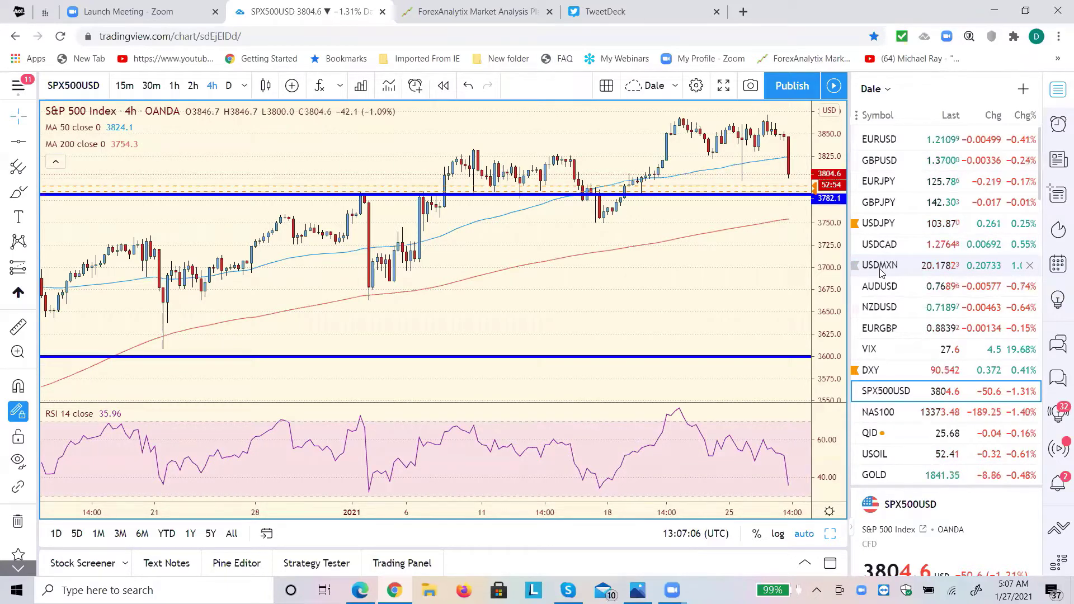
Compare USDMXN and USDCAD twice over, then settle on the USDJPY chart
{"action": "left_click", "coordinate": [880, 268]}
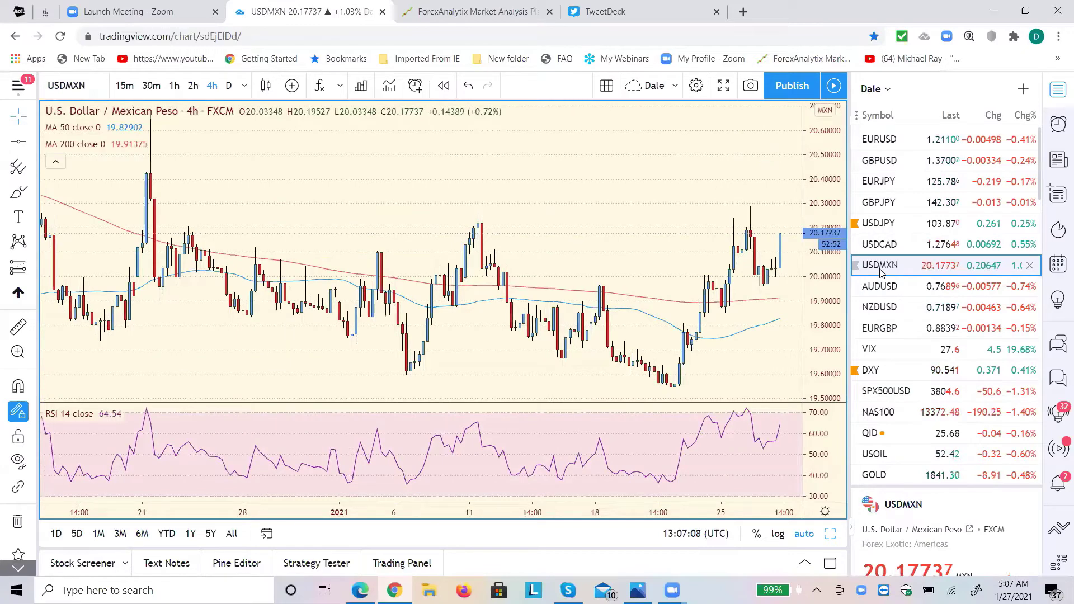
{"action": "left_click", "coordinate": [880, 247]}
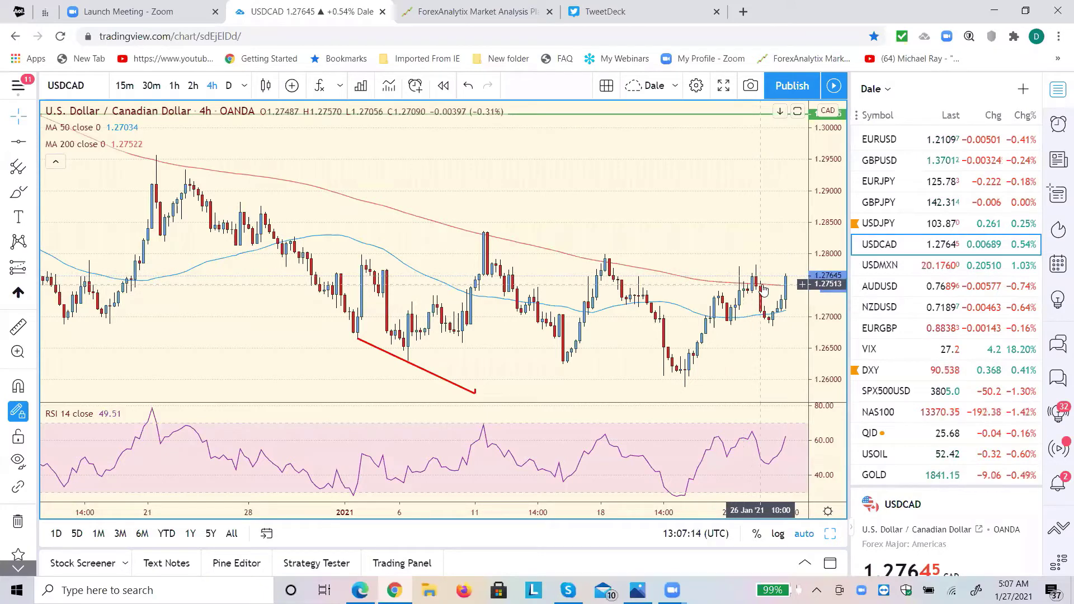
{"action": "left_click", "coordinate": [891, 268]}
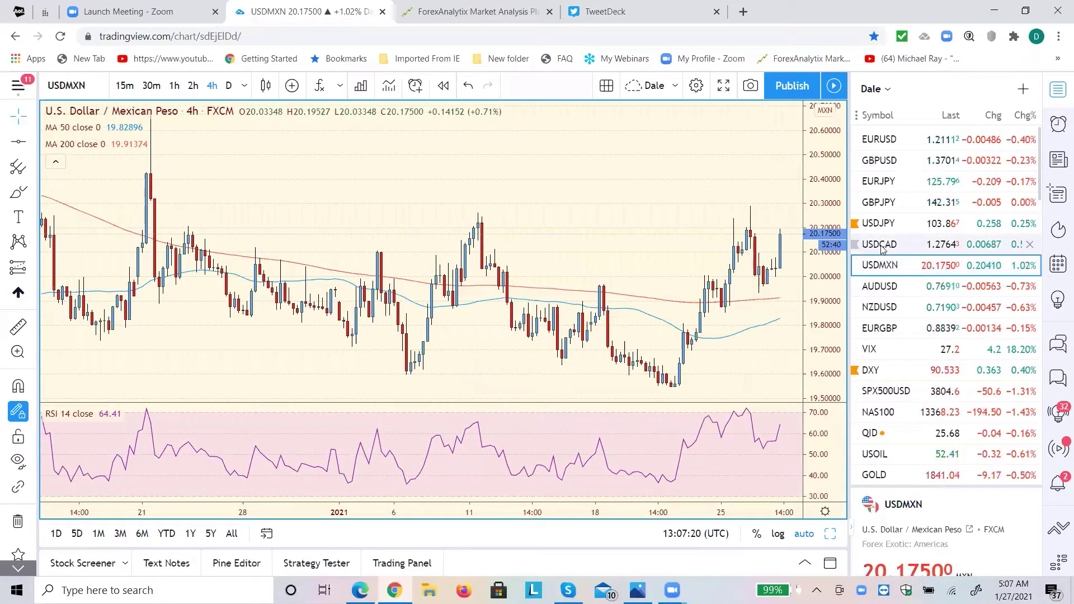
{"action": "left_click", "coordinate": [881, 248]}
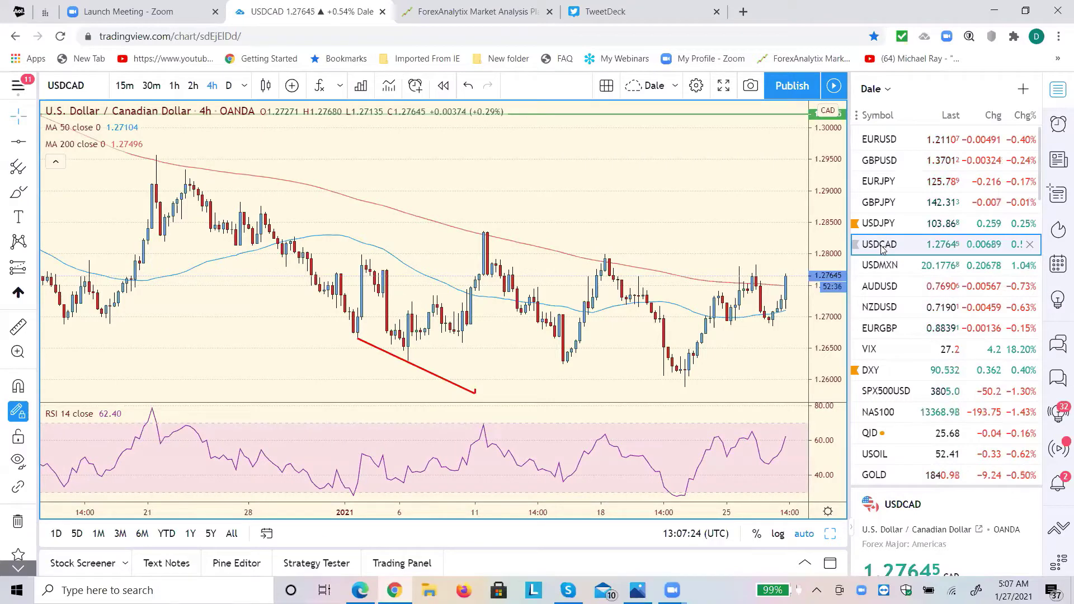
{"action": "left_click", "coordinate": [880, 224]}
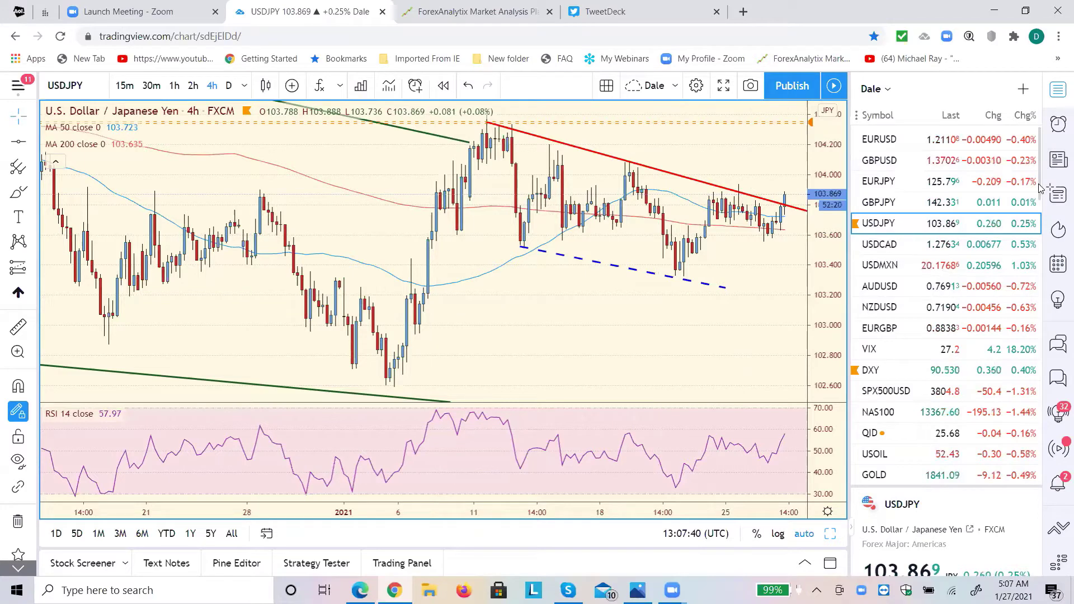
Scroll the watchlist down and load the US10Y yield chart
{"action": "left_click_drag", "start_coordinate": [1040, 187], "coordinate": [1037, 248]}
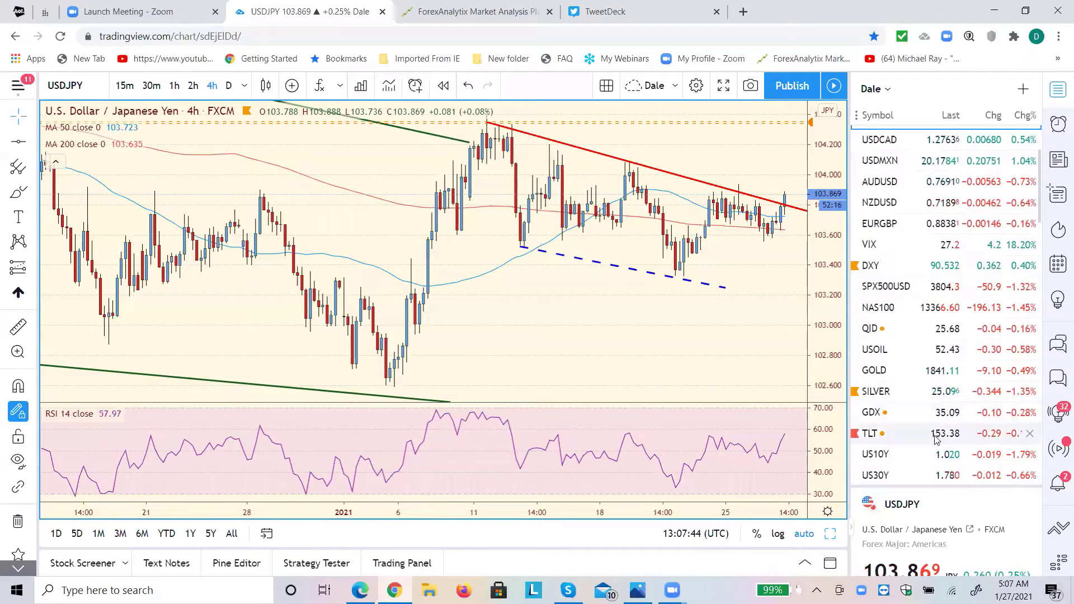
{"action": "left_click", "coordinate": [871, 460]}
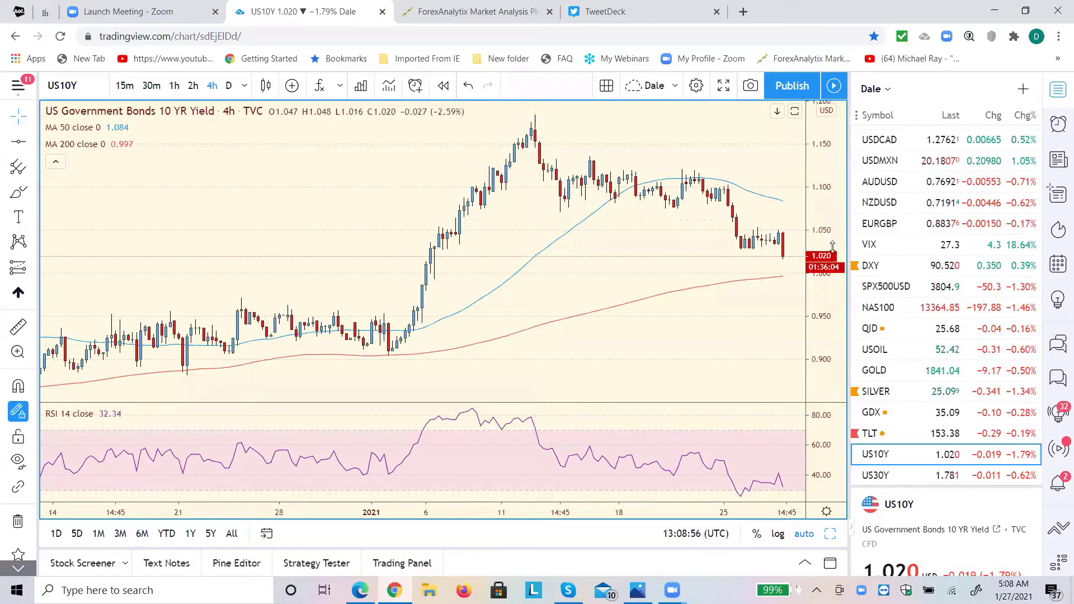
Load TLT on daily candles, then change it to the 1-week interval
{"action": "left_click", "coordinate": [873, 435]}
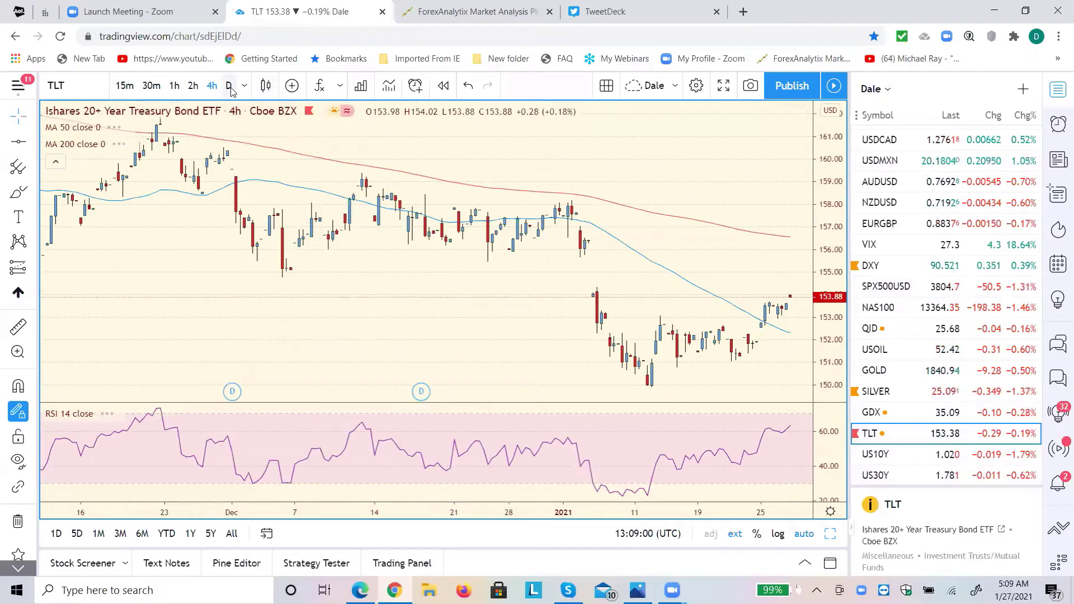
{"action": "left_click", "coordinate": [230, 86]}
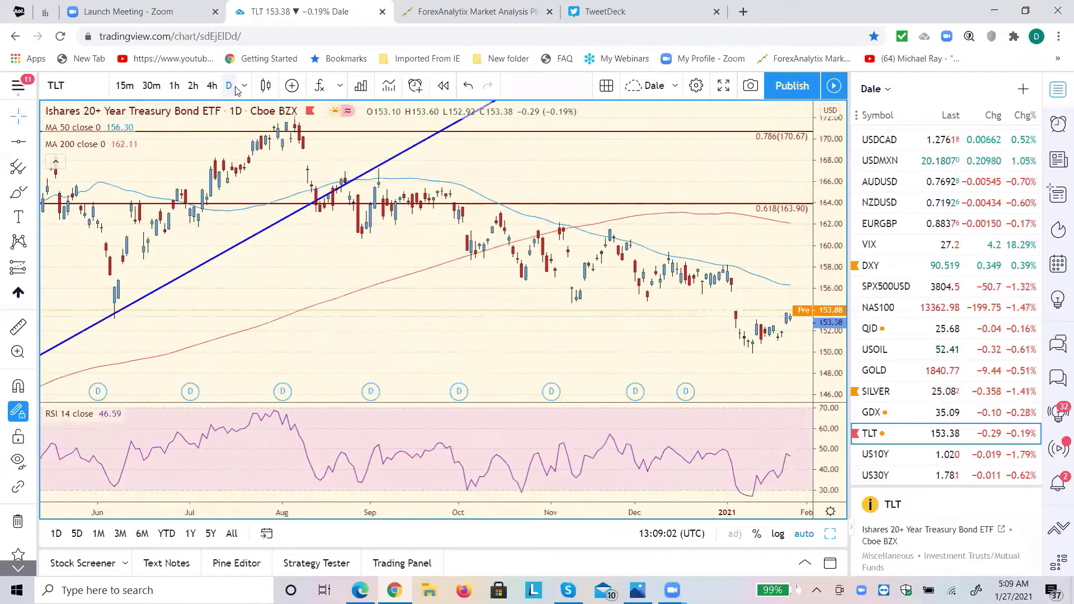
{"action": "left_click", "coordinate": [244, 86]}
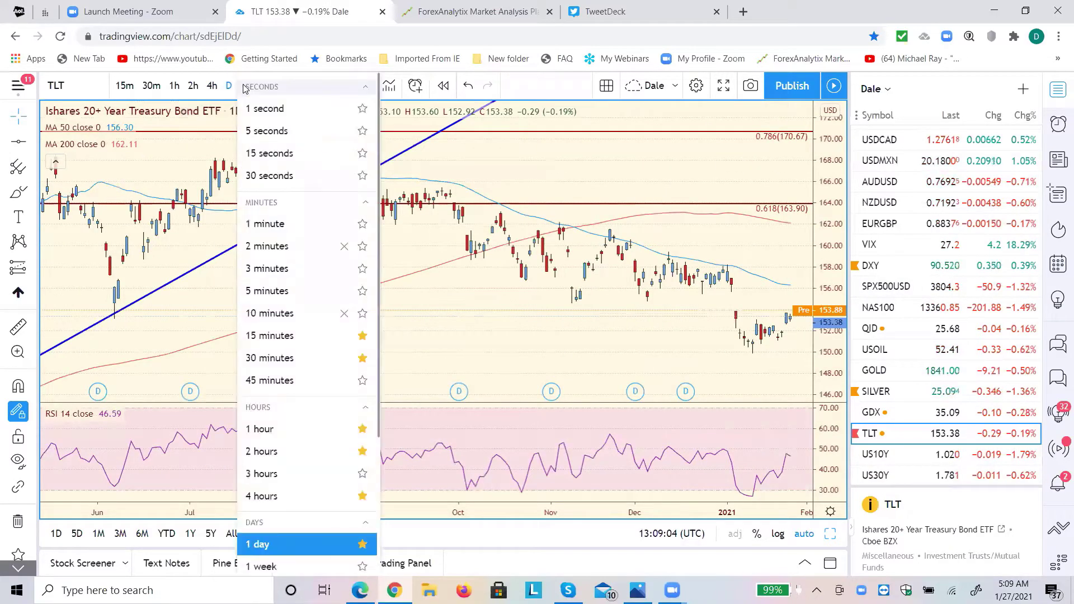
{"action": "left_click", "coordinate": [309, 568]}
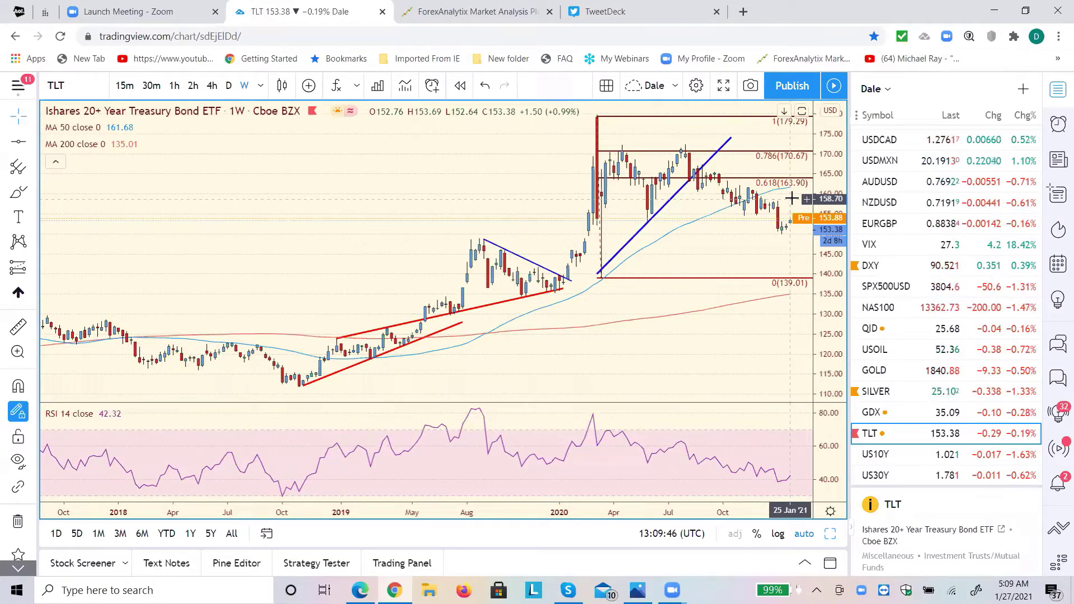
Switch the chart to the USOIL weekly chart with its Fibonacci levels and trend lines
{"action": "left_click", "coordinate": [877, 351]}
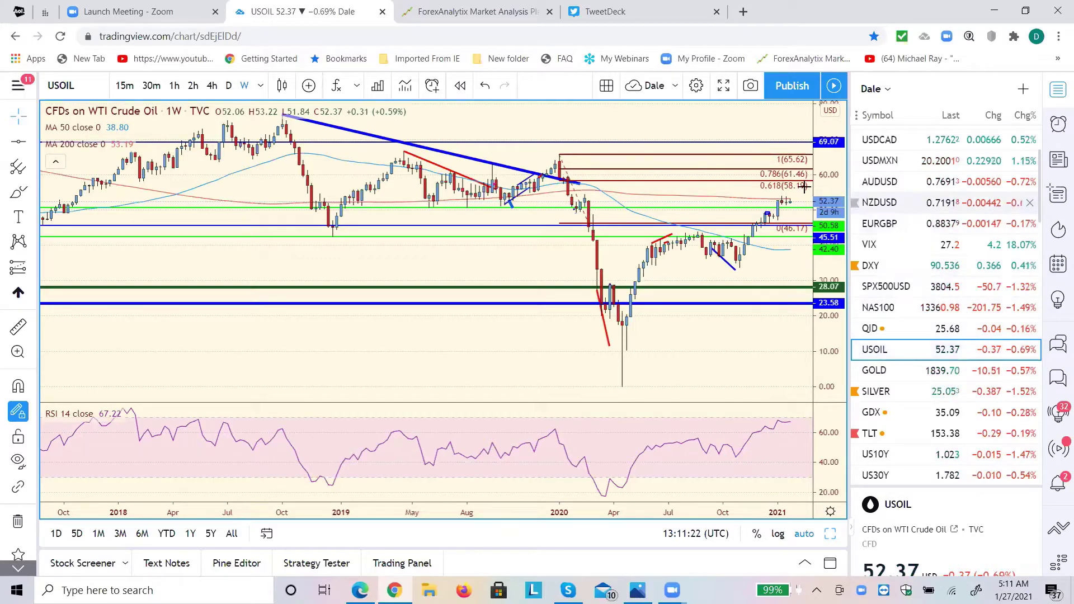
View USOIL on 4-hour bars, then SPX500USD, then the daily VIX chart
{"action": "left_click", "coordinate": [211, 86]}
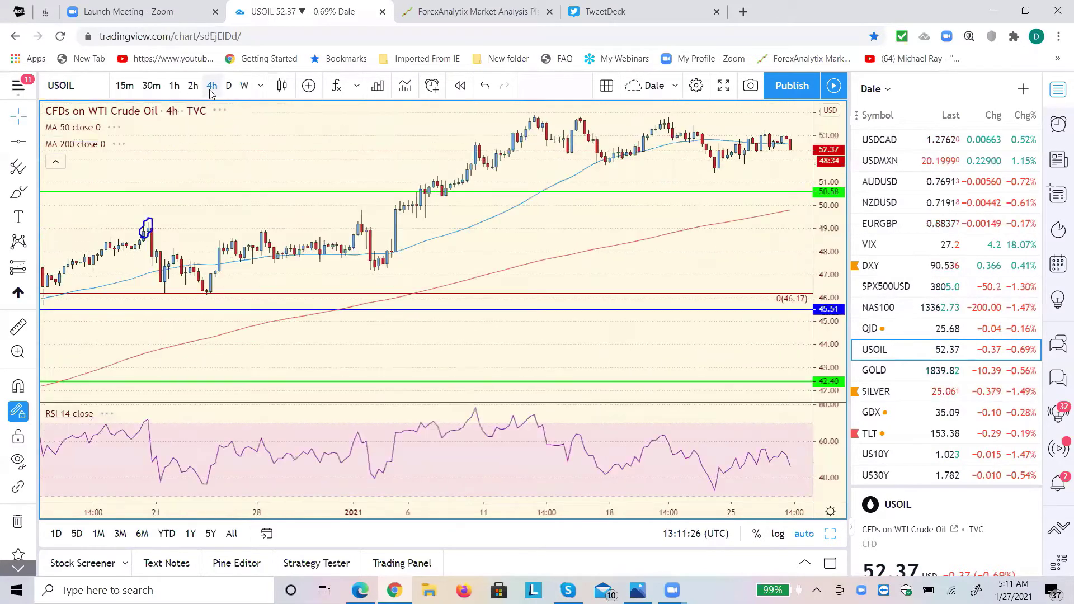
{"action": "left_click", "coordinate": [875, 288]}
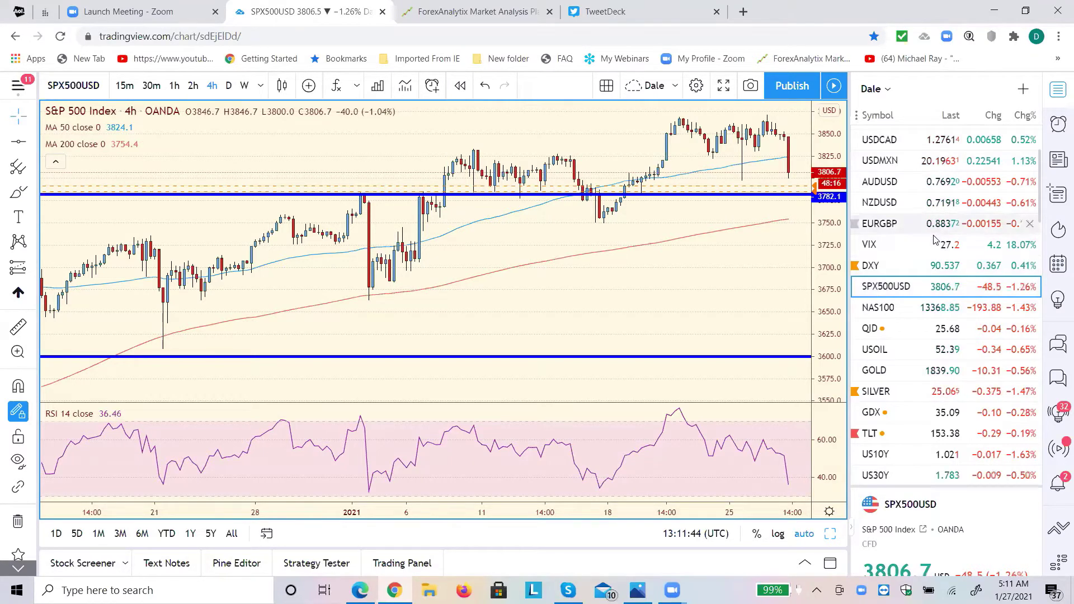
{"action": "left_click", "coordinate": [877, 248]}
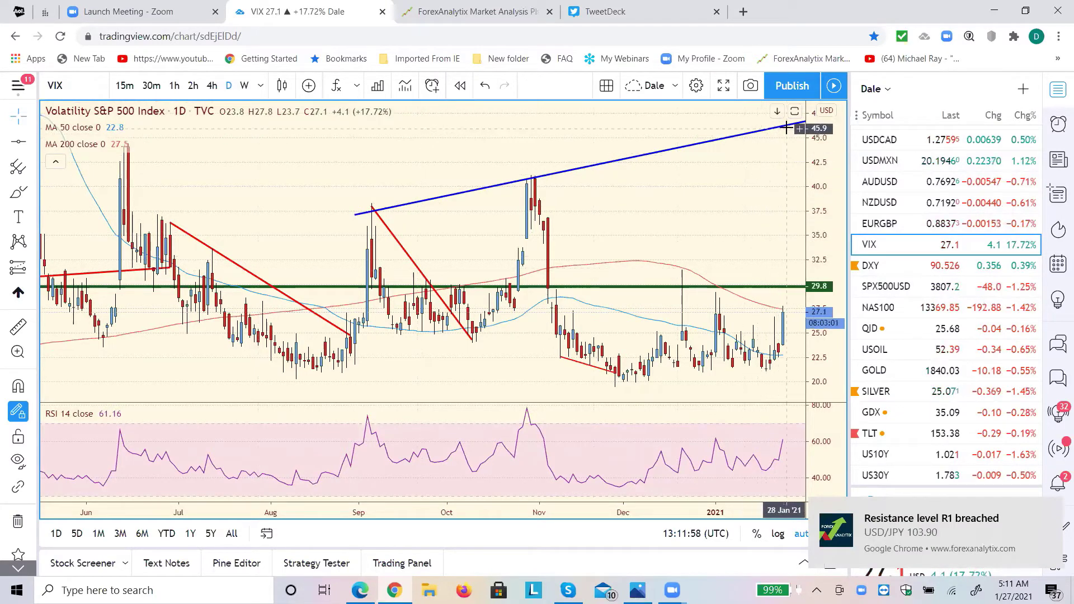
Select the rising blue VIX trendline and scroll the watchlist down to BTCUSD
{"action": "left_click", "coordinate": [789, 126]}
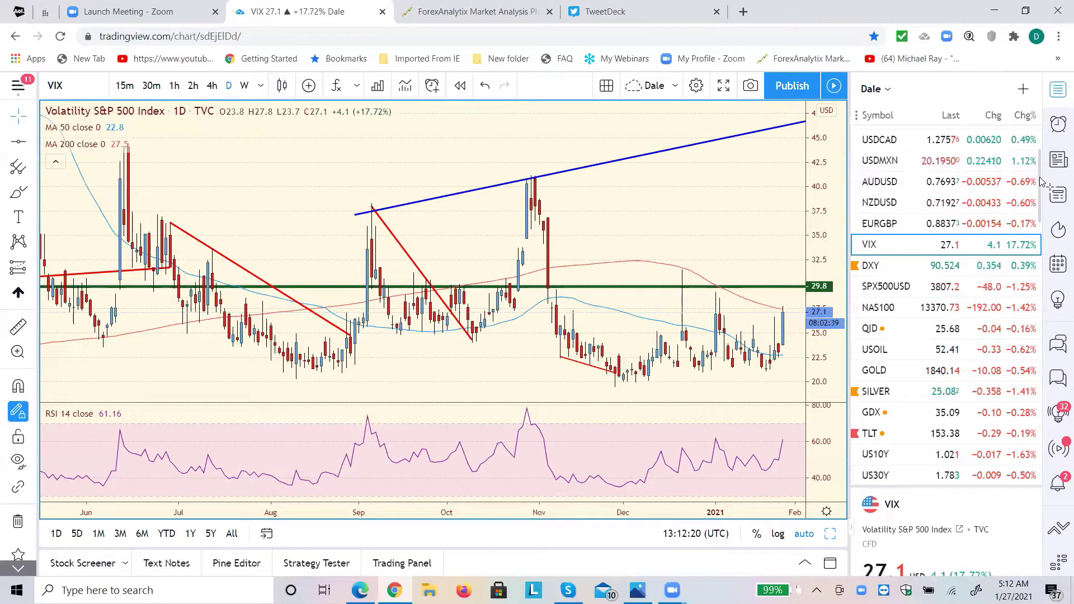
{"action": "scroll", "coordinate": [1040, 252], "scroll_direction": "down", "scroll_amount": 12}
{"action": "scroll", "coordinate": [1054, 376], "scroll_direction": "down", "scroll_amount": 10}
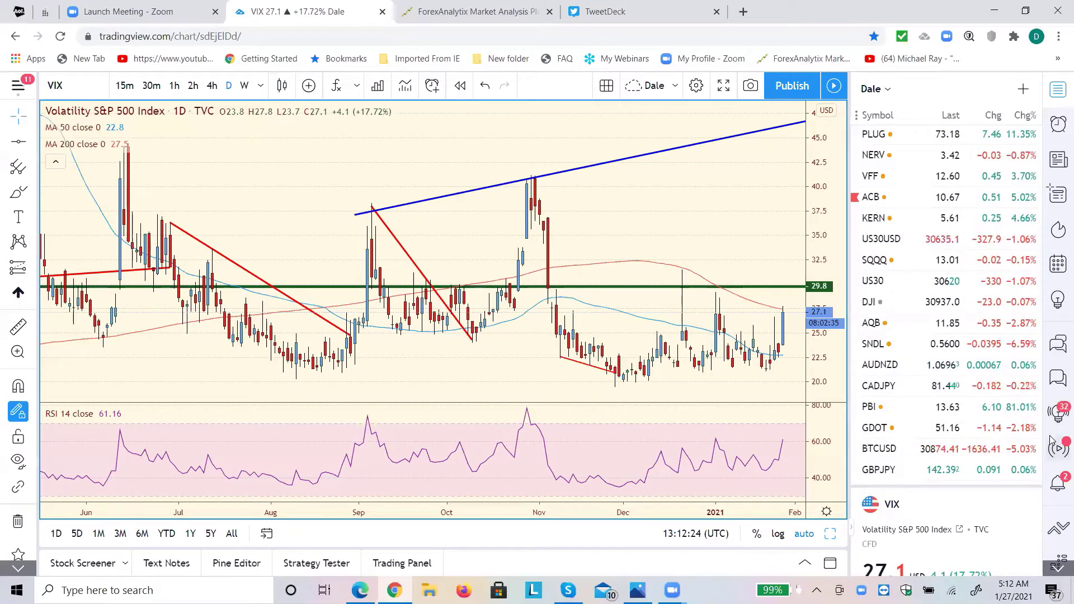
Open the BTCUSD daily chart, glance at its headlines, and delete AUDUSD from the watchlist
{"action": "left_click", "coordinate": [875, 450]}
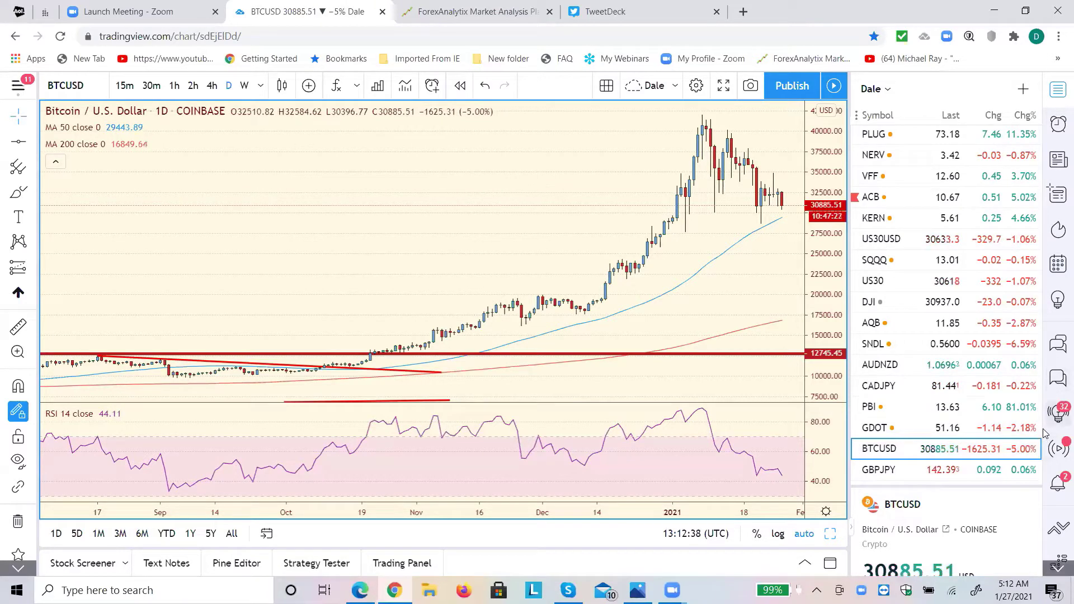
{"action": "left_click_drag", "start_coordinate": [1041, 430], "coordinate": [1052, 162]}
{"action": "left_click", "coordinate": [1058, 160]}
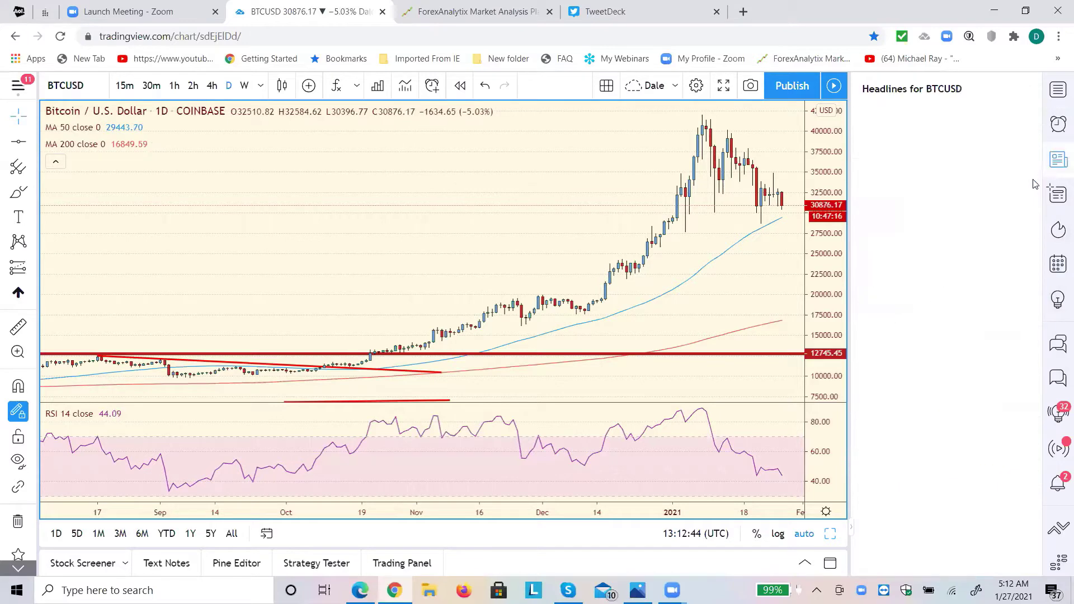
{"action": "left_click", "coordinate": [1058, 87]}
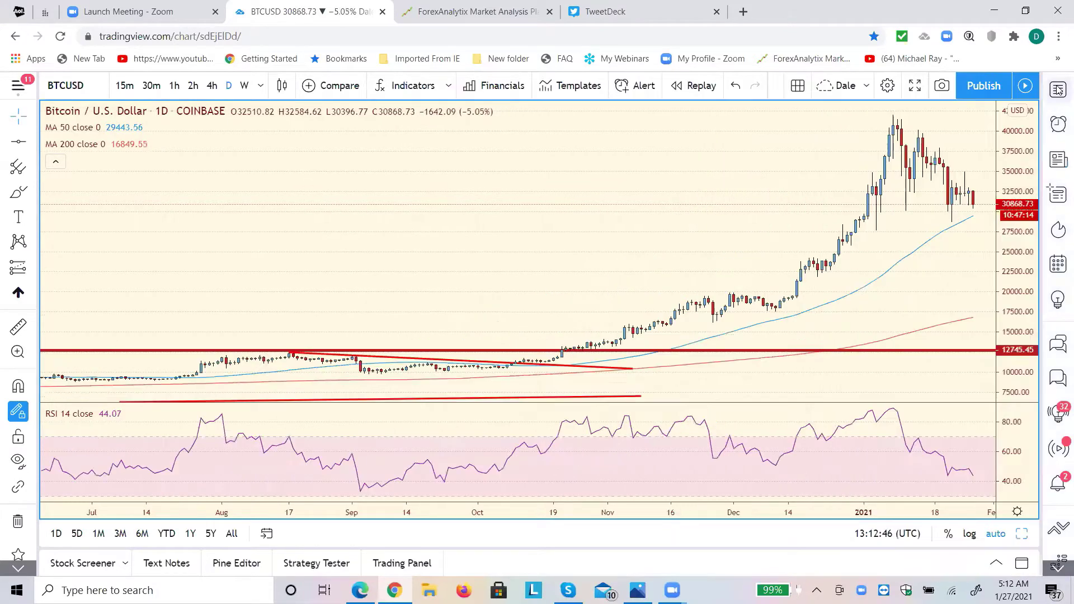
{"action": "left_click", "coordinate": [1058, 89]}
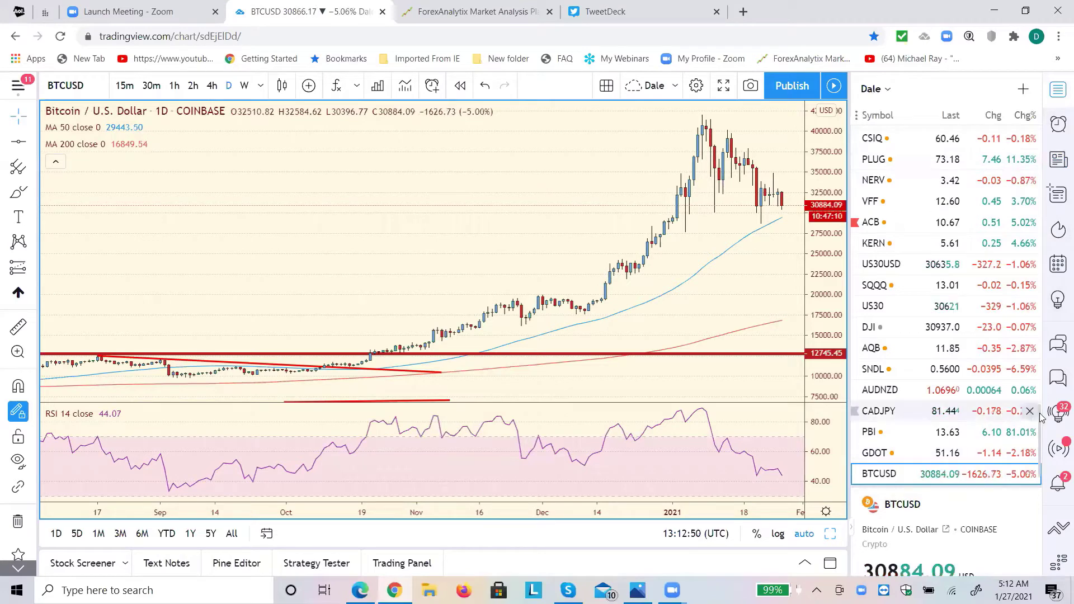
{"action": "left_click_drag", "start_coordinate": [1042, 417], "coordinate": [1034, 168]}
{"action": "left_click", "coordinate": [1031, 166]}
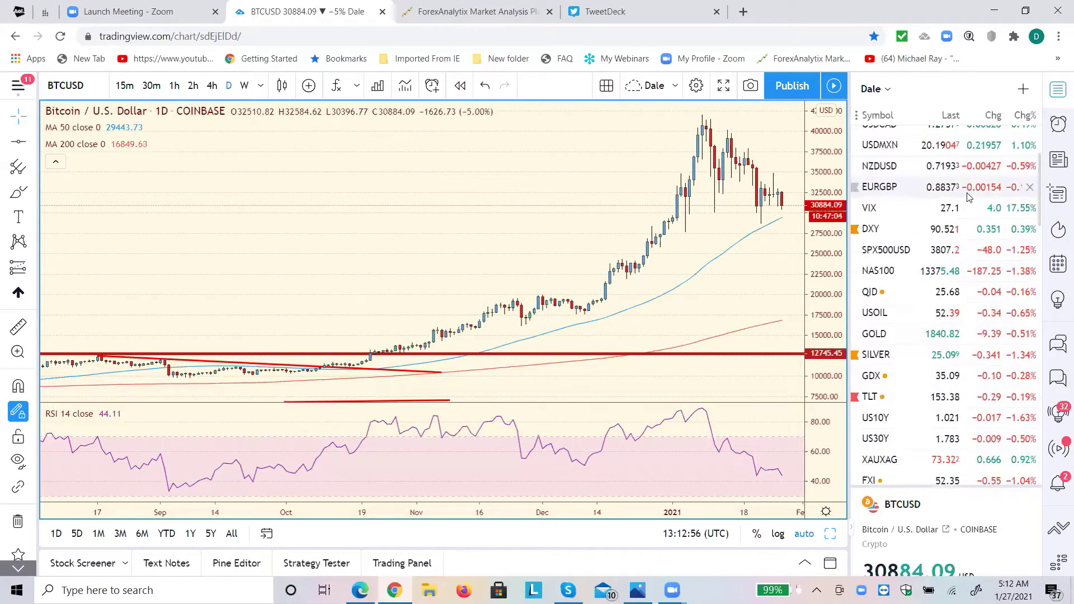
Show the EURGBP 4-hour chart with its horizontal and Fibonacci levels
{"action": "left_click", "coordinate": [892, 188]}
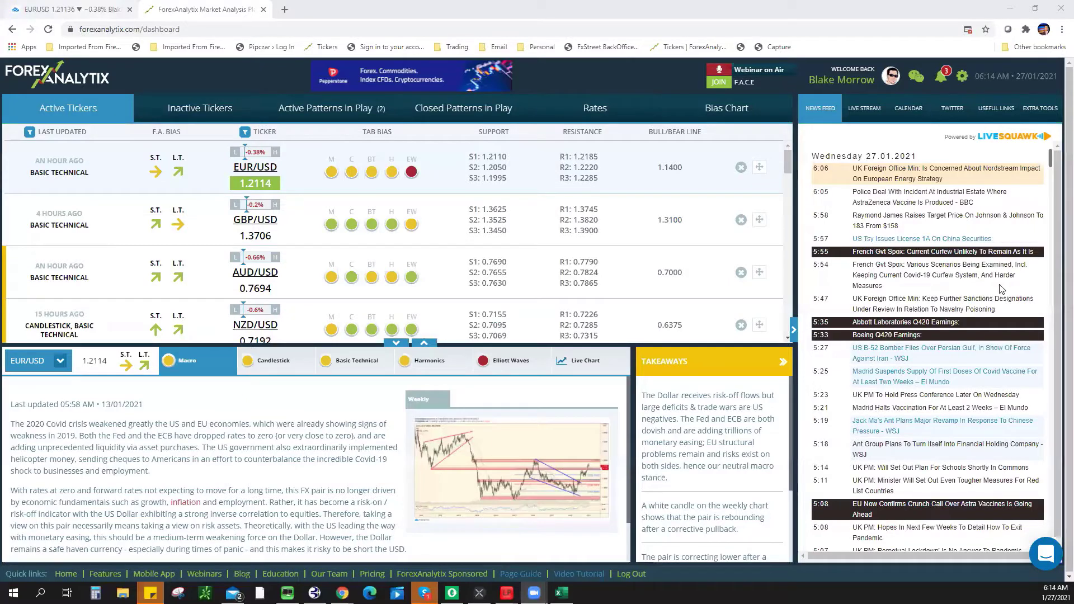
Load GBPAUD on daily candles and zoom to frame the recent months
{"action": "key", "text": "ctrl+1"}
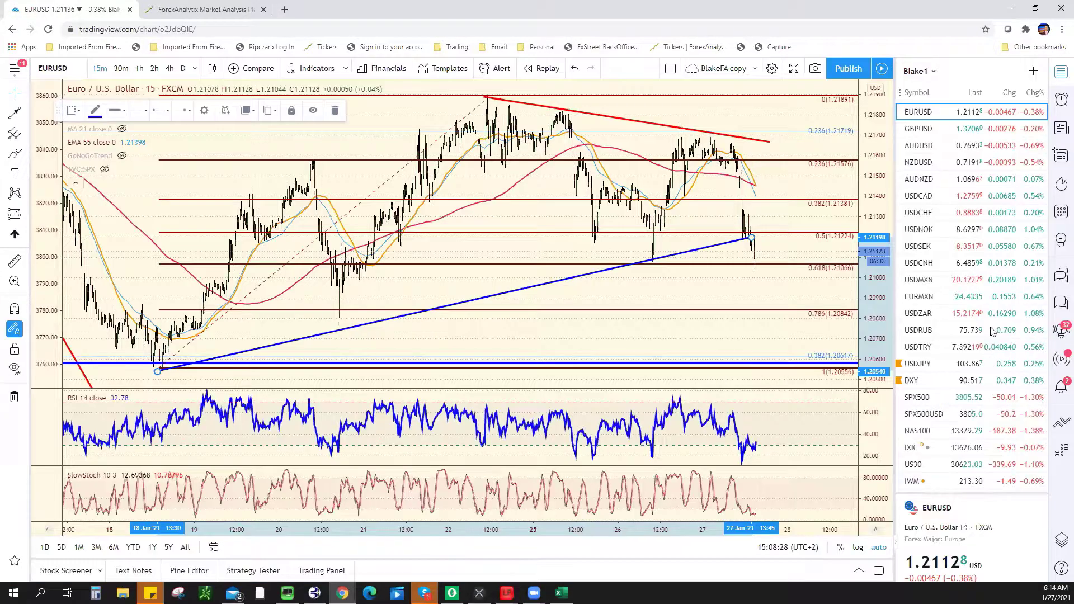
{"action": "scroll", "coordinate": [967, 351], "scroll_direction": "down", "scroll_amount": 7}
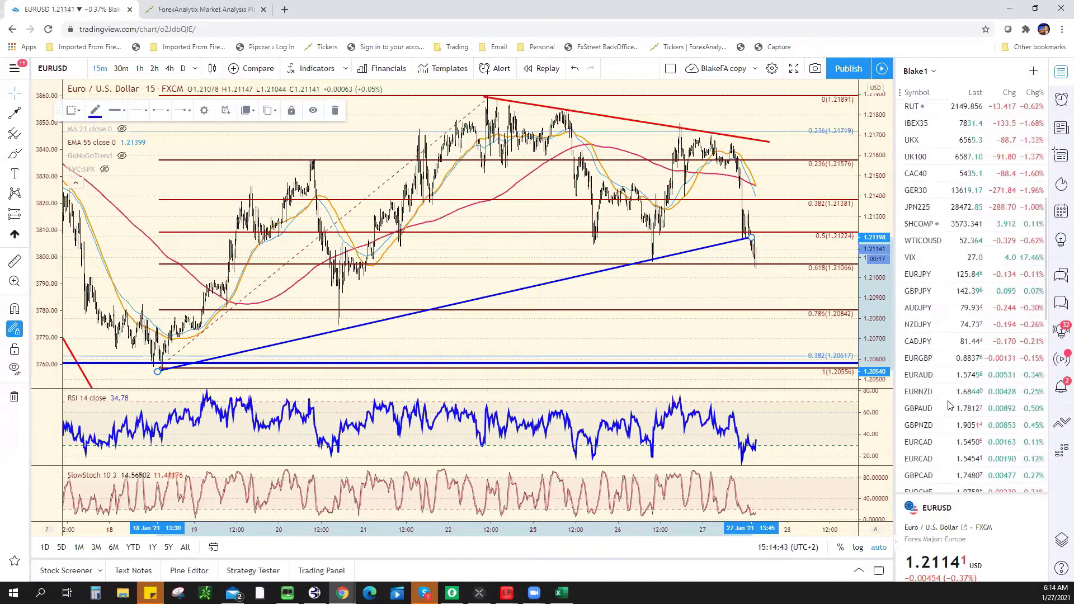
{"action": "left_click", "coordinate": [949, 409]}
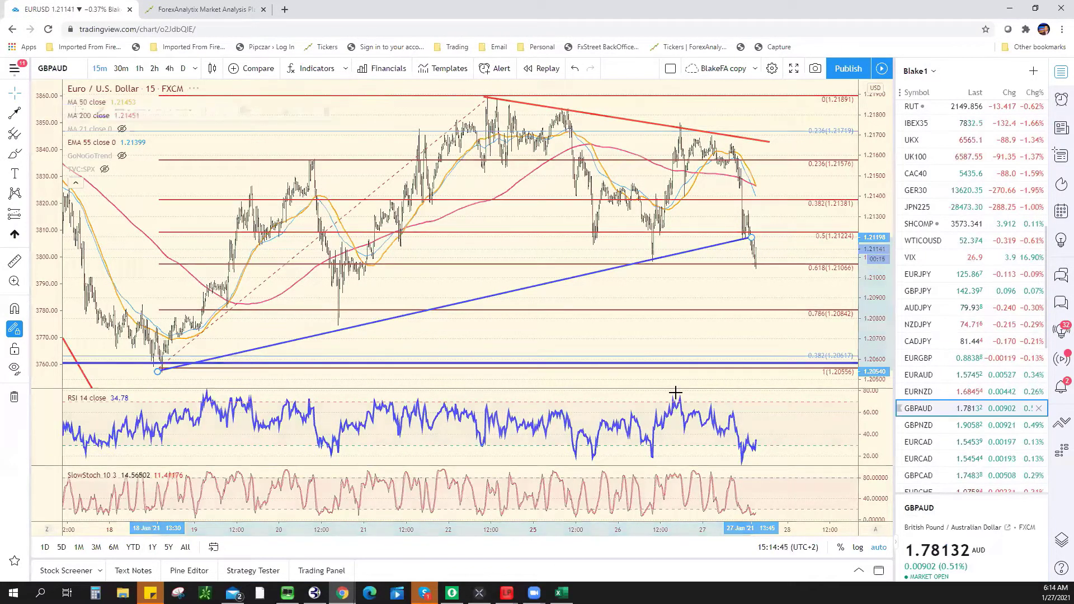
{"action": "left_click", "coordinate": [183, 68]}
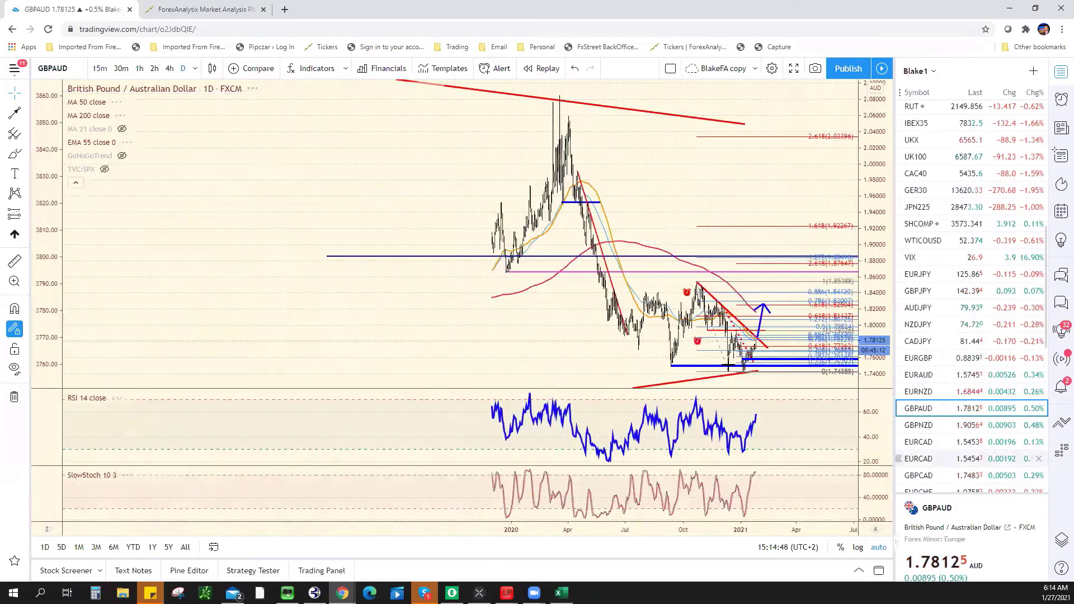
{"action": "scroll", "coordinate": [571, 329], "scroll_direction": "down", "scroll_amount": 3}
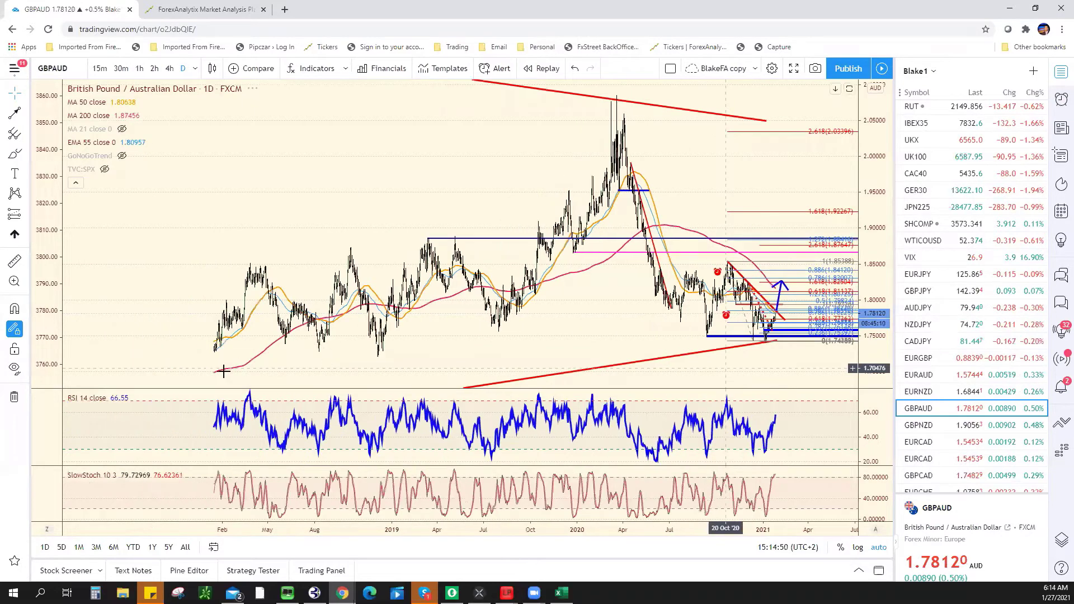
{"action": "scroll", "coordinate": [342, 362], "scroll_direction": "down", "scroll_amount": 5}
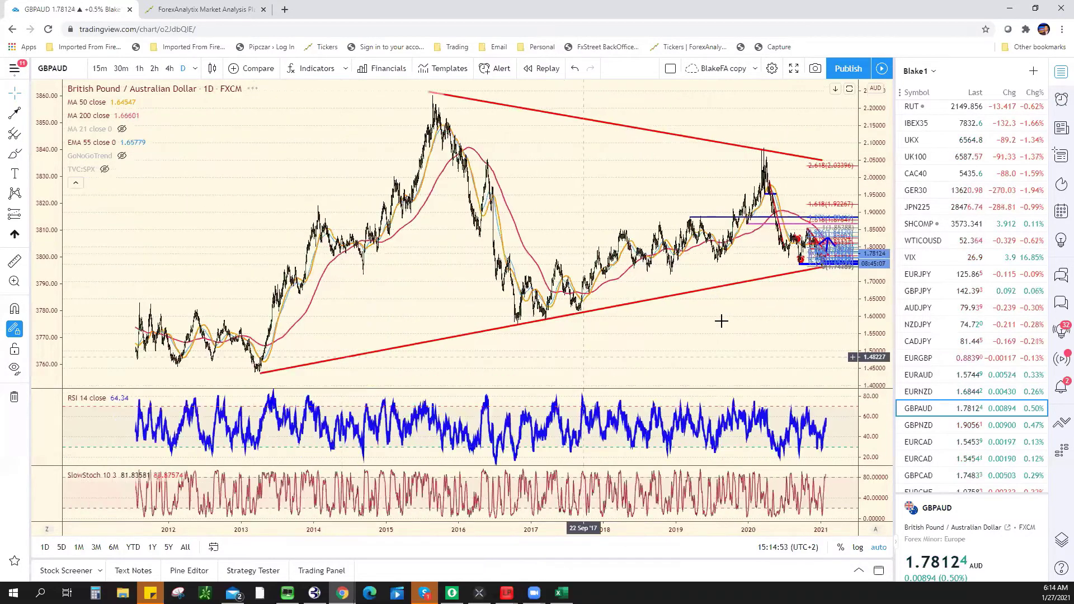
{"action": "scroll", "coordinate": [709, 322], "scroll_direction": "up", "scroll_amount": 2}
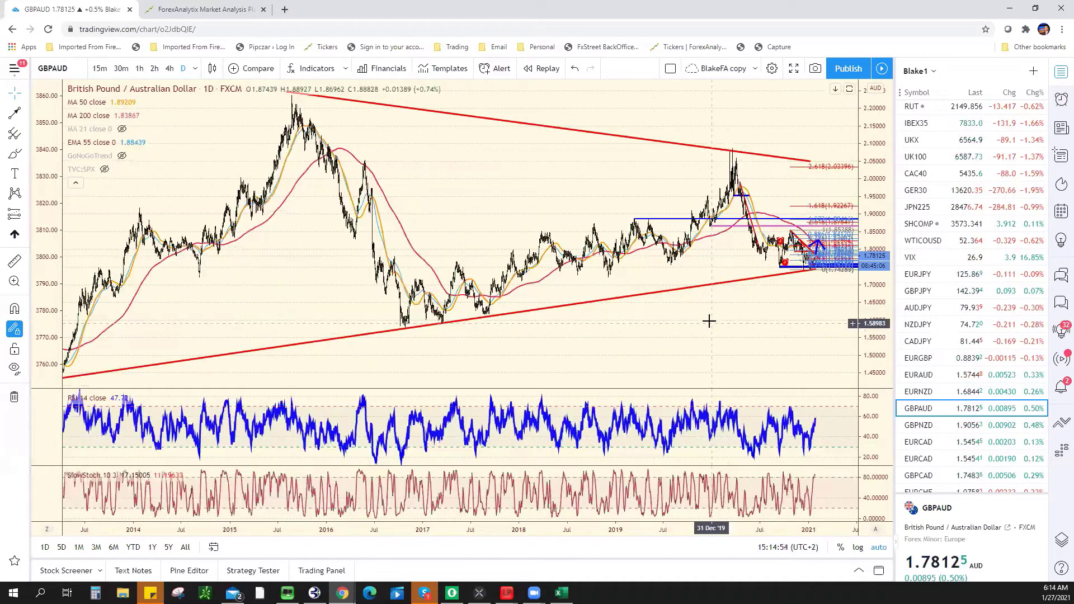
{"action": "scroll", "coordinate": [709, 321], "scroll_direction": "up", "scroll_amount": 4}
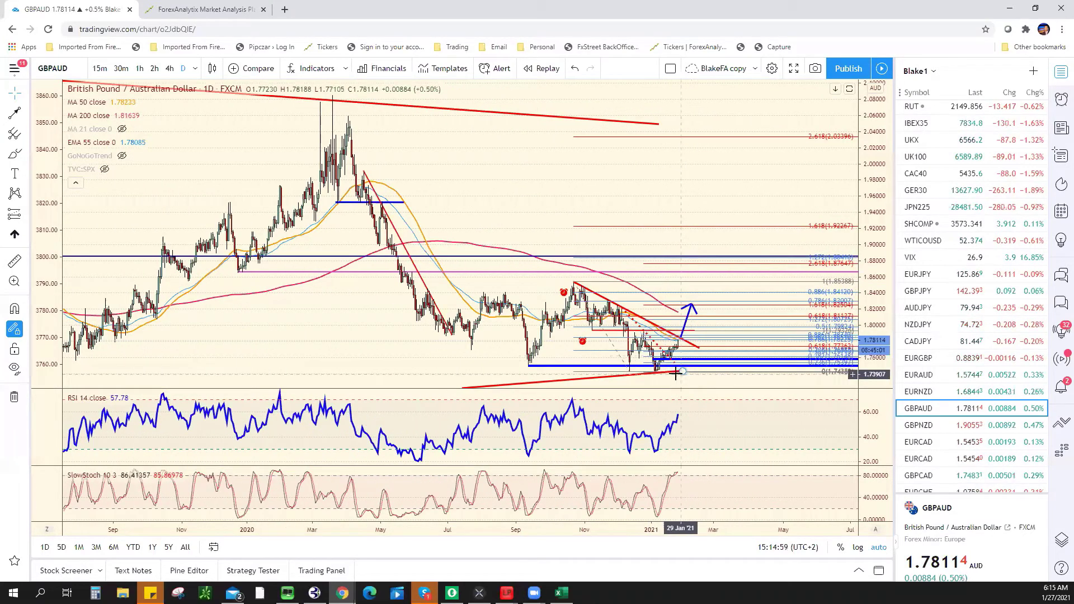
{"action": "scroll", "coordinate": [676, 374], "scroll_direction": "up", "scroll_amount": 4}
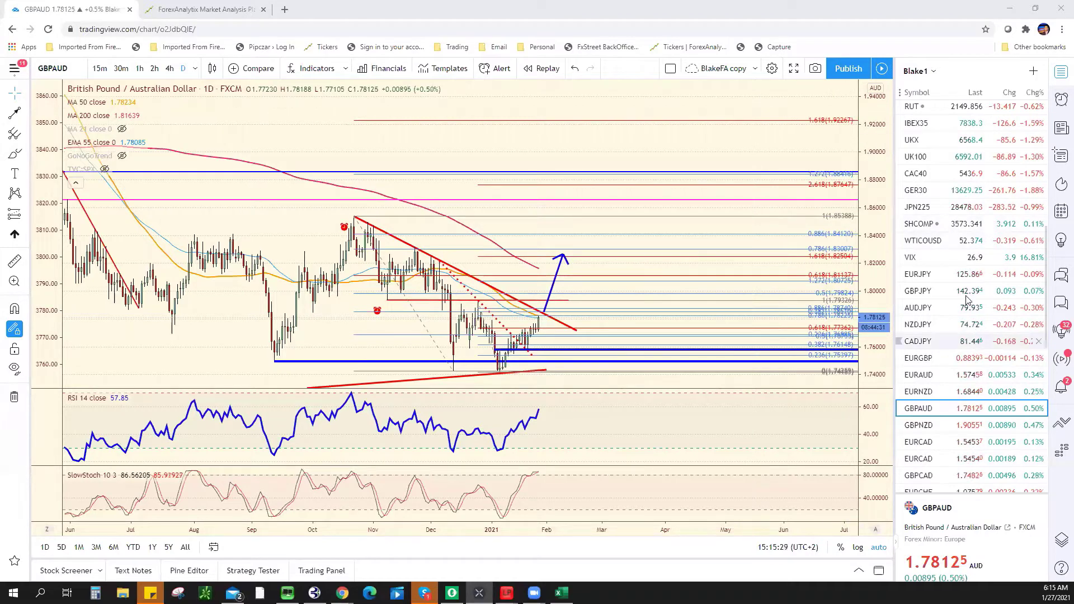
{"action": "scroll", "coordinate": [962, 280], "scroll_direction": "up", "scroll_amount": 7}
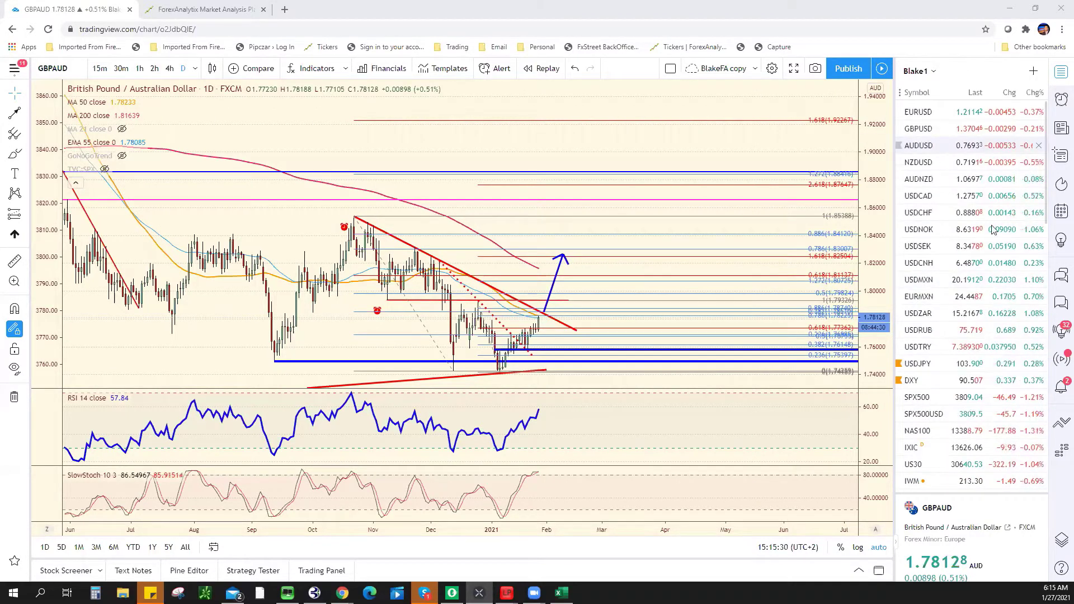
Show AUDUSD on 4-hour candles zoomed out, then switch to the ForexAnalytix dashboard
{"action": "left_click", "coordinate": [951, 146]}
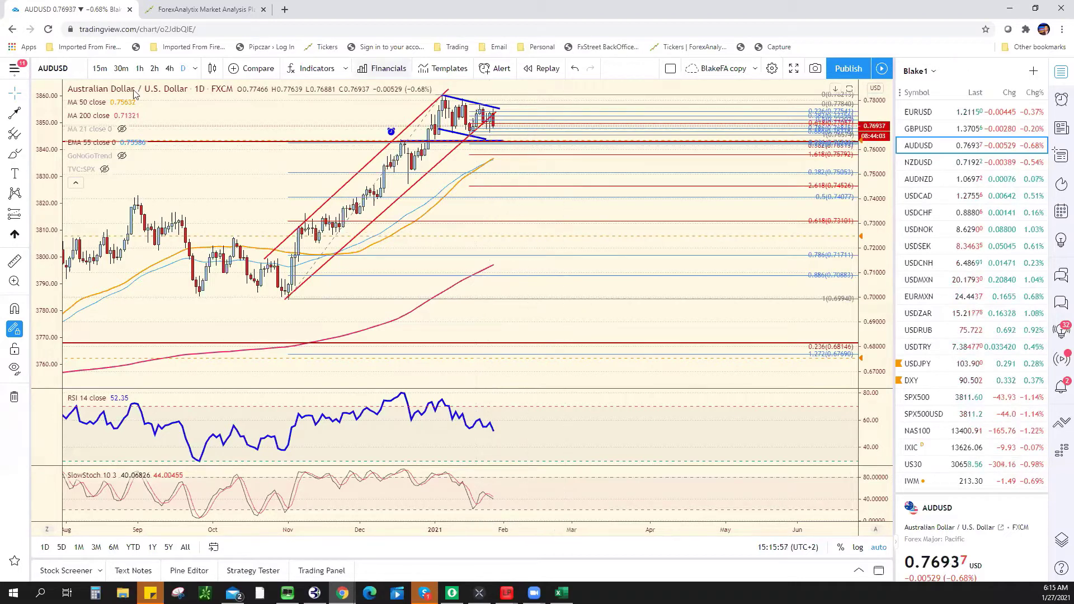
{"action": "type", "text": "1h"}
{"action": "key", "text": "Return"}
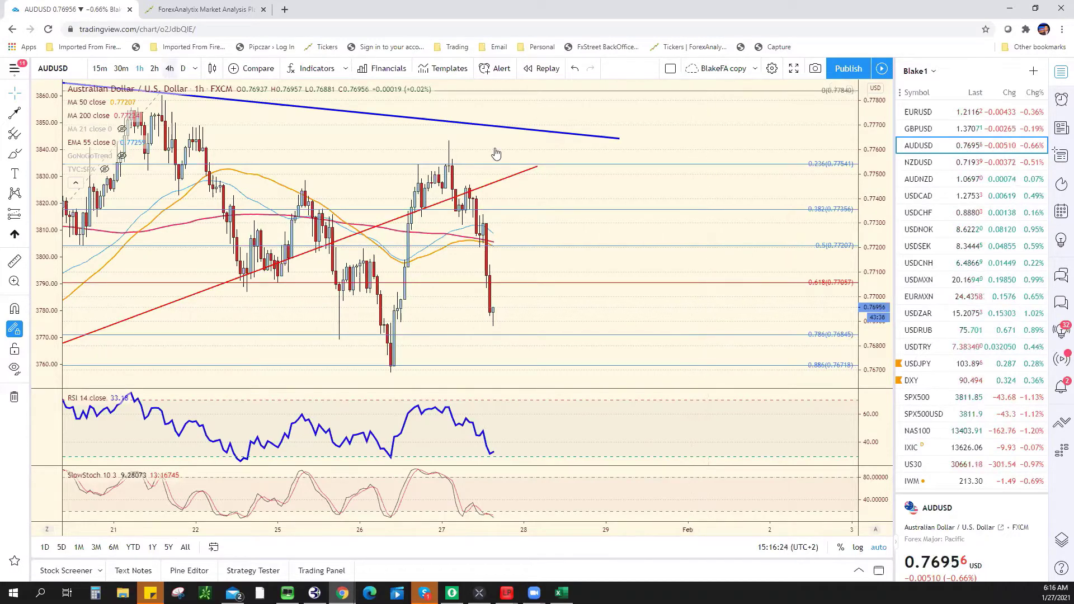
{"action": "type", "text": "4h"}
{"action": "key", "text": "Return"}
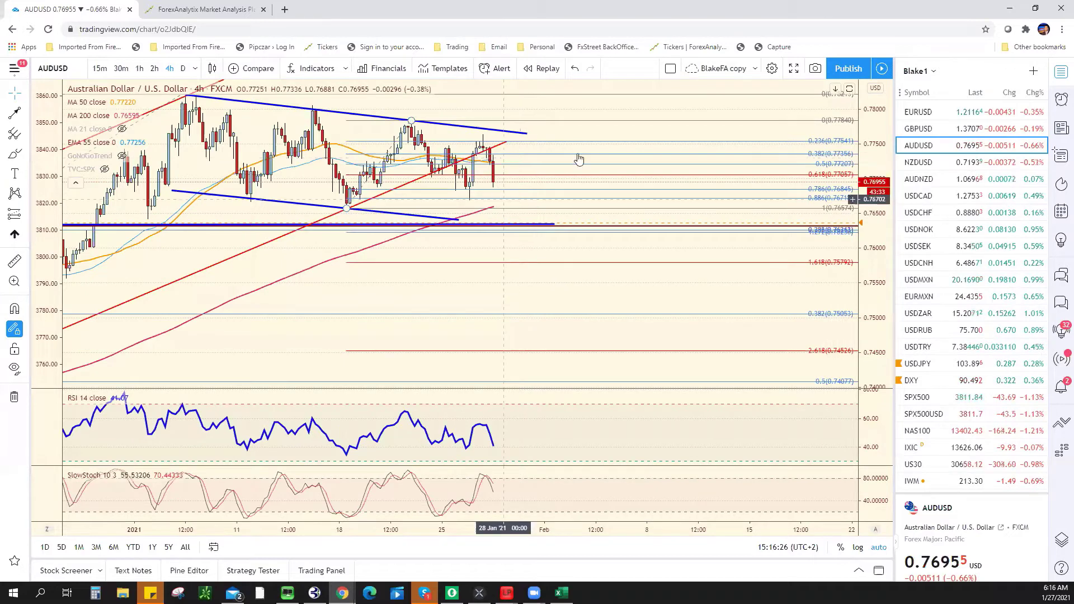
{"action": "scroll", "coordinate": [629, 134], "scroll_direction": "down", "scroll_amount": 3}
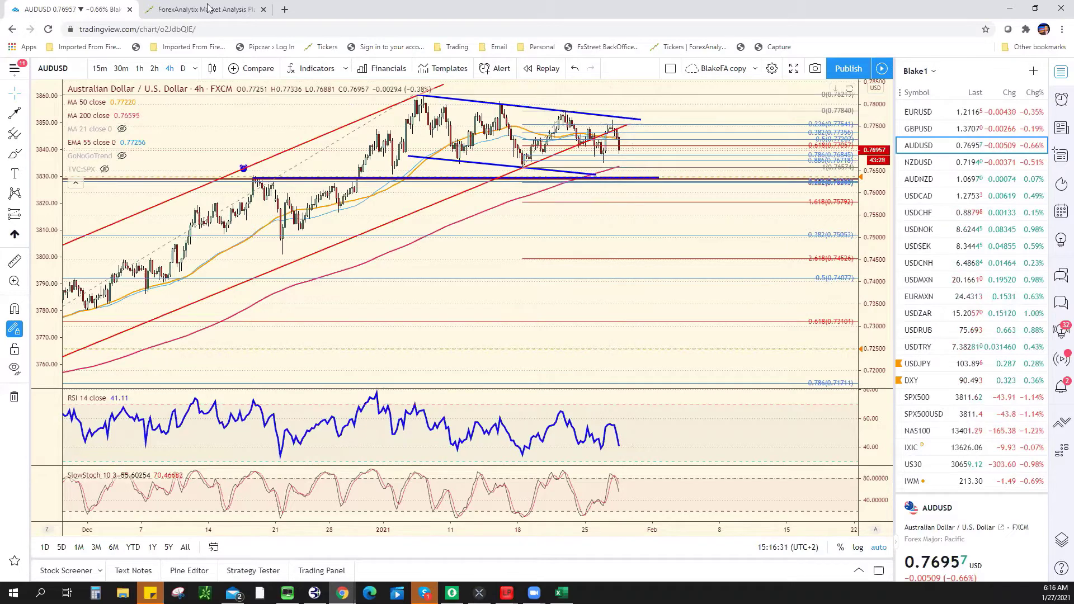
{"action": "key", "text": "ctrl+Tab"}
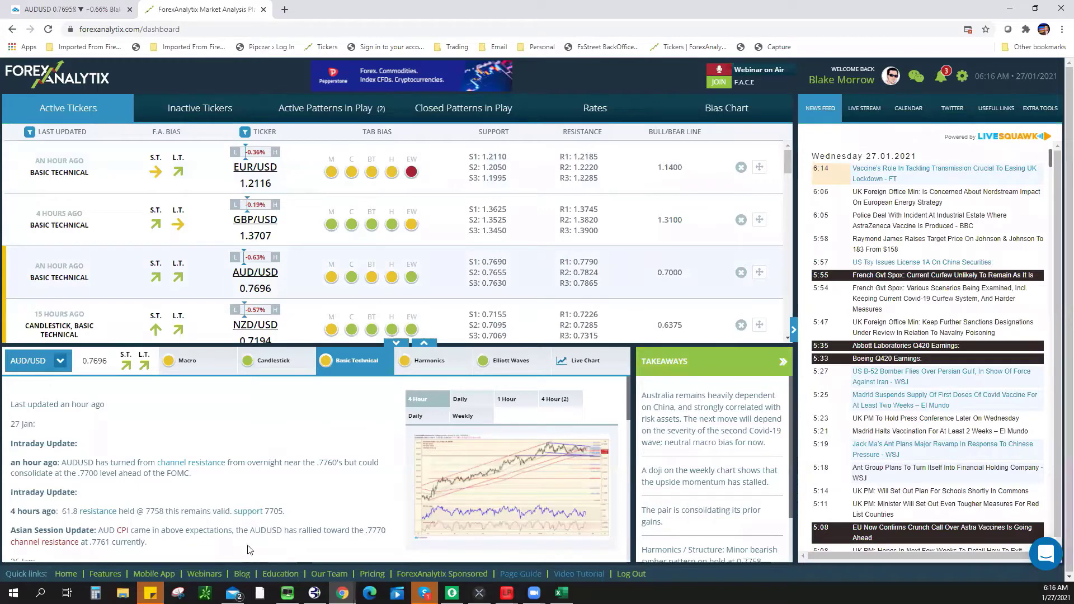
Highlight the sentence on the AUDUSD rally and briefly enlarge the AUD/USD 4-hour chart
{"action": "mouse_move", "coordinate": [150, 542]}
{"action": "left_mouse_down"}
{"action": "mouse_move", "coordinate": [170, 523]}
{"action": "mouse_move", "coordinate": [139, 529]}
{"action": "left_mouse_up"}
{"action": "left_click_drag", "start_coordinate": [455, 526], "coordinate": [403, 518]}
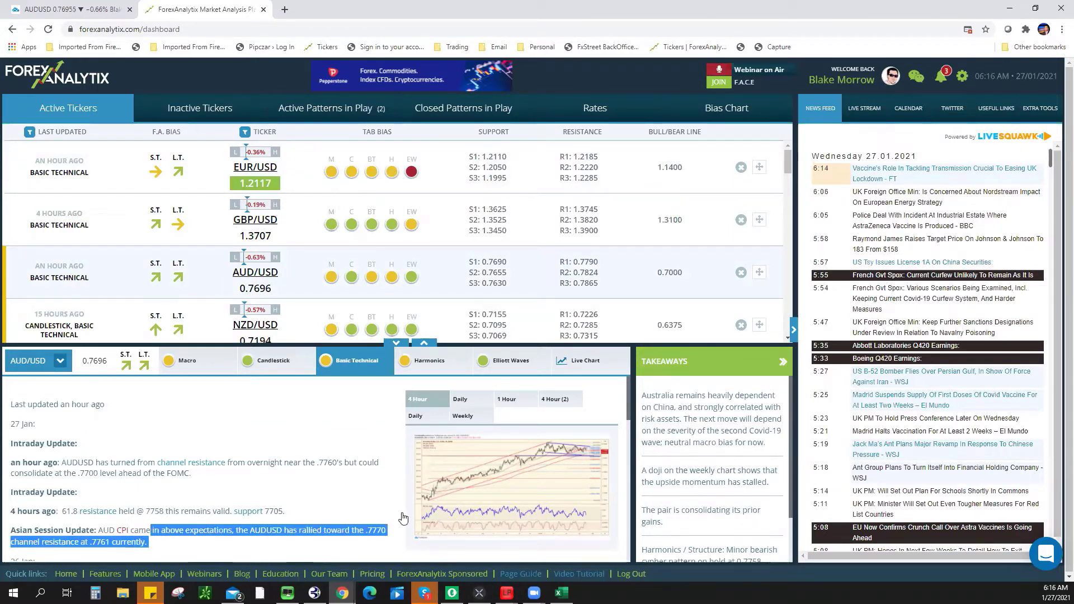
{"action": "left_click", "coordinate": [783, 362]}
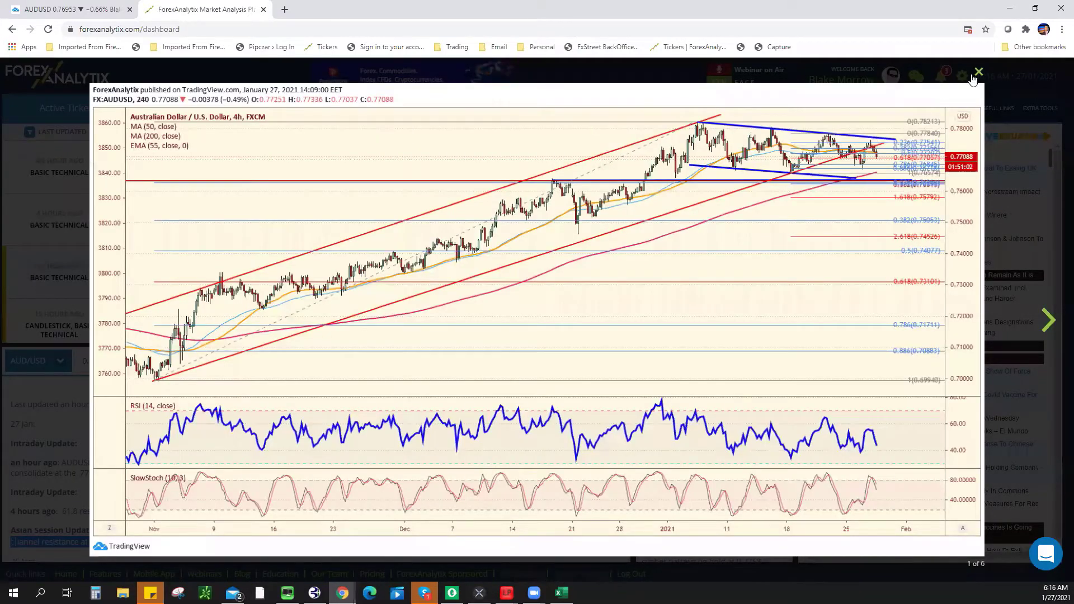
{"action": "key", "text": "Escape"}
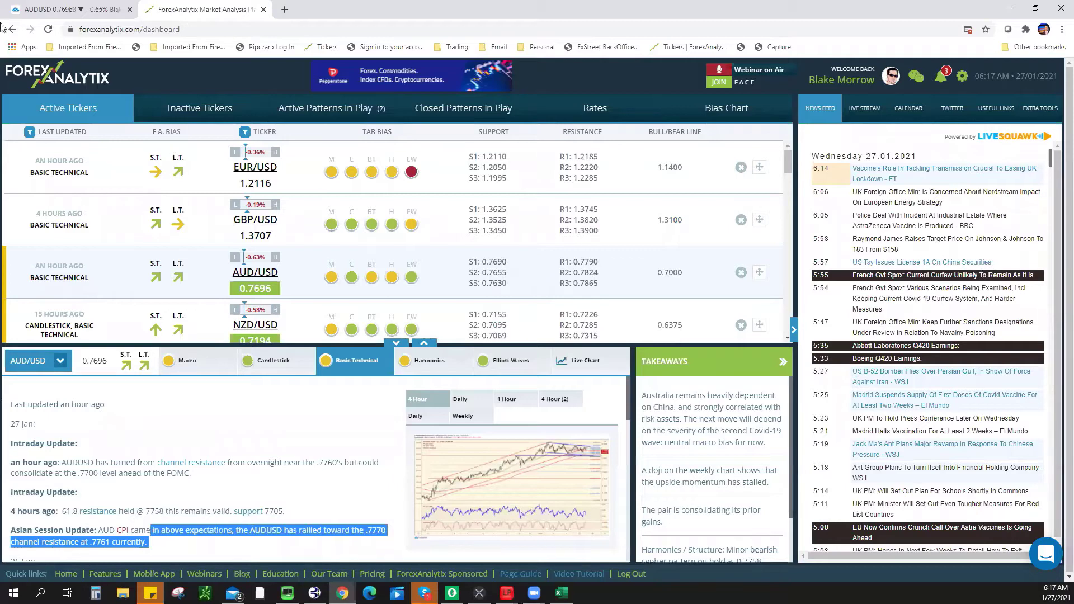
Load the GameStop (GME) chart by searching 'GME' across all markets
{"action": "left_click", "coordinate": [76, 9]}
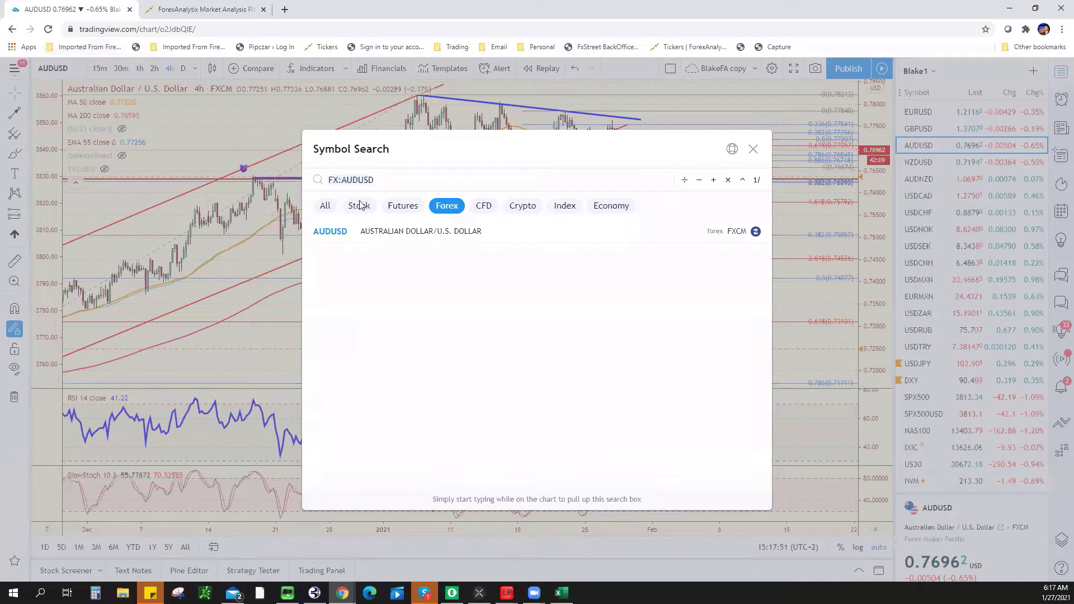
{"action": "type", "text": "GME"}
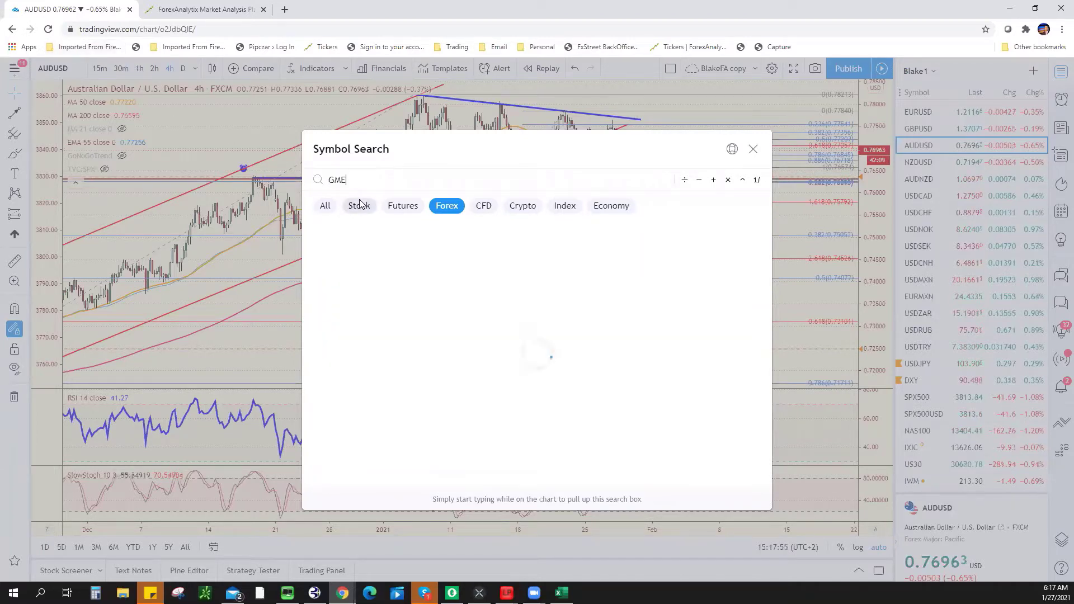
{"action": "left_click", "coordinate": [325, 205]}
{"action": "left_click", "coordinate": [422, 243]}
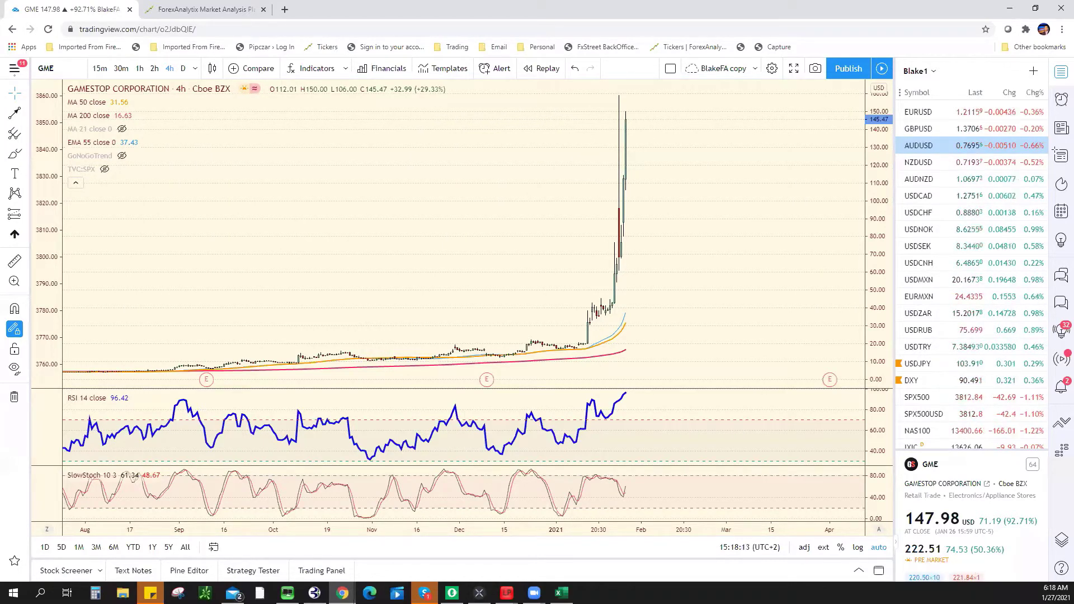
Load GME US Equity in Bloomberg and maximize the terminal window
{"action": "key", "text": "alt+Tab"}
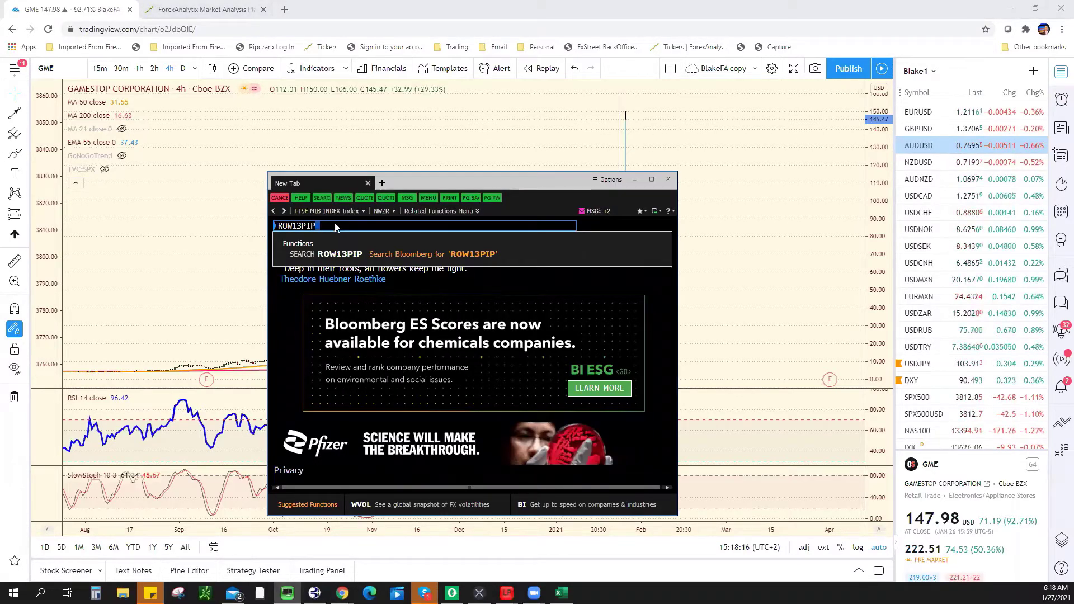
{"action": "key", "text": "BackSpace"}
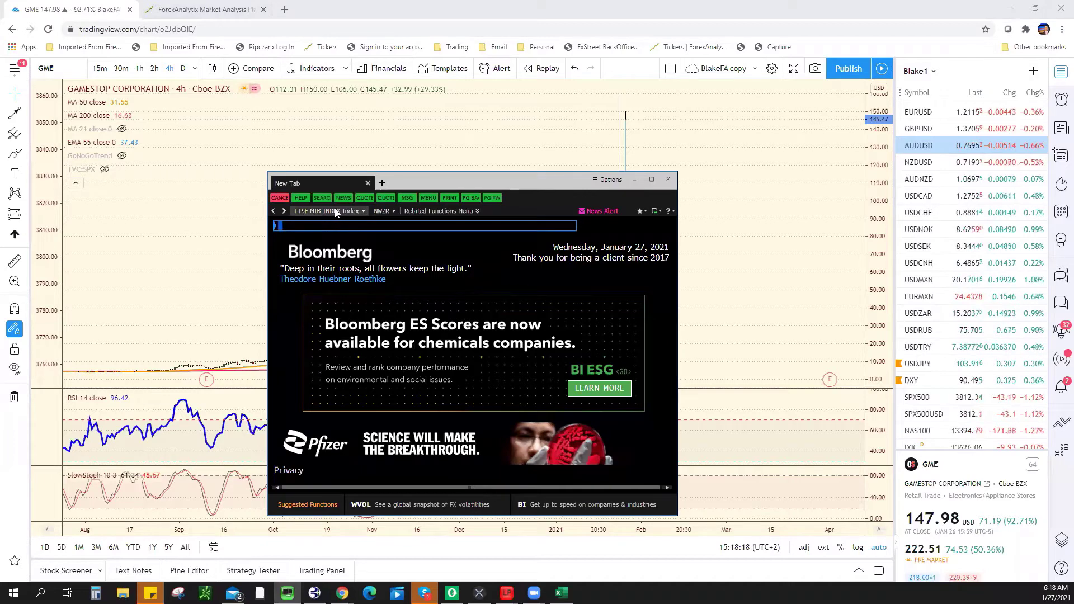
{"action": "type", "text": "G"}
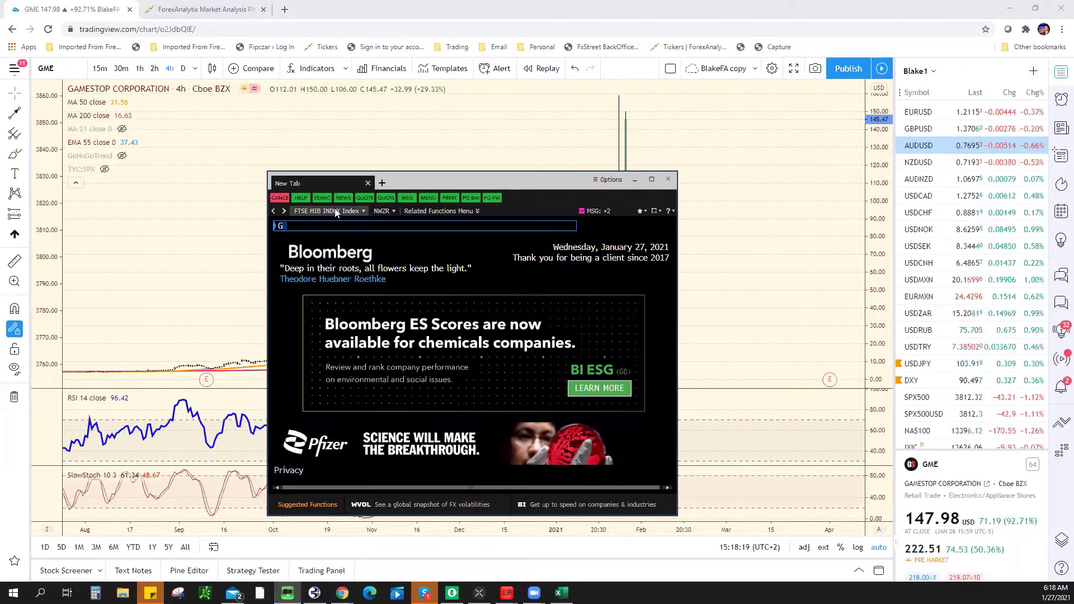
{"action": "type", "text": "N"}
{"action": "key", "text": "BackSpace"}
{"action": "type", "text": "ME"}
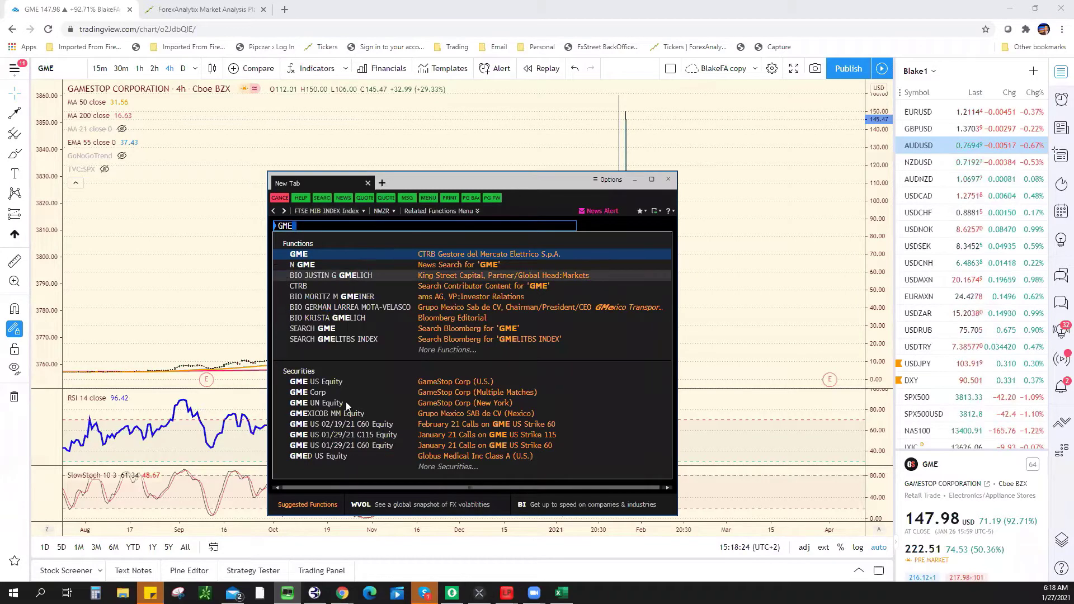
{"action": "key", "text": "Return"}
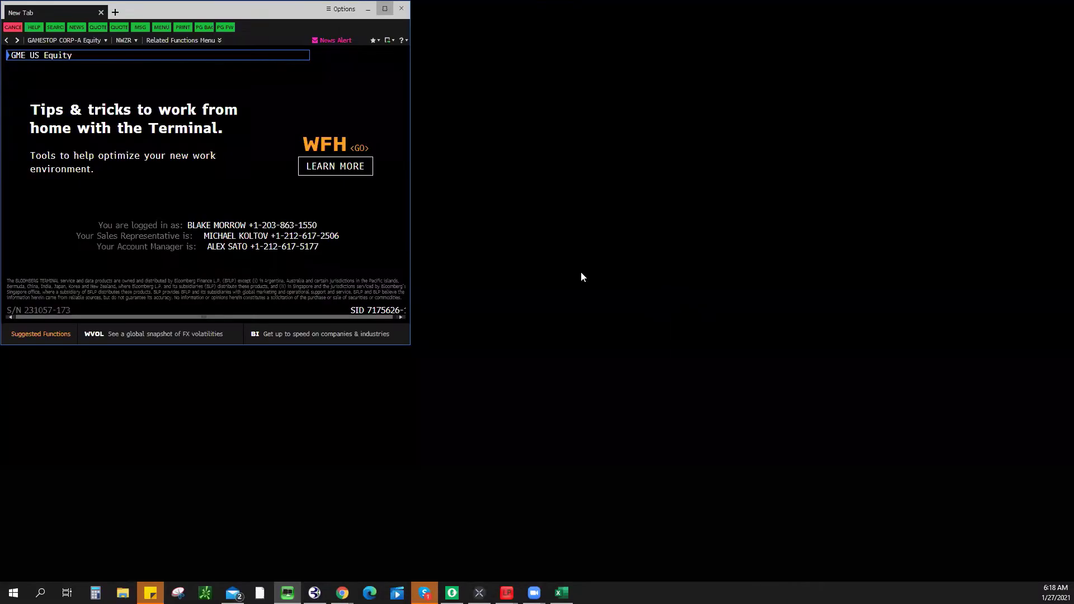
{"action": "key", "text": "Return"}
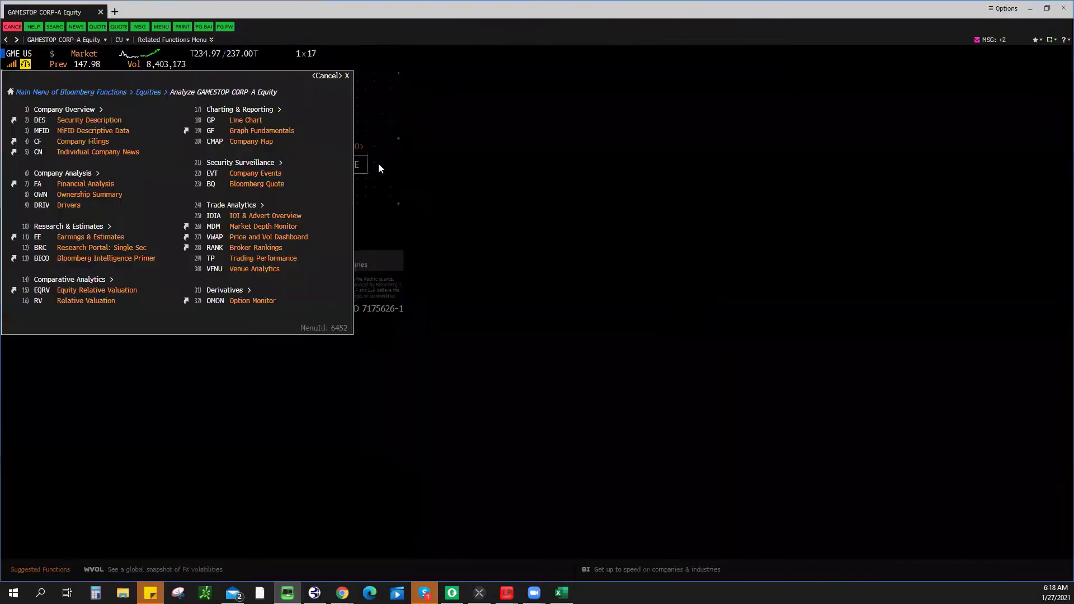
Close the GameStop functions menu and load the GME intraday price chart with GIP
{"action": "left_click", "coordinate": [346, 76]}
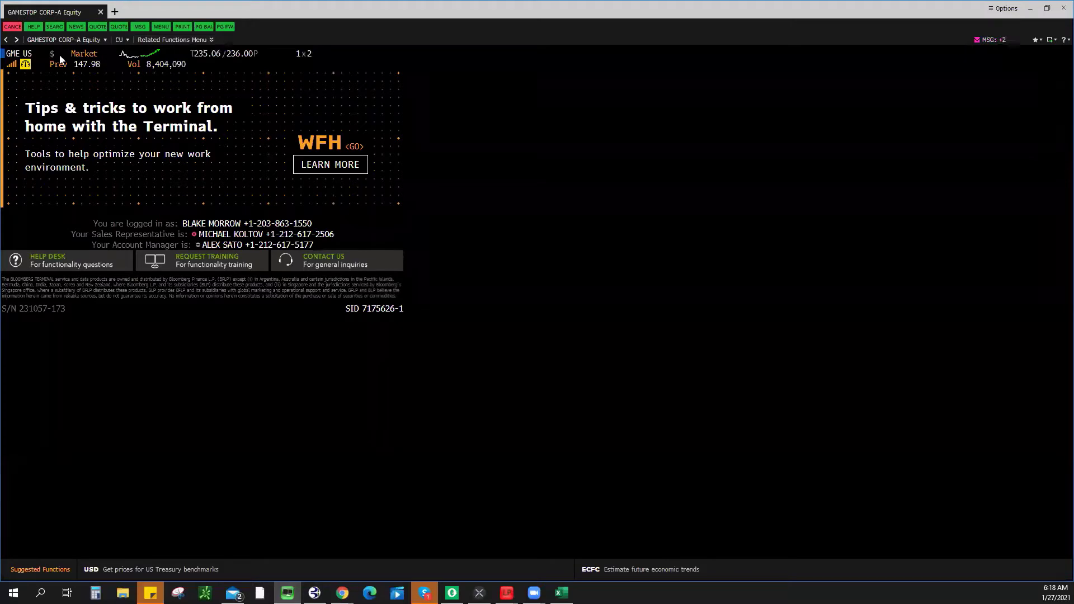
{"action": "left_click", "coordinate": [145, 58]}
{"action": "type", "text": "GIP"}
{"action": "key", "text": "Return"}
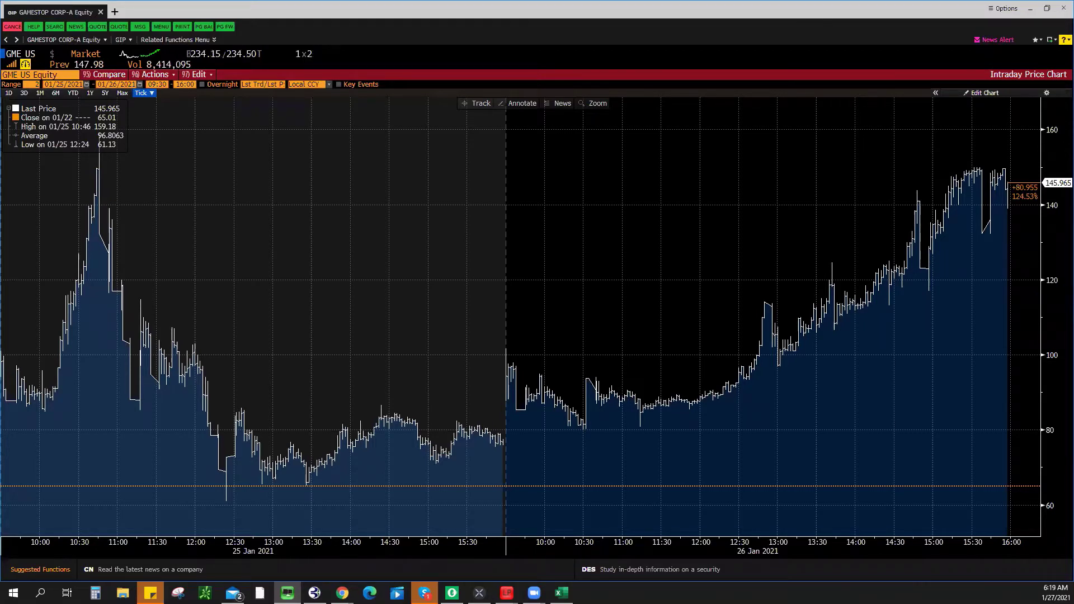
Check the recent securities list, then restore down the Bloomberg window over TradingView
{"action": "key", "text": "alt+Tab"}
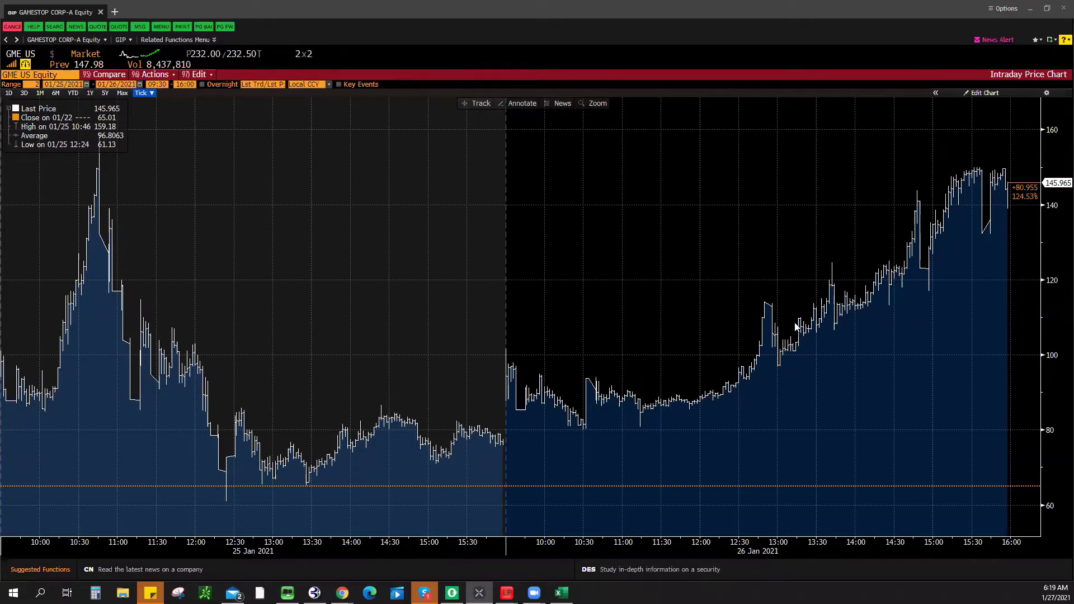
{"action": "mouse_move", "coordinate": [806, 366]}
{"action": "mouse_move", "coordinate": [19, 58]}
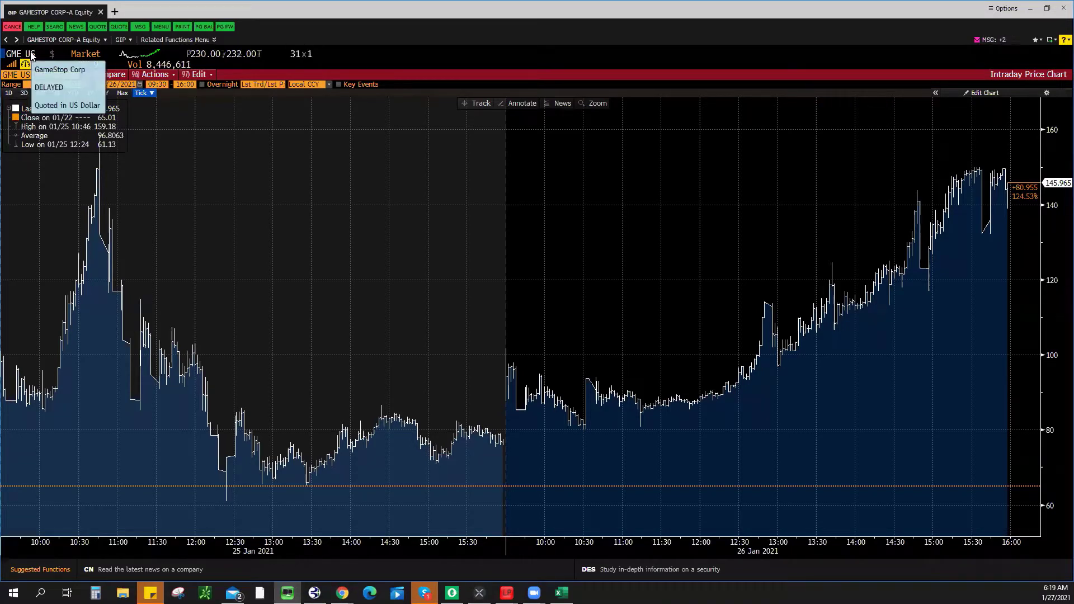
{"action": "left_click", "coordinate": [68, 40]}
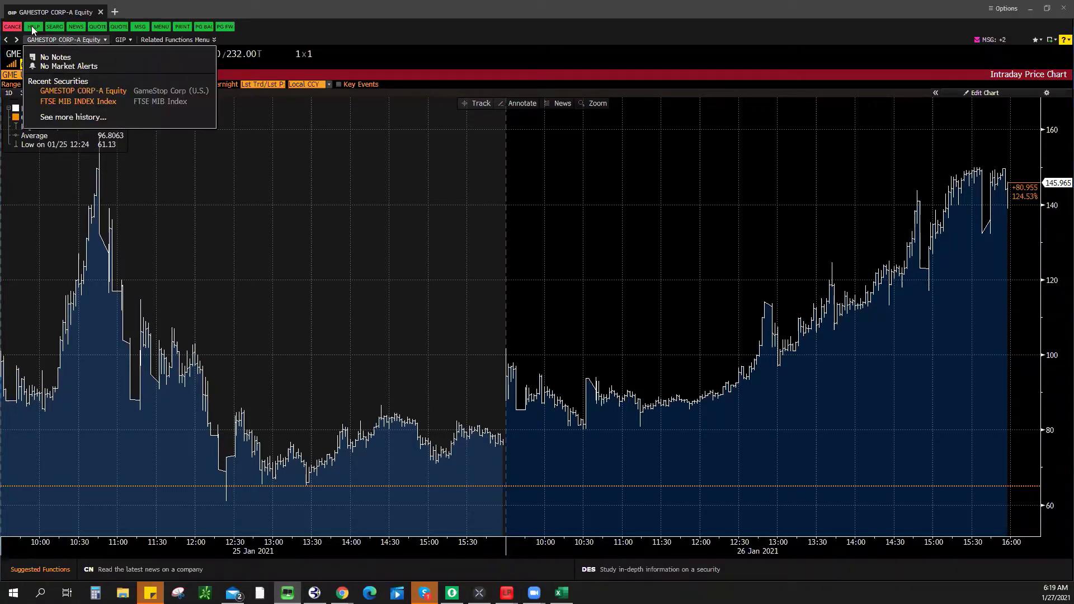
{"action": "left_click", "coordinate": [1047, 9]}
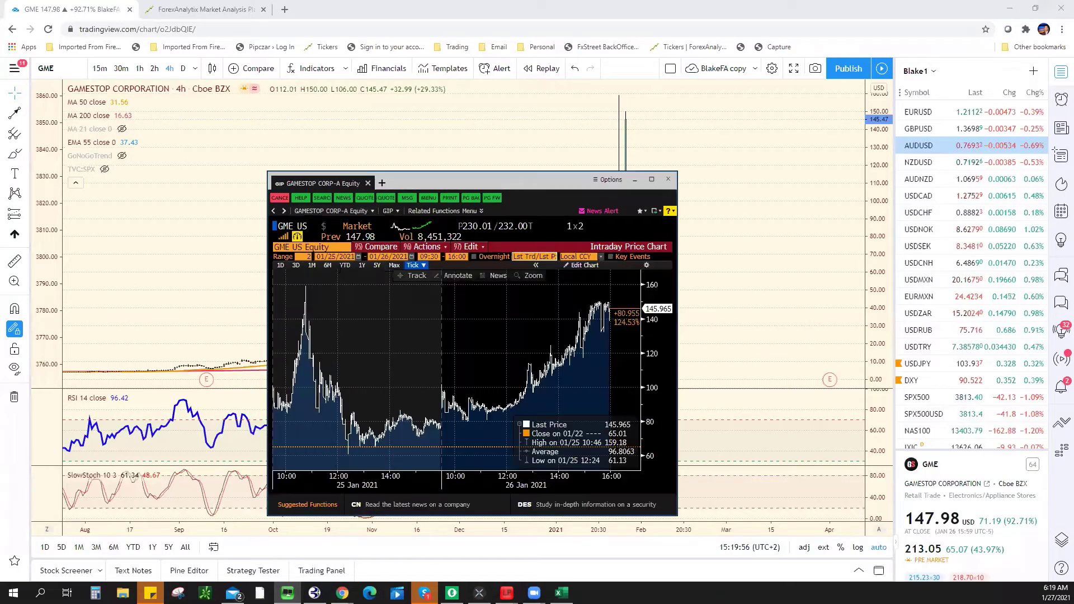
Load ETSY US Equity via ETS, open its GP line chart, then minimize Bloomberg
{"action": "mouse_move", "coordinate": [299, 227]}
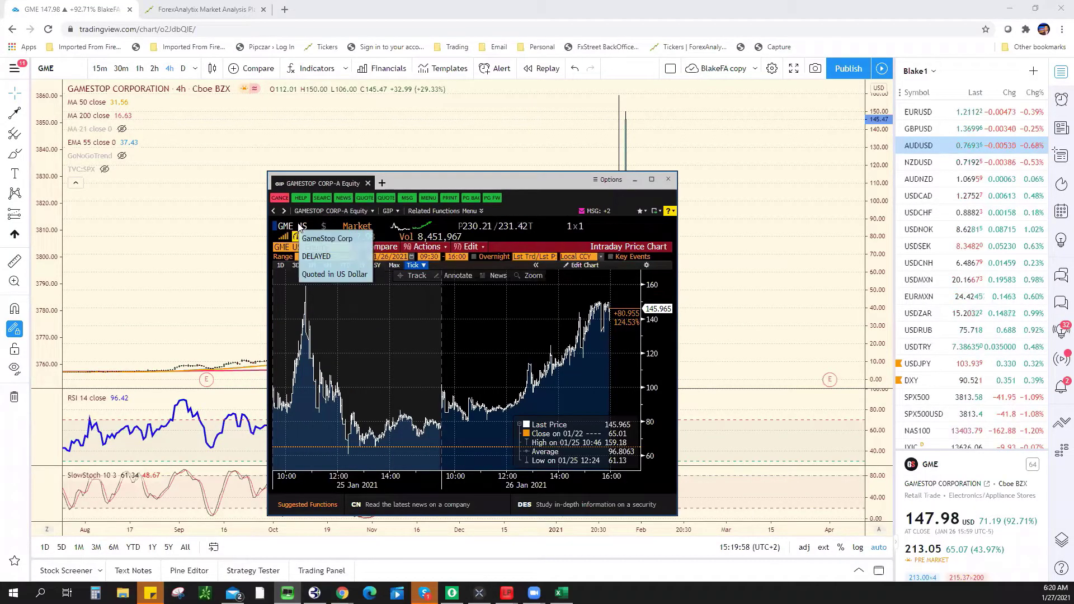
{"action": "type", "text": "ETS"}
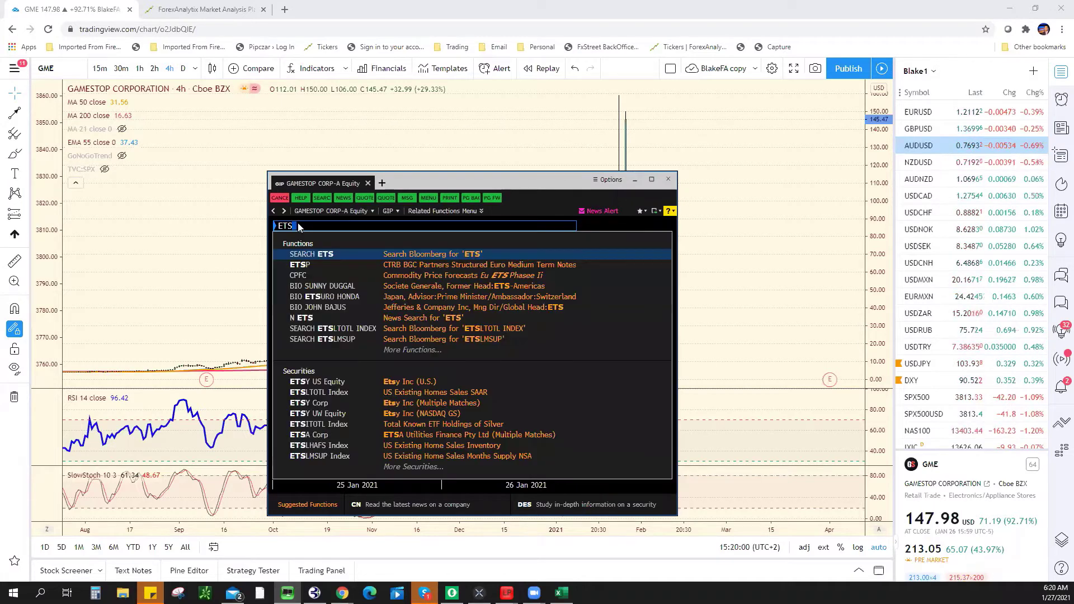
{"action": "left_click", "coordinate": [317, 381]}
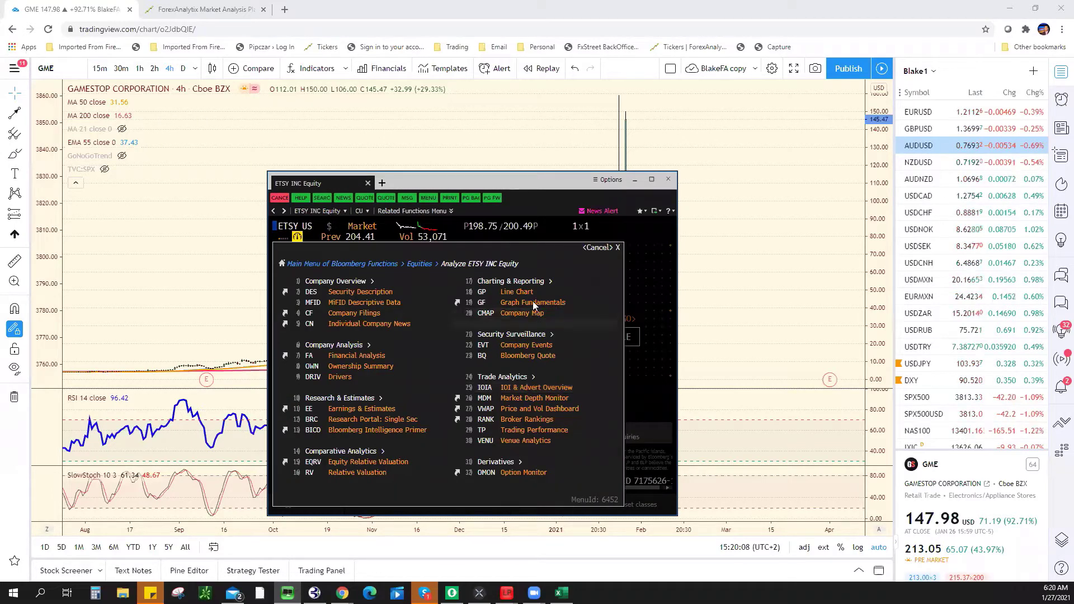
{"action": "left_click", "coordinate": [534, 292]}
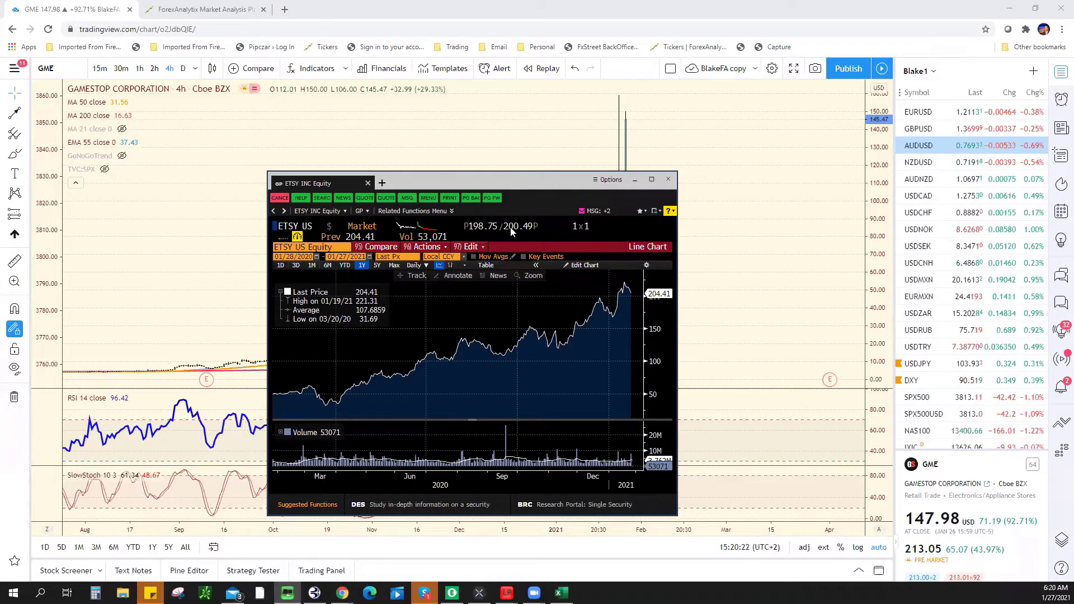
{"action": "mouse_move", "coordinate": [511, 231]}
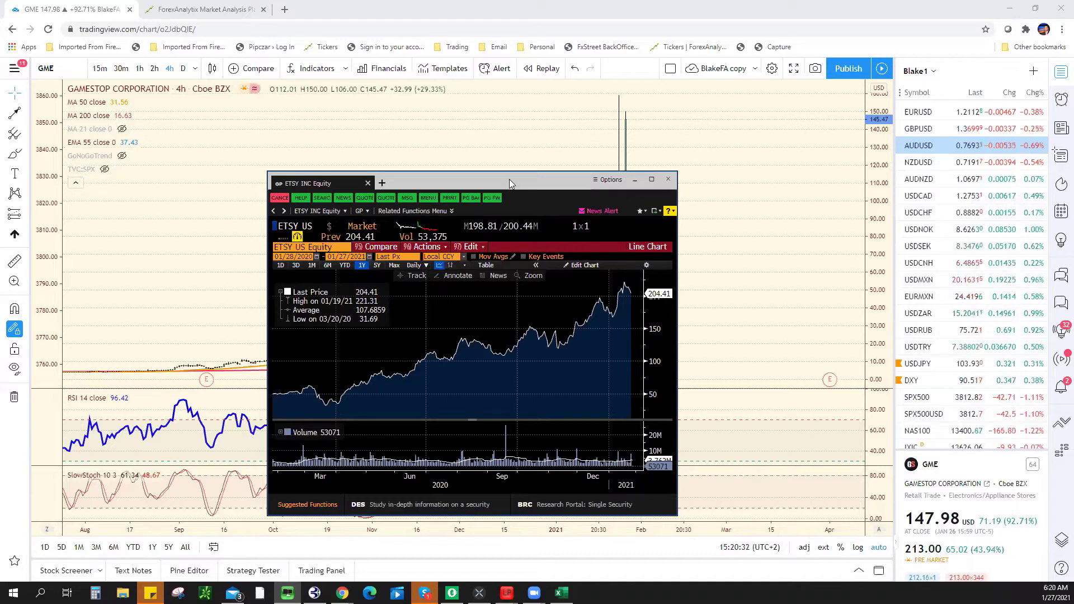
{"action": "left_click", "coordinate": [649, 130]}
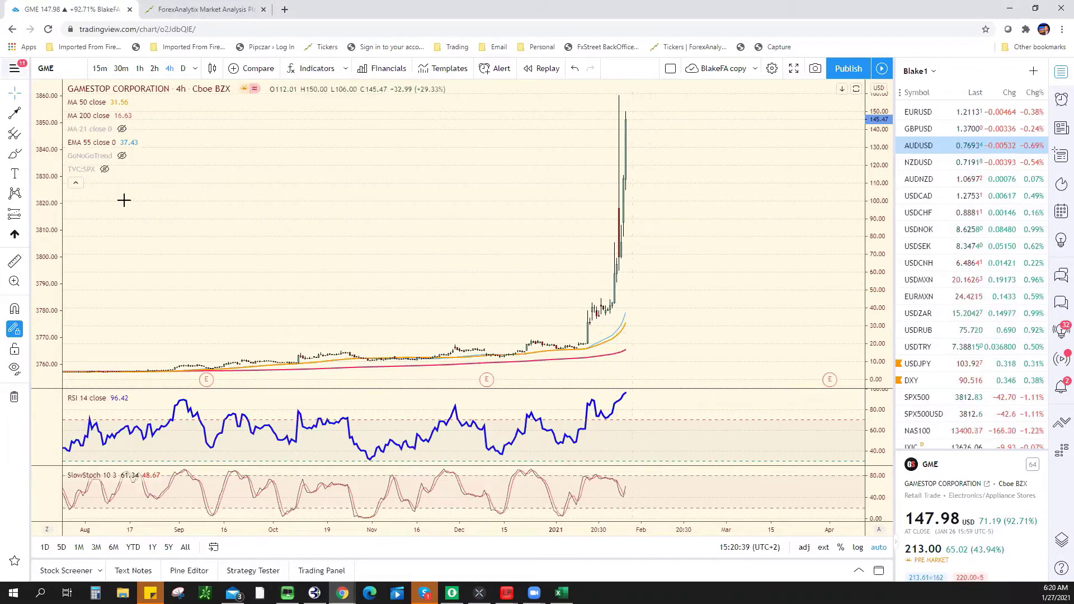
Change the TradingView symbol to AMC and set the interval to 1D
{"action": "left_click", "coordinate": [63, 68]}
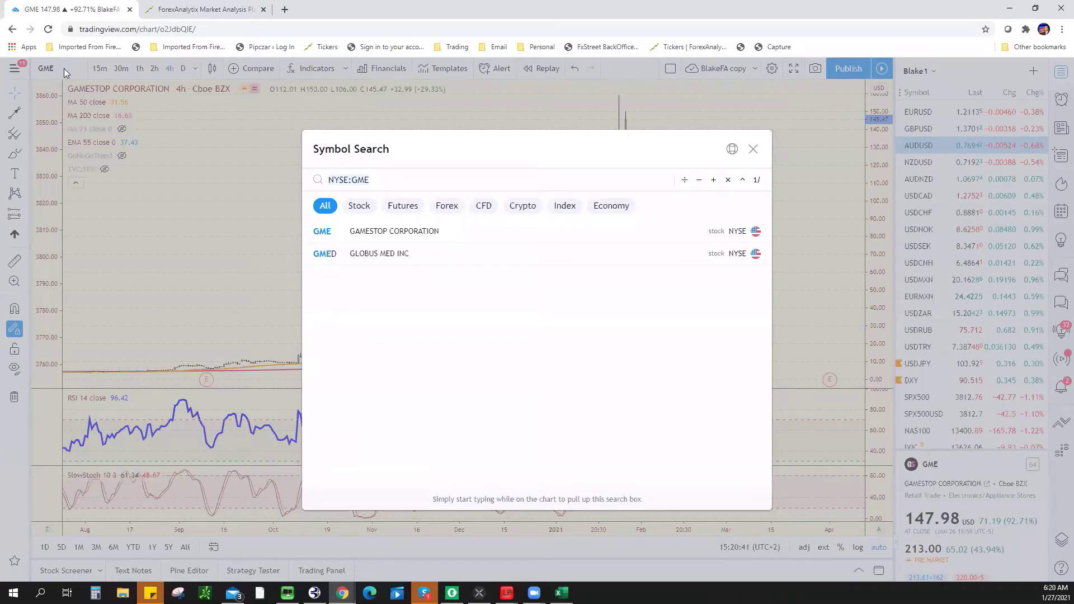
{"action": "type", "text": "AMC"}
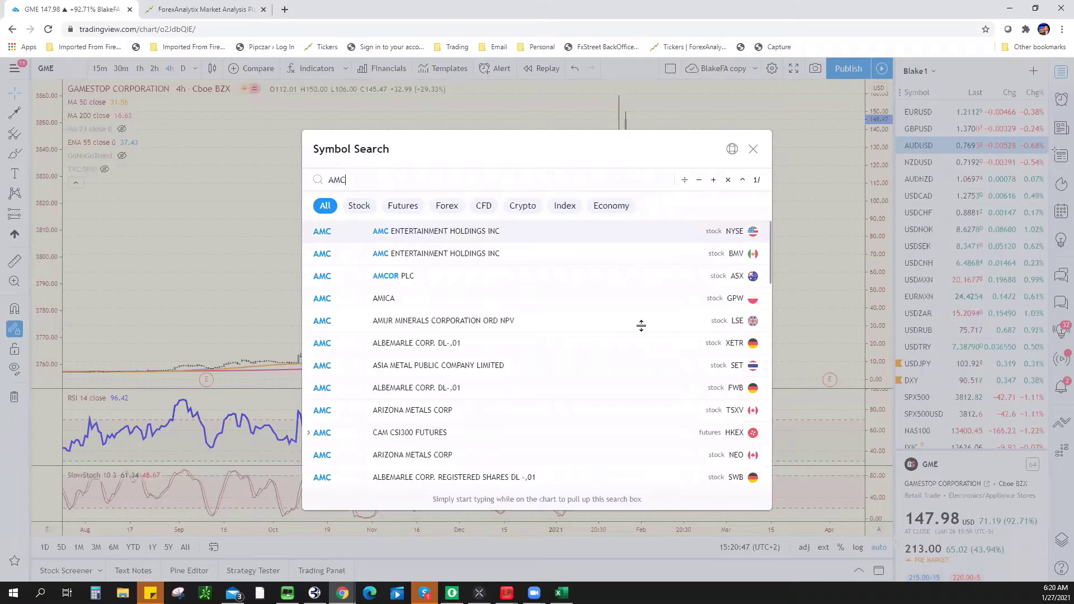
{"action": "key", "text": "Return"}
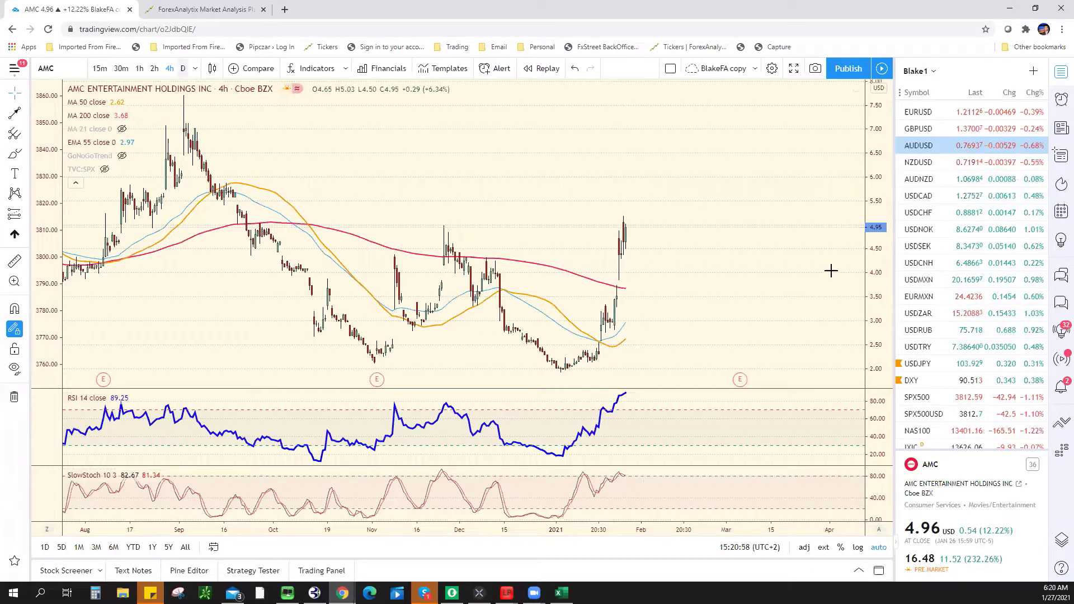
{"action": "type", "text": "1D"}
{"action": "key", "text": "Return"}
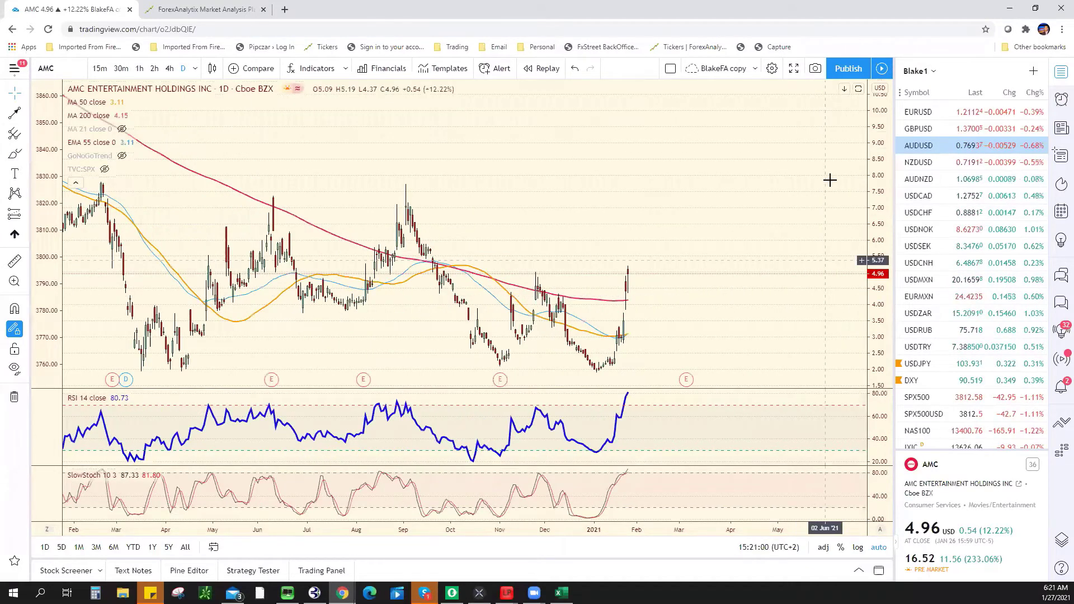
{"action": "scroll", "coordinate": [830, 178], "scroll_direction": "down", "scroll_amount": 3}
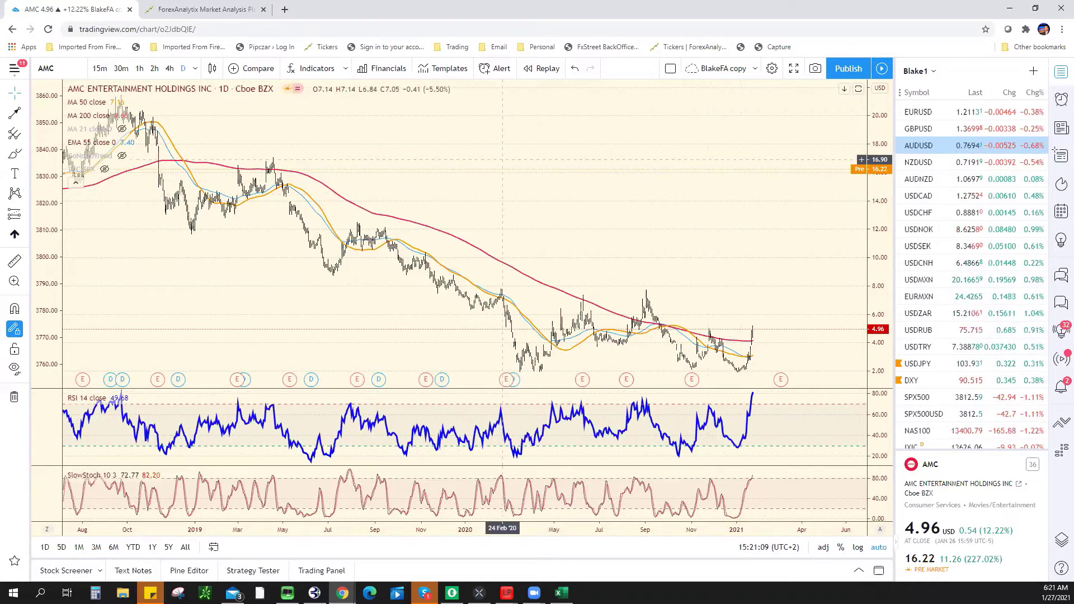
{"action": "key", "text": "alt+Tab"}
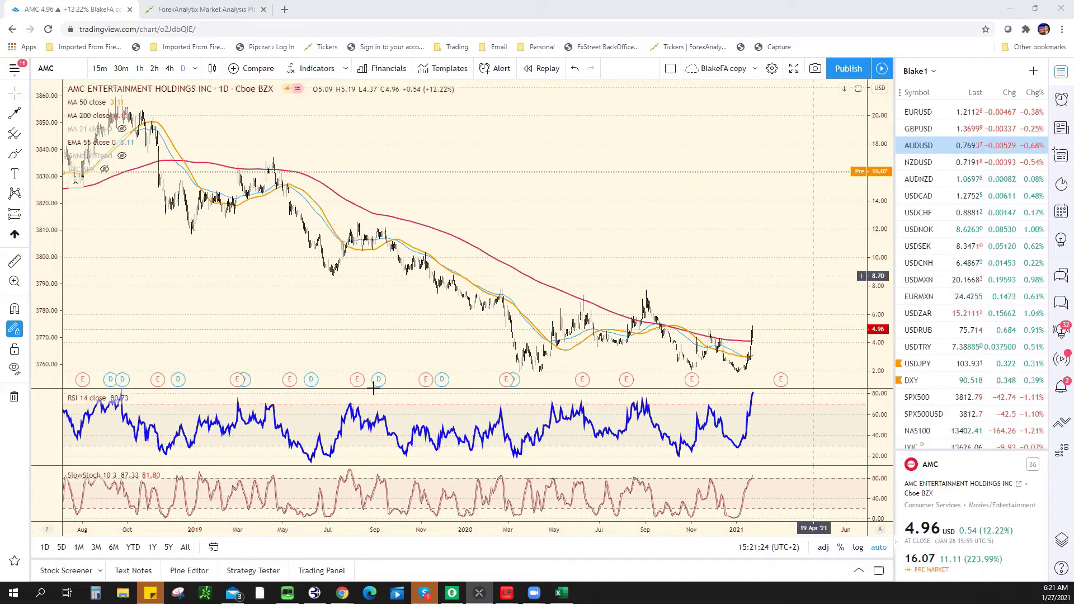
{"action": "scroll", "coordinate": [416, 436], "scroll_direction": "up", "scroll_amount": 3}
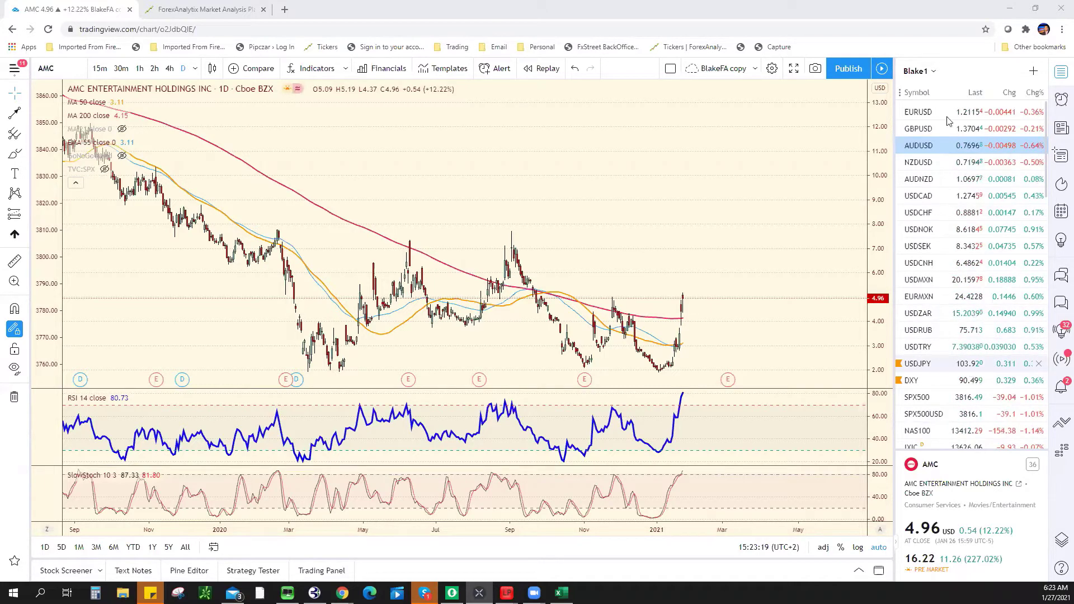
Select EURUSD from the watchlist and set the chart interval to 4h
{"action": "key", "text": "Up"}
{"action": "key", "text": "Up"}
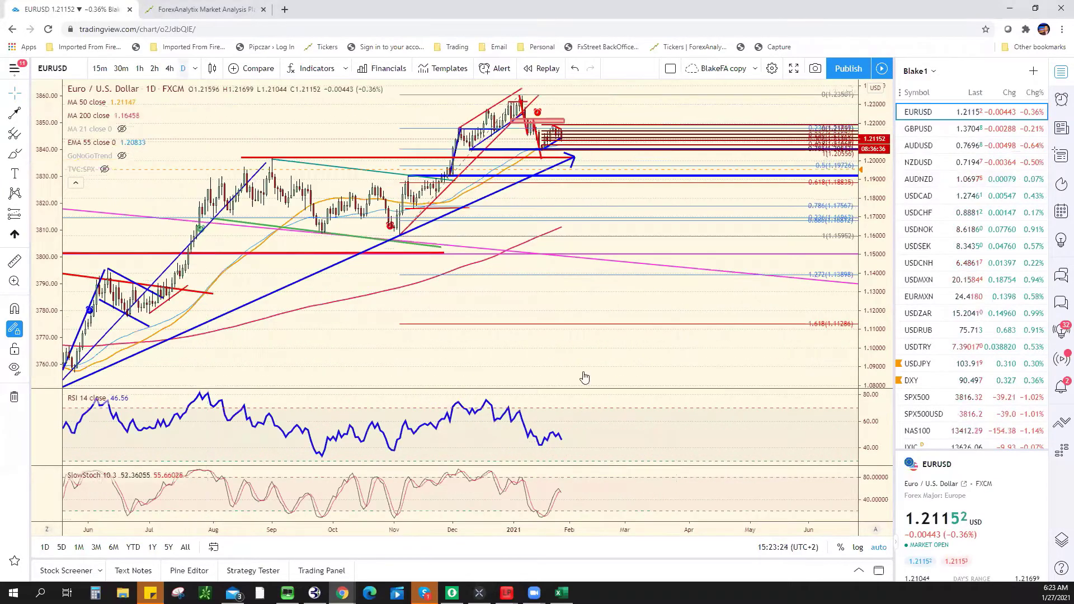
{"action": "type", "text": "4h"}
{"action": "key", "text": "Return"}
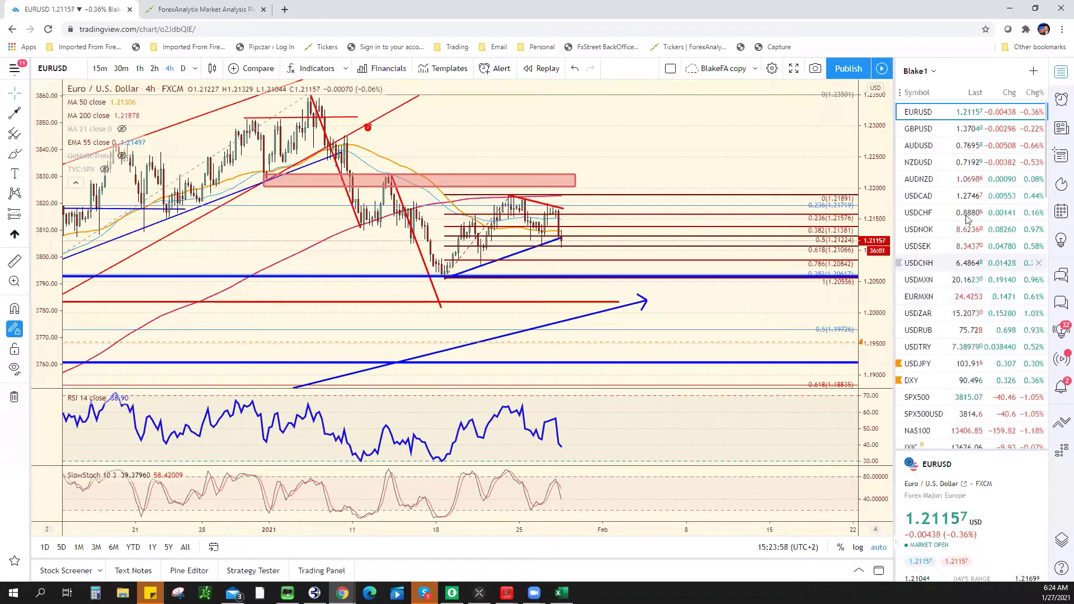
View USDMXN zoomed out, then open SPX500USD and zoom in on it
{"action": "left_click", "coordinate": [926, 280]}
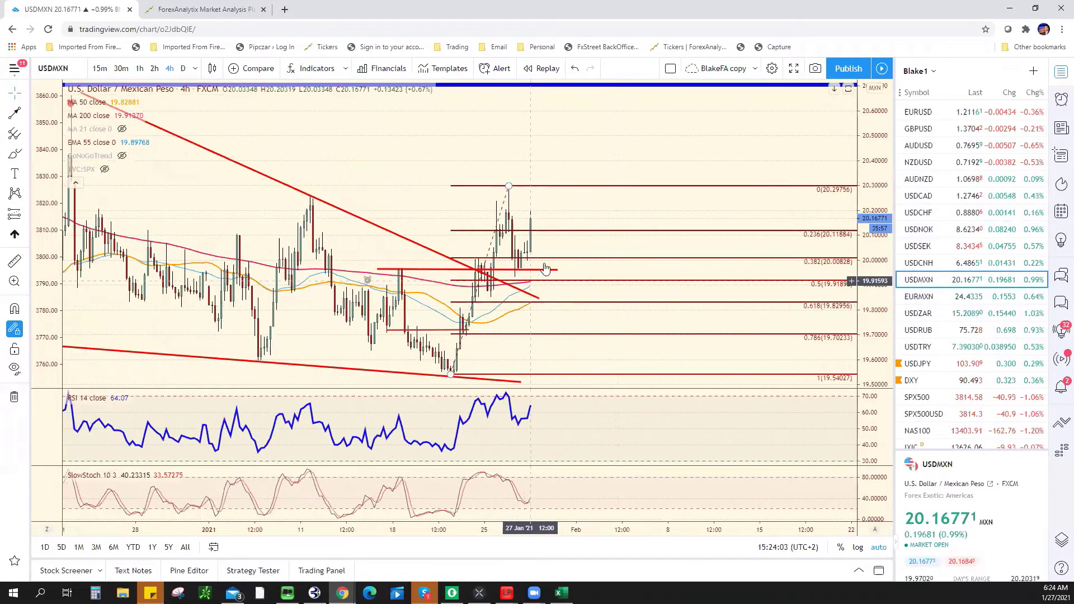
{"action": "scroll", "coordinate": [541, 261], "scroll_direction": "down", "scroll_amount": 3}
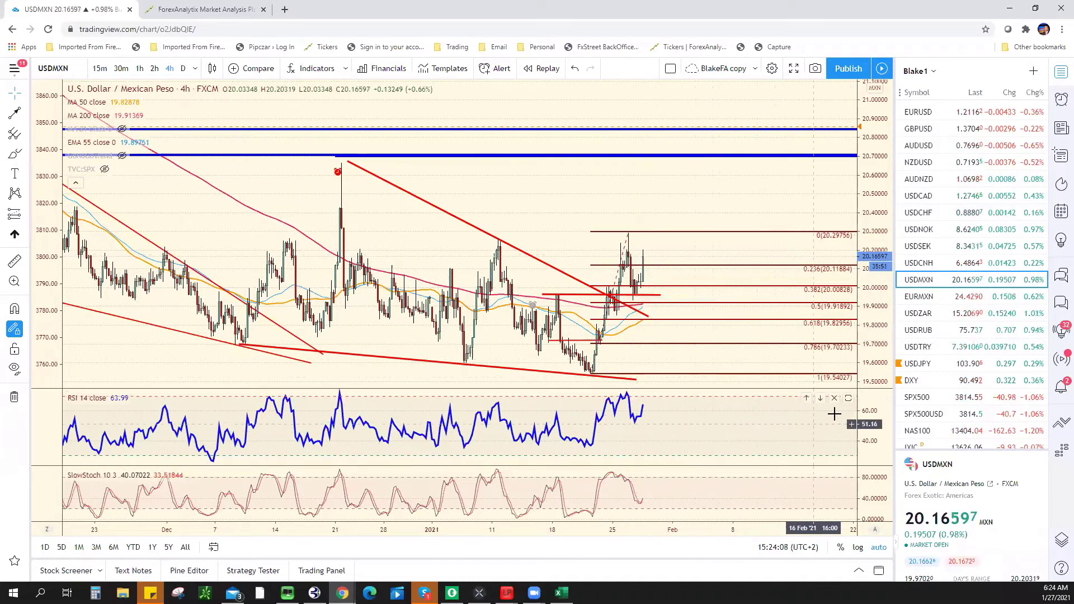
{"action": "left_click", "coordinate": [940, 415]}
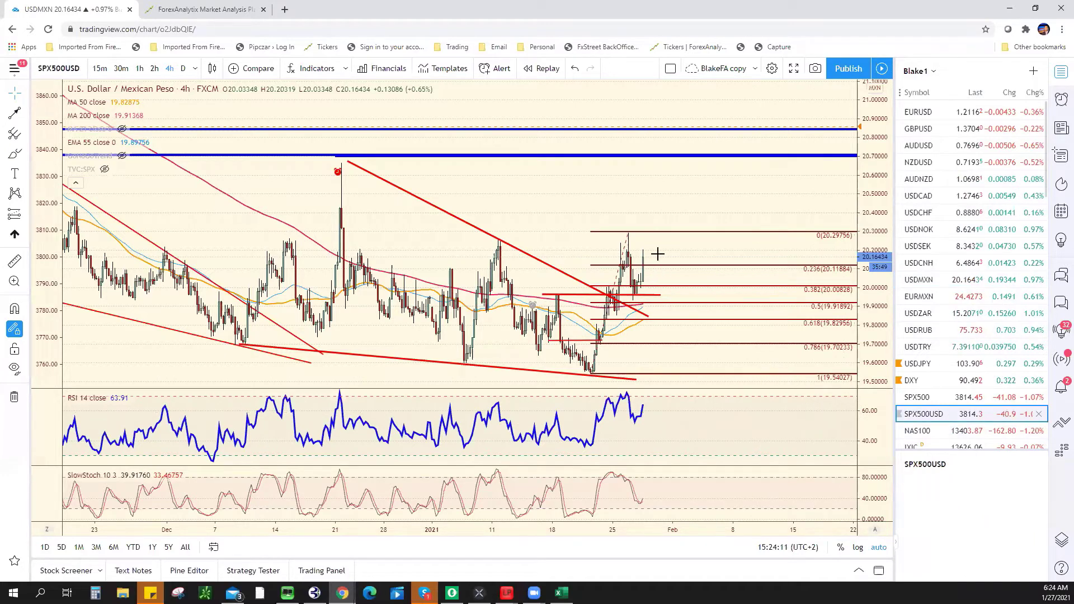
{"action": "scroll", "coordinate": [606, 137], "scroll_direction": "up", "scroll_amount": 1}
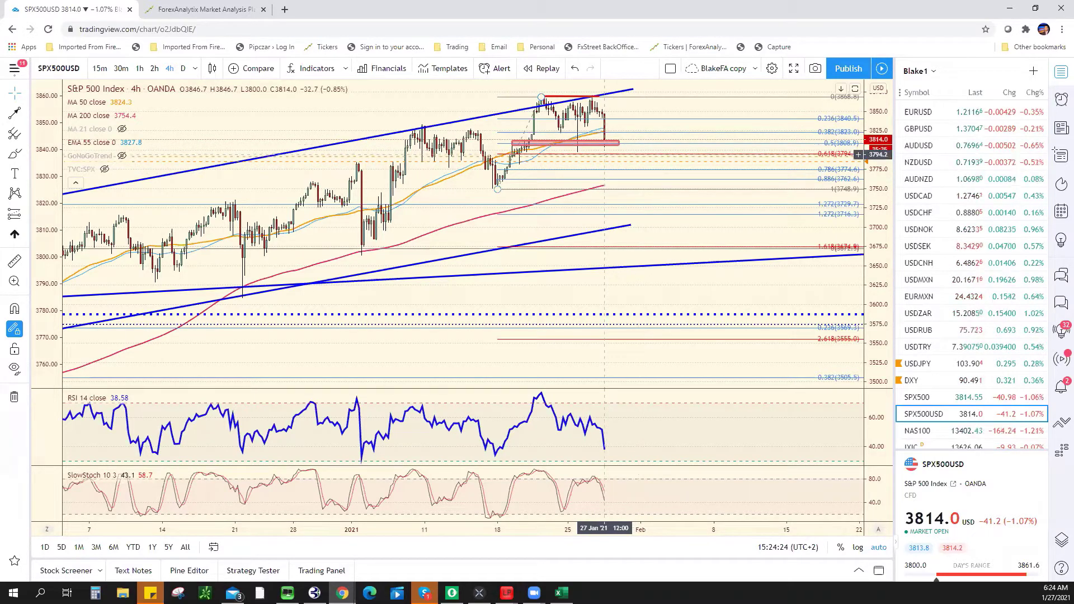
Enter 3794* as SPX support in cell E20 of the Excel bias sheet
{"action": "key", "text": "alt+Tab"}
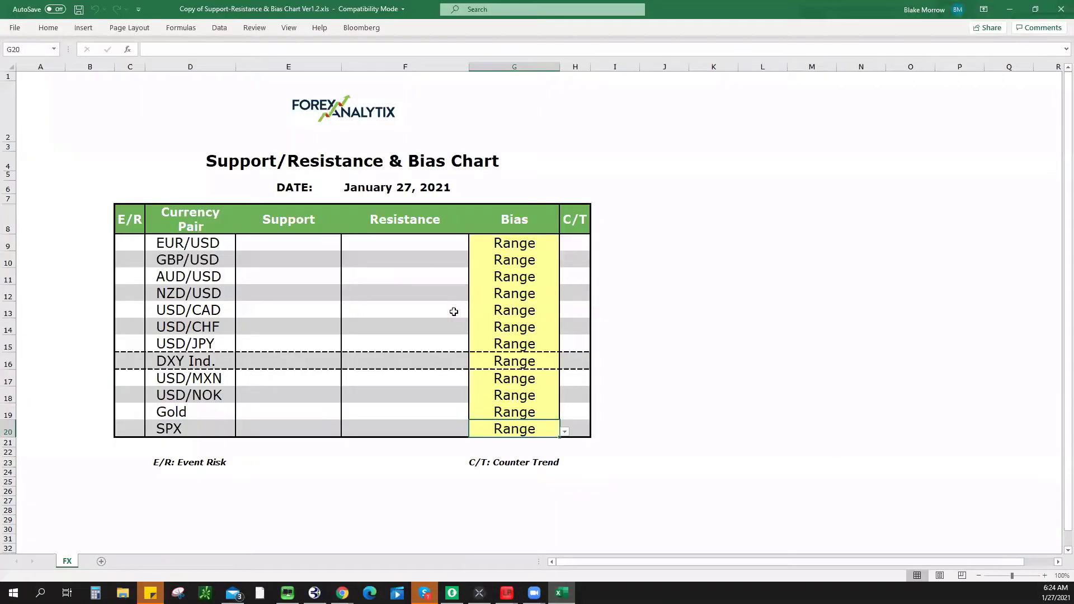
{"action": "left_click", "coordinate": [304, 437]}
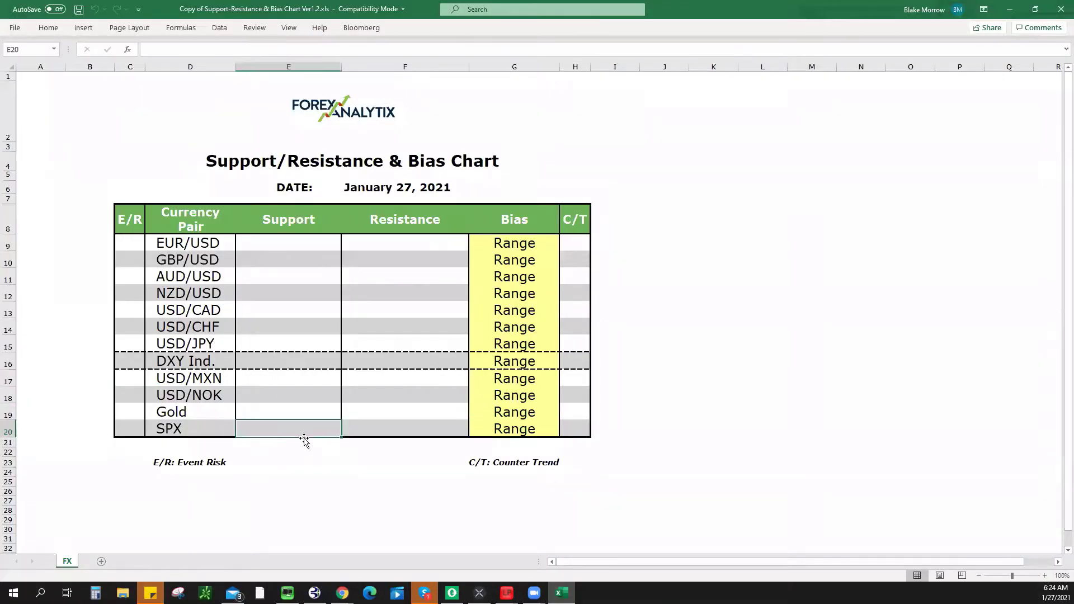
{"action": "type", "text": "3794"}
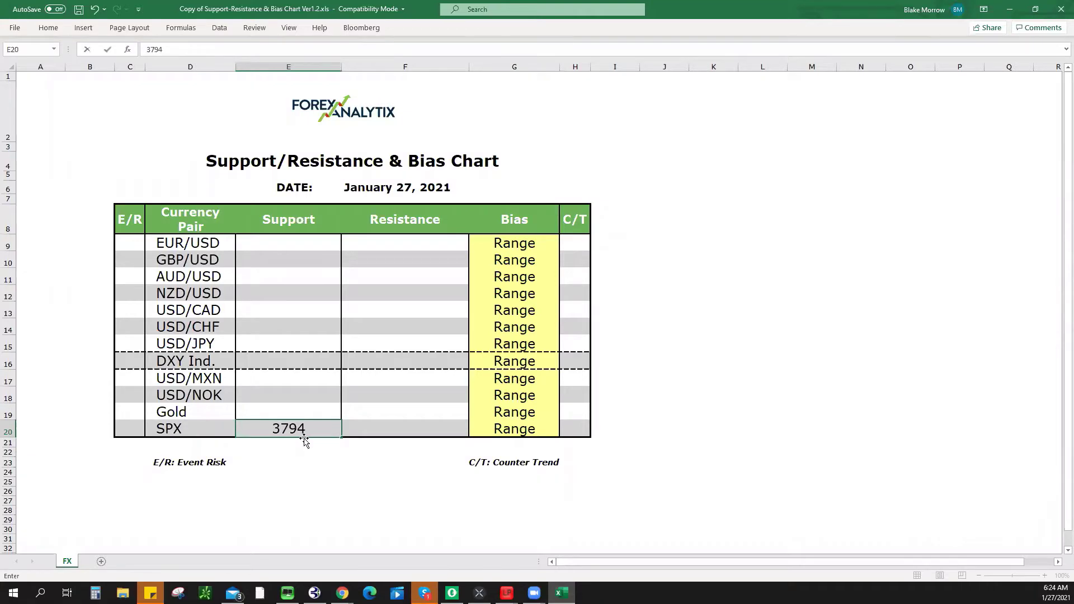
{"action": "type", "text": "*"}
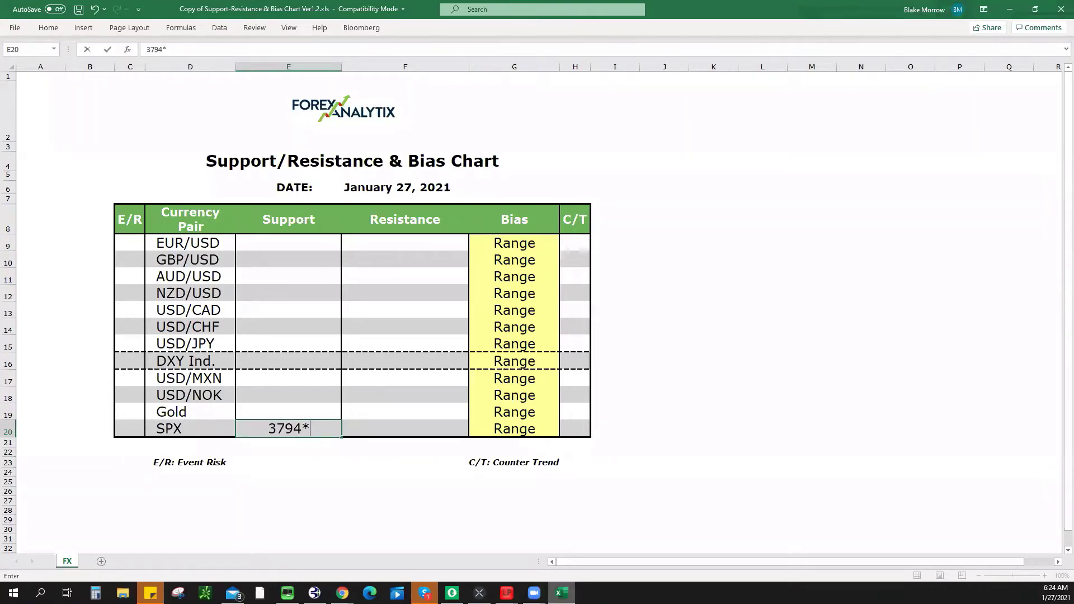
{"action": "key", "text": "alt+Tab"}
{"action": "scroll", "coordinate": [703, 144], "scroll_direction": "down", "scroll_amount": 3}
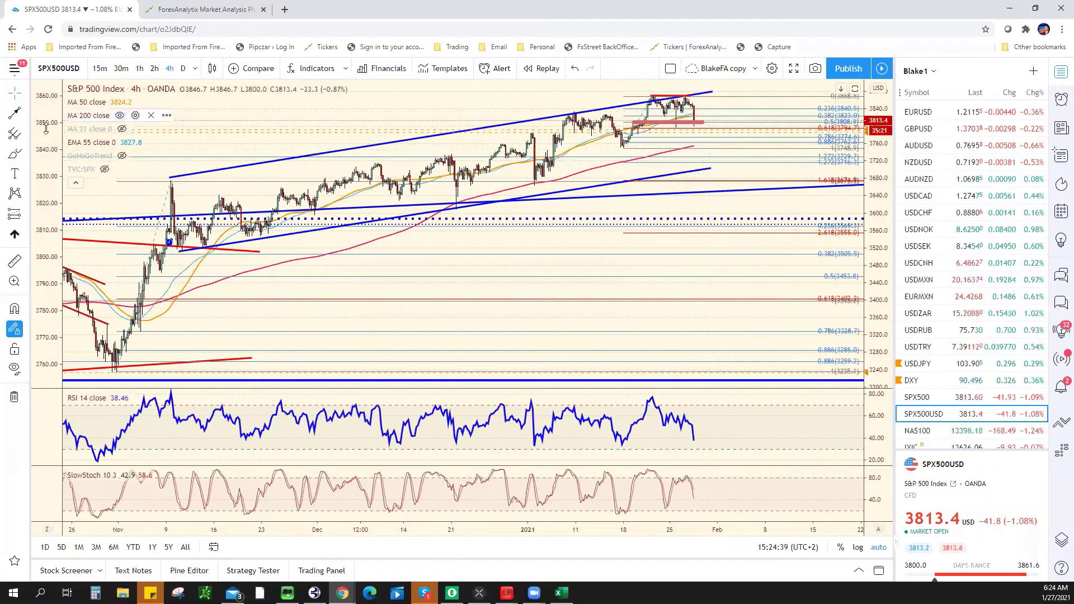
Draw a blue downward arrow from the latest price and extend the red top line to 01 Feb '21
{"action": "left_click", "coordinate": [15, 114]}
{"action": "left_click_drag", "start_coordinate": [695, 133], "coordinate": [717, 165]}
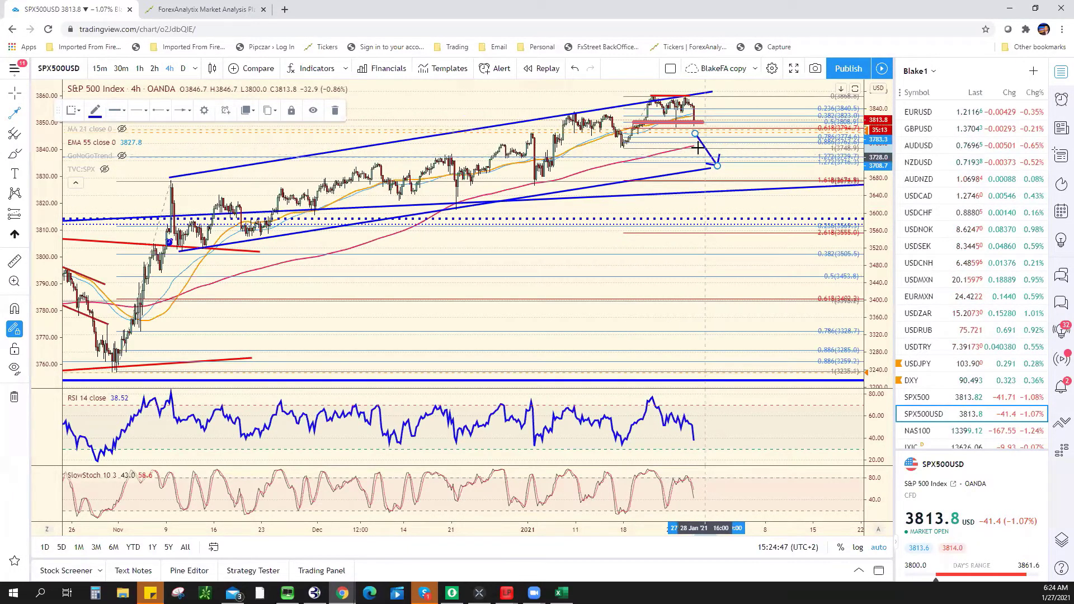
{"action": "scroll", "coordinate": [628, 120], "scroll_direction": "up", "scroll_amount": 3}
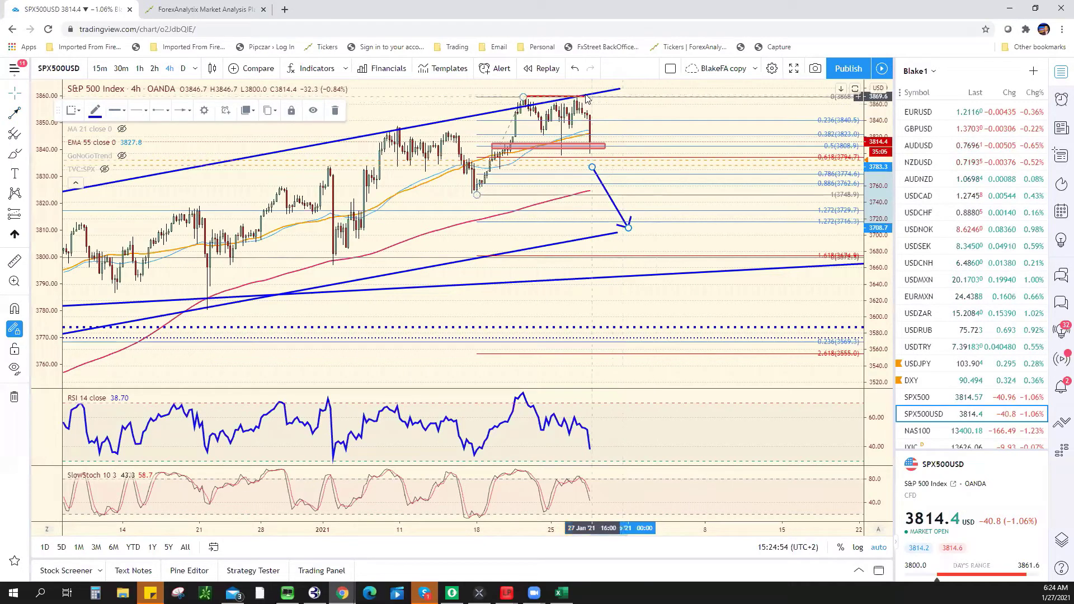
{"action": "left_click", "coordinate": [627, 96]}
{"action": "left_click_drag", "start_coordinate": [628, 97], "coordinate": [631, 98]}
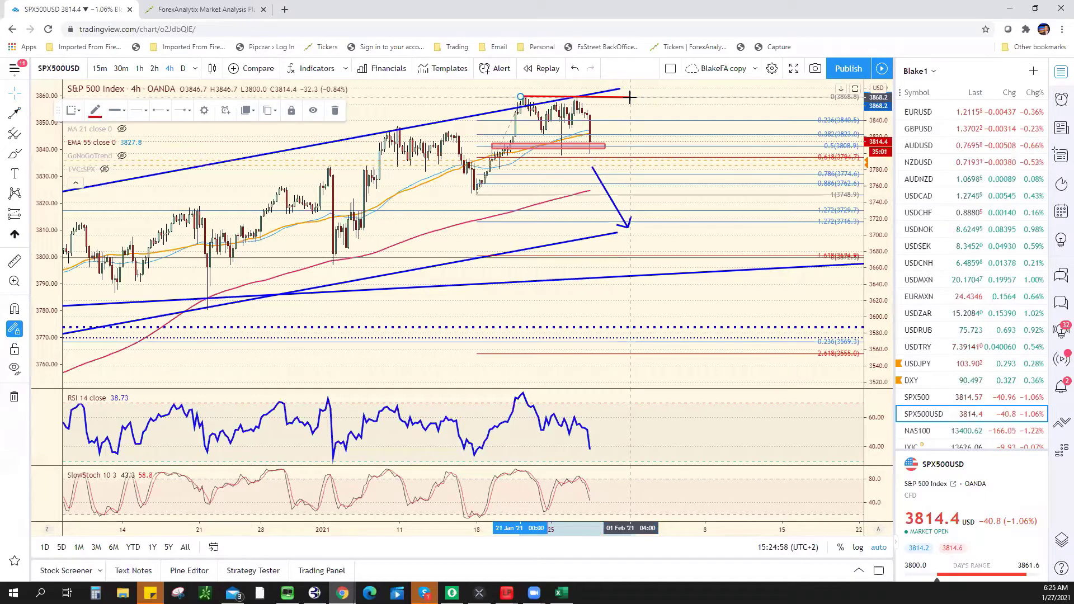
Draw a red vertical line from about 3795 to 3723 beside the latest candles
{"action": "left_click", "coordinate": [24, 116]}
{"action": "left_click", "coordinate": [56, 111]}
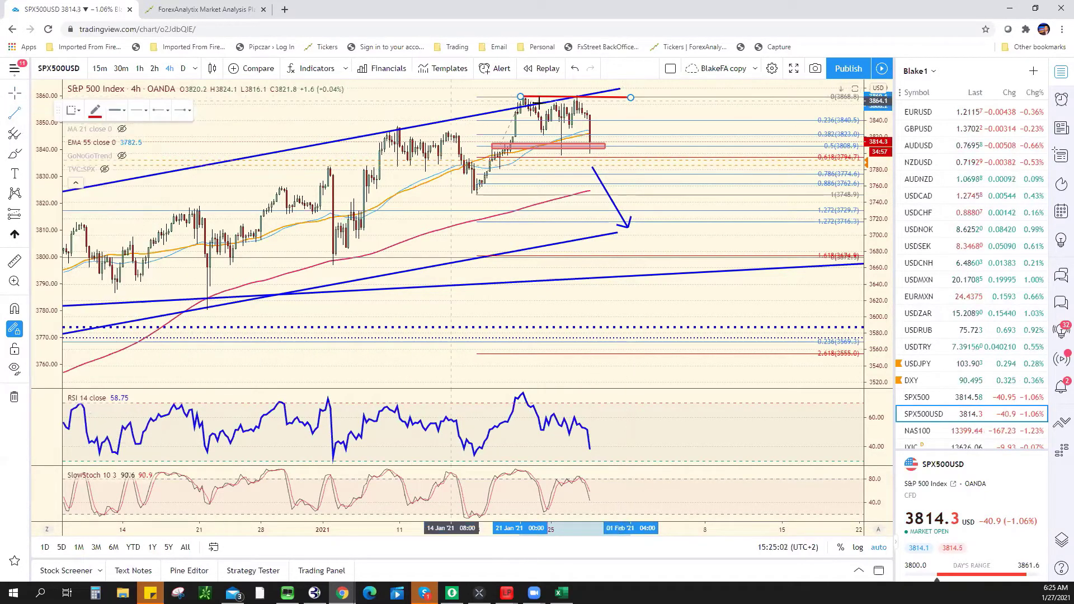
{"action": "left_click", "coordinate": [547, 97]}
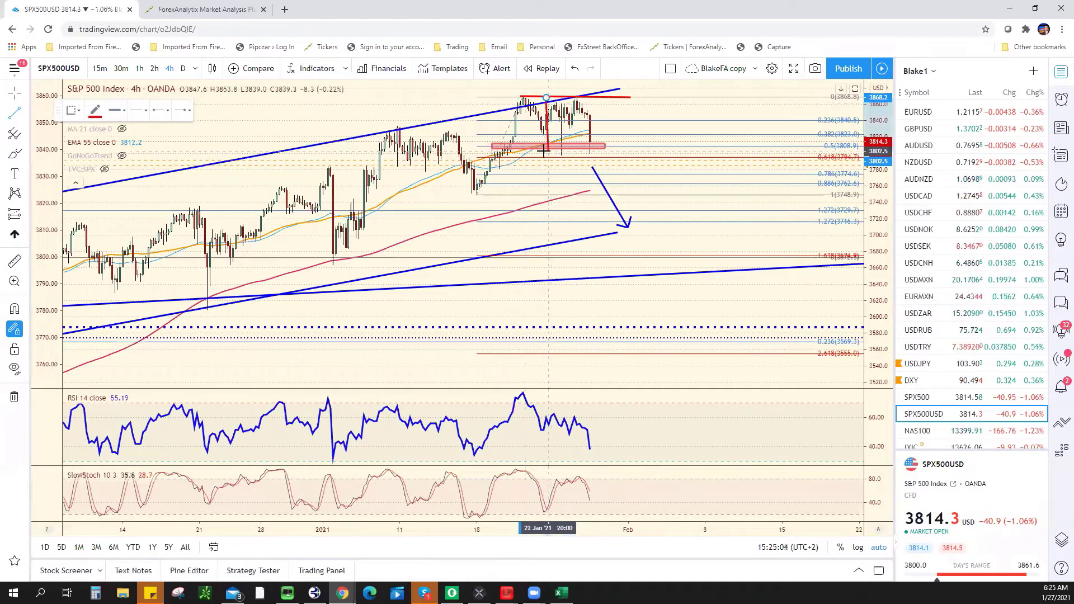
{"action": "left_click", "coordinate": [547, 153]}
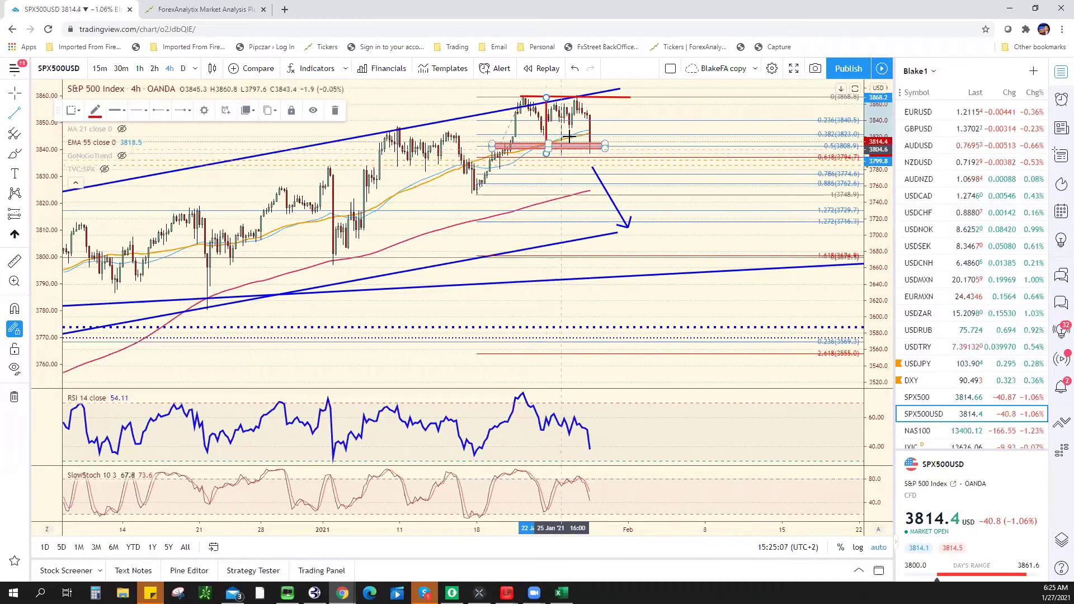
{"action": "left_click_drag", "start_coordinate": [547, 128], "coordinate": [592, 190]}
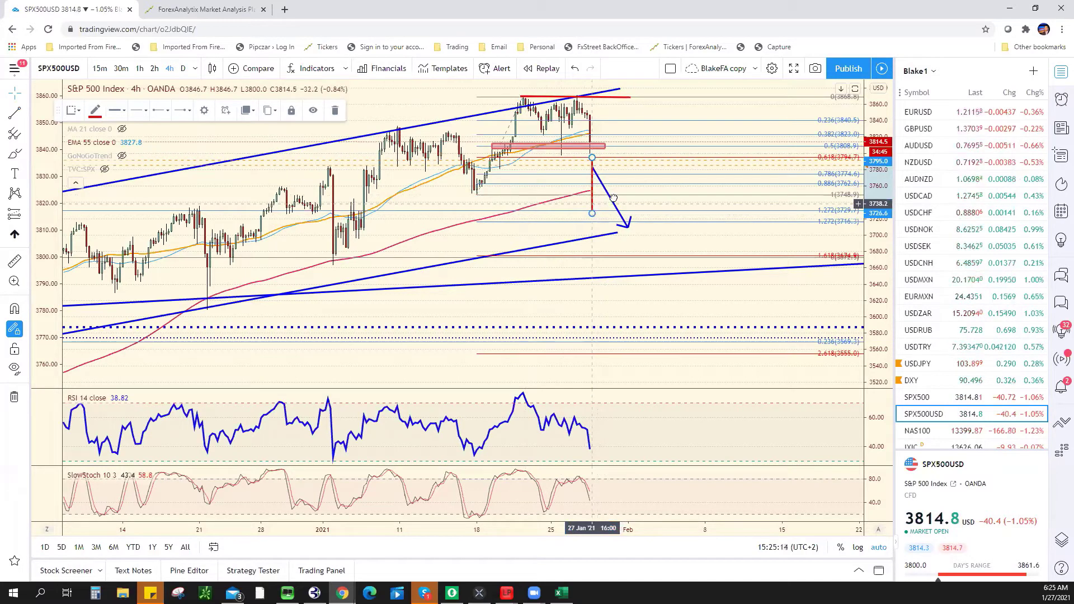
{"action": "left_click_drag", "start_coordinate": [592, 185], "coordinate": [598, 160]}
{"action": "left_click_drag", "start_coordinate": [616, 196], "coordinate": [590, 206]}
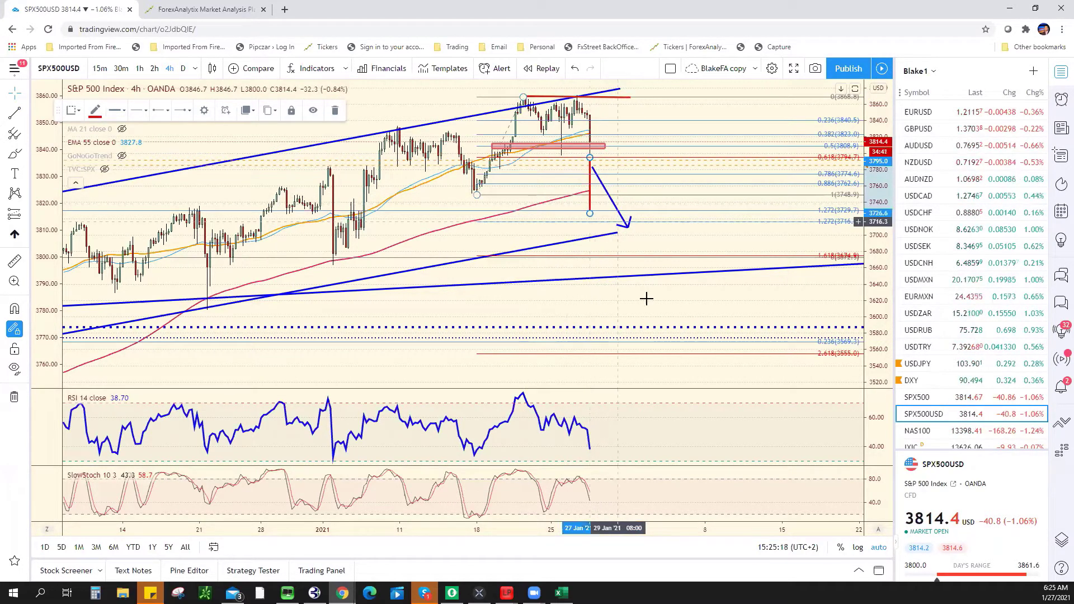
{"action": "left_click", "coordinate": [688, 245]}
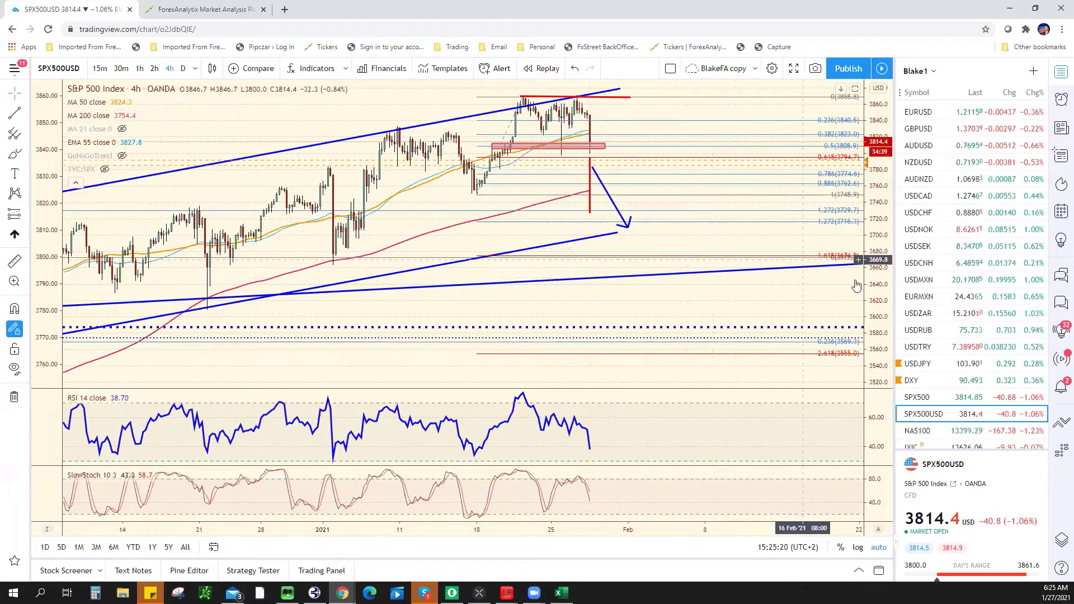
{"action": "key", "text": "alt+Tab"}
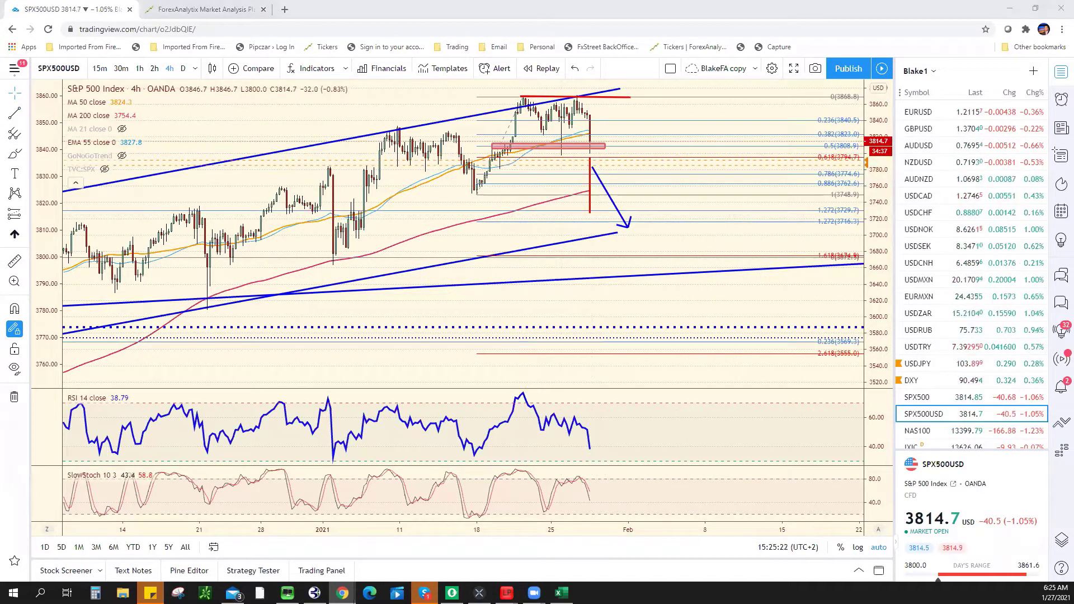
Enter 3870 as SPX resistance in F20, then minimize Excel back to the chart
{"action": "left_click", "coordinate": [433, 432]}
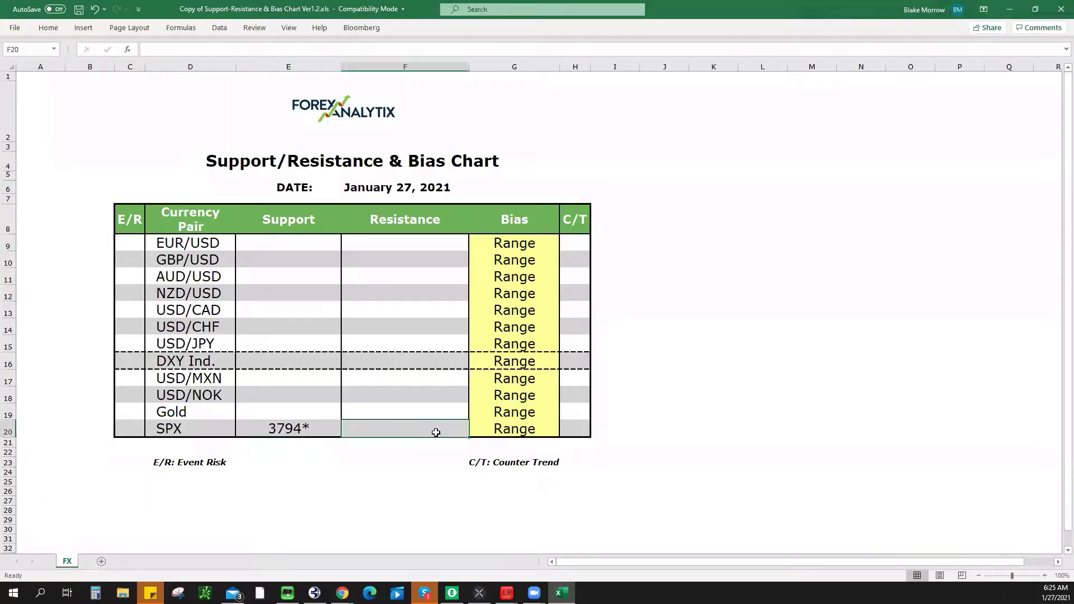
{"action": "type", "text": "3870"}
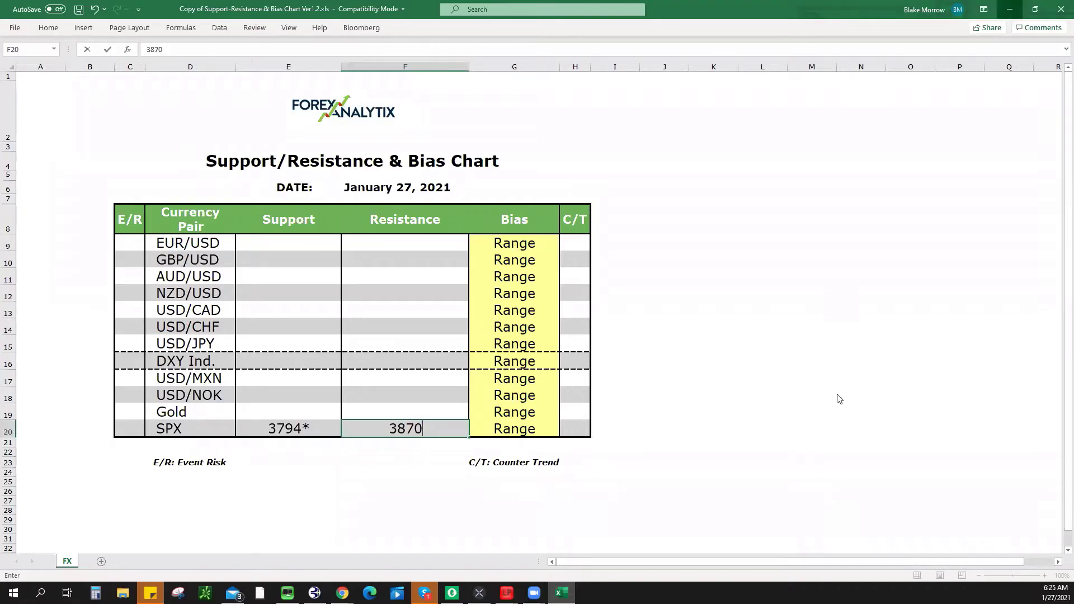
{"action": "key", "text": "alt+Tab"}
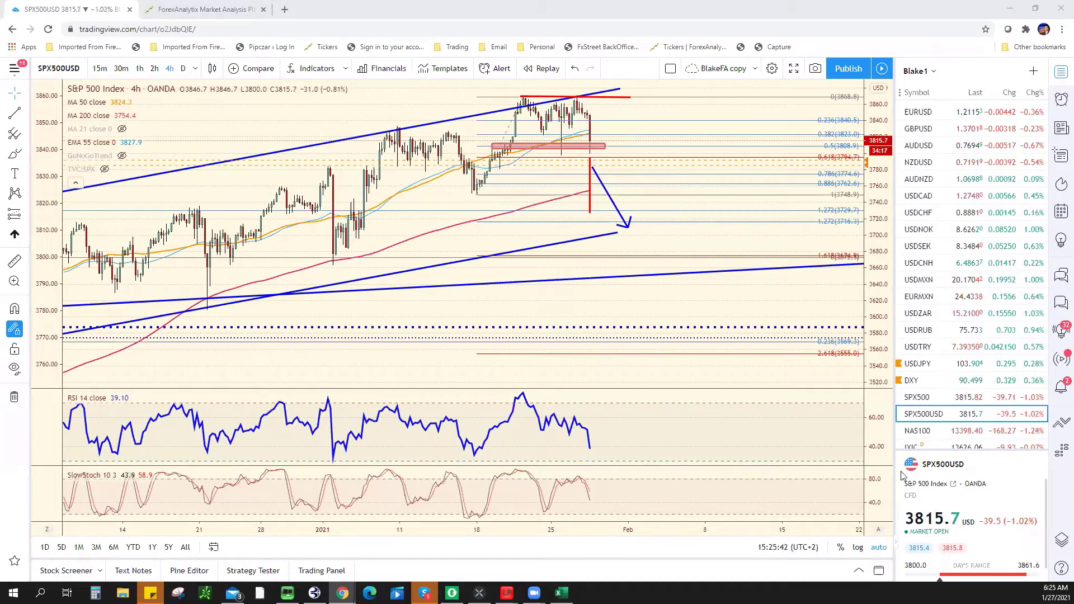
{"action": "left_click", "coordinate": [562, 592]}
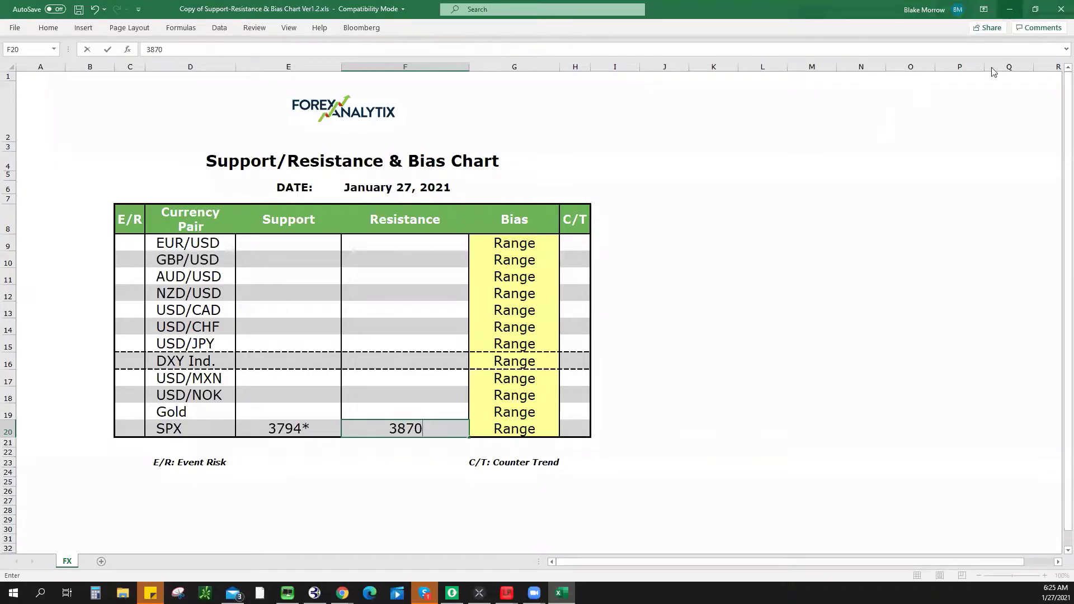
{"action": "left_click", "coordinate": [1010, 9]}
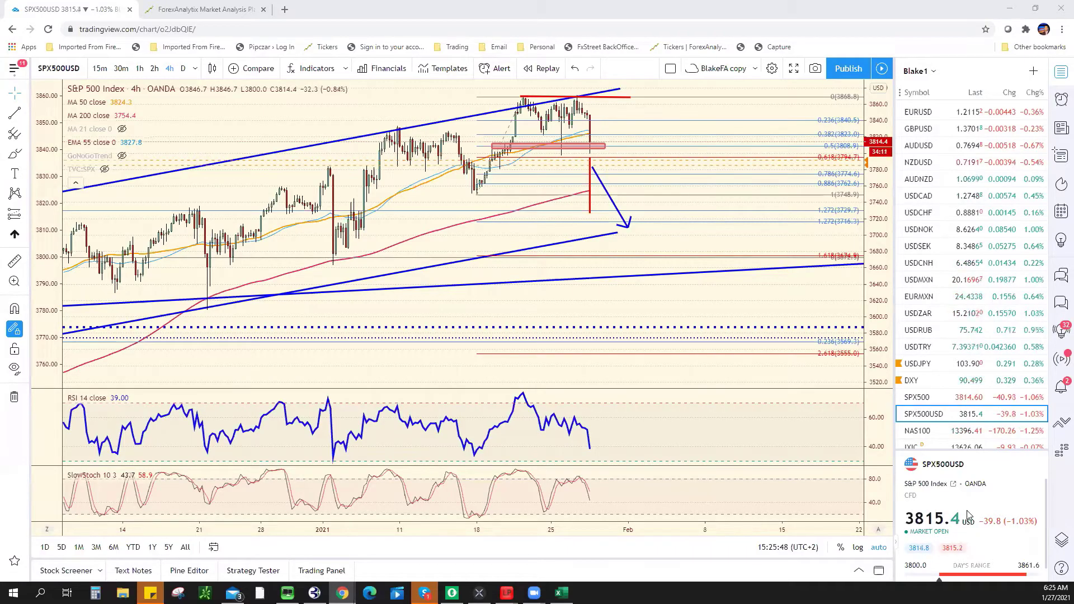
Open the ForexAnalytix members' dashboard and close the DataFlash news popup
{"action": "left_click", "coordinate": [212, 9]}
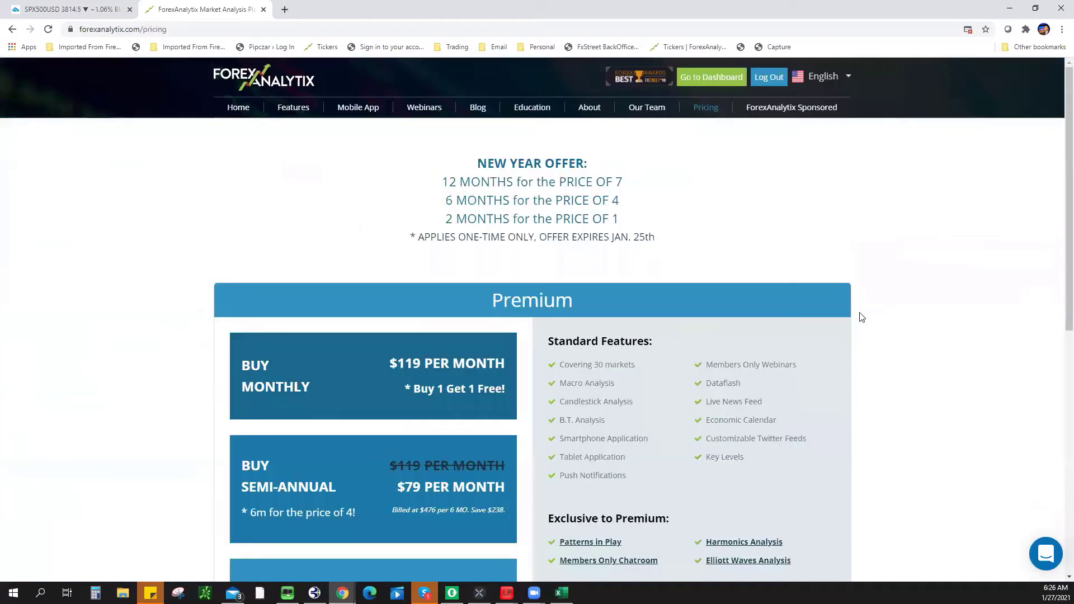
{"action": "scroll", "coordinate": [863, 336], "scroll_direction": "down", "scroll_amount": 9}
{"action": "scroll", "coordinate": [662, 288], "scroll_direction": "up", "scroll_amount": 10}
{"action": "left_click", "coordinate": [711, 78]}
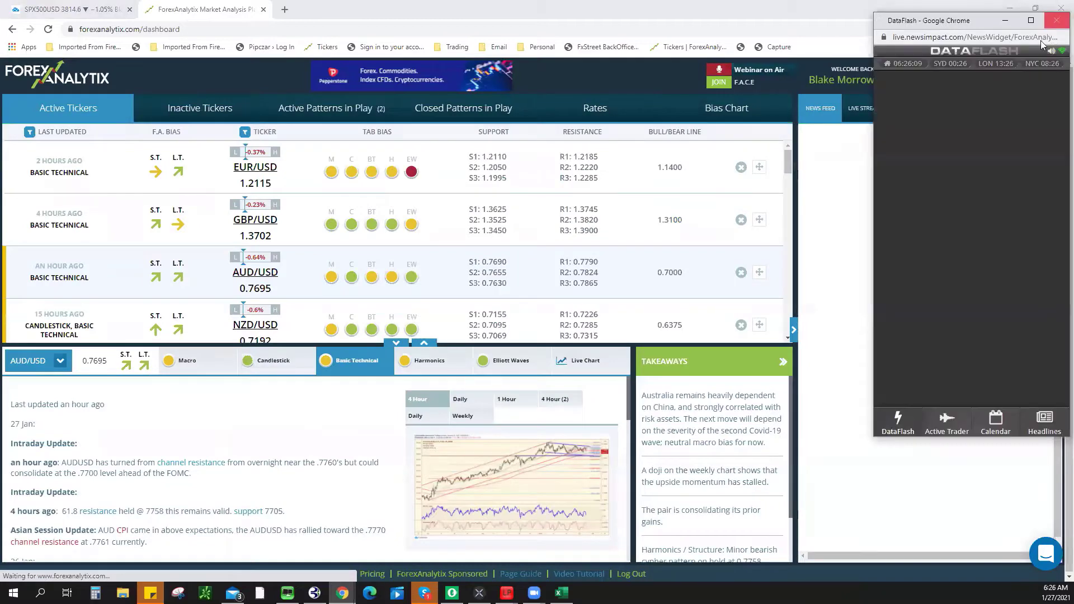
{"action": "left_click", "coordinate": [1057, 20]}
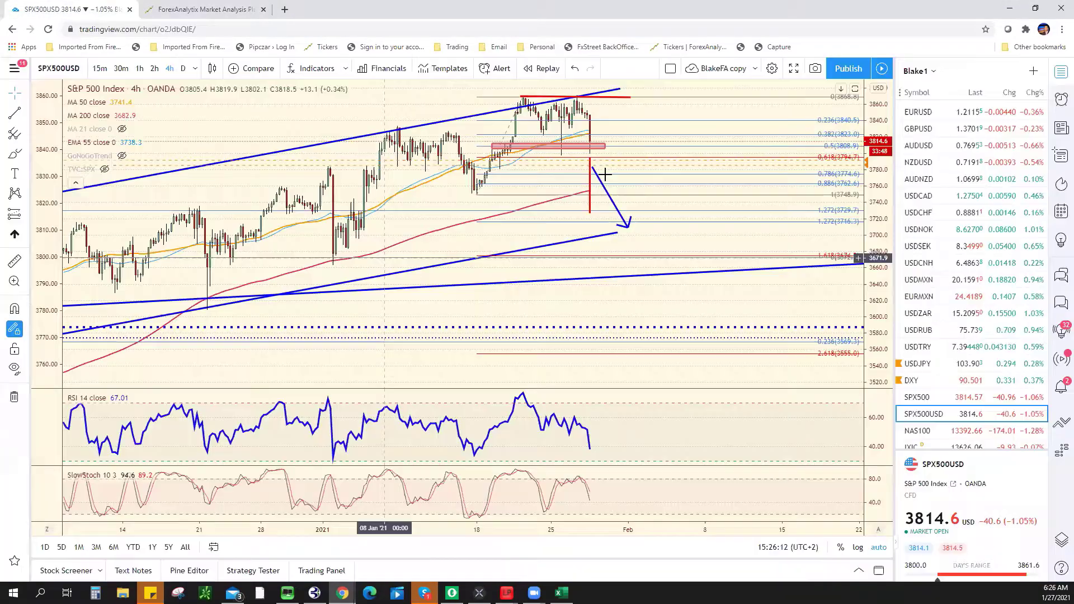
Return to the S&P 500 chart, glance at the bias sheet, then load EURUSD
{"action": "key", "text": "ctrl+Tab"}
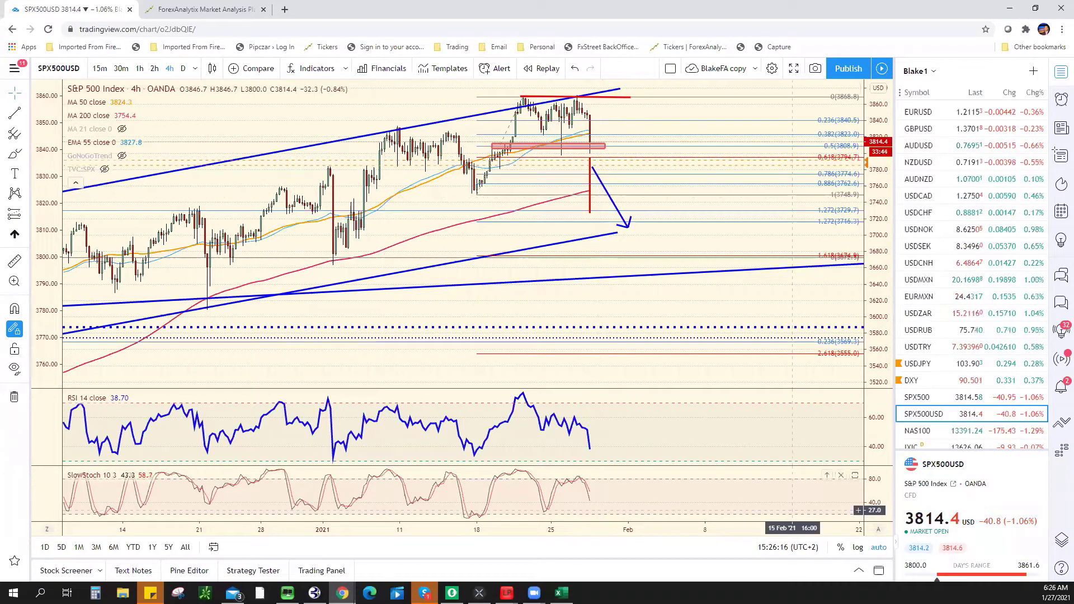
{"action": "key", "text": "alt+Tab"}
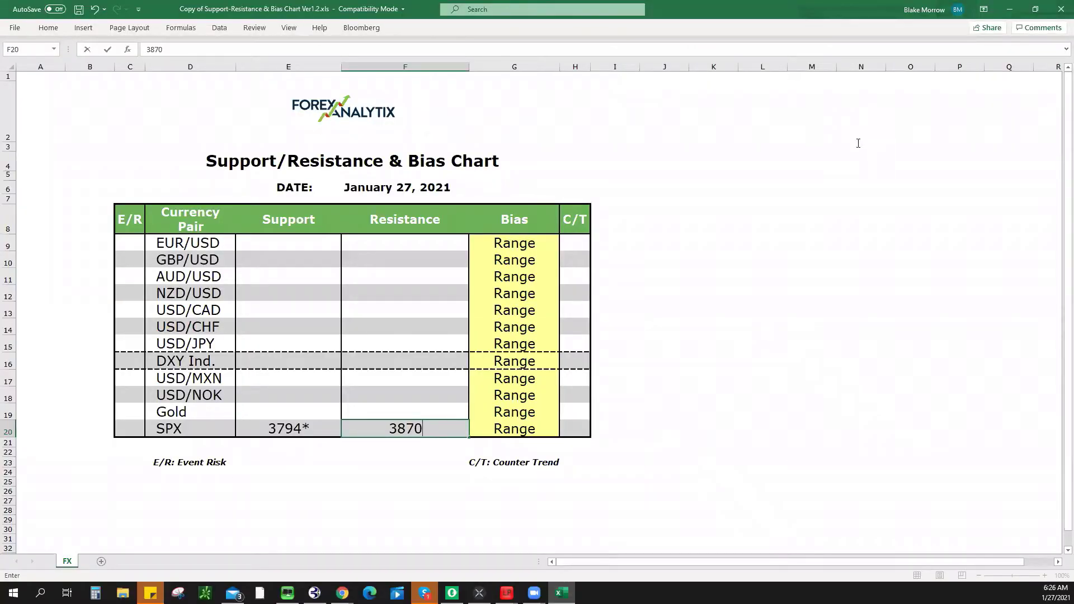
{"action": "key", "text": "alt+Tab"}
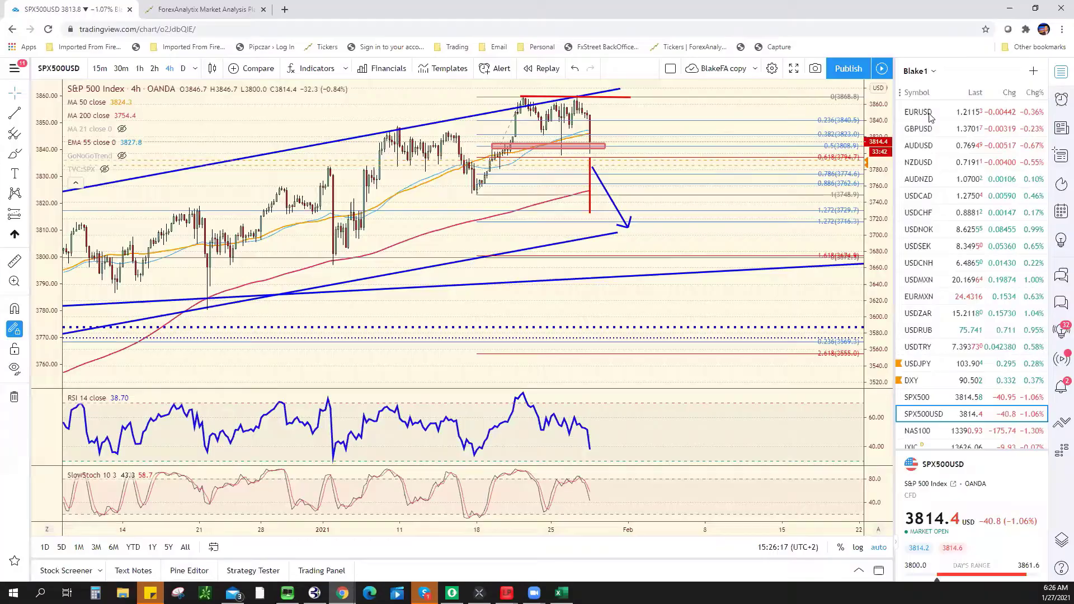
{"action": "key", "text": "Home"}
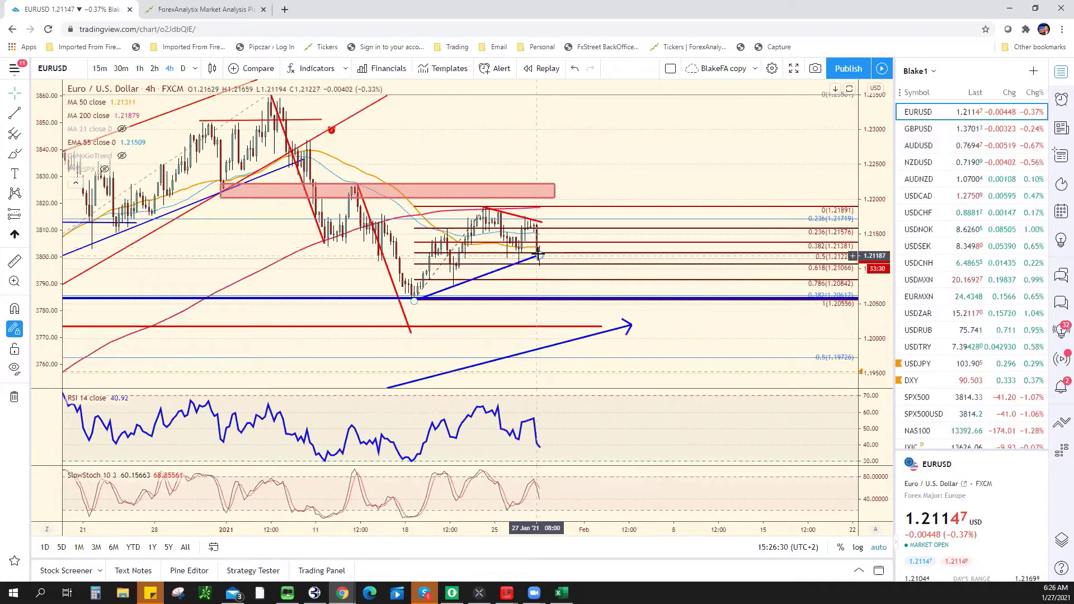
Raise the blue rising trend line's end to 1.21219 and zoom out on the EURUSD chart
{"action": "left_click", "coordinate": [539, 259]}
{"action": "left_click_drag", "start_coordinate": [540, 260], "coordinate": [539, 254]}
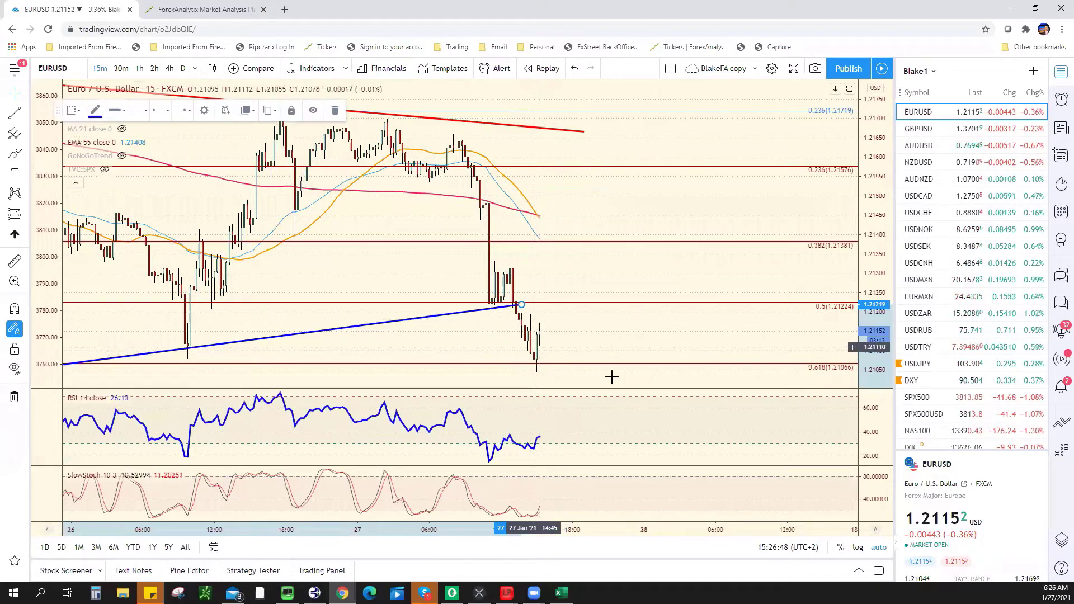
{"action": "scroll", "coordinate": [725, 377], "scroll_direction": "down", "scroll_amount": 2}
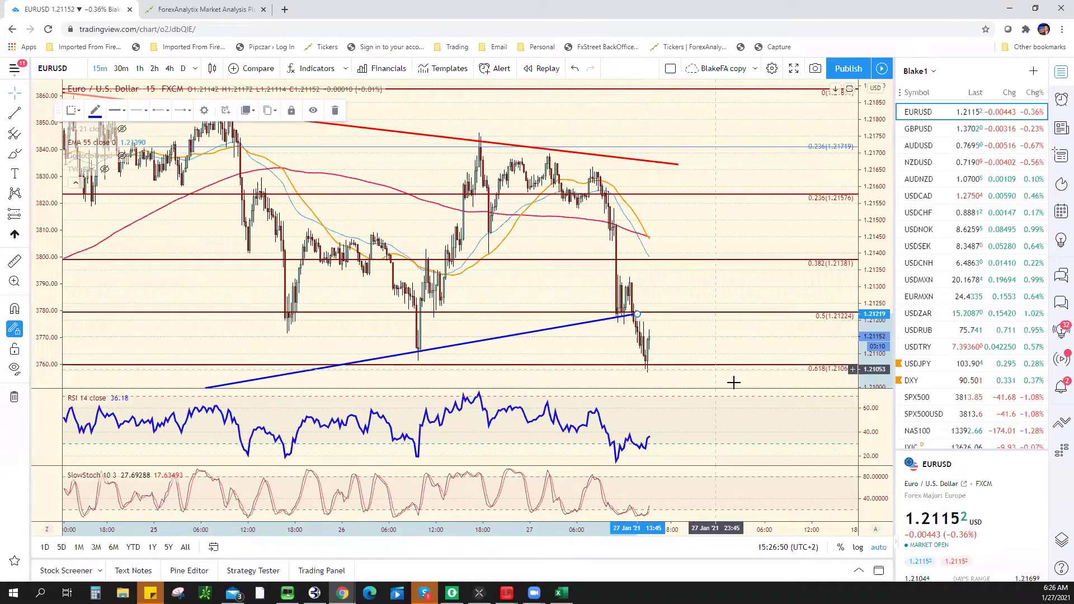
Enter 1.2050/1.2100 as the EUR/USD support in cell E9 of the bias sheet
{"action": "key", "text": "alt+Tab"}
{"action": "left_click", "coordinate": [309, 244]}
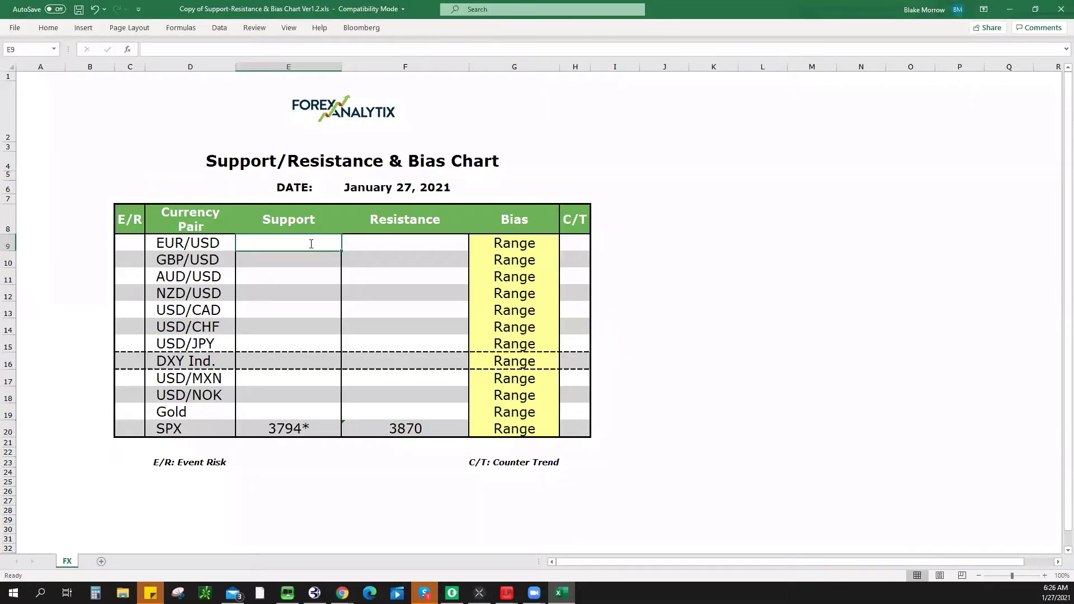
{"action": "type", "text": "1.2100"}
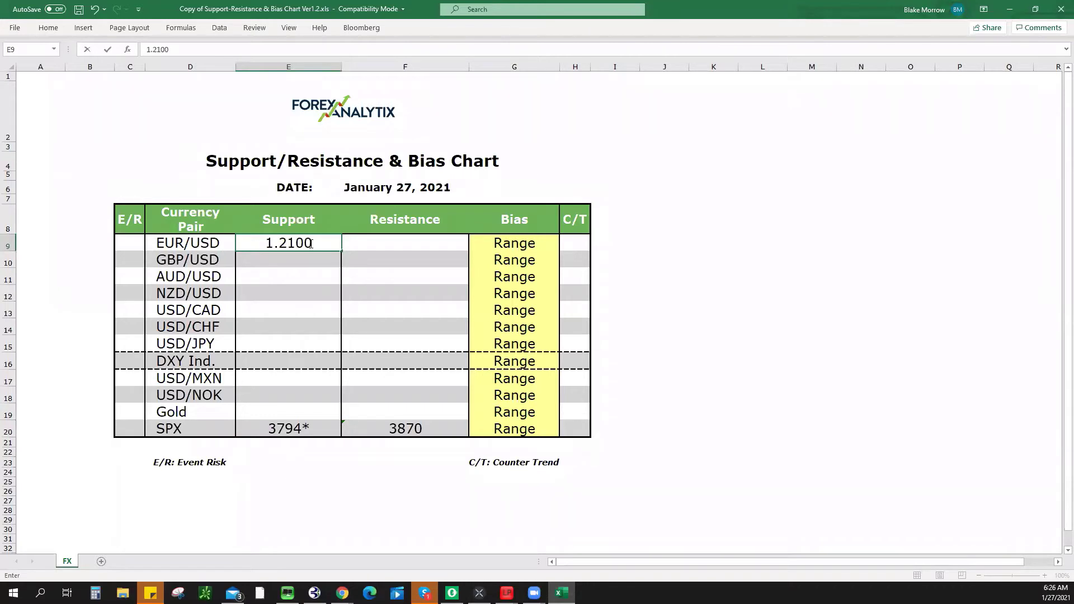
{"action": "type", "text": "*"}
{"action": "left_click", "coordinate": [260, 238]}
{"action": "type", "text": "1.20"}
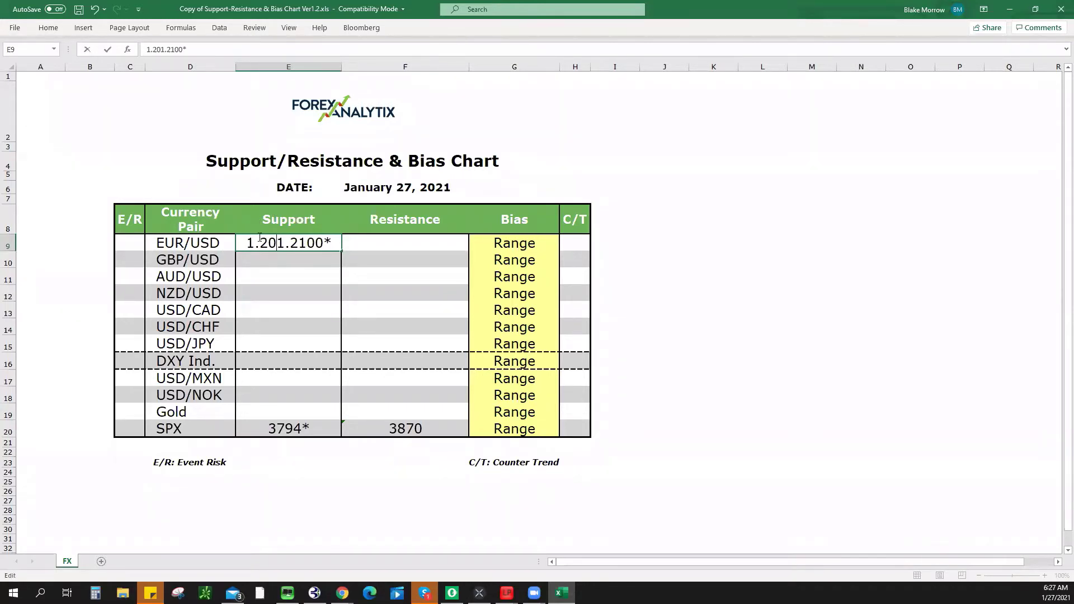
{"action": "type", "text": "50/"}
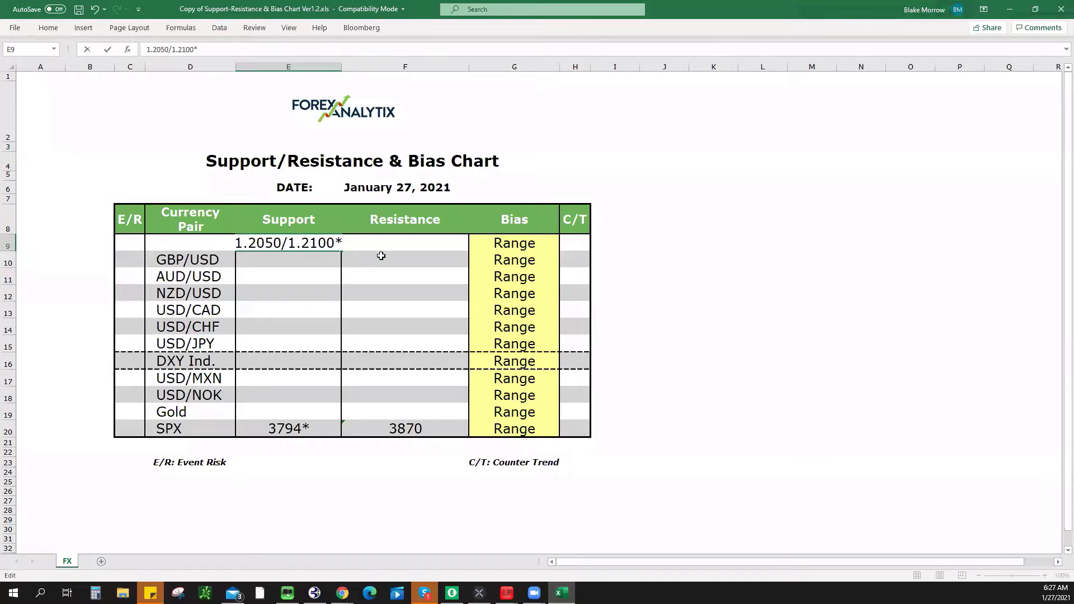
{"action": "key", "text": "Right"}
{"action": "key", "text": "BackSpace"}
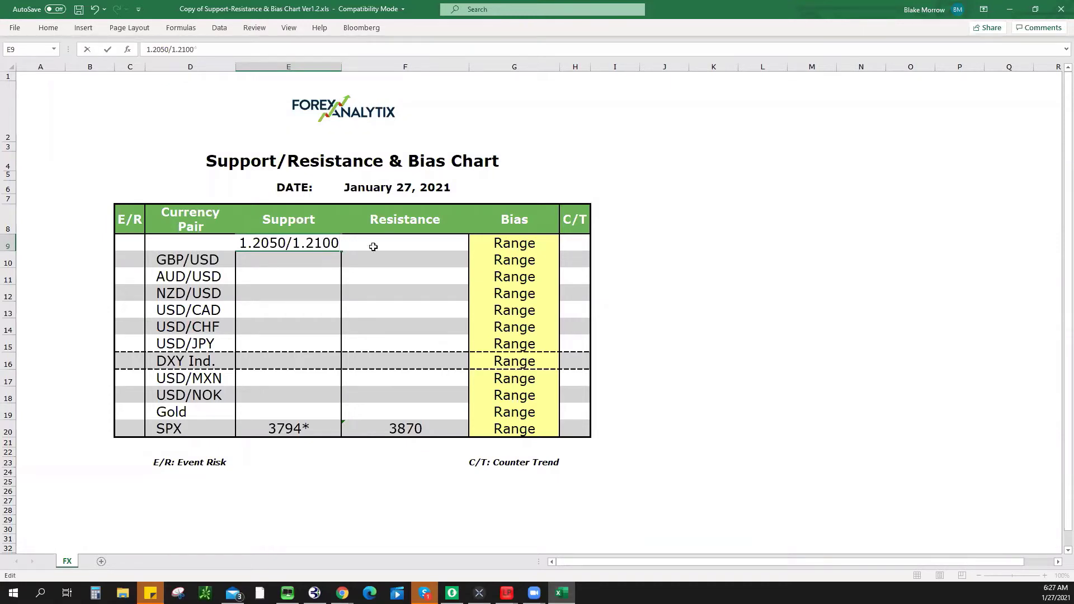
{"action": "left_click", "coordinate": [420, 246]}
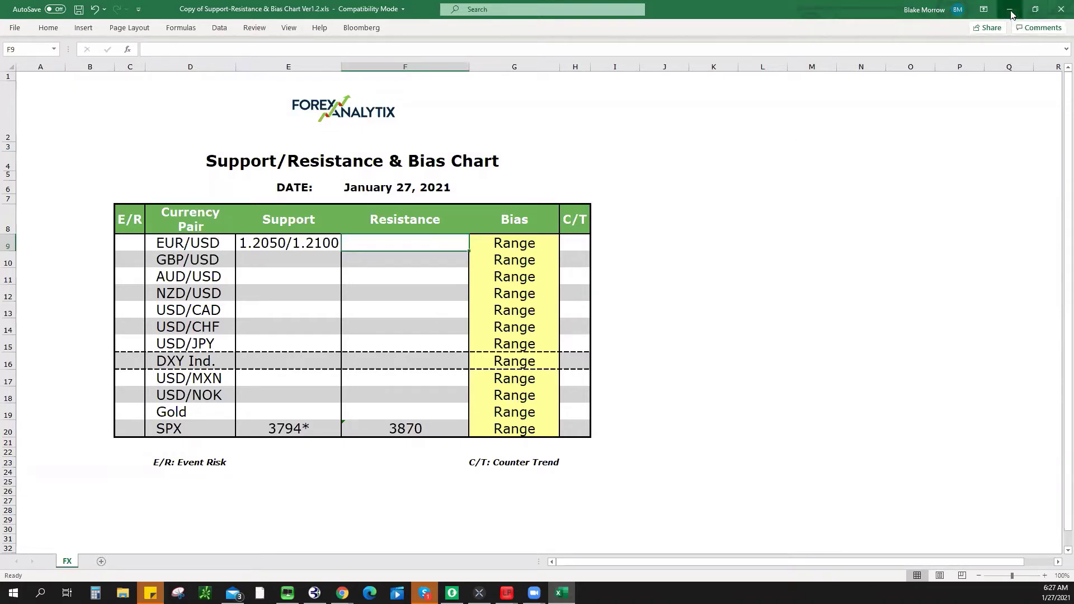
Extend the red falling trend line further right on the EURUSD 15-minute chart
{"action": "key", "text": "alt+Tab"}
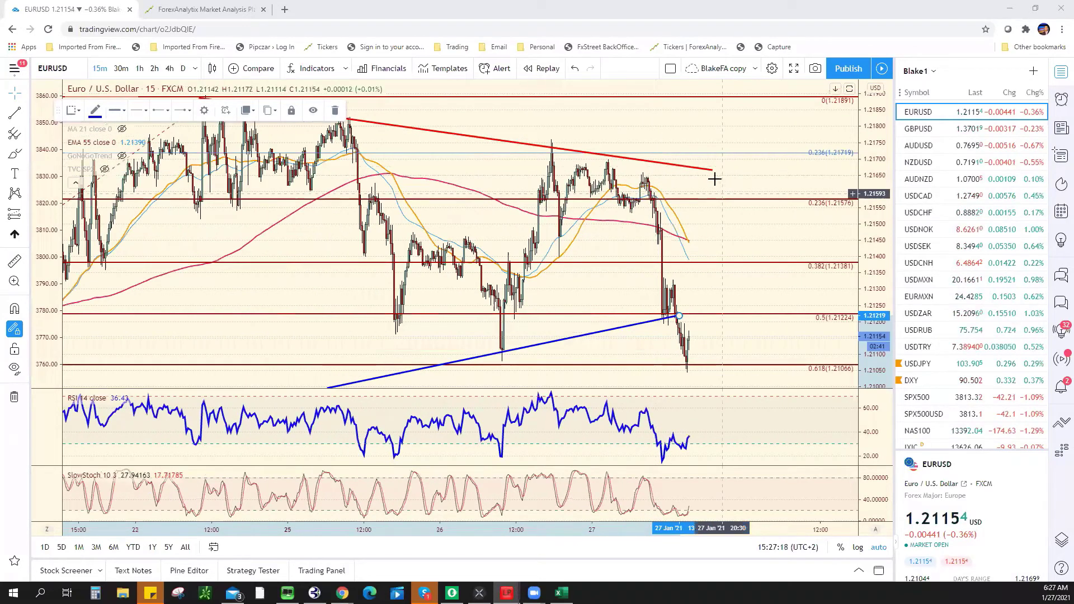
{"action": "right_click", "coordinate": [718, 183]}
{"action": "left_click", "coordinate": [721, 168]}
{"action": "left_click_drag", "start_coordinate": [722, 168], "coordinate": [728, 169]}
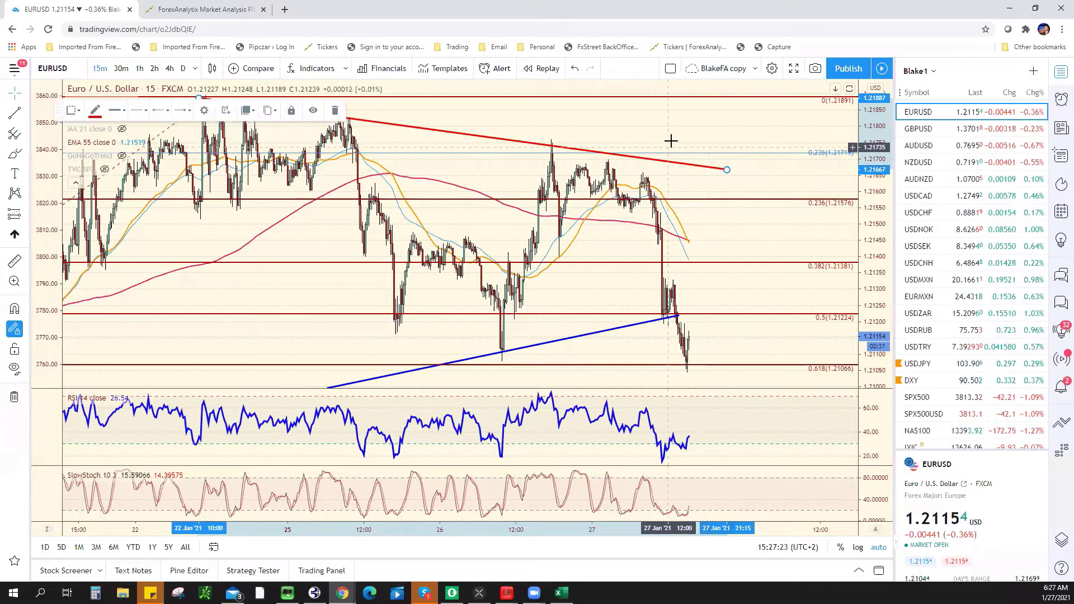
{"action": "key", "text": "alt+Tab"}
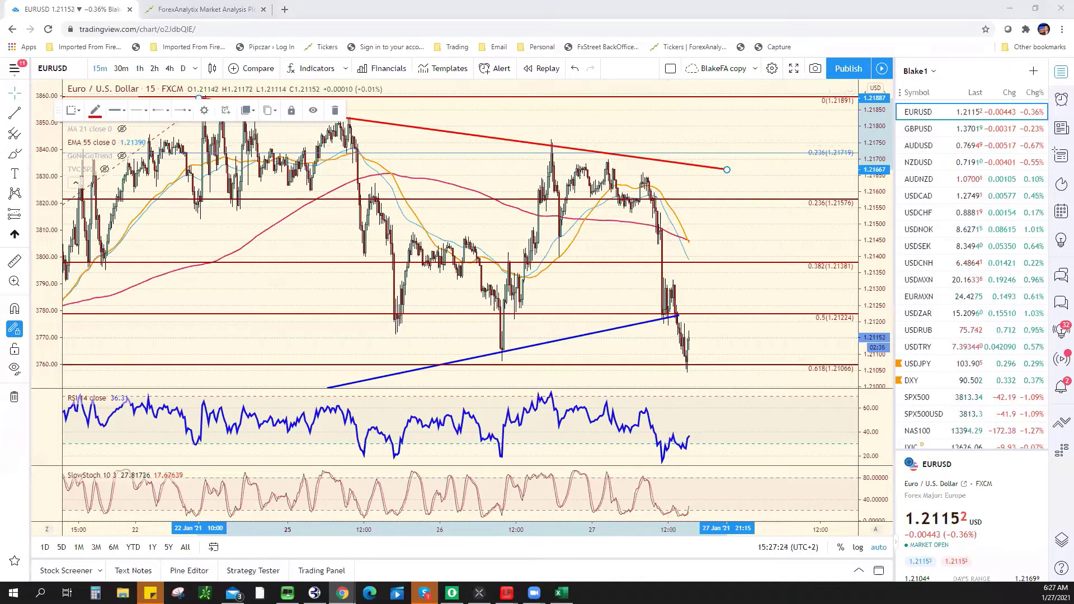
Type 1.2175 as the EUR/USD resistance in cell F9
{"action": "type", "text": "1"}
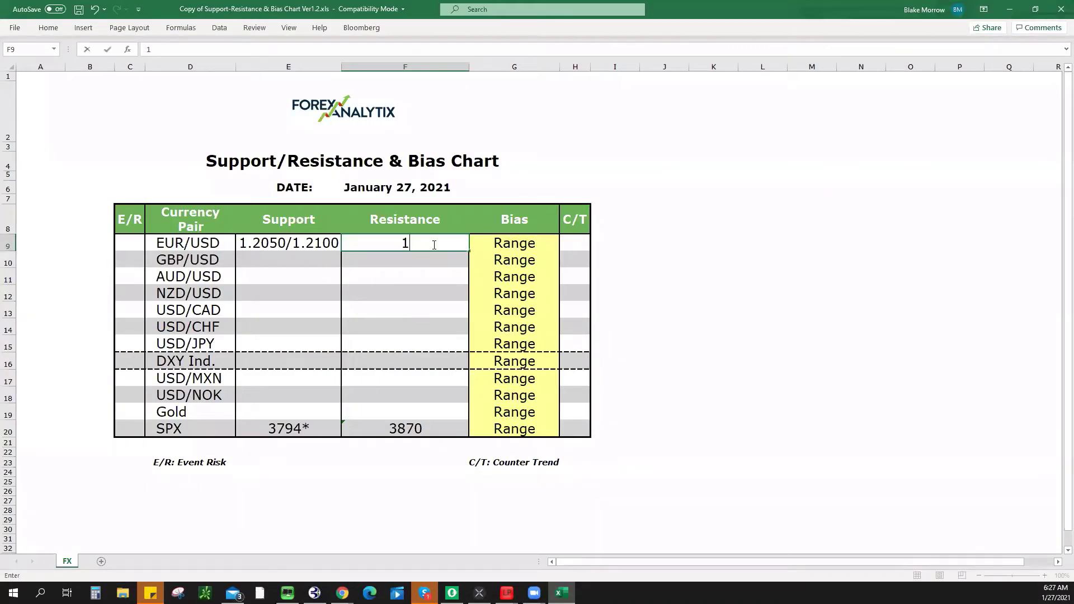
{"action": "type", "text": ".2175"}
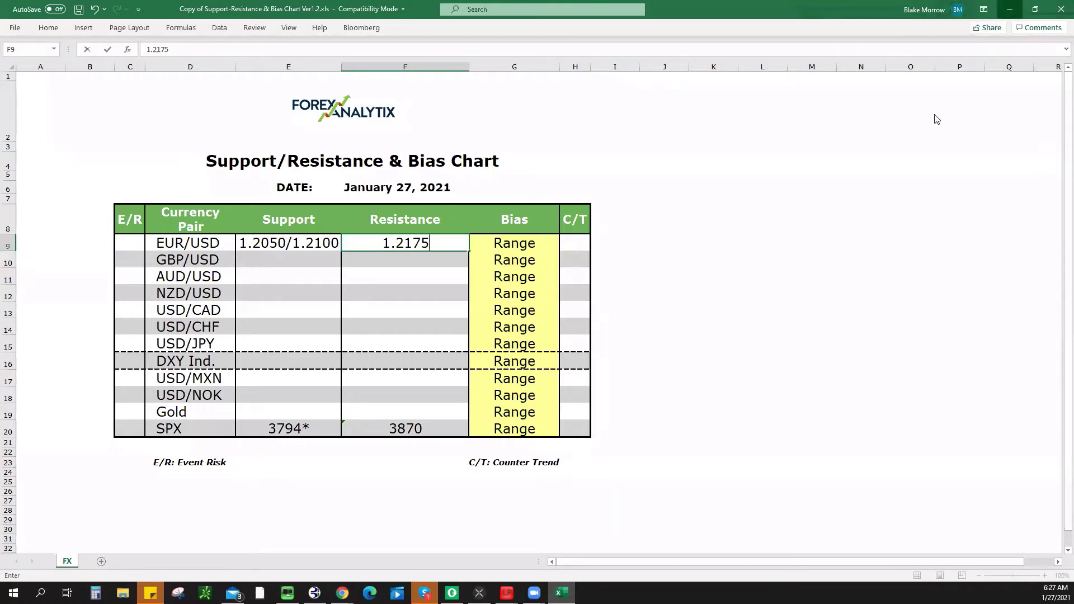
{"action": "key", "text": "alt+Tab"}
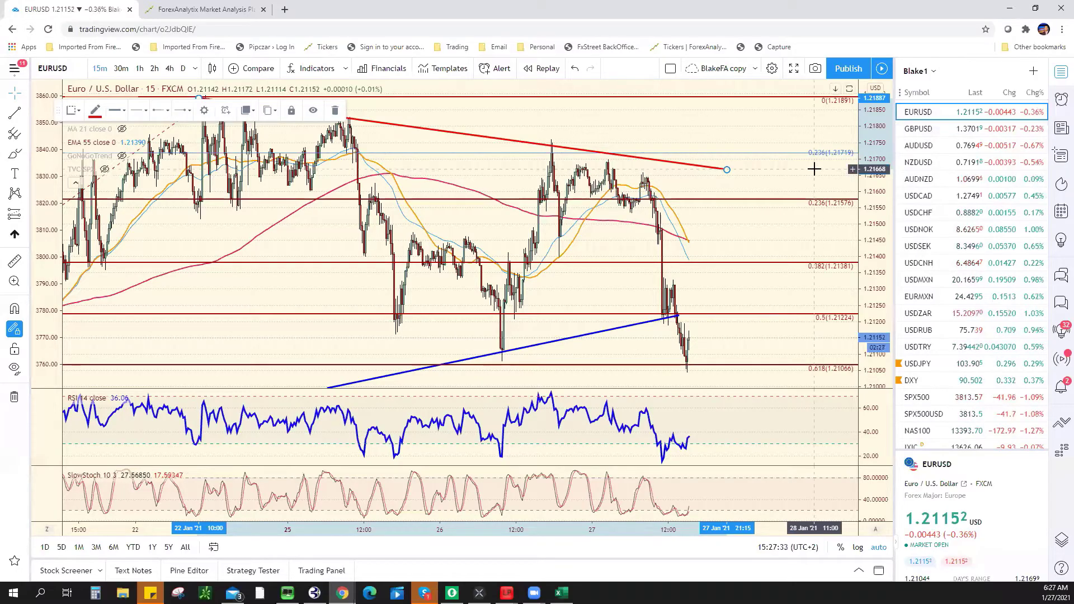
Open GBPUSD from the watchlist on hourly candles and zoom out
{"action": "left_click", "coordinate": [938, 131]}
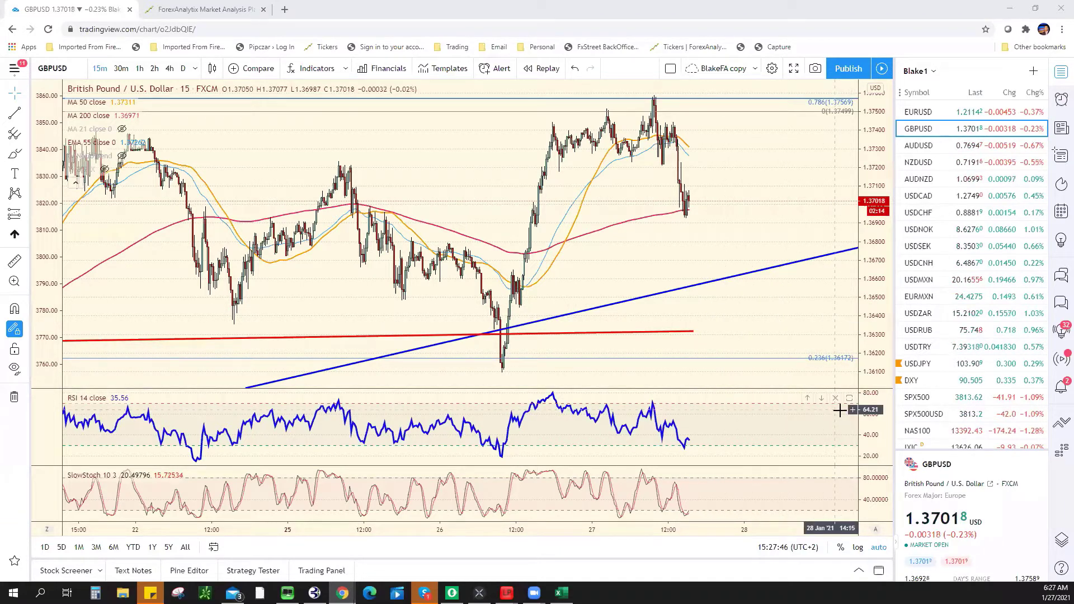
{"action": "left_click", "coordinate": [140, 69]}
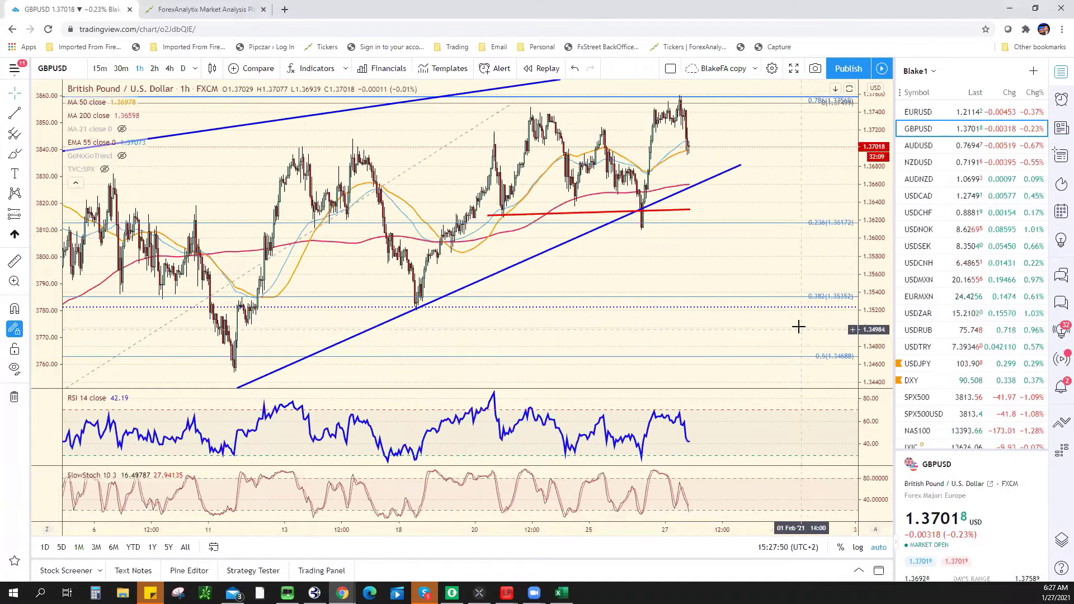
{"action": "scroll", "coordinate": [794, 325], "scroll_direction": "down", "scroll_amount": 3}
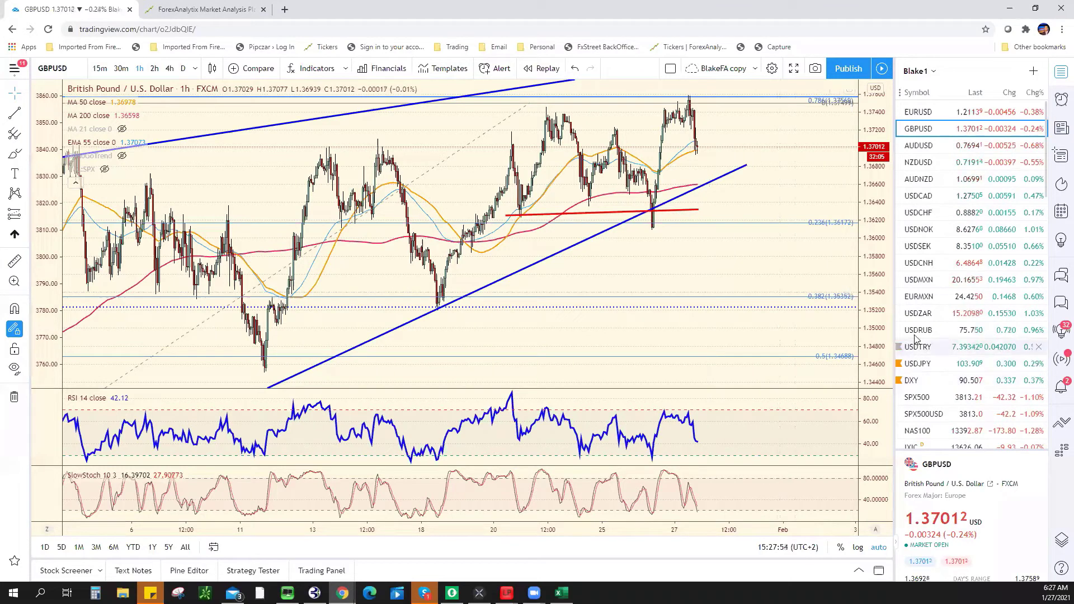
{"action": "scroll", "coordinate": [794, 184], "scroll_direction": "down", "scroll_amount": 3}
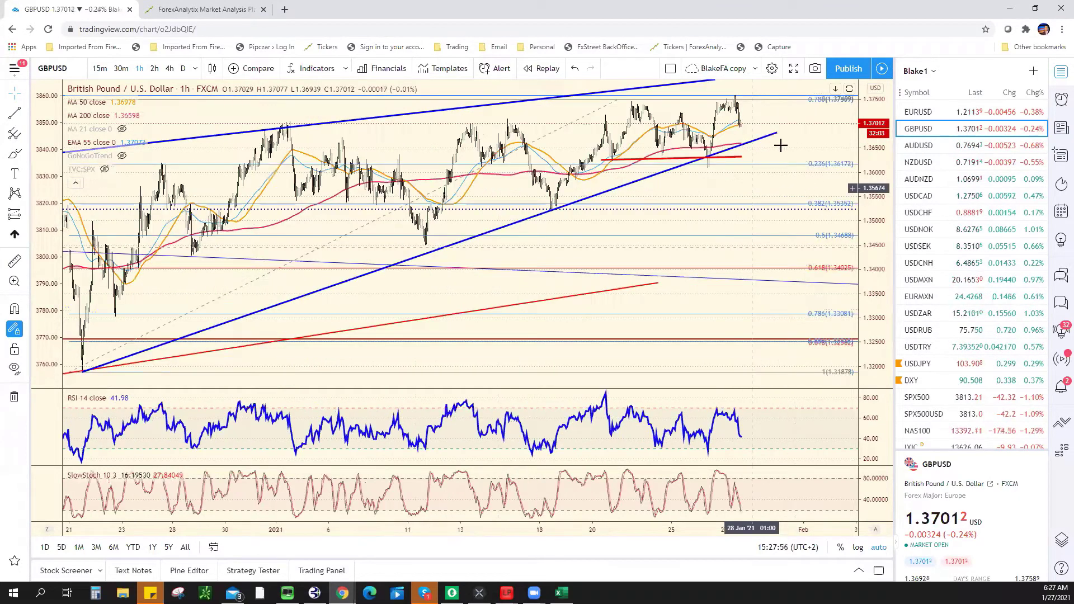
{"action": "scroll", "coordinate": [781, 146], "scroll_direction": "down", "scroll_amount": 2}
{"action": "scroll", "coordinate": [468, 181], "scroll_direction": "down", "scroll_amount": 2}
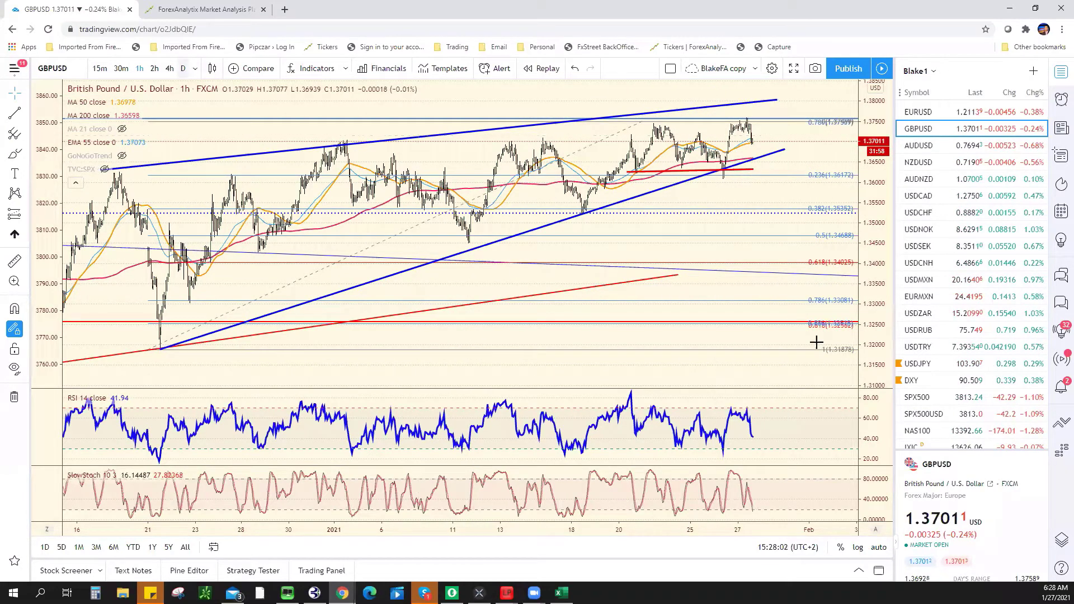
Switch GBPUSD to daily candles with the 1D command and zoom out over several years
{"action": "type", "text": "1D"}
{"action": "key", "text": "Return"}
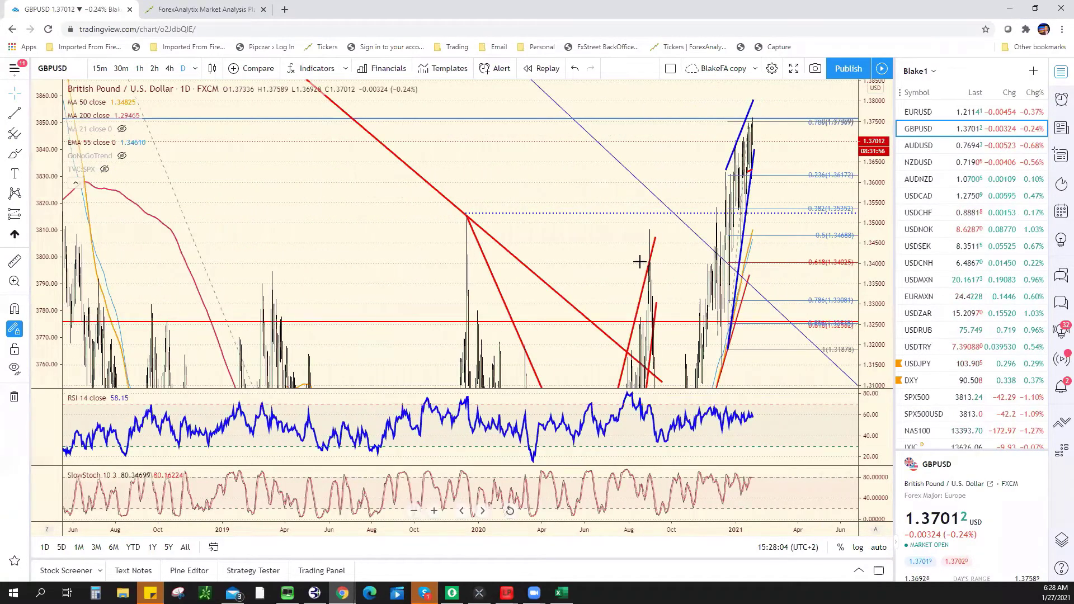
{"action": "scroll", "coordinate": [642, 266], "scroll_direction": "down", "scroll_amount": 3}
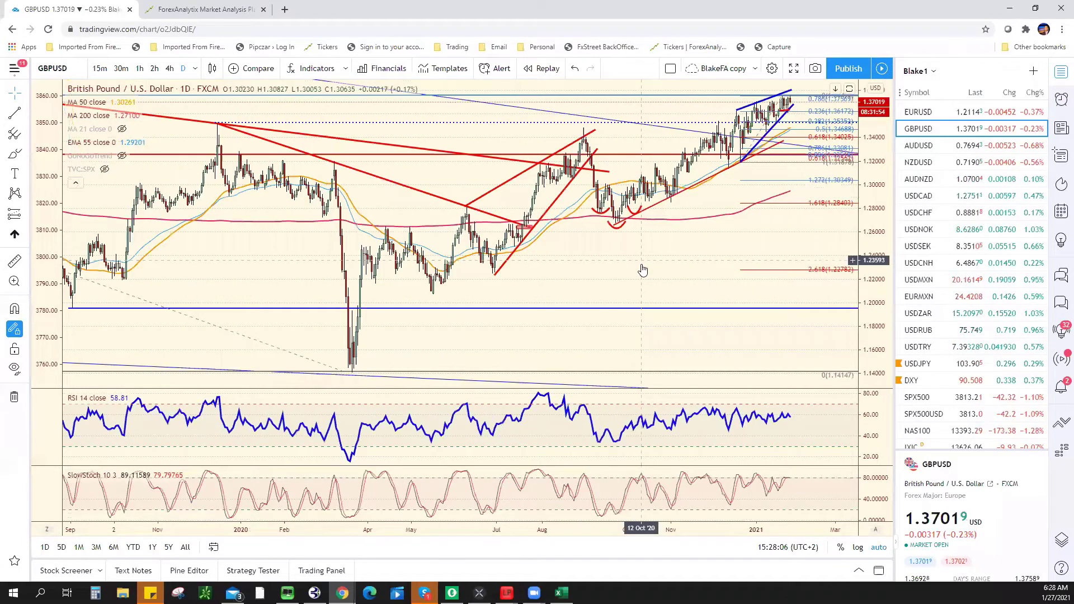
{"action": "scroll", "coordinate": [641, 267], "scroll_direction": "down", "scroll_amount": 3}
{"action": "scroll", "coordinate": [642, 268], "scroll_direction": "down", "scroll_amount": 3}
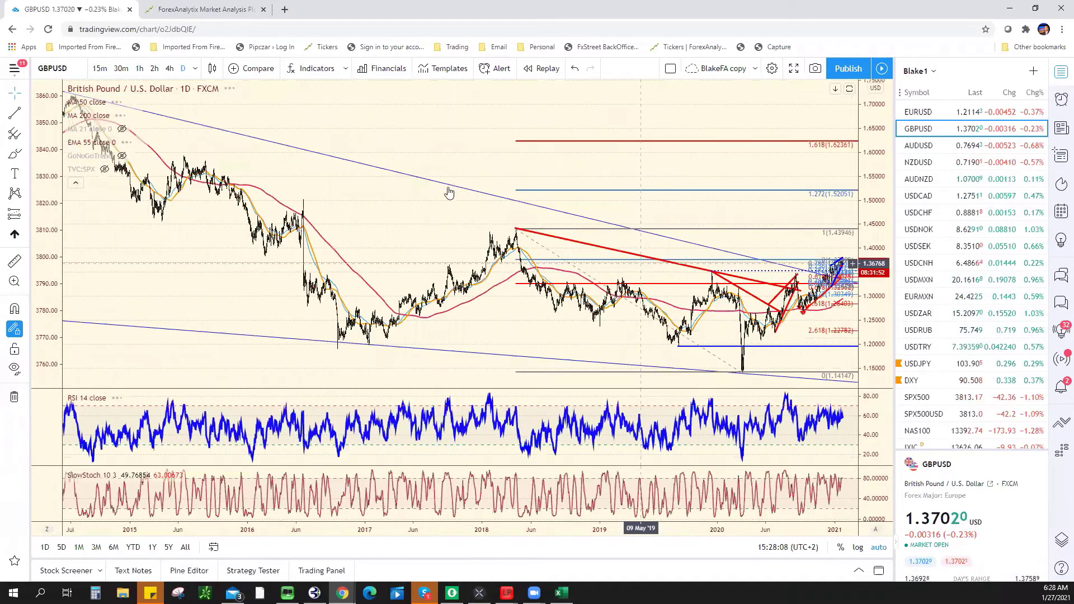
{"action": "scroll", "coordinate": [449, 192], "scroll_direction": "down", "scroll_amount": 3}
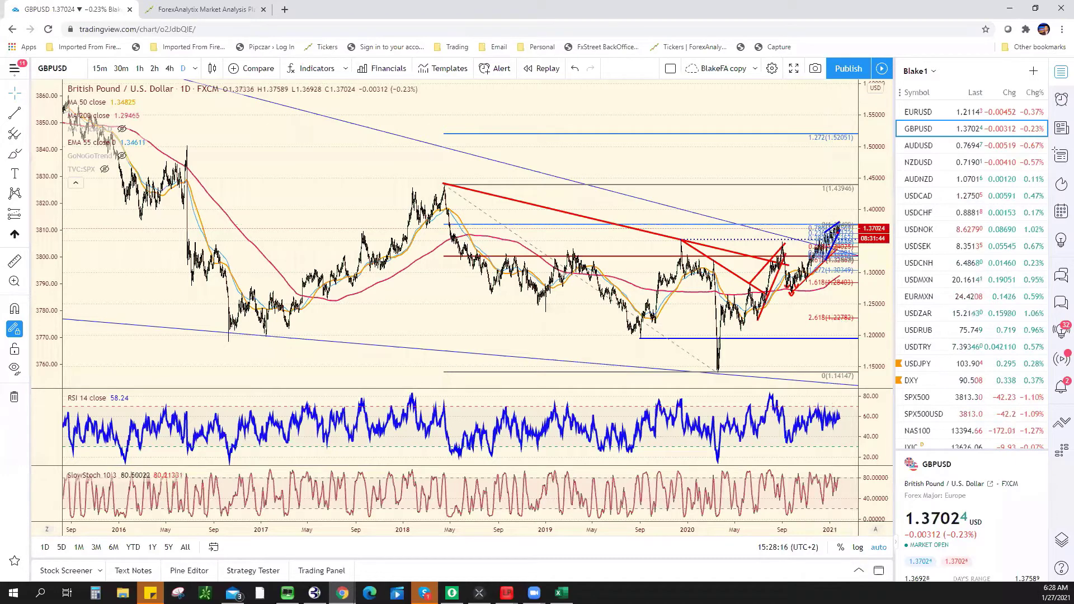
{"action": "key", "text": "alt+Tab"}
Enter 1.3755* in cell F10 as the GBP/USD resistance
{"action": "left_click", "coordinate": [412, 262]}
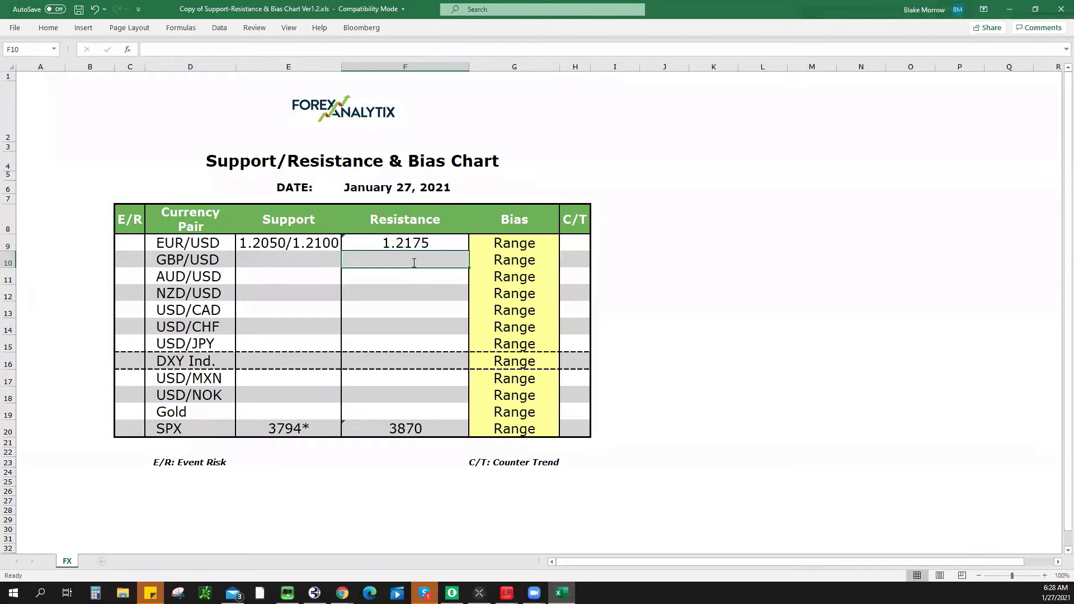
{"action": "type", "text": "1.3"}
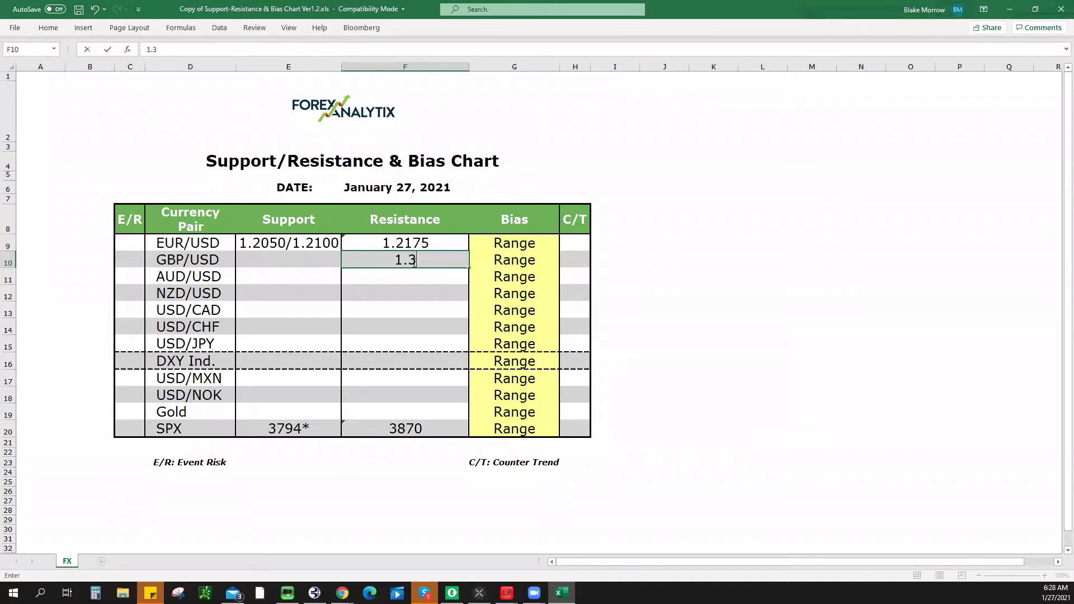
{"action": "type", "text": "755*"}
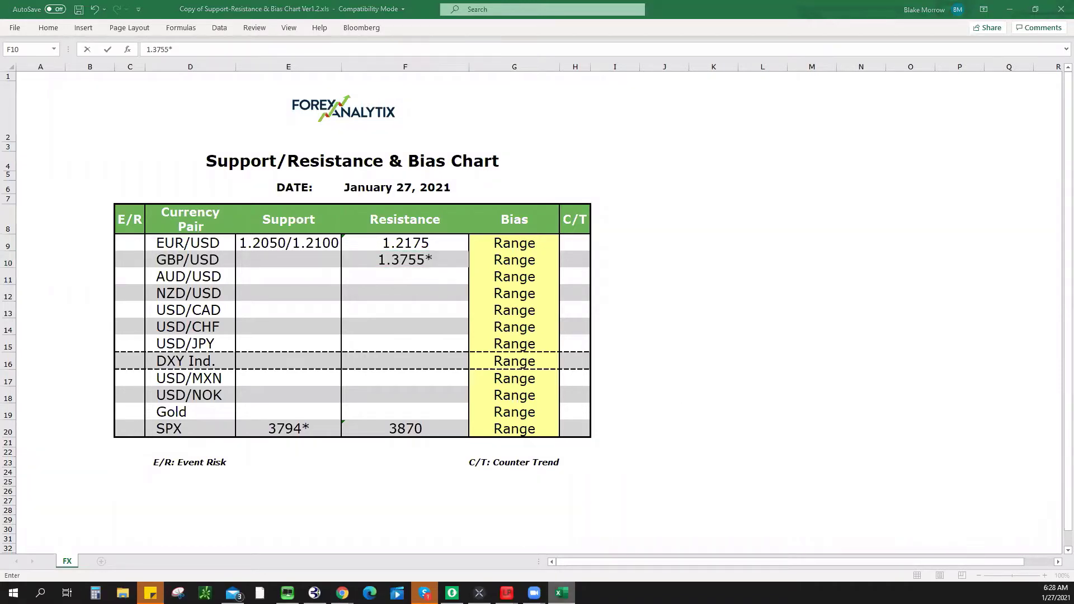
{"action": "key", "text": "alt+Tab"}
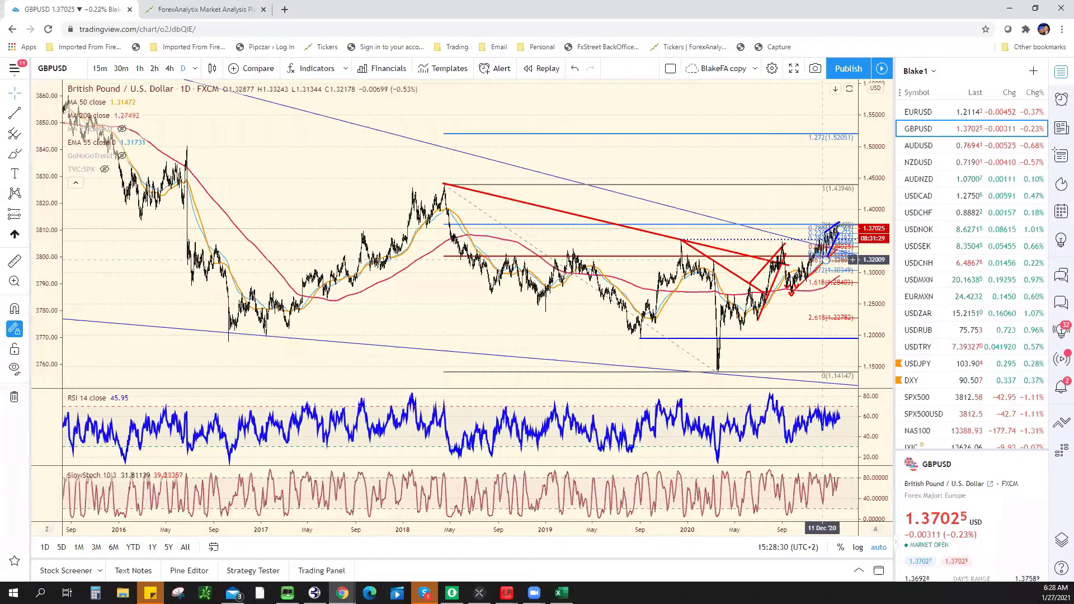
Stretch the short red support line's right end further right on the GBPUSD chart
{"action": "scroll", "coordinate": [654, 310], "scroll_direction": "down", "scroll_amount": 2}
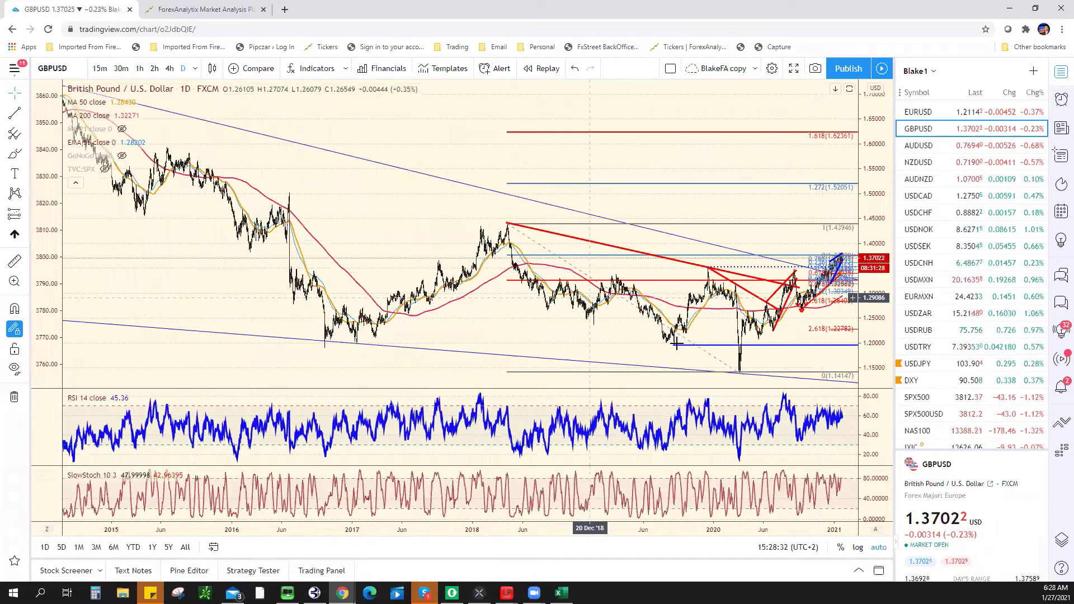
{"action": "scroll", "coordinate": [677, 344], "scroll_direction": "down", "scroll_amount": 2}
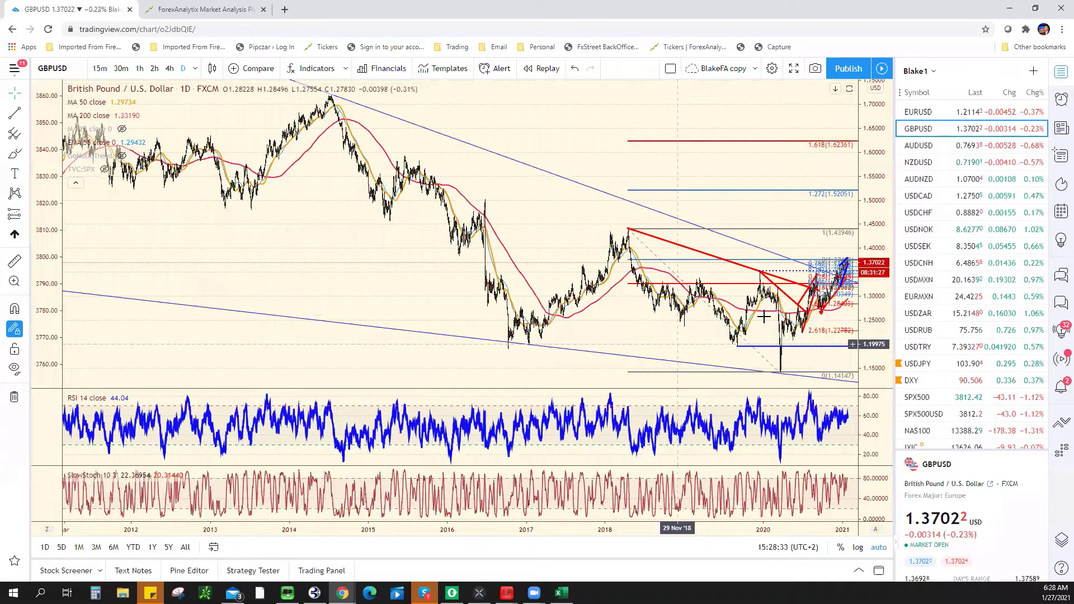
{"action": "scroll", "coordinate": [647, 214], "scroll_direction": "down", "scroll_amount": 1}
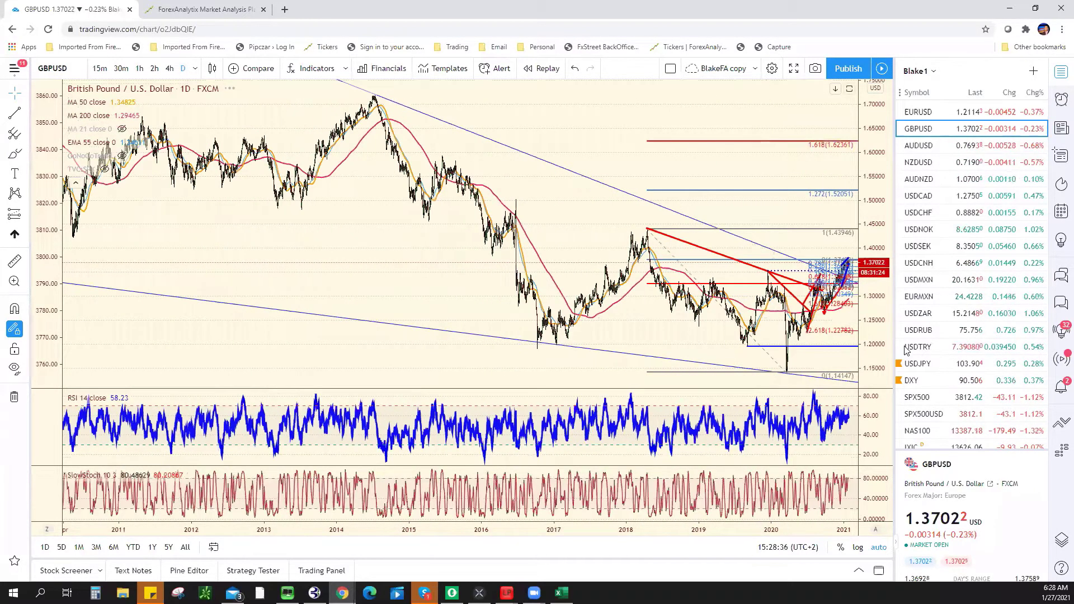
{"action": "scroll", "coordinate": [677, 277], "scroll_direction": "up", "scroll_amount": 1}
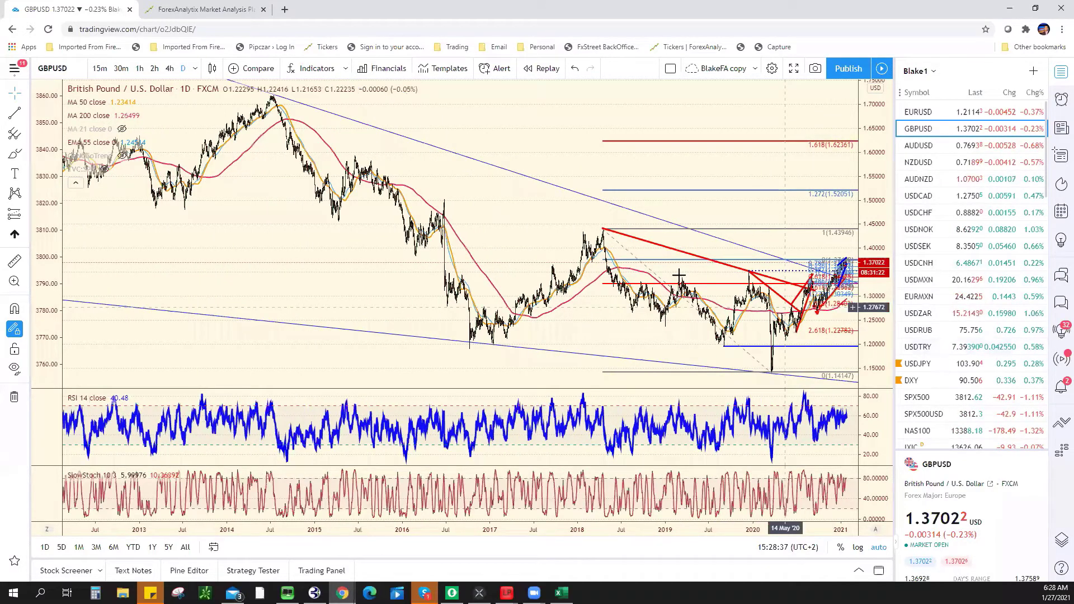
{"action": "scroll", "coordinate": [679, 278], "scroll_direction": "up", "scroll_amount": 1}
{"action": "scroll", "coordinate": [676, 271], "scroll_direction": "up", "scroll_amount": 1}
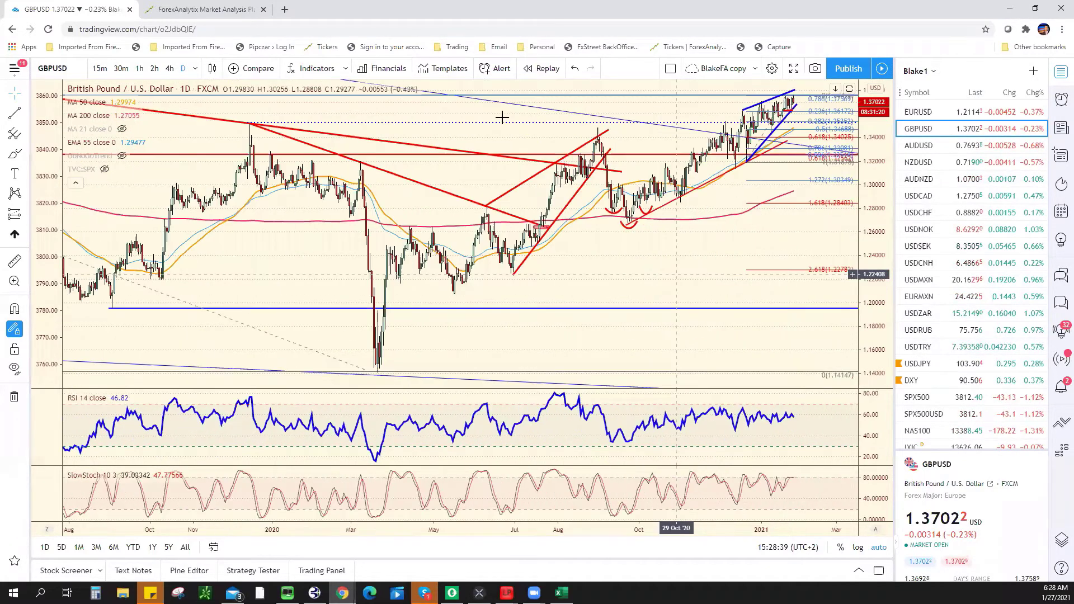
{"action": "scroll", "coordinate": [712, 193], "scroll_direction": "up", "scroll_amount": 1}
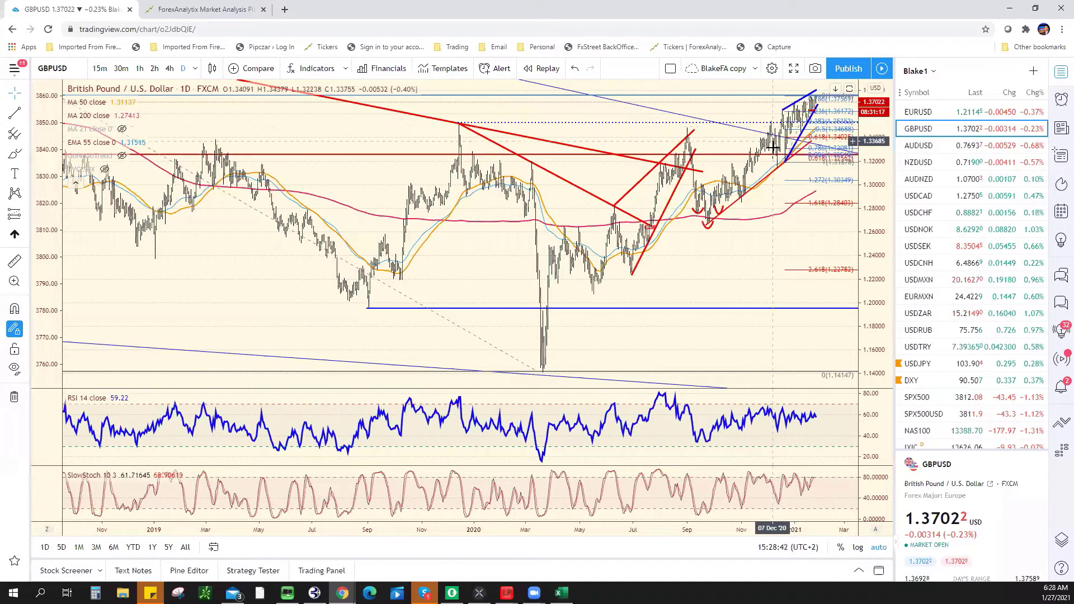
{"action": "scroll", "coordinate": [793, 200], "scroll_direction": "down", "scroll_amount": 1}
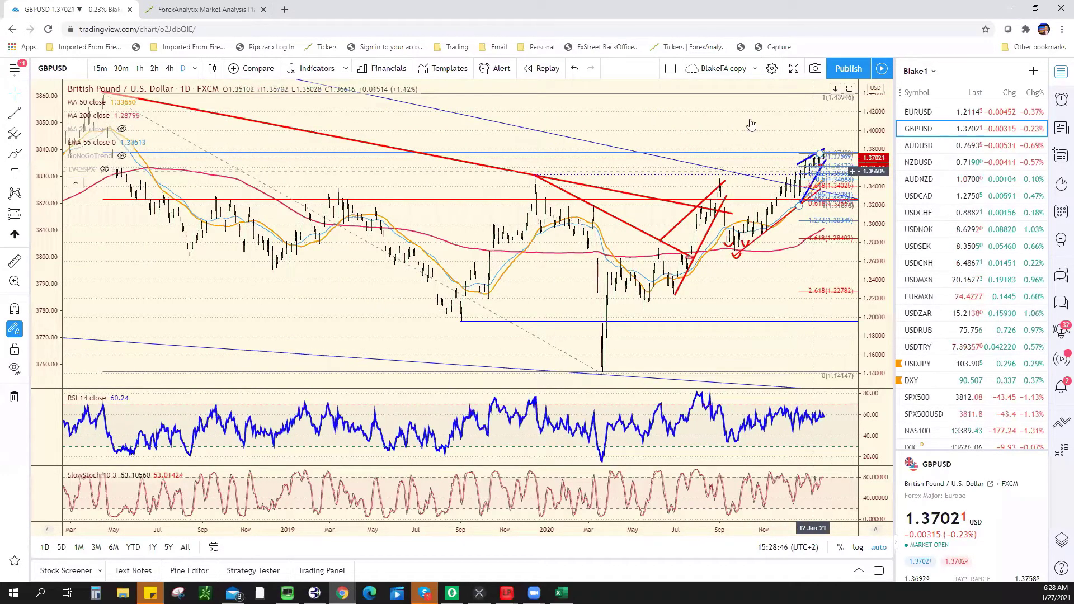
{"action": "scroll", "coordinate": [783, 167], "scroll_direction": "up", "scroll_amount": 1}
{"action": "scroll", "coordinate": [762, 107], "scroll_direction": "up", "scroll_amount": 1}
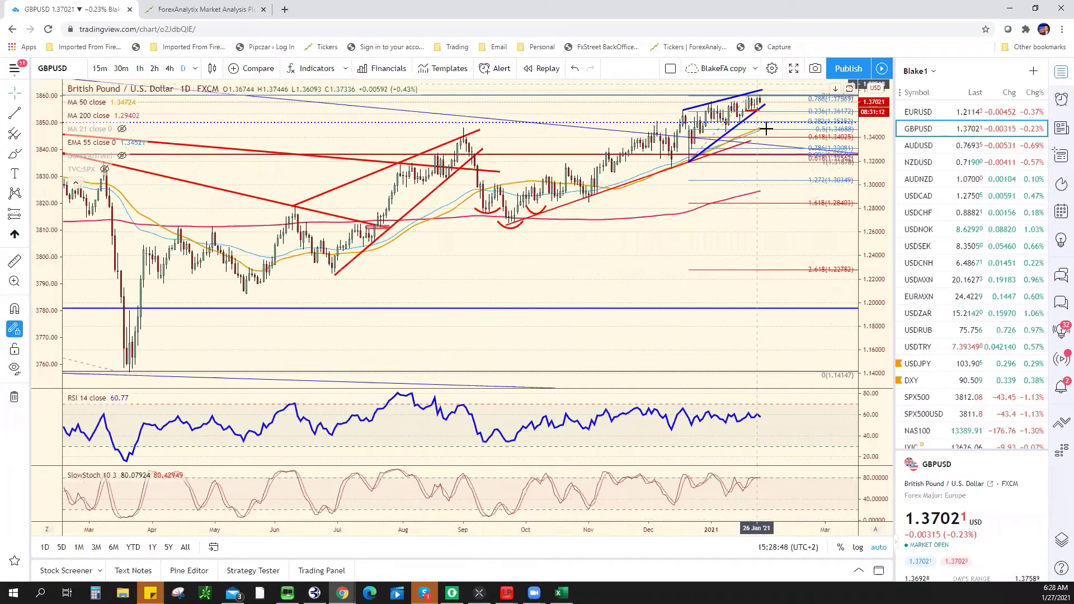
{"action": "left_click", "coordinate": [765, 134]}
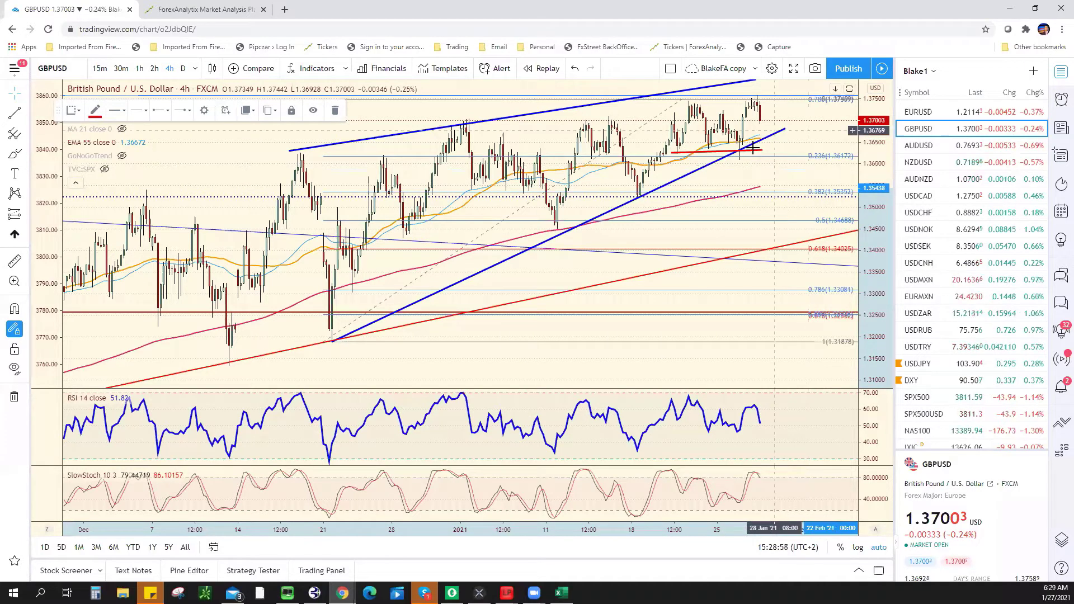
{"action": "left_click_drag", "start_coordinate": [765, 151], "coordinate": [777, 152]}
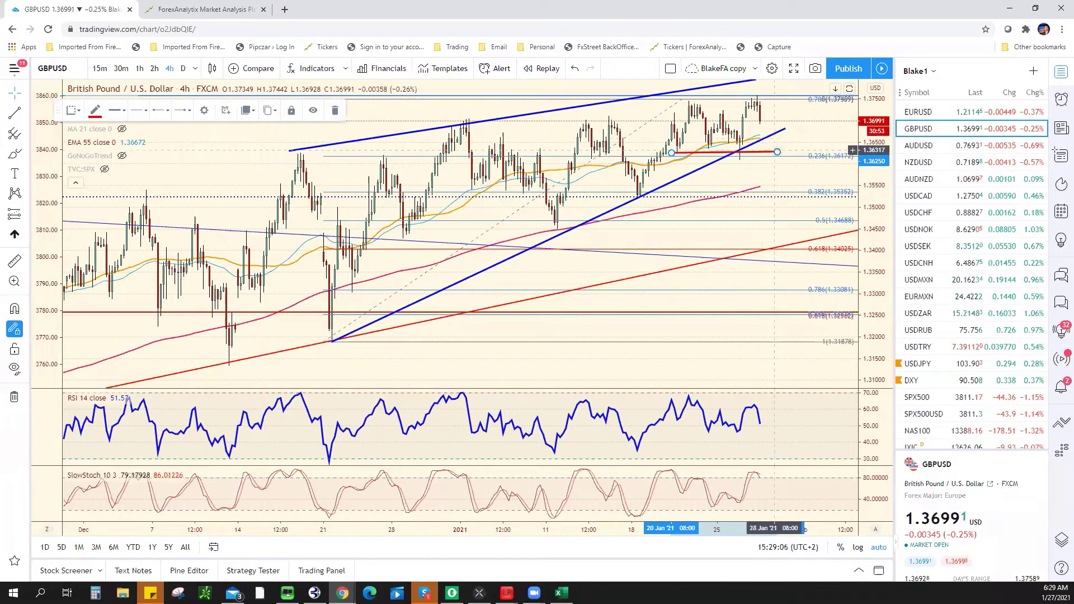
Enter 1.3650 as the GBP/USD support in cell E10
{"action": "key", "text": "alt+Tab"}
{"action": "left_click", "coordinate": [309, 267]}
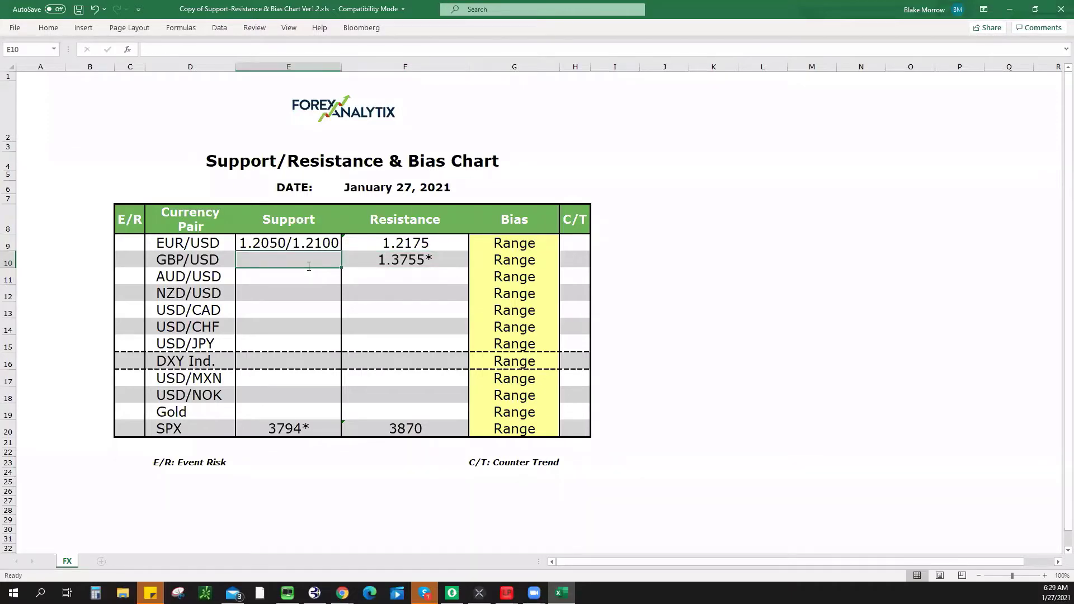
{"action": "type", "text": "1.3650"}
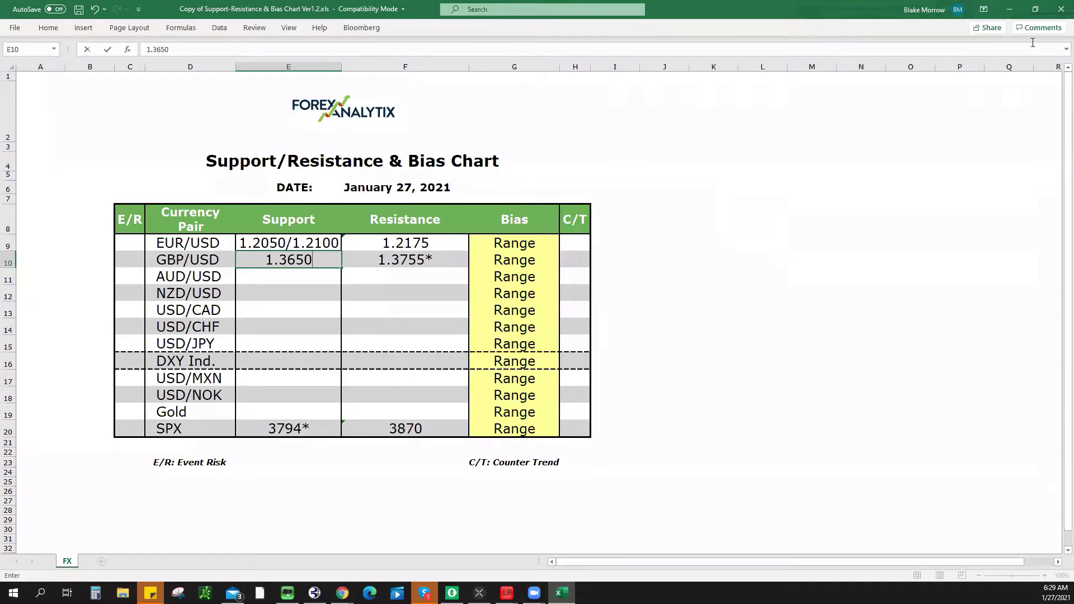
{"action": "left_click", "coordinate": [1010, 10]}
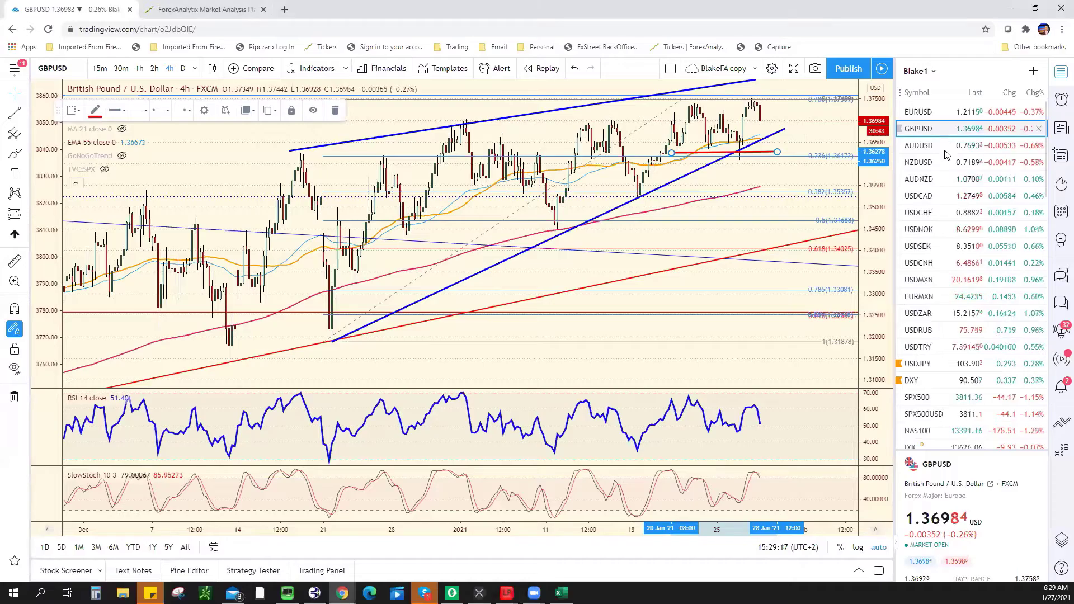
Open the AUDUSD chart and record .7770** as AUD/USD resistance in cell F11
{"action": "left_click", "coordinate": [945, 147]}
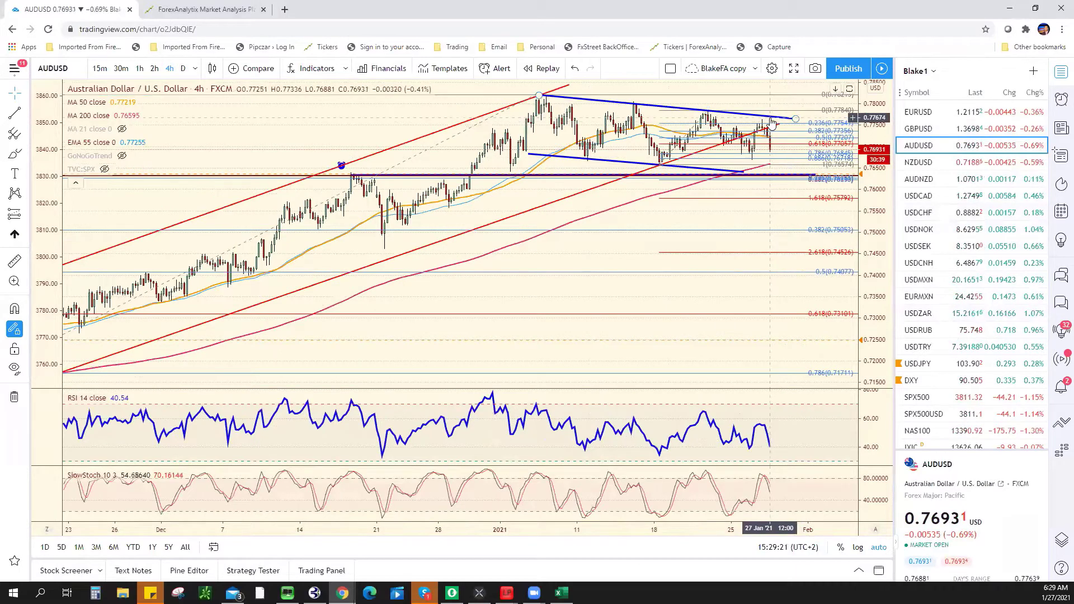
{"action": "key", "text": "alt+Tab"}
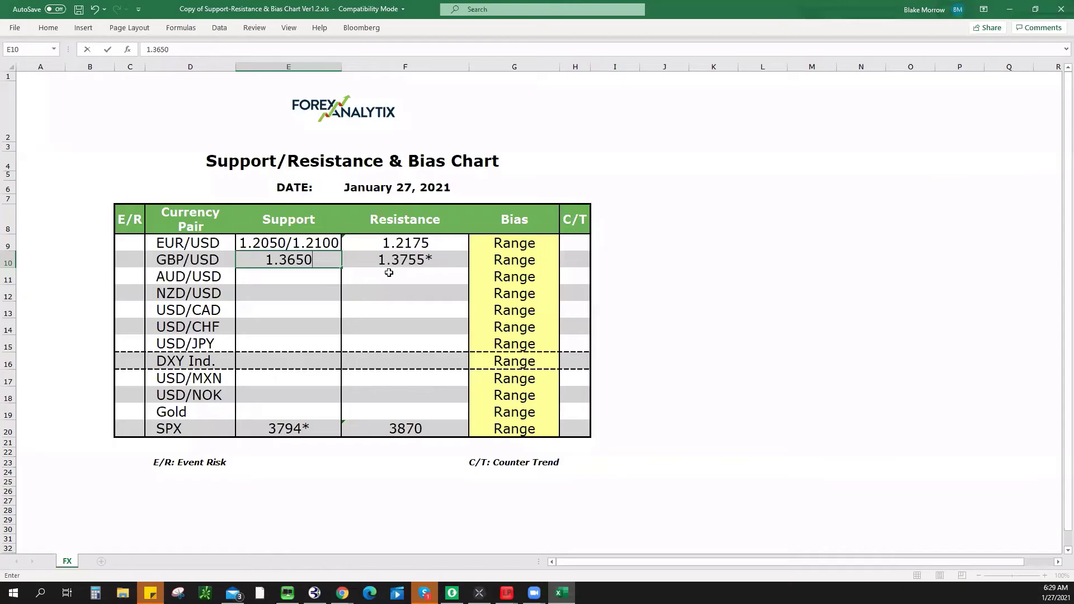
{"action": "left_click", "coordinate": [388, 279]}
{"action": "type", "text": ".77"}
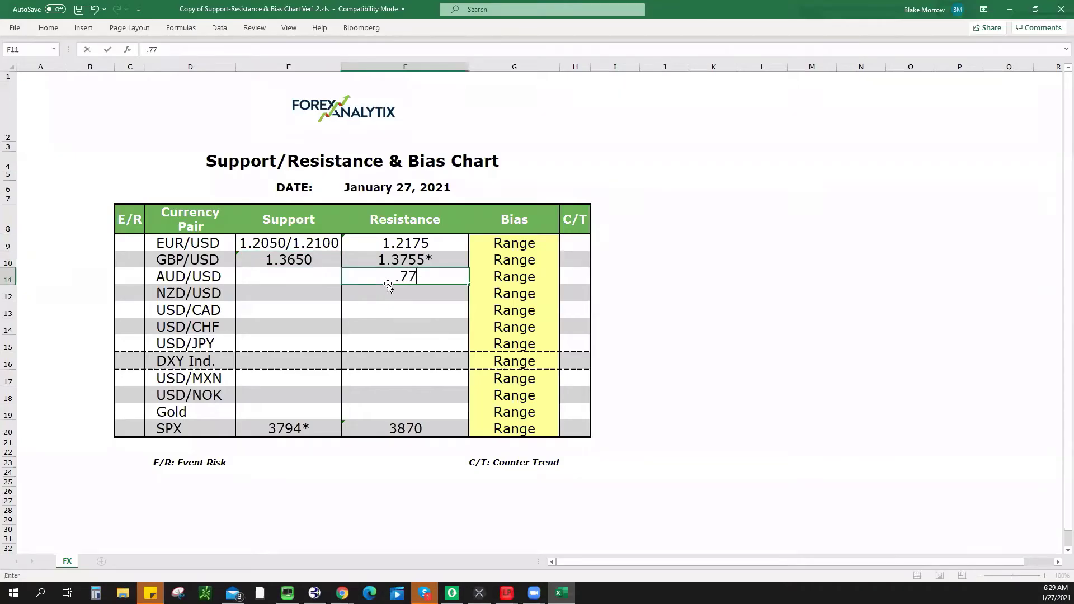
{"action": "type", "text": "70**"}
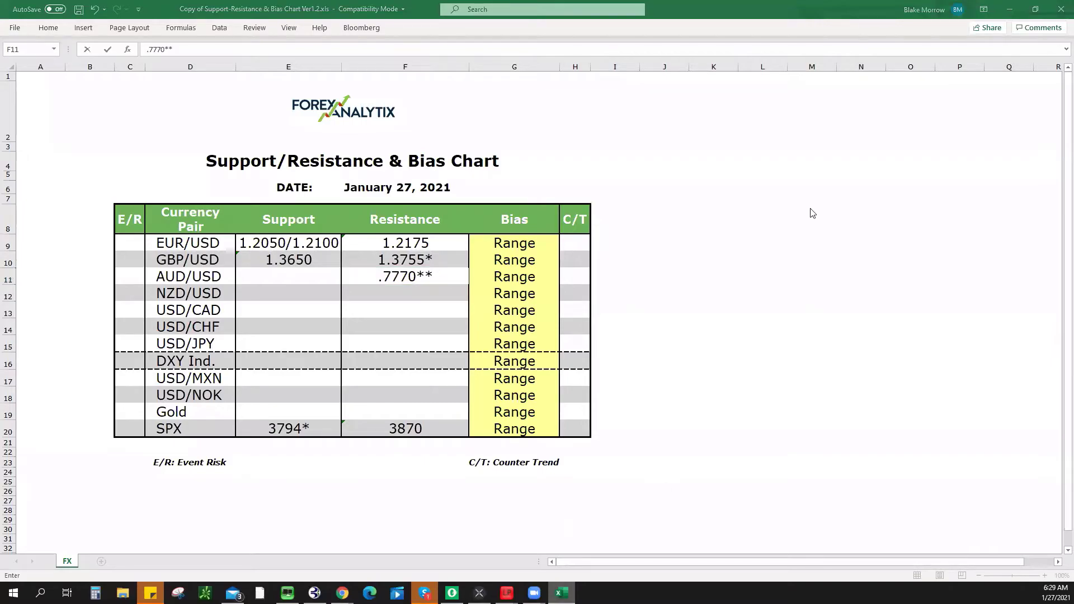
{"action": "key", "text": "alt+Tab"}
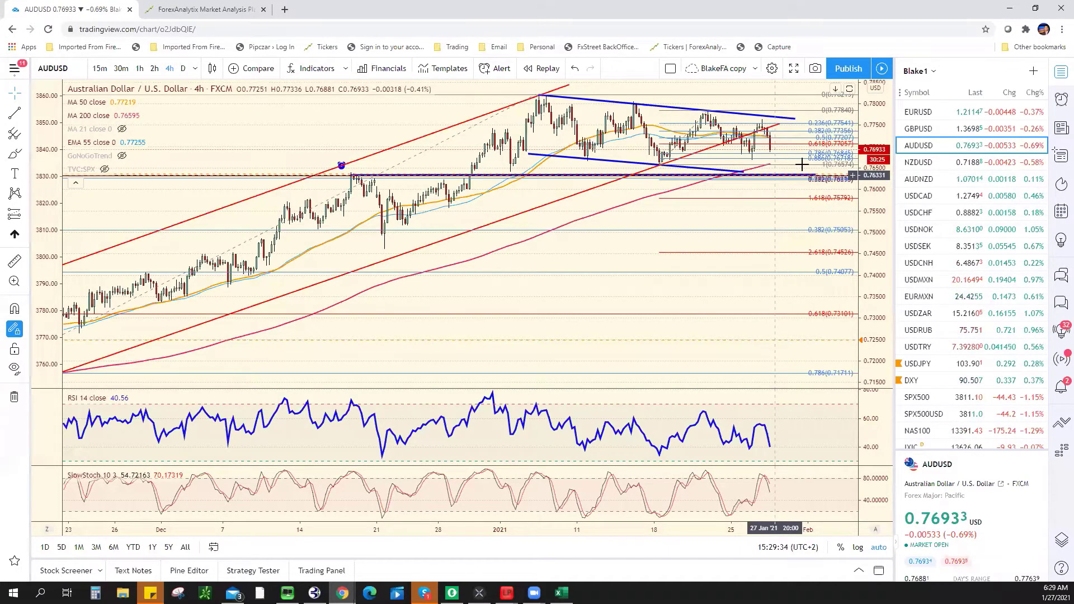
Enter .7630* as the AUD/USD support in cell E11
{"action": "scroll", "coordinate": [802, 163], "scroll_direction": "down", "scroll_amount": 5}
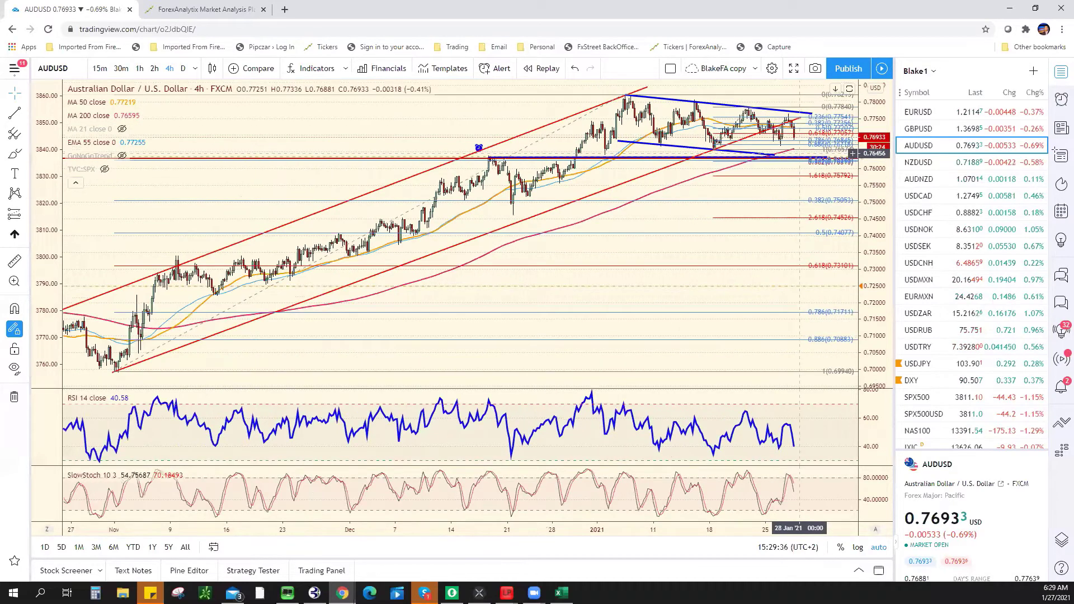
{"action": "left_click", "coordinate": [277, 281]}
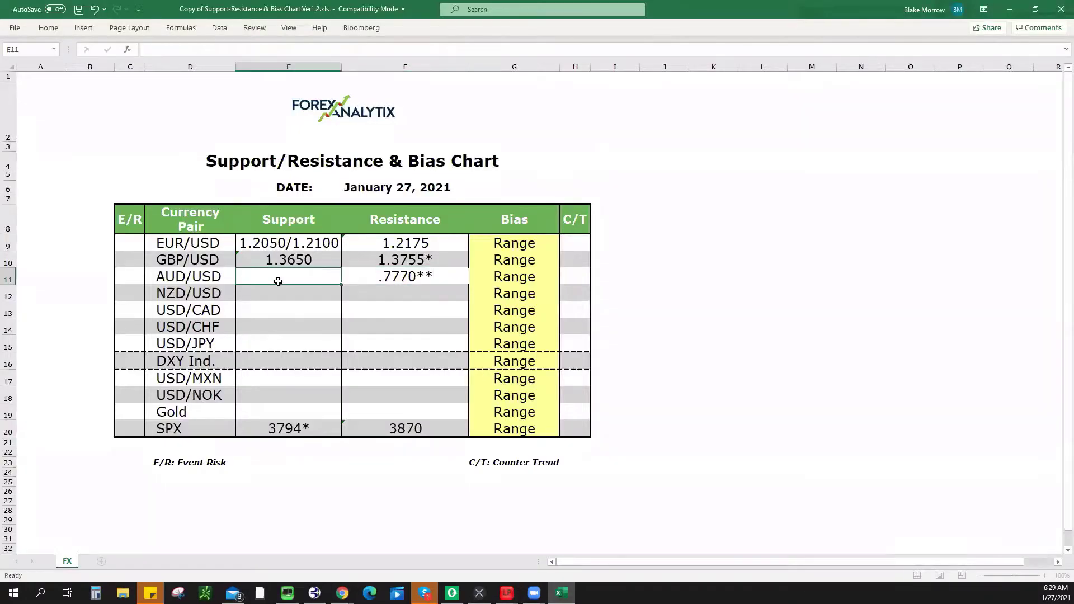
{"action": "type", "text": ".7630"}
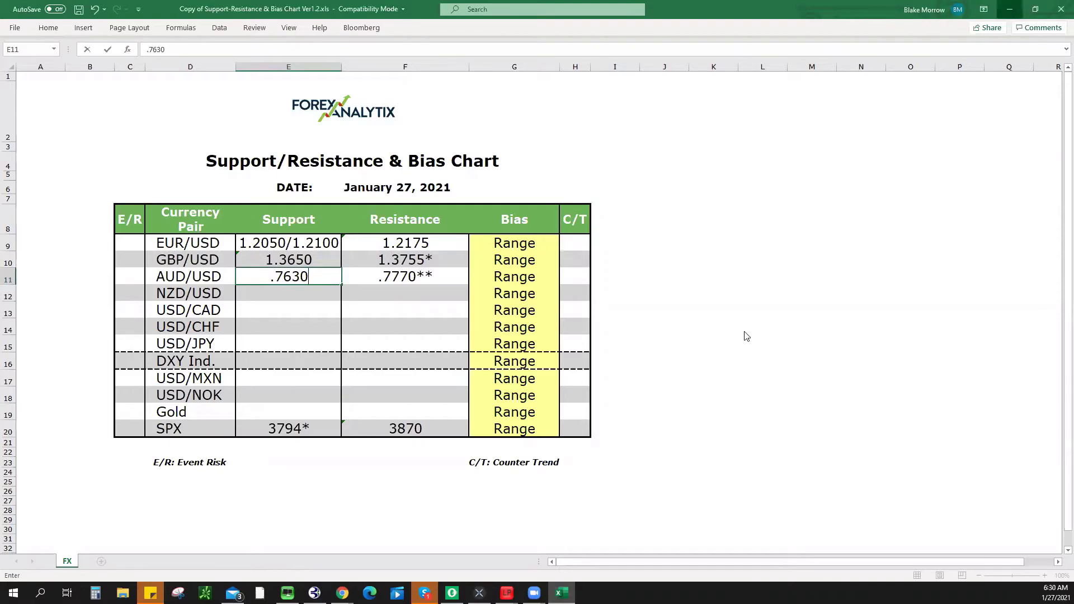
{"action": "key", "text": "alt+Tab"}
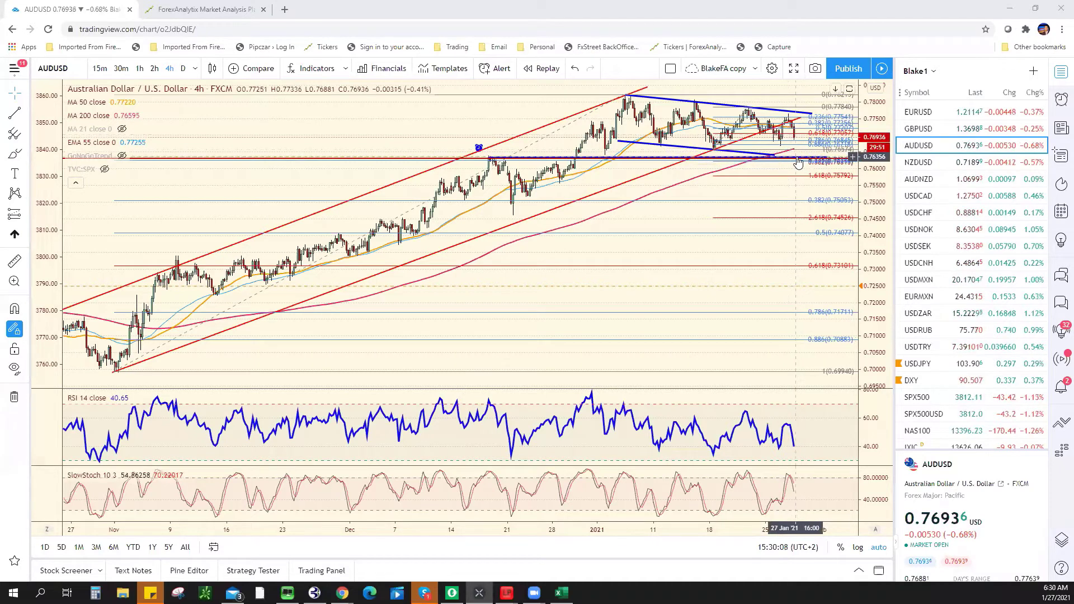
{"action": "key", "text": "alt+Tab"}
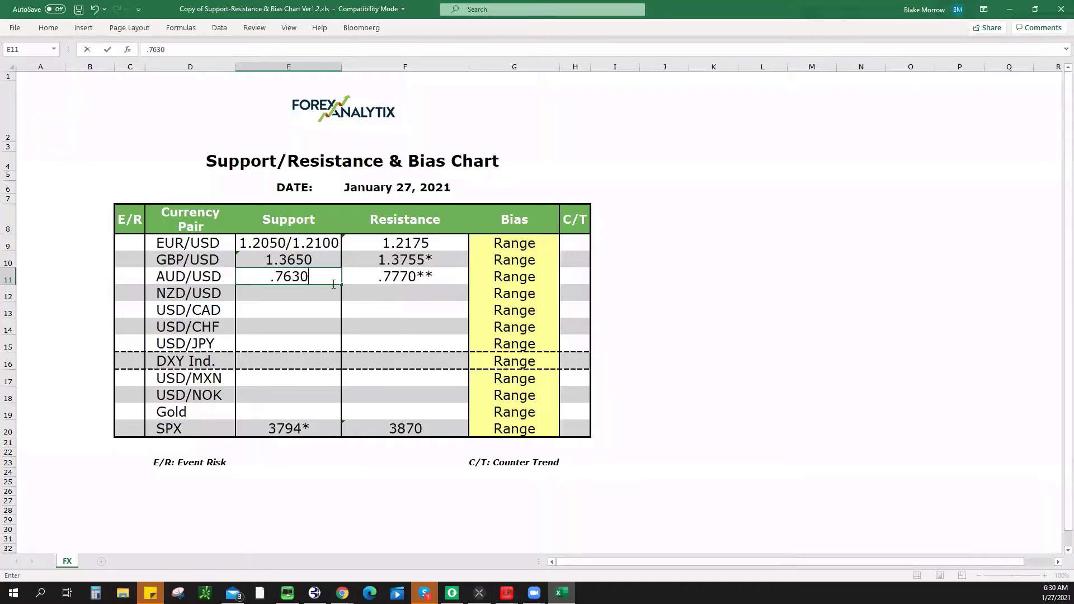
{"action": "type", "text": "*"}
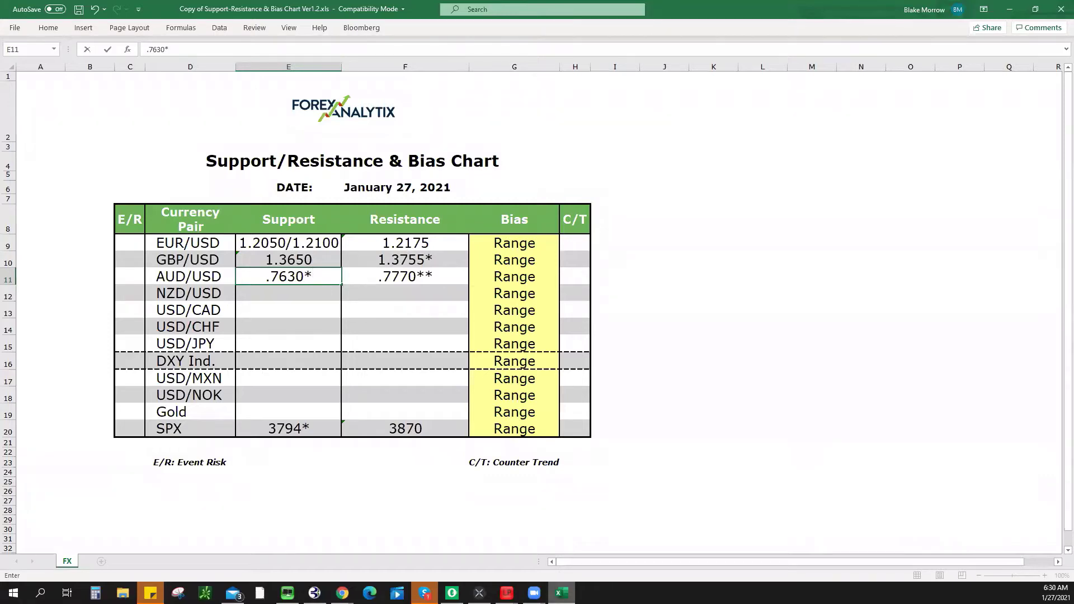
Revise the AUD/USD support to .7640*, then move the watchlist on to NZDUSD
{"action": "key", "text": "alt+Tab"}
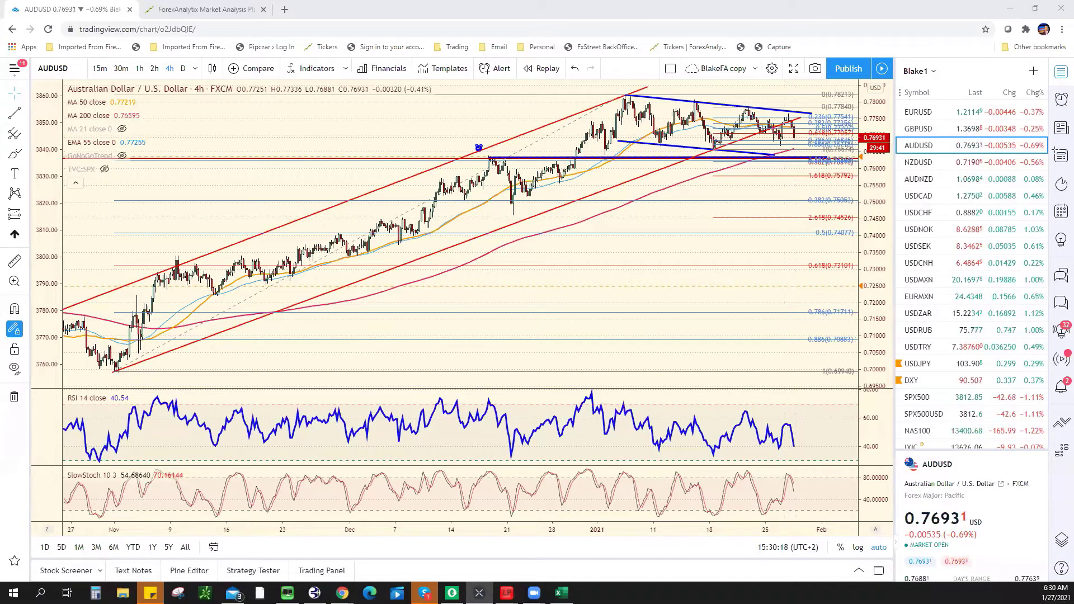
{"action": "key", "text": "alt+Tab"}
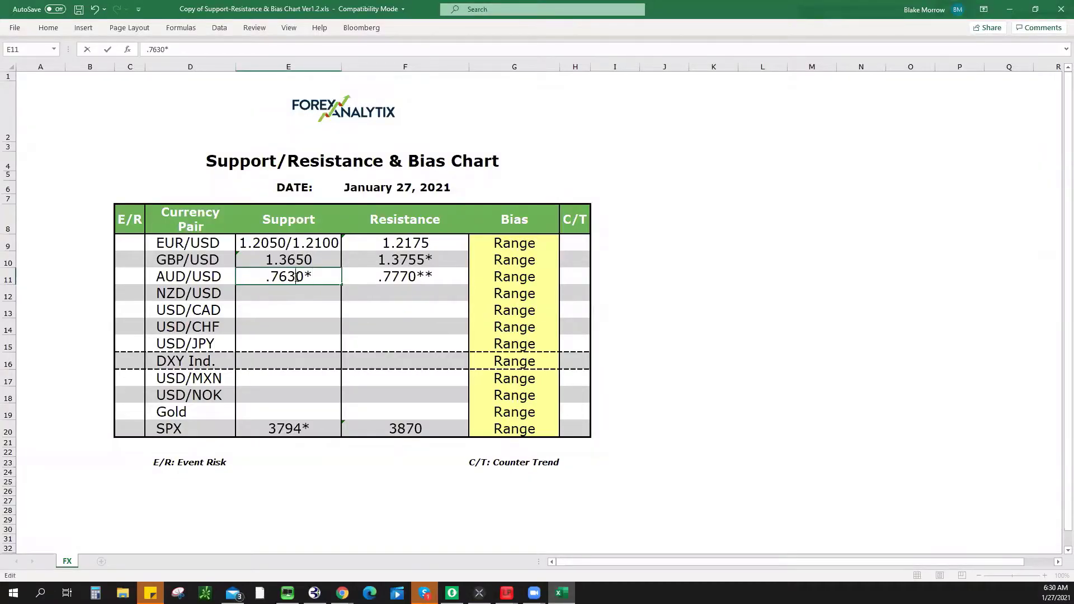
{"action": "key", "text": "BackSpace"}
{"action": "type", "text": "4"}
{"action": "key", "text": "Return"}
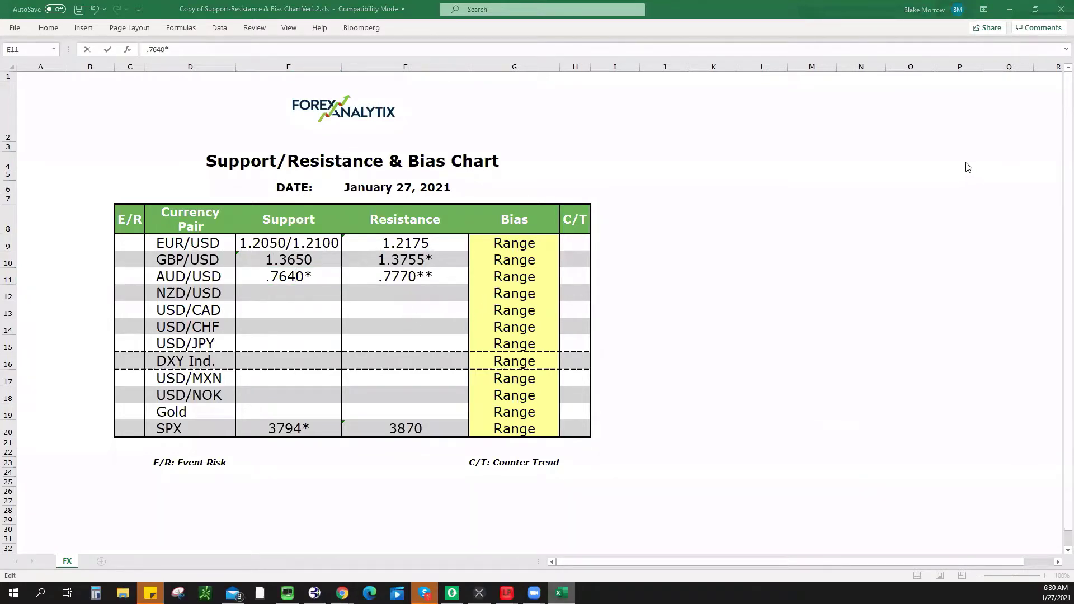
{"action": "key", "text": "alt+Tab"}
{"action": "key", "text": "Down"}
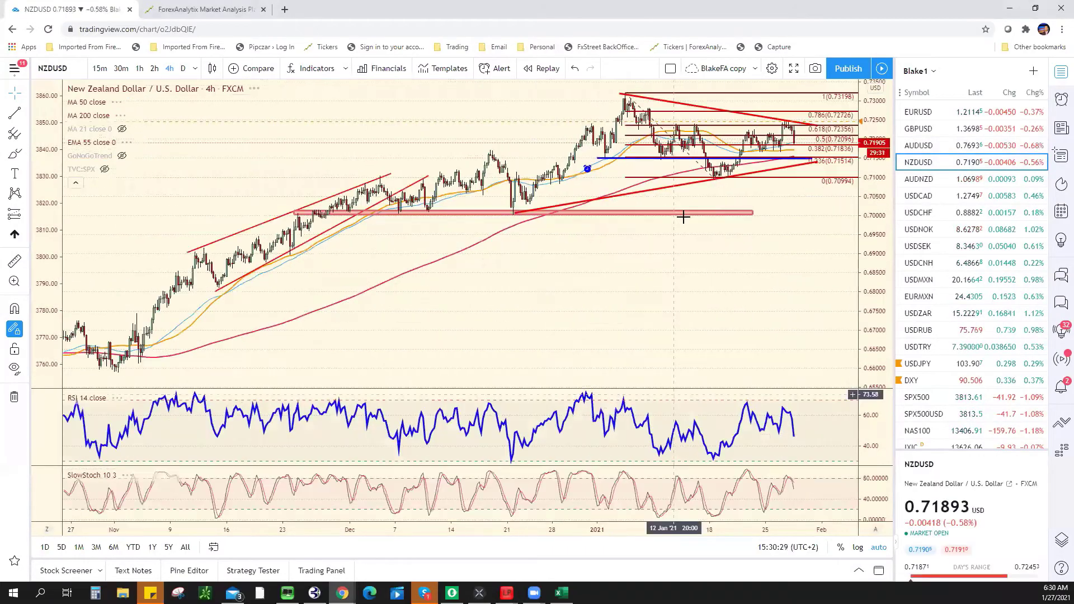
Review the NZD/USD analysis details and daily chart on the ForexAnalytix dashboard
{"action": "scroll", "coordinate": [775, 173], "scroll_direction": "up", "scroll_amount": 3}
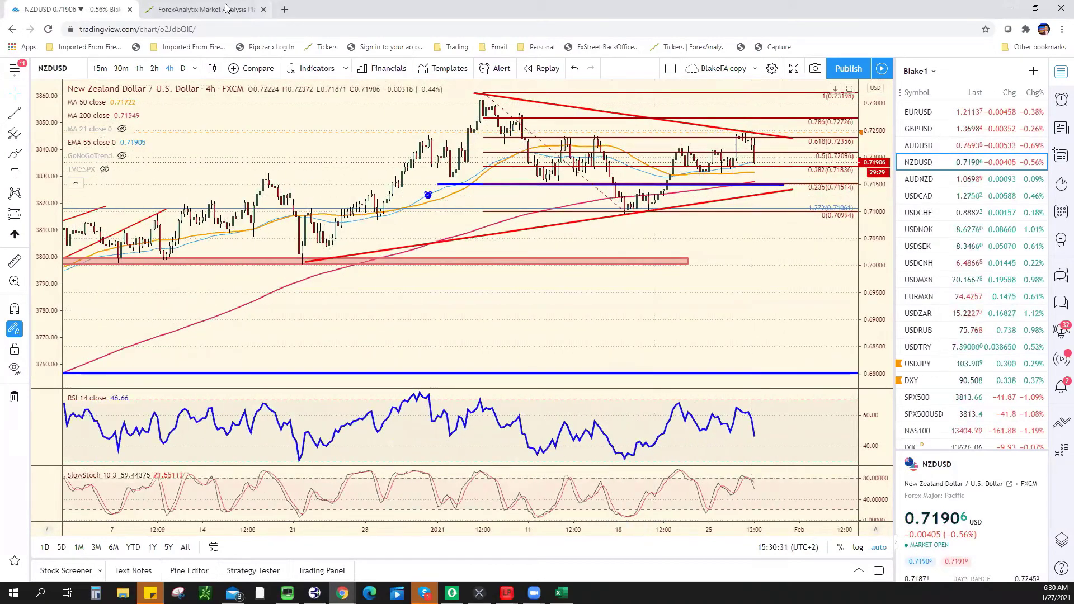
{"action": "key", "text": "ctrl+Tab"}
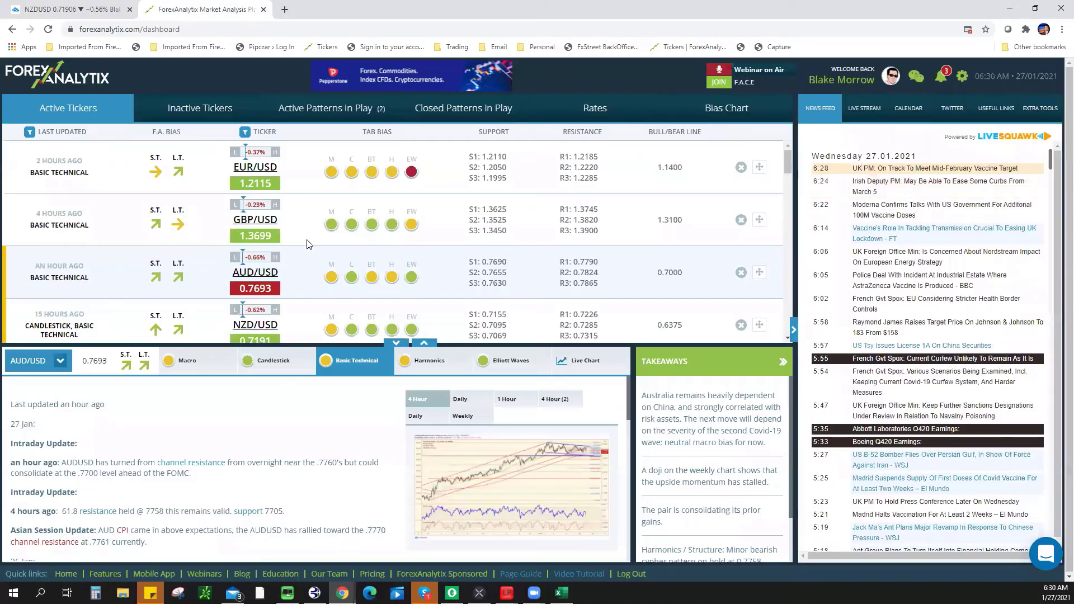
{"action": "left_click", "coordinate": [397, 344]}
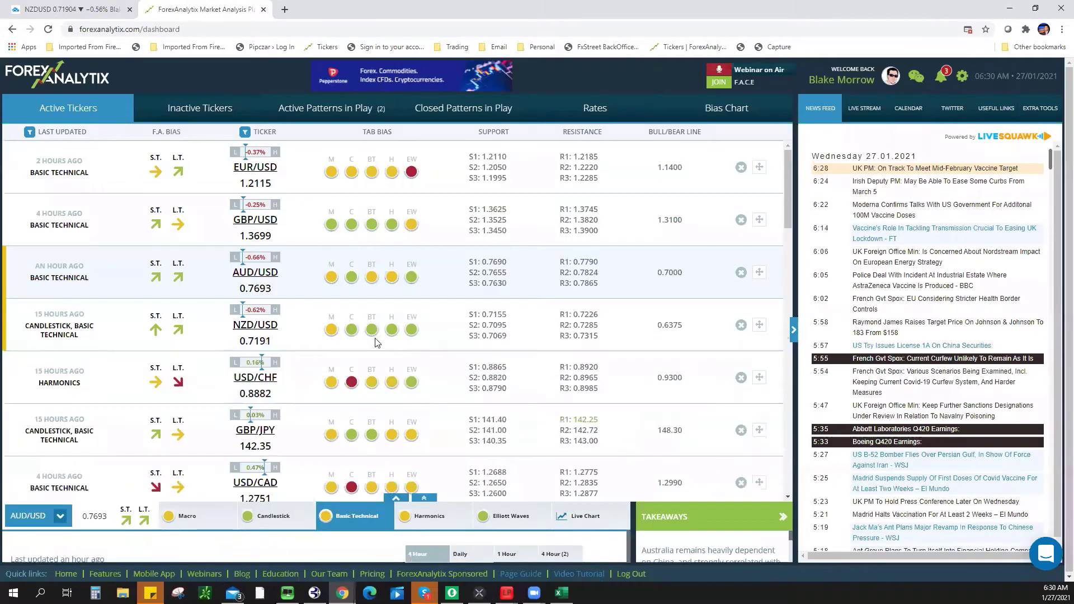
{"action": "left_click", "coordinate": [683, 491]}
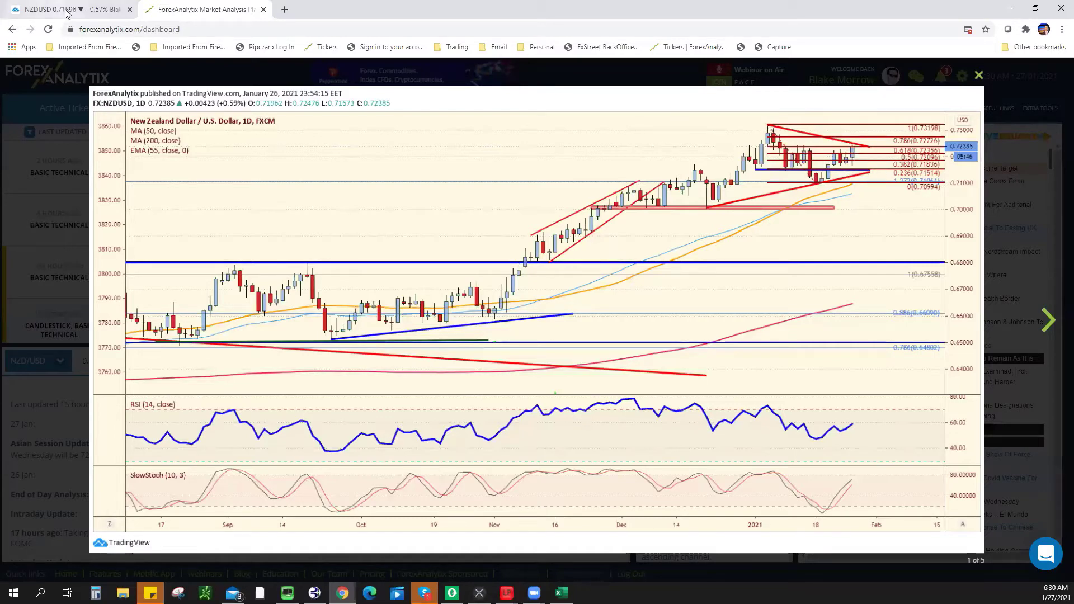
{"action": "key", "text": "ctrl+shift+Tab"}
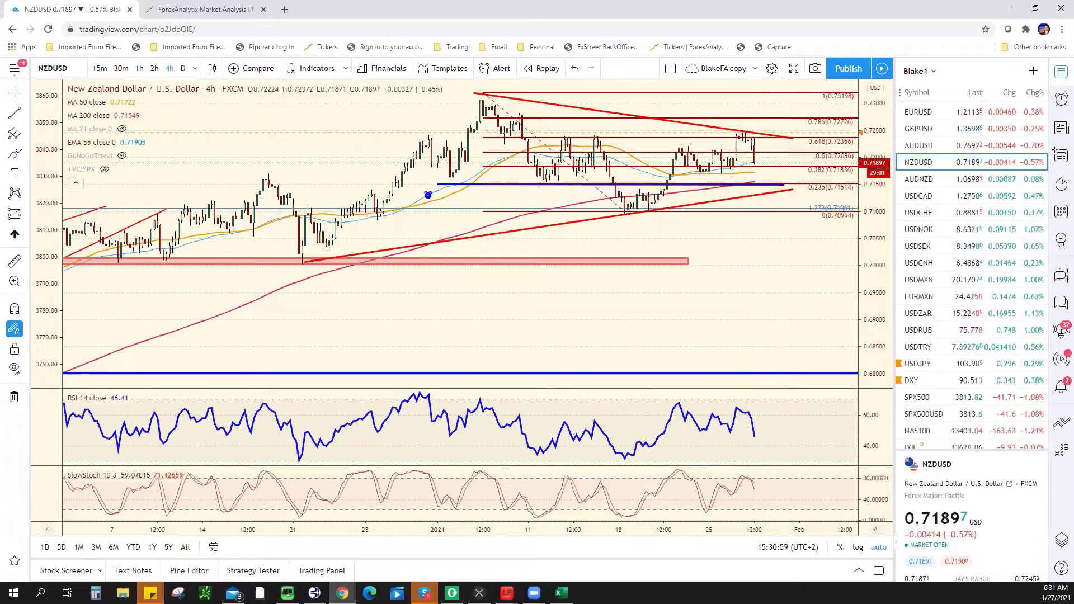
{"action": "key", "text": "alt+Tab"}
Enter .7250** as NZD/USD resistance in F12, then close the enlarged ForexAnalytix chart
{"action": "left_click", "coordinate": [430, 294]}
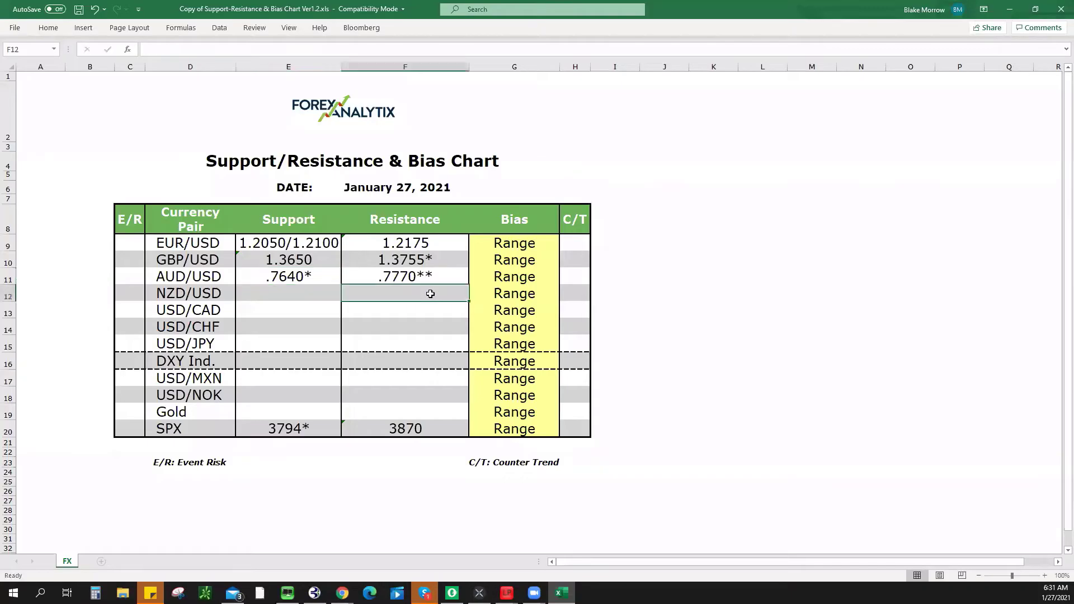
{"action": "type", "text": ".7"}
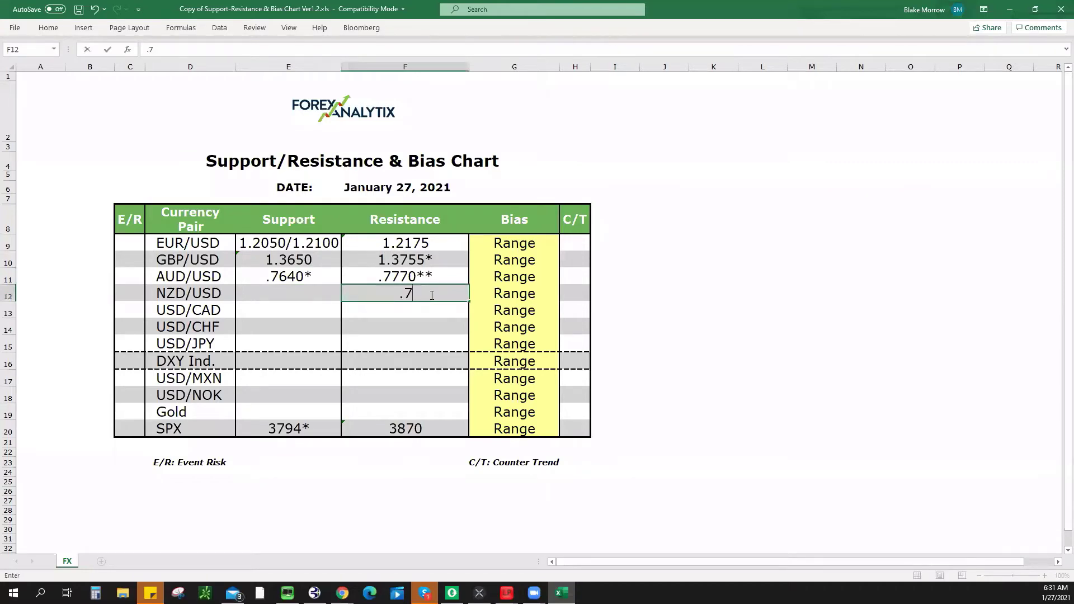
{"action": "type", "text": "250**"}
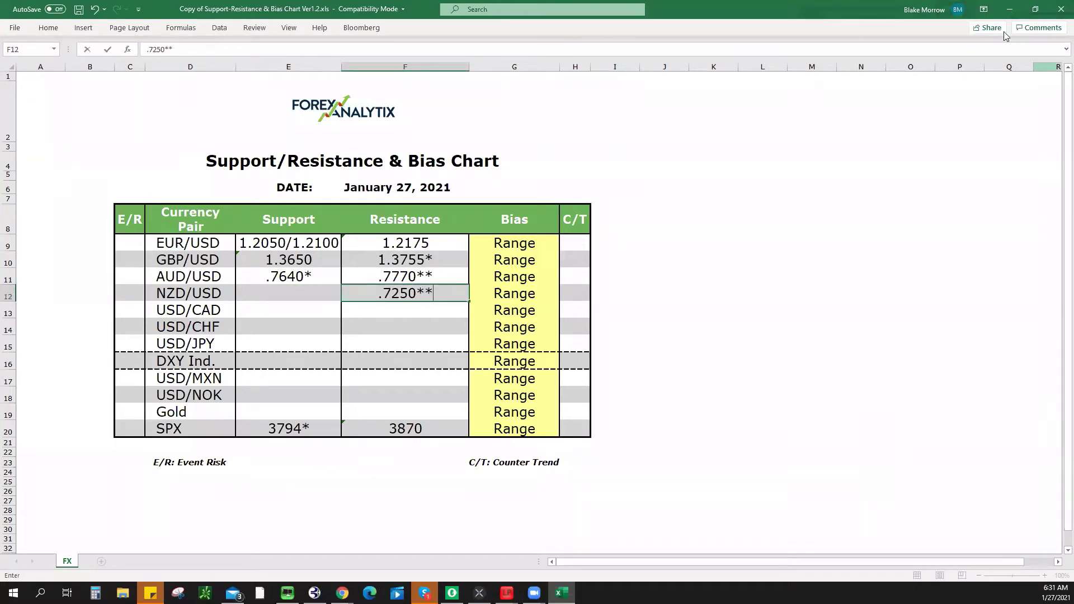
{"action": "key", "text": "alt+Tab"}
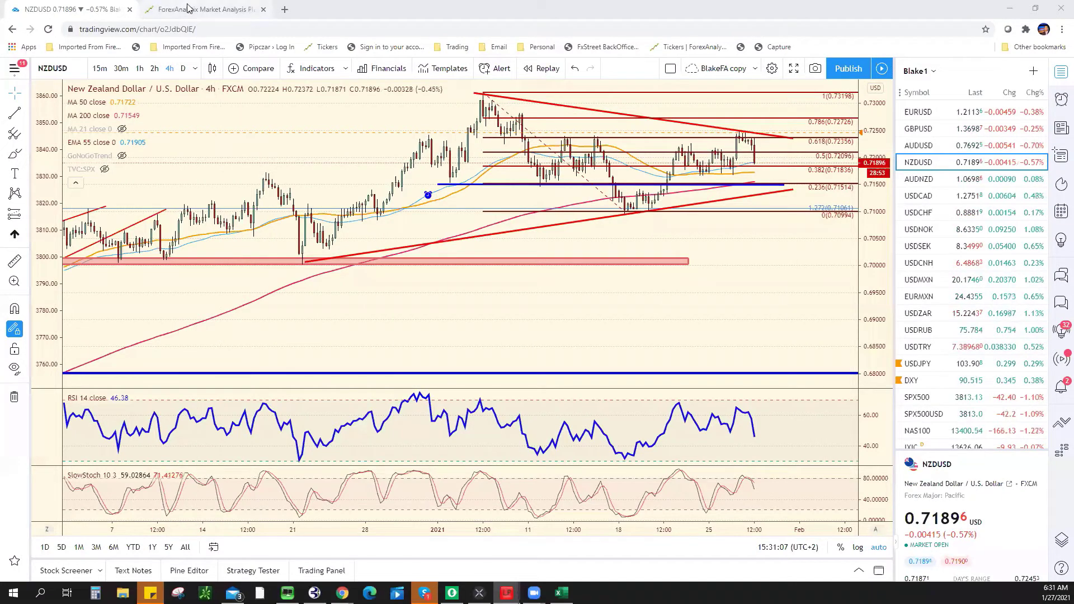
{"action": "key", "text": "ctrl+Tab"}
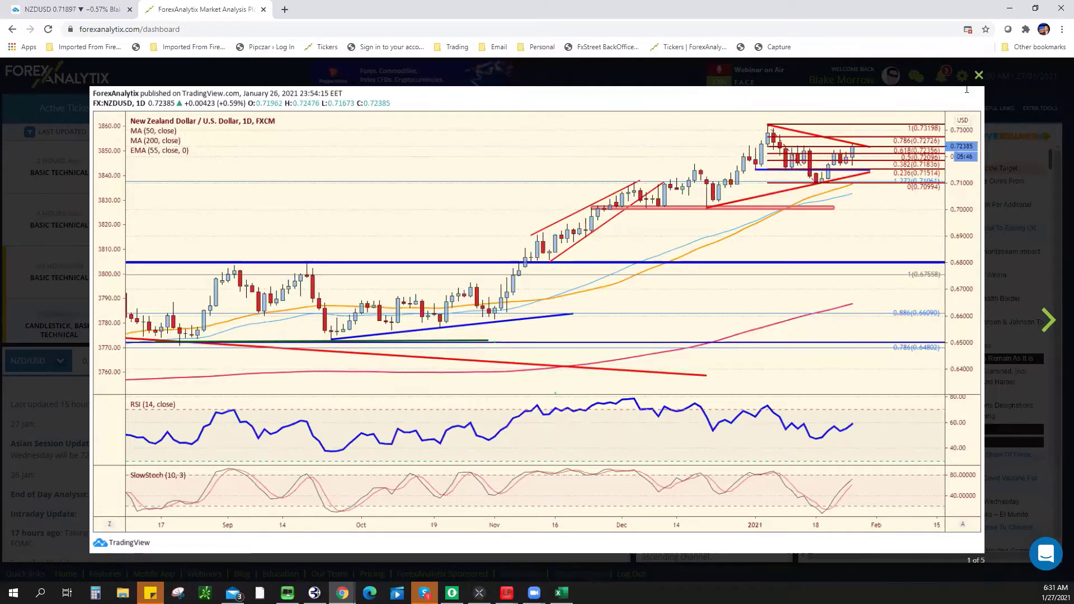
{"action": "key", "text": "Escape"}
{"action": "scroll", "coordinate": [365, 250], "scroll_direction": "down", "scroll_amount": 5}
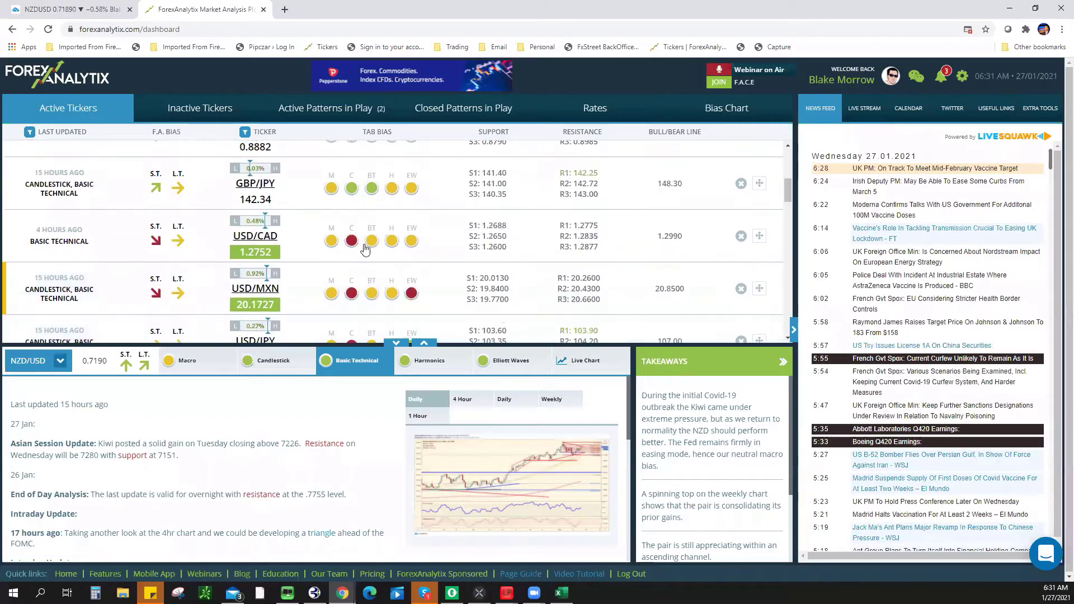
{"action": "scroll", "coordinate": [365, 250], "scroll_direction": "up", "scroll_amount": 5}
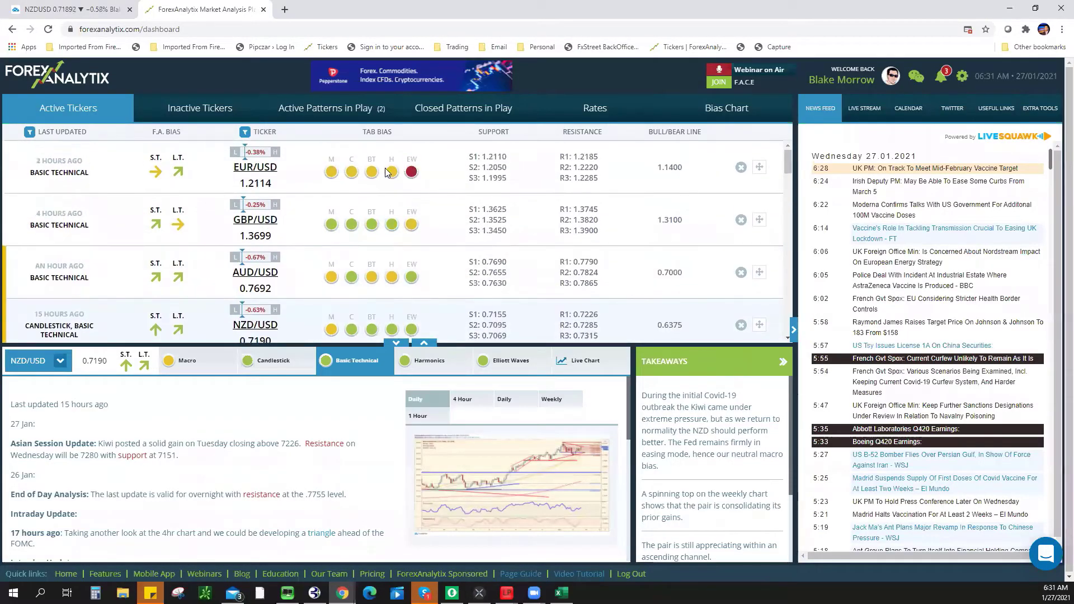
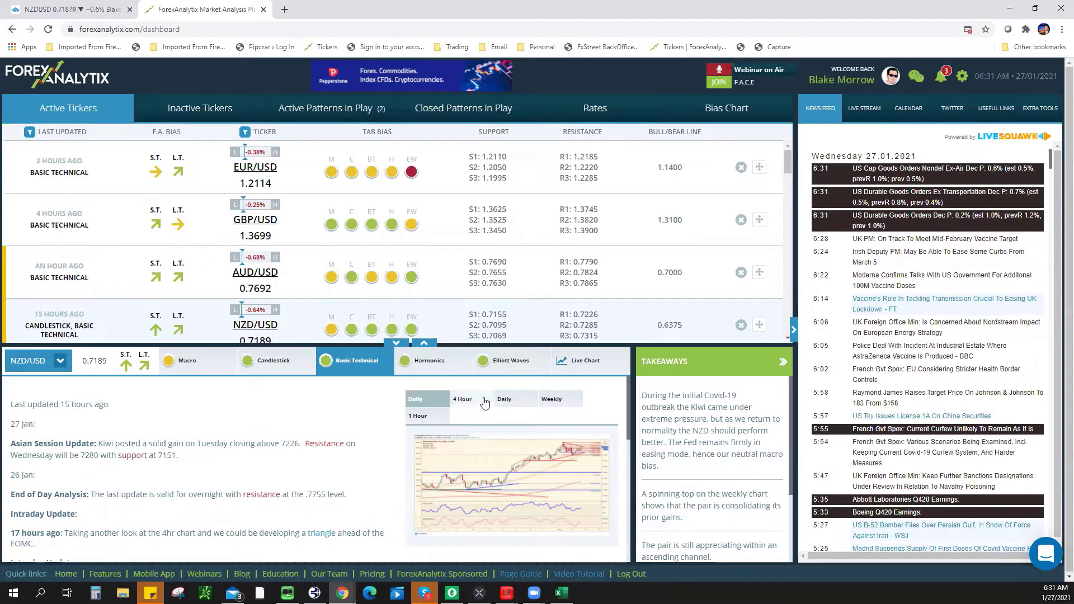
Switch to the NZDUSD 4-hour chart with its trendlines and support lines
{"action": "left_click", "coordinate": [36, 9]}
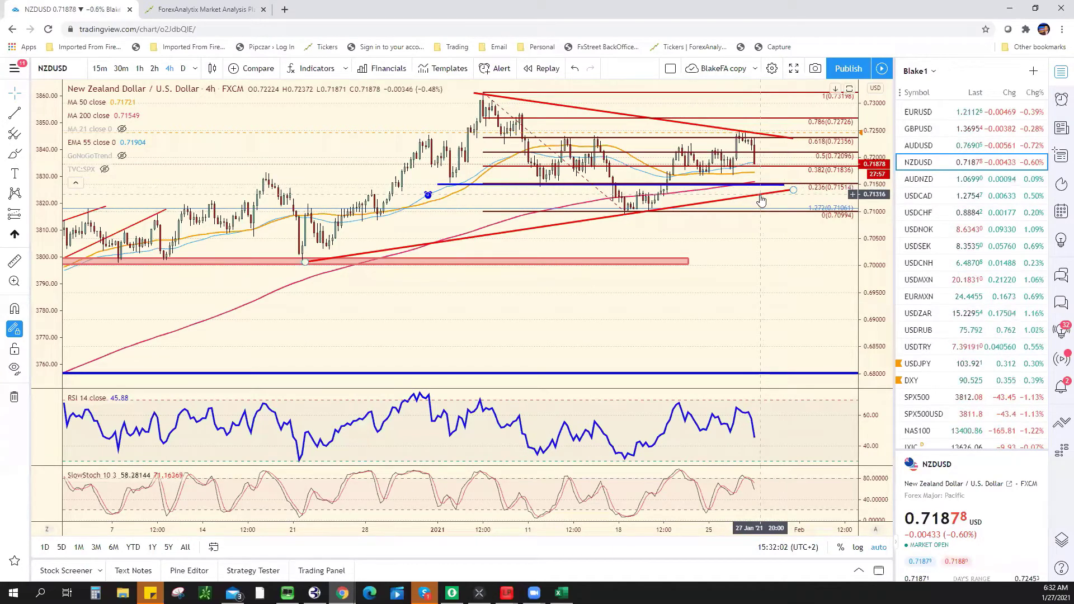
Enter .7150 as the NZD/USD support in Excel, then bring up the USDCAD chart
{"action": "key", "text": "alt+Tab"}
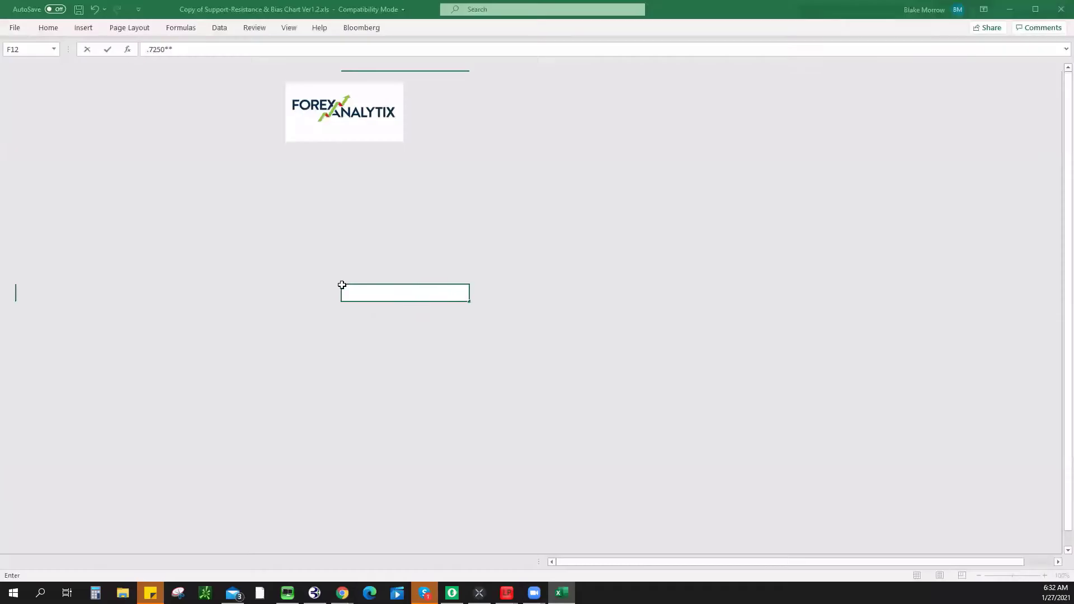
{"action": "type", "text": ".7150"}
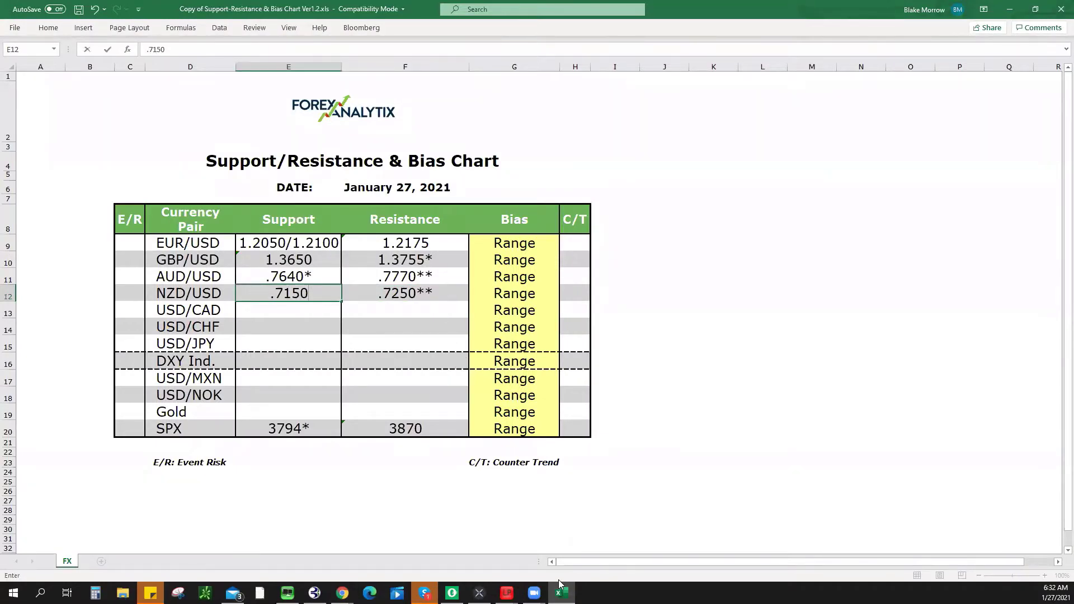
{"action": "key", "text": "alt+Tab"}
{"action": "key", "text": "Down"}
{"action": "key", "text": "Down"}
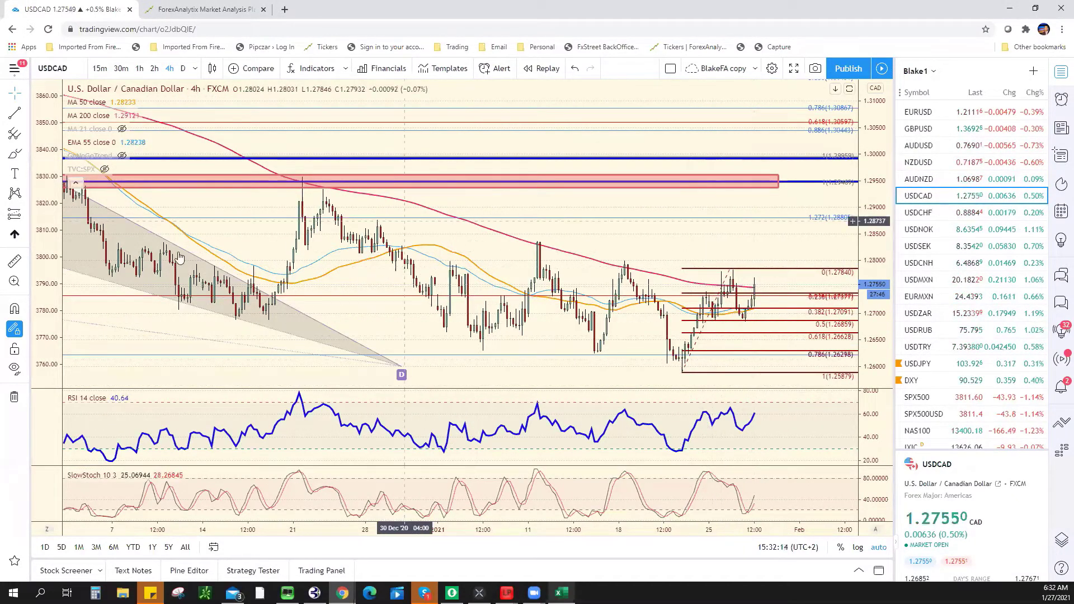
Draw a red descending trend line on USDCAD from the 11 January high across recent highs
{"action": "left_click", "coordinate": [14, 112]}
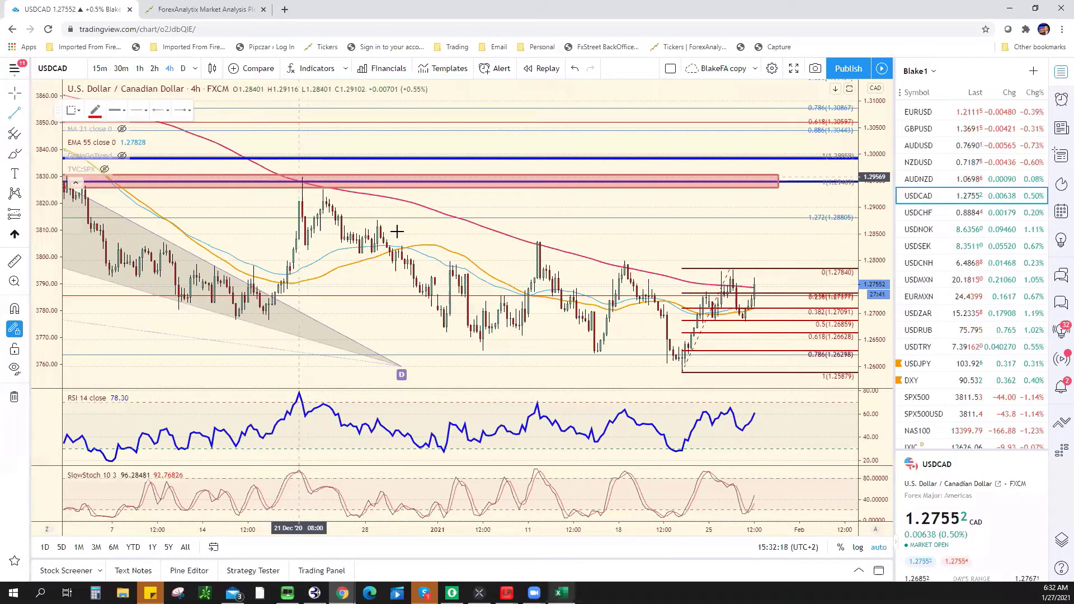
{"action": "left_click_drag", "start_coordinate": [537, 239], "coordinate": [785, 277]}
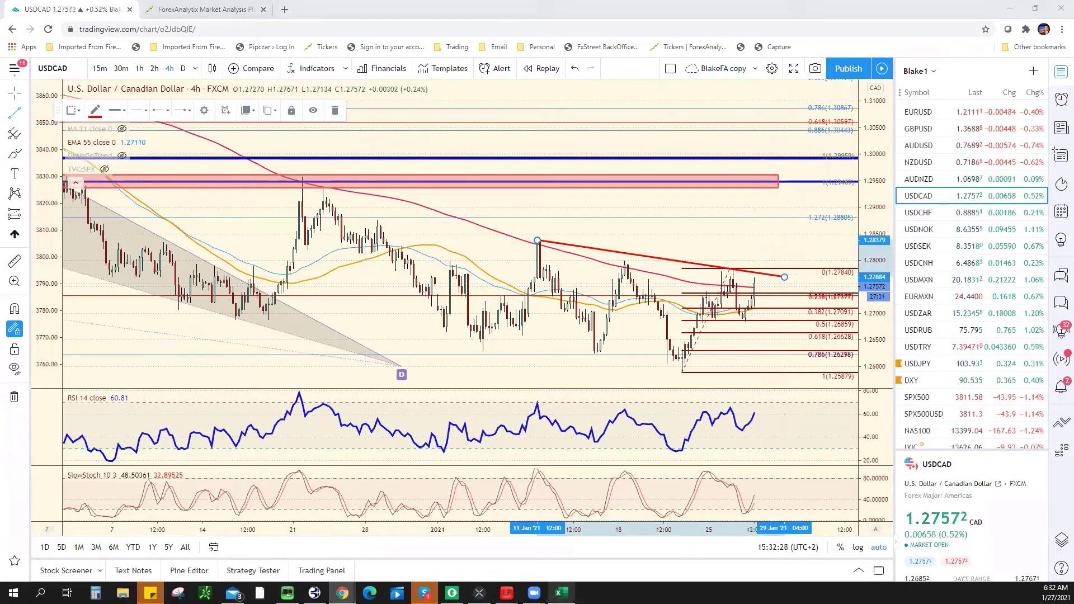
{"action": "key", "text": "alt+Tab"}
Enter USD/CAD resistance 1.2780 in F13 and keep its bias set to Range
{"action": "left_click", "coordinate": [405, 315]}
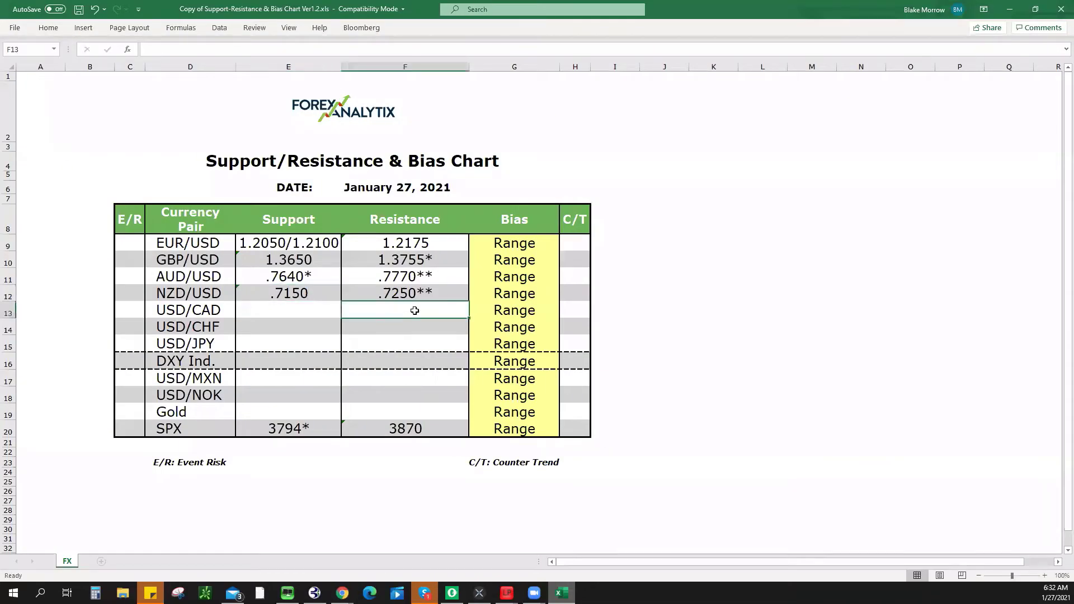
{"action": "type", "text": "1.2780"}
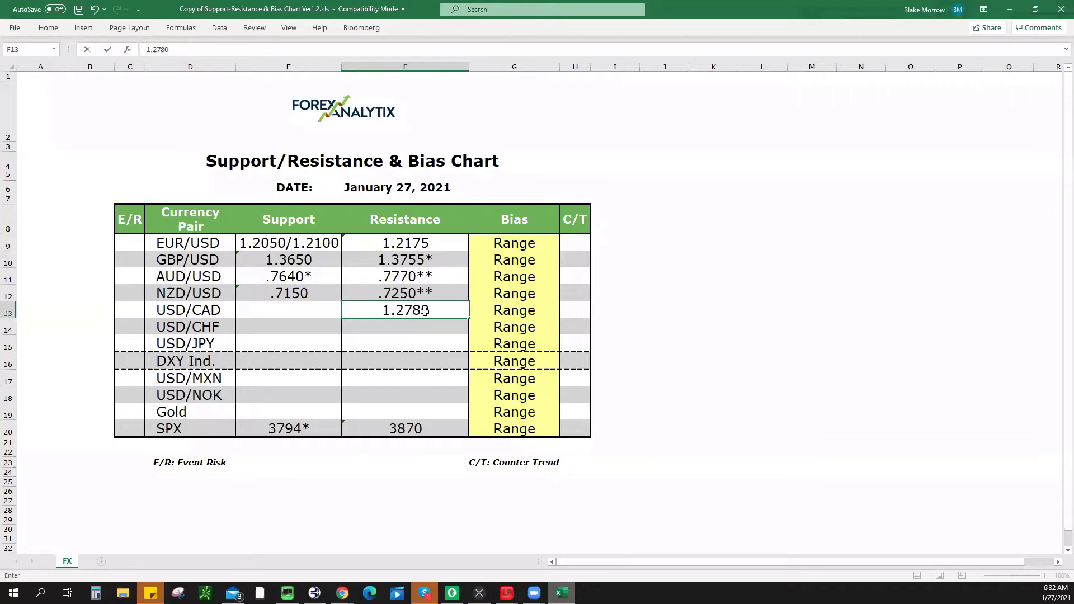
{"action": "left_click", "coordinate": [546, 317]}
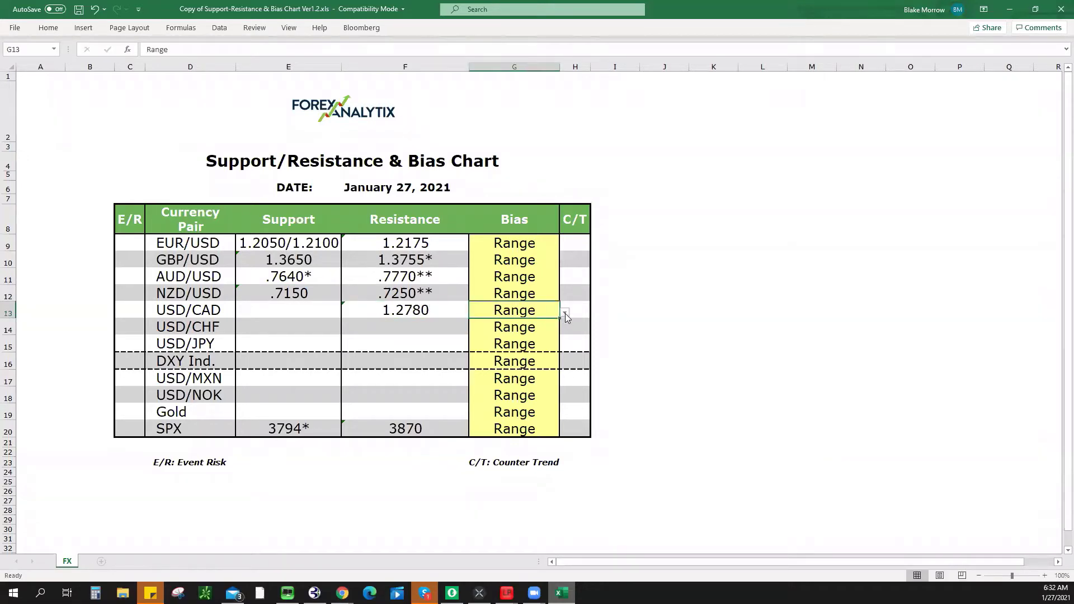
{"action": "left_click", "coordinate": [565, 314]}
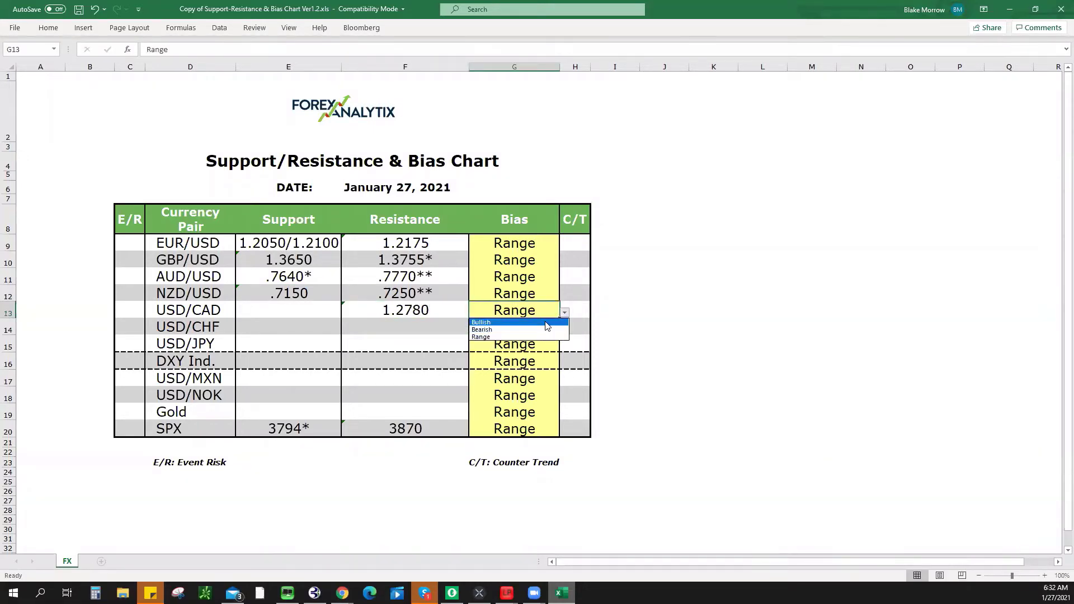
{"action": "left_click", "coordinate": [547, 323]}
{"action": "left_click", "coordinate": [565, 313]}
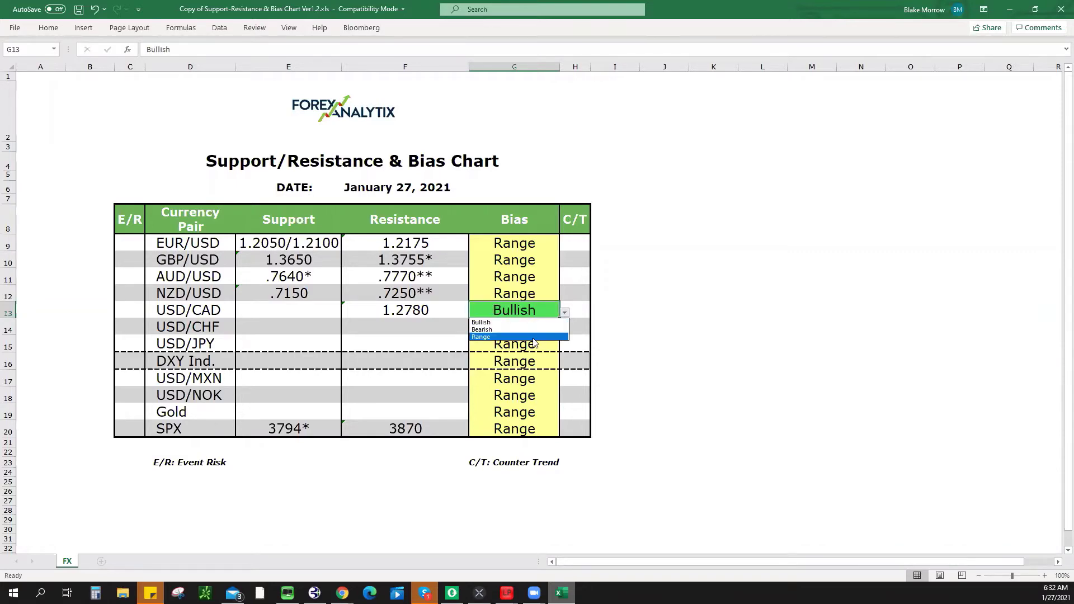
{"action": "left_click", "coordinate": [536, 339]}
Recheck the USDCAD chart, enter support 1.2685 in E13, then bring up USDCHF
{"action": "key", "text": "alt+Tab"}
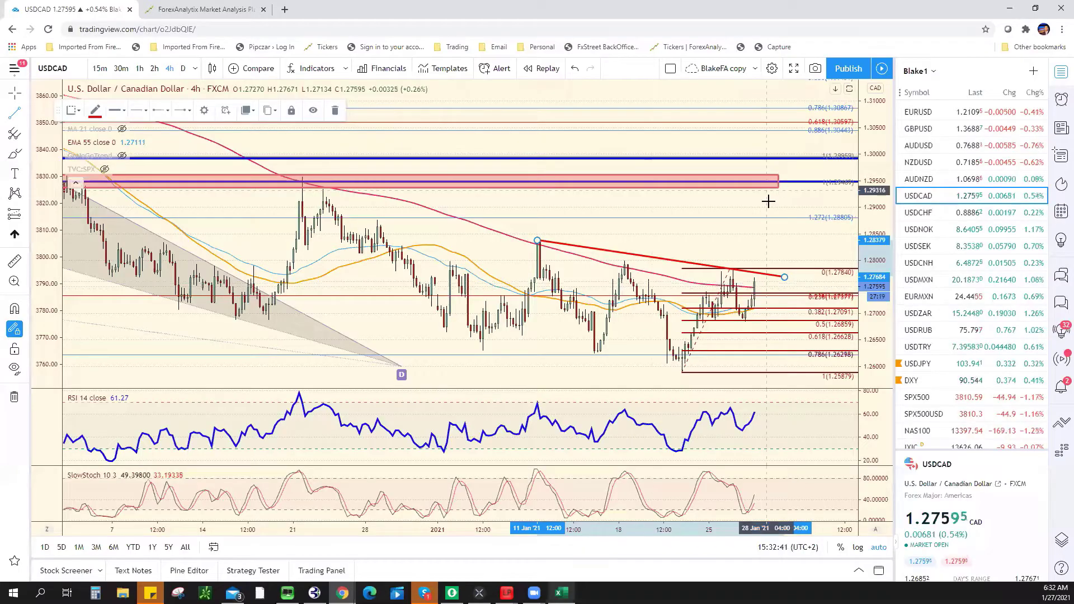
{"action": "scroll", "coordinate": [746, 337], "scroll_direction": "down", "scroll_amount": 4}
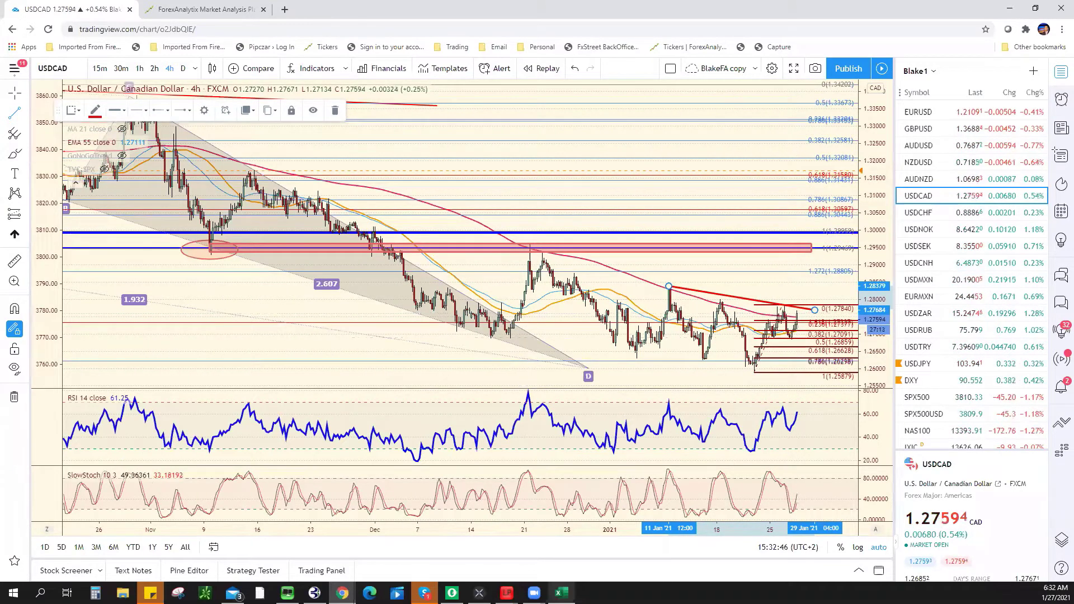
{"action": "key", "text": "alt+Tab"}
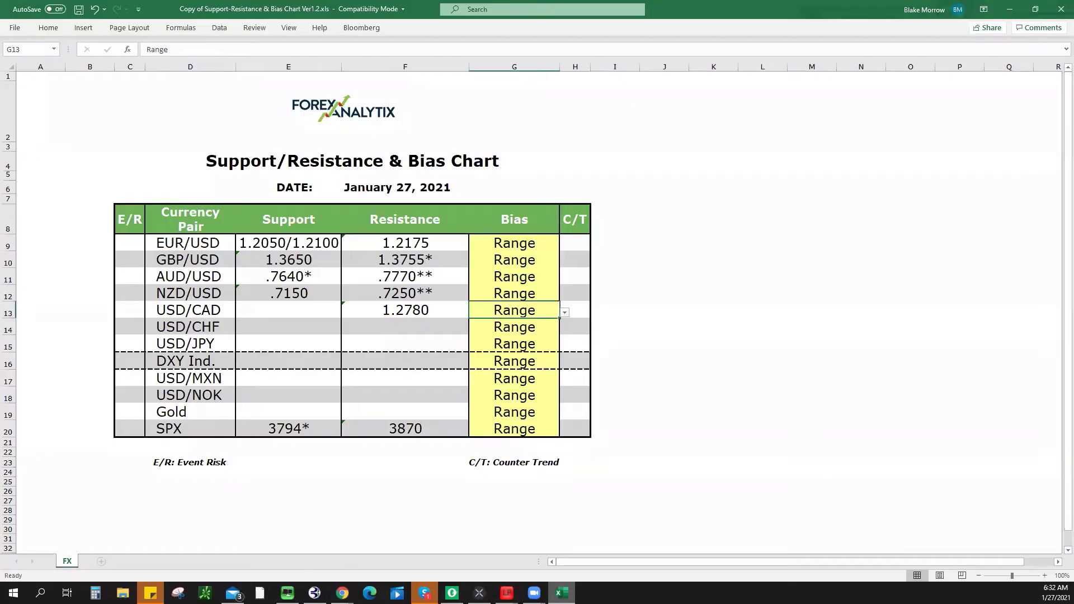
{"action": "left_click", "coordinate": [306, 306]}
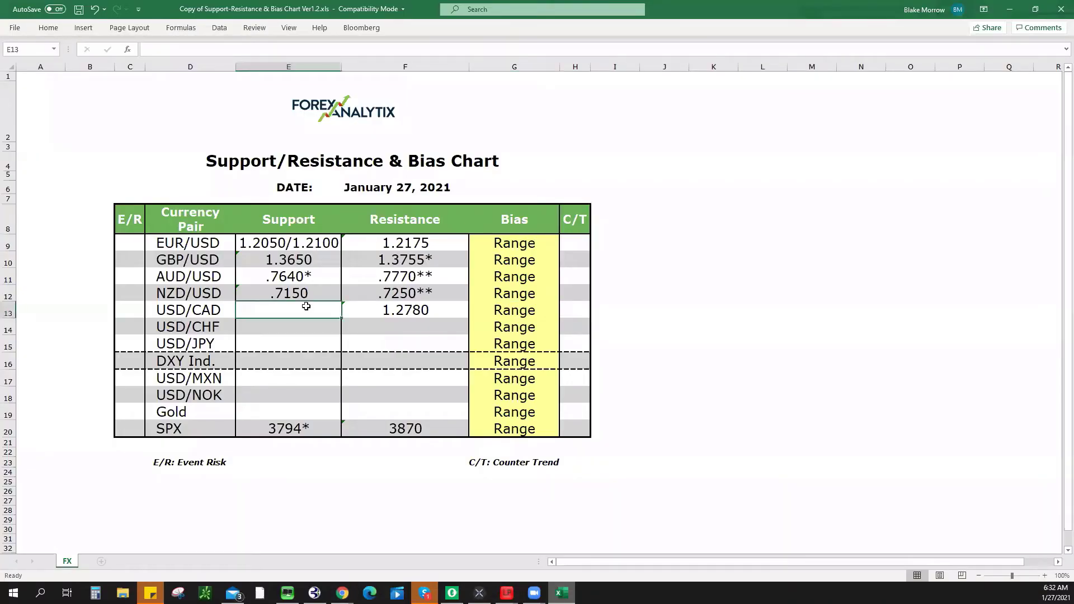
{"action": "type", "text": "1.21"}
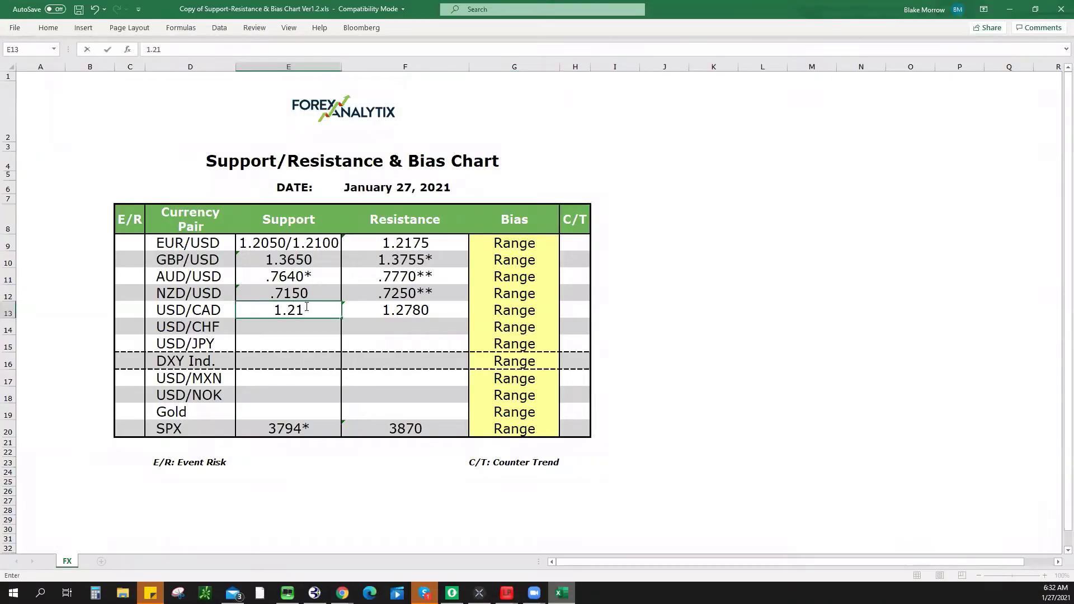
{"action": "key", "text": "BackSpace"}
{"action": "type", "text": "685"}
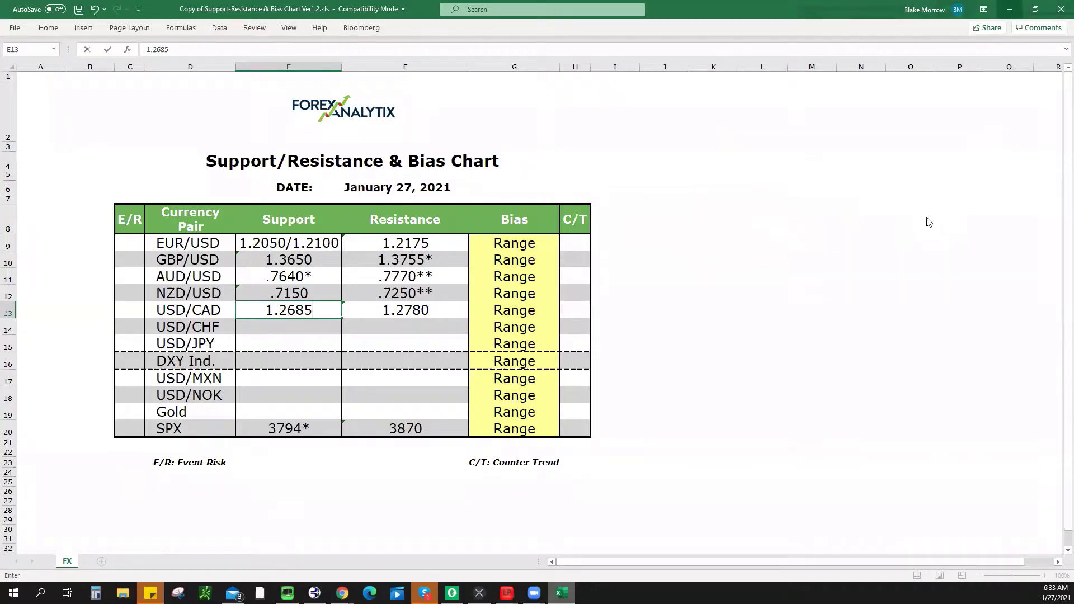
{"action": "key", "text": "alt+Tab"}
{"action": "left_click", "coordinate": [928, 212]}
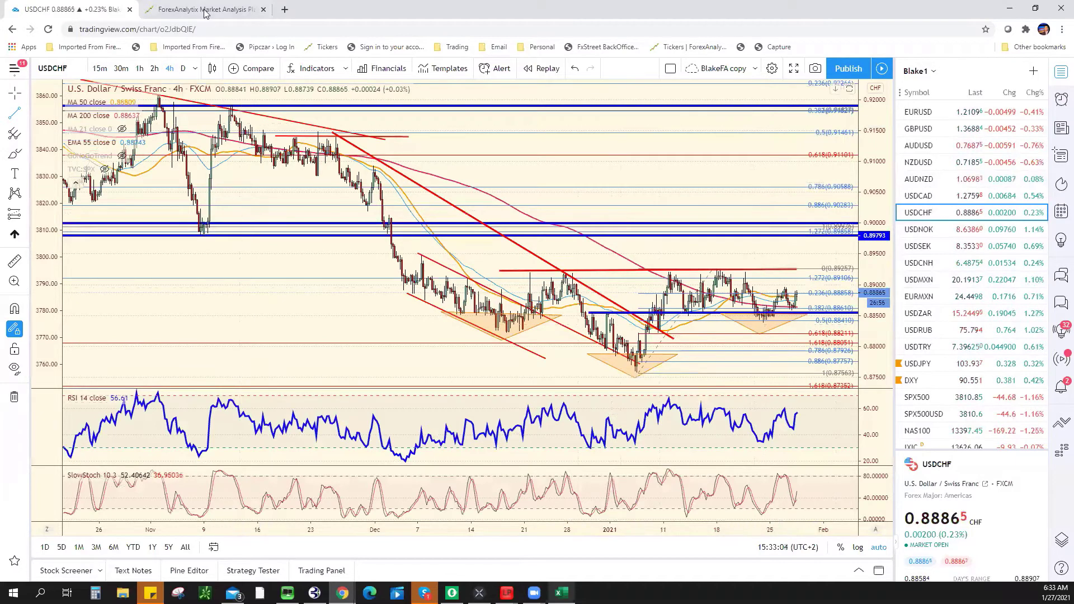
Switch to ForexAnalytix, collapse the NZD/USD detail panel and scroll back through #general chat
{"action": "key", "text": "ctrl+Tab"}
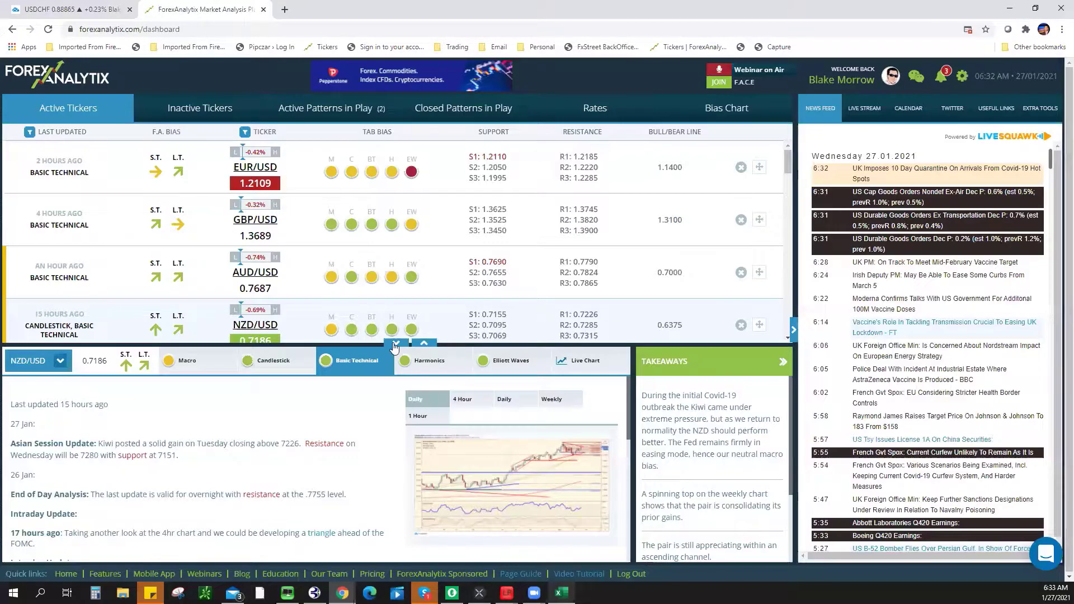
{"action": "left_click", "coordinate": [424, 343]}
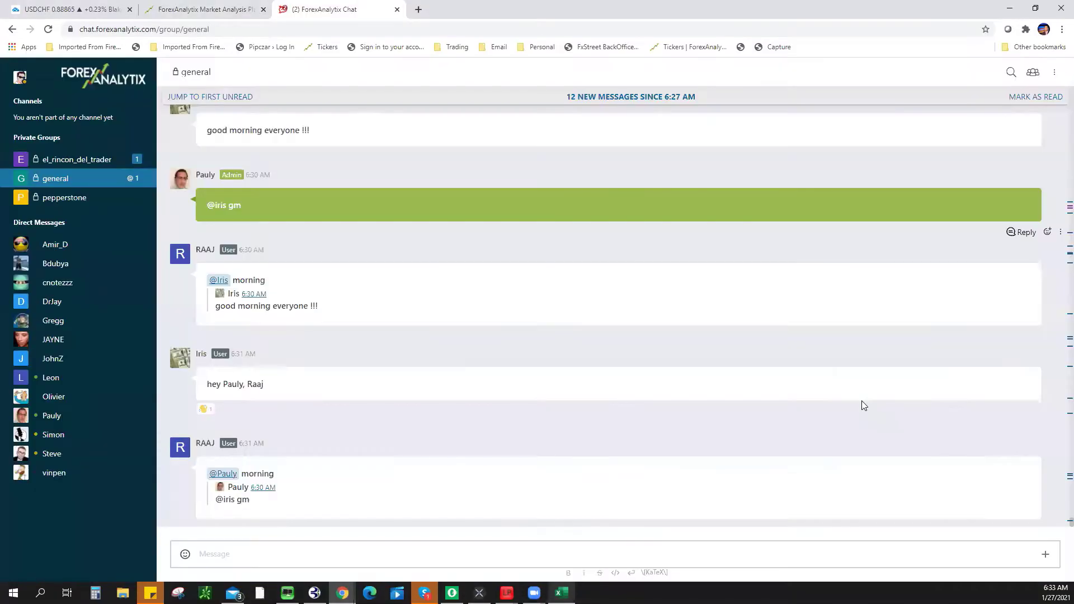
{"action": "scroll", "coordinate": [1042, 490], "scroll_direction": "up", "scroll_amount": 5}
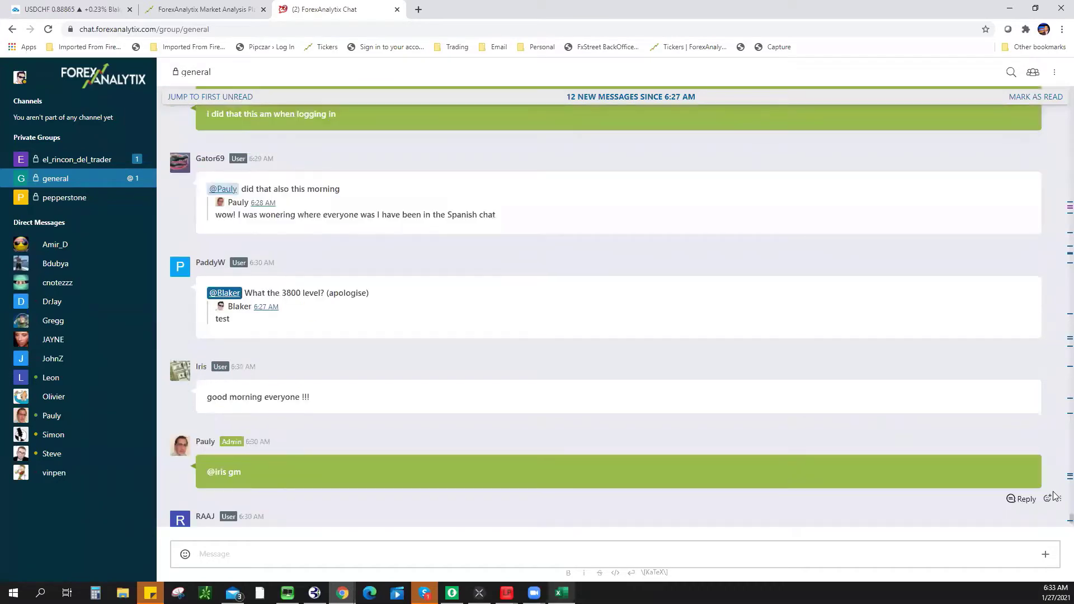
{"action": "scroll", "coordinate": [1059, 518], "scroll_direction": "up", "scroll_amount": 2}
{"action": "scroll", "coordinate": [615, 308], "scroll_direction": "up", "scroll_amount": 10}
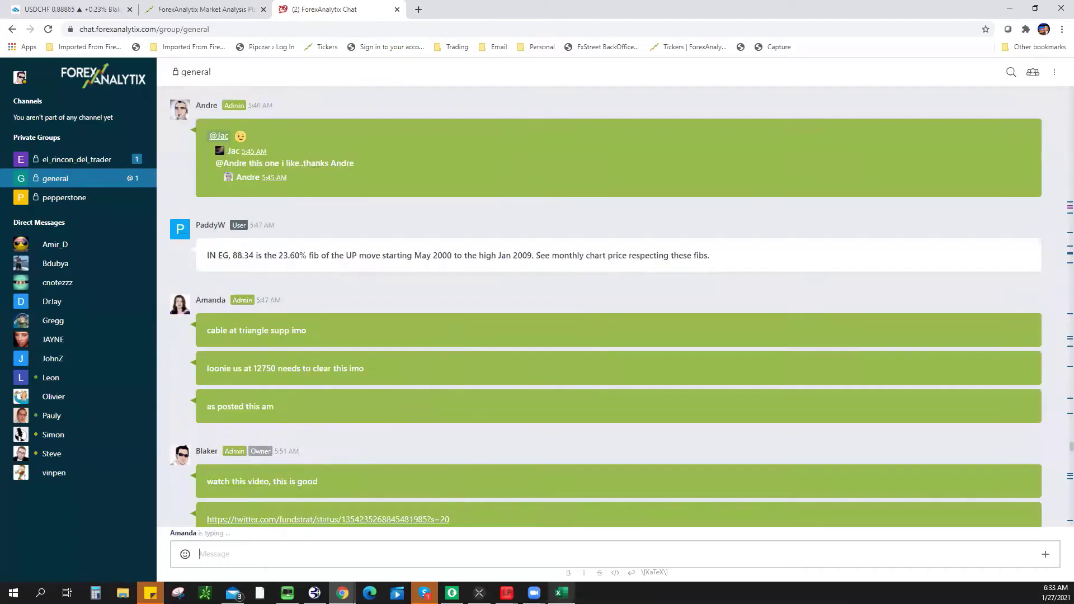
{"action": "scroll", "coordinate": [615, 307], "scroll_direction": "up", "scroll_amount": 10}
{"action": "scroll", "coordinate": [615, 308], "scroll_direction": "up", "scroll_amount": 10}
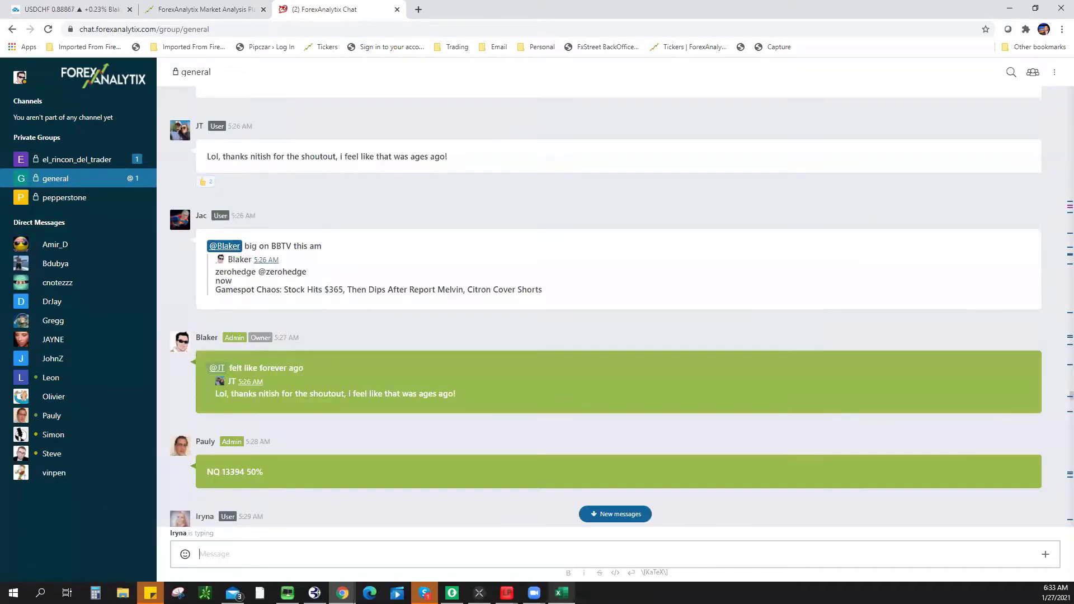
{"action": "scroll", "coordinate": [615, 308], "scroll_direction": "up", "scroll_amount": 10}
{"action": "scroll", "coordinate": [615, 308], "scroll_direction": "up", "scroll_amount": 10}
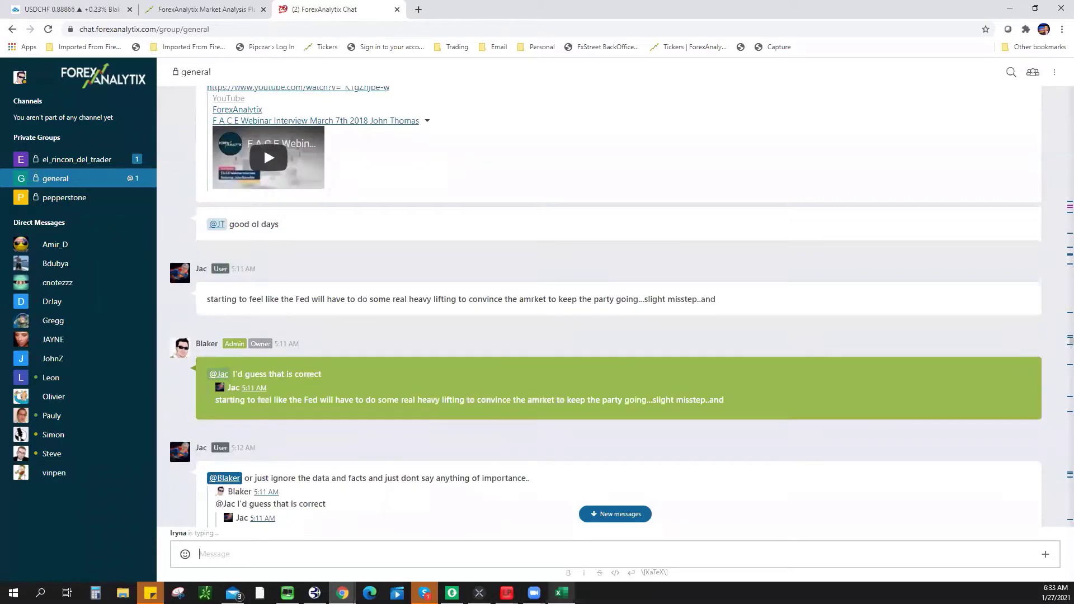
{"action": "scroll", "coordinate": [616, 307], "scroll_direction": "up", "scroll_amount": 10}
{"action": "scroll", "coordinate": [615, 308], "scroll_direction": "up", "scroll_amount": 10}
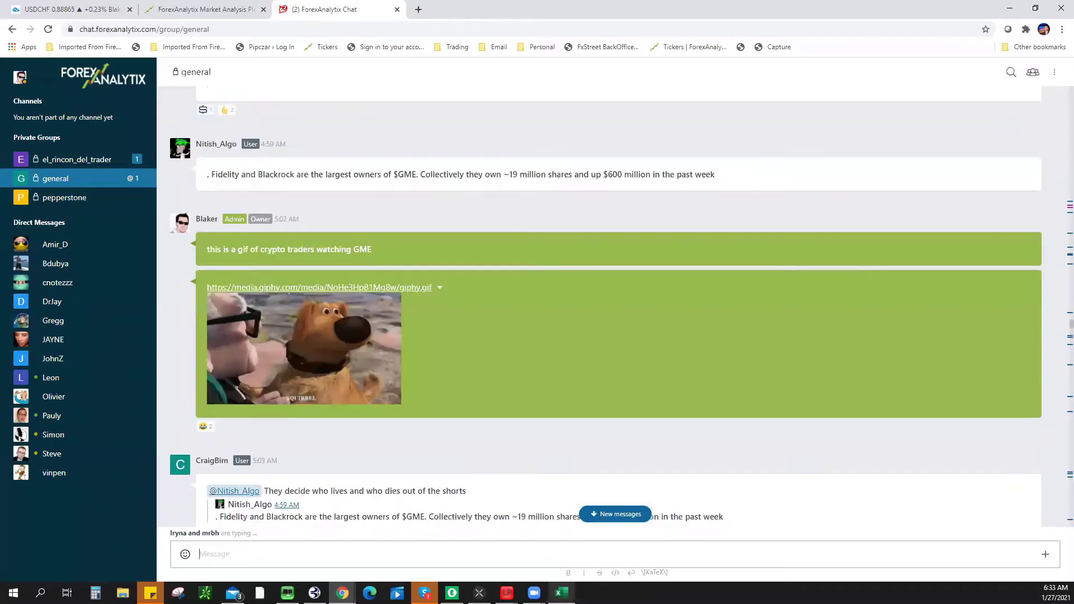
Jump to the newest #general posts, review the morning messages, and open the room's options list
{"action": "key", "text": "End"}
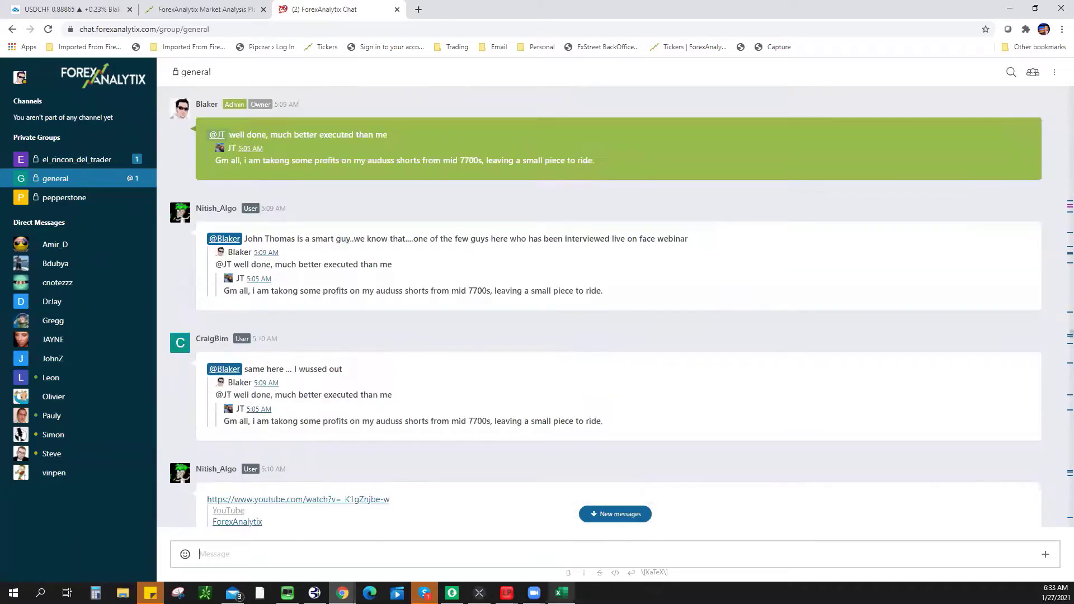
{"action": "scroll", "coordinate": [616, 308], "scroll_direction": "up", "scroll_amount": 10}
{"action": "scroll", "coordinate": [615, 307], "scroll_direction": "up", "scroll_amount": 5}
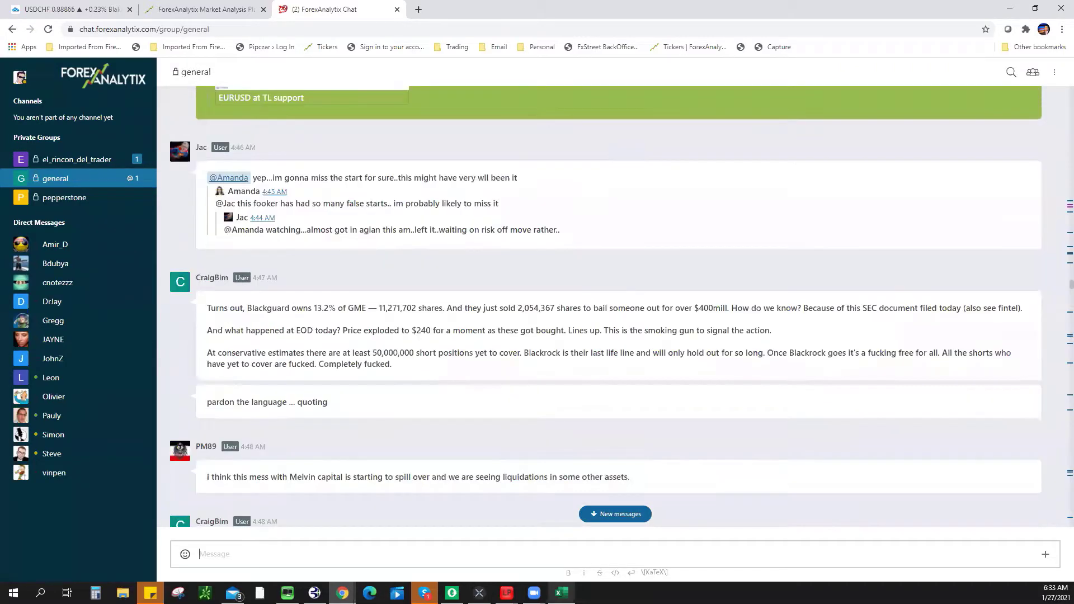
{"action": "scroll", "coordinate": [615, 308], "scroll_direction": "down", "scroll_amount": 5}
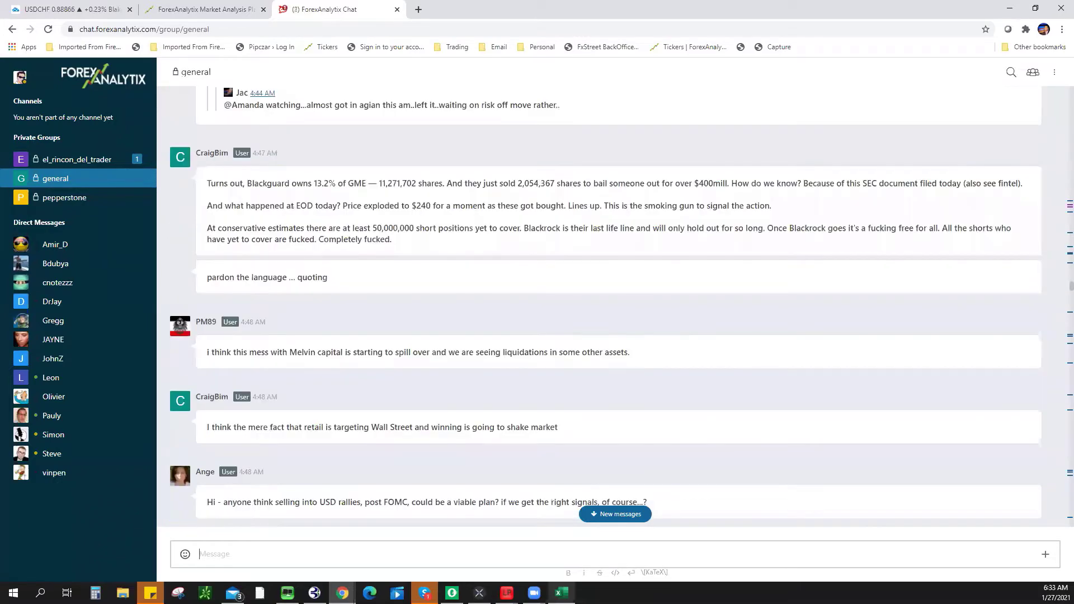
{"action": "scroll", "coordinate": [1048, 302], "scroll_direction": "up", "scroll_amount": 10}
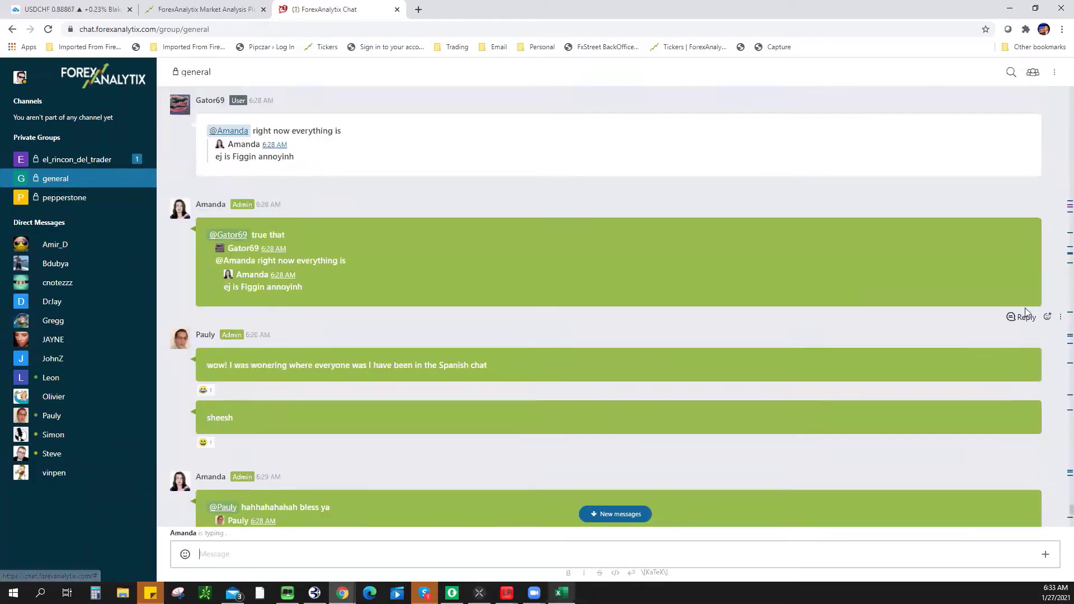
{"action": "scroll", "coordinate": [898, 270], "scroll_direction": "up", "scroll_amount": 15}
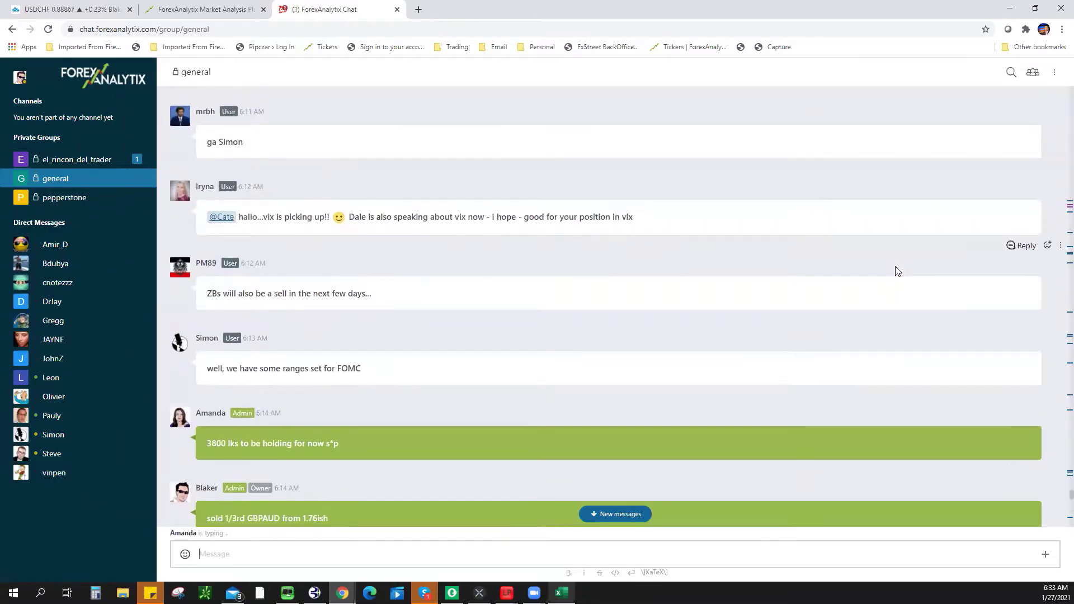
{"action": "scroll", "coordinate": [896, 271], "scroll_direction": "up", "scroll_amount": 12}
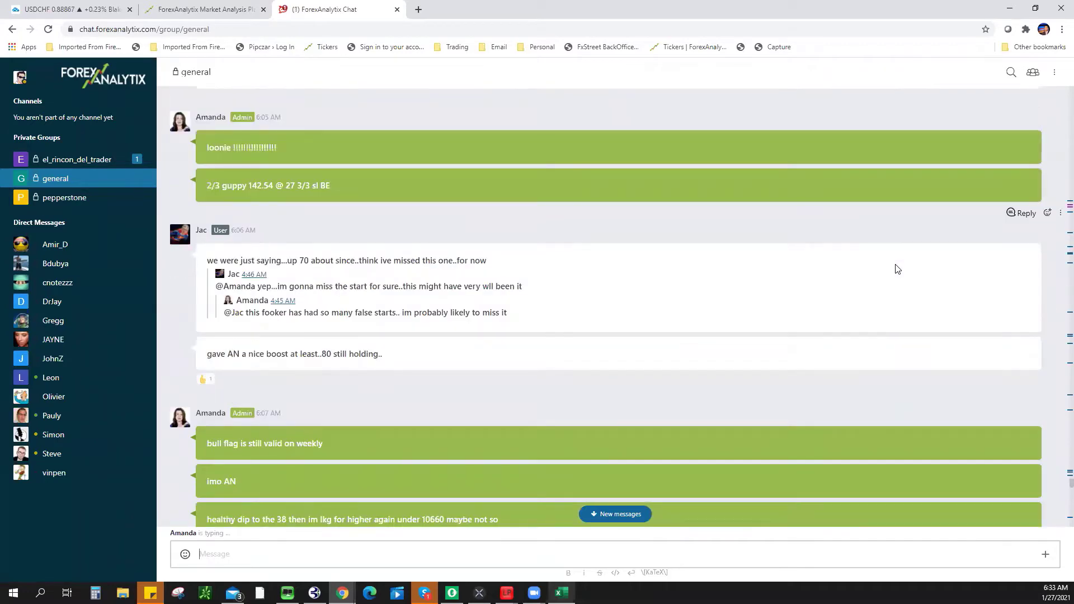
{"action": "scroll", "coordinate": [896, 263], "scroll_direction": "up", "scroll_amount": 12}
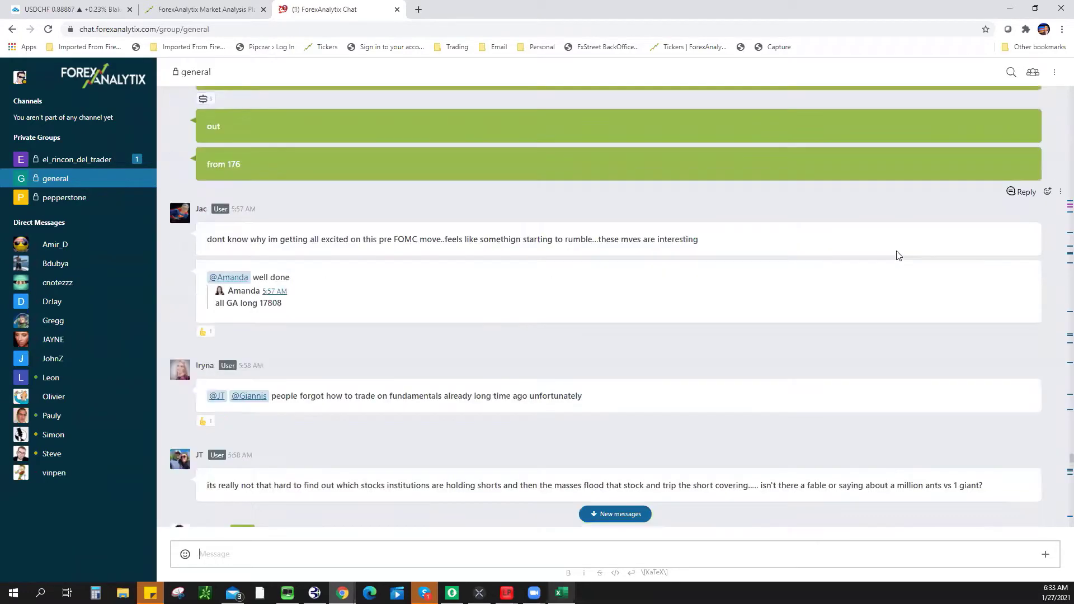
{"action": "scroll", "coordinate": [933, 315], "scroll_direction": "up", "scroll_amount": 2}
{"action": "scroll", "coordinate": [1059, 457], "scroll_direction": "up", "scroll_amount": 15}
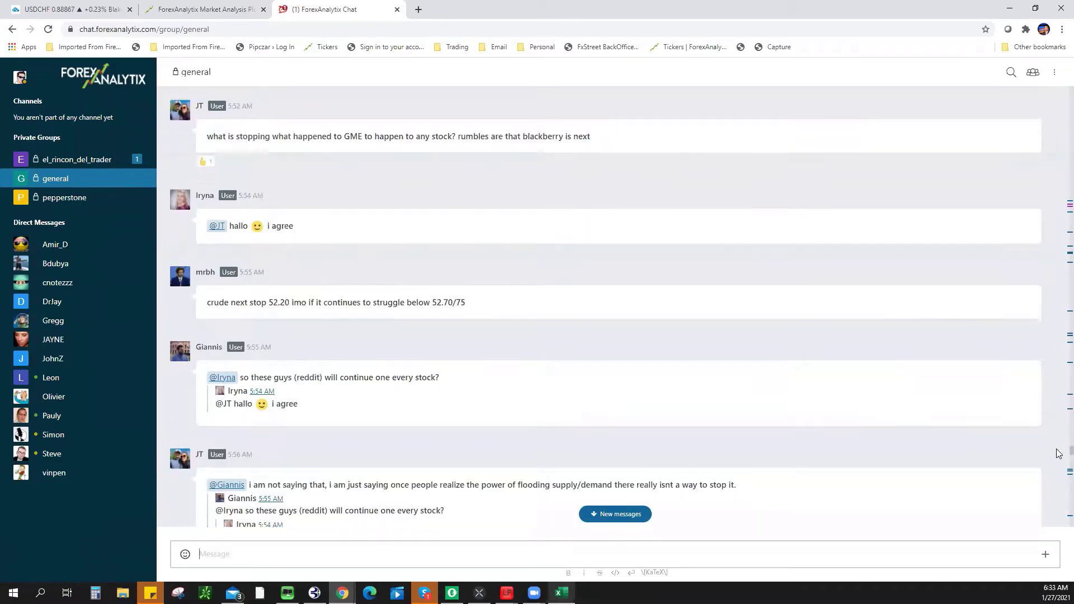
{"action": "scroll", "coordinate": [606, 302], "scroll_direction": "up", "scroll_amount": 15}
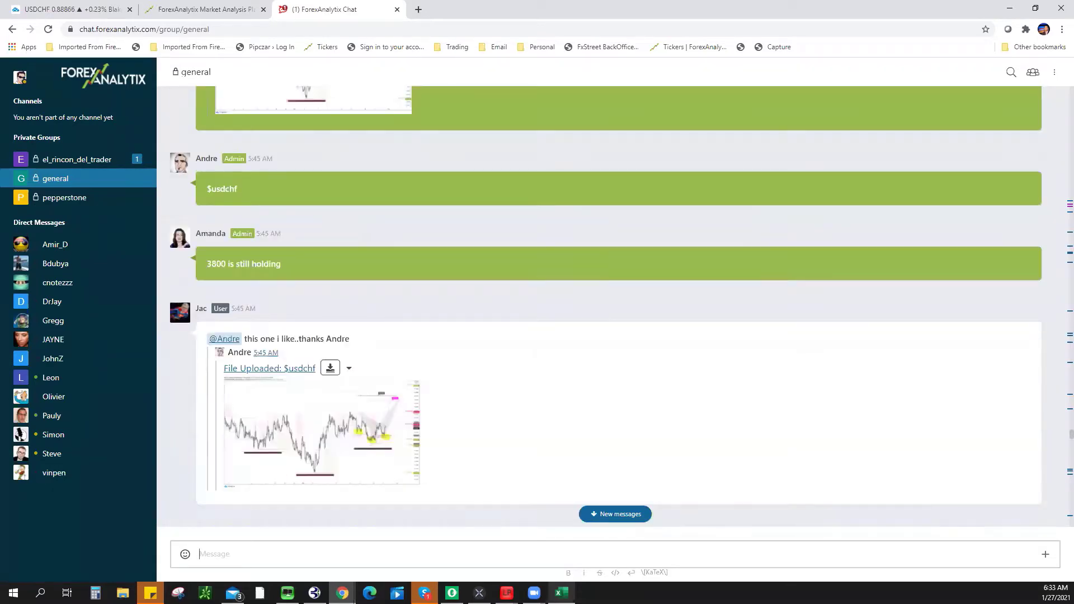
{"action": "scroll", "coordinate": [606, 302], "scroll_direction": "up", "scroll_amount": 10}
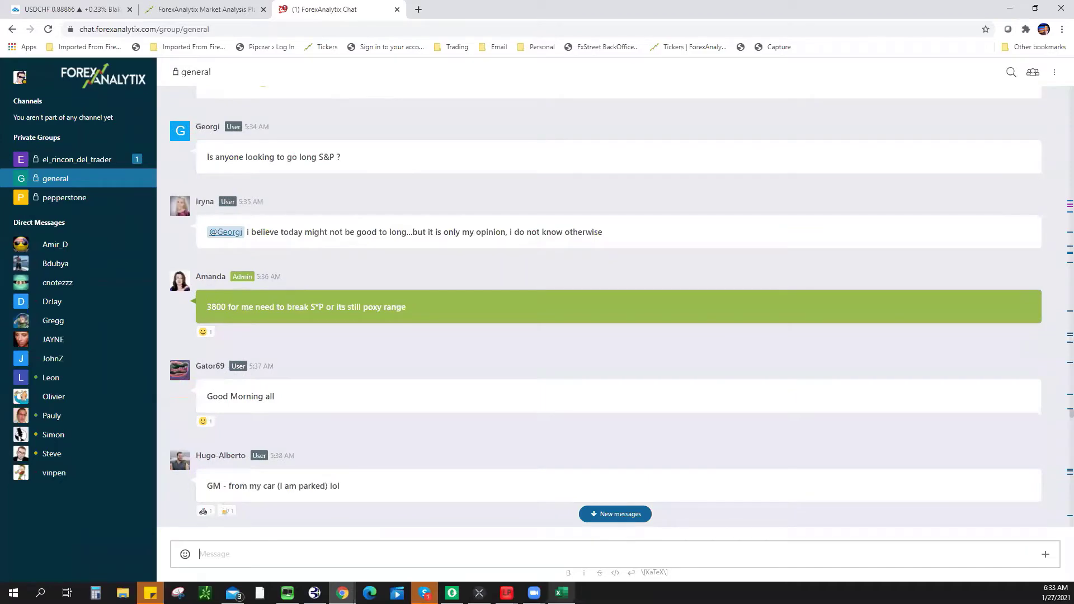
{"action": "scroll", "coordinate": [605, 302], "scroll_direction": "down", "scroll_amount": 20}
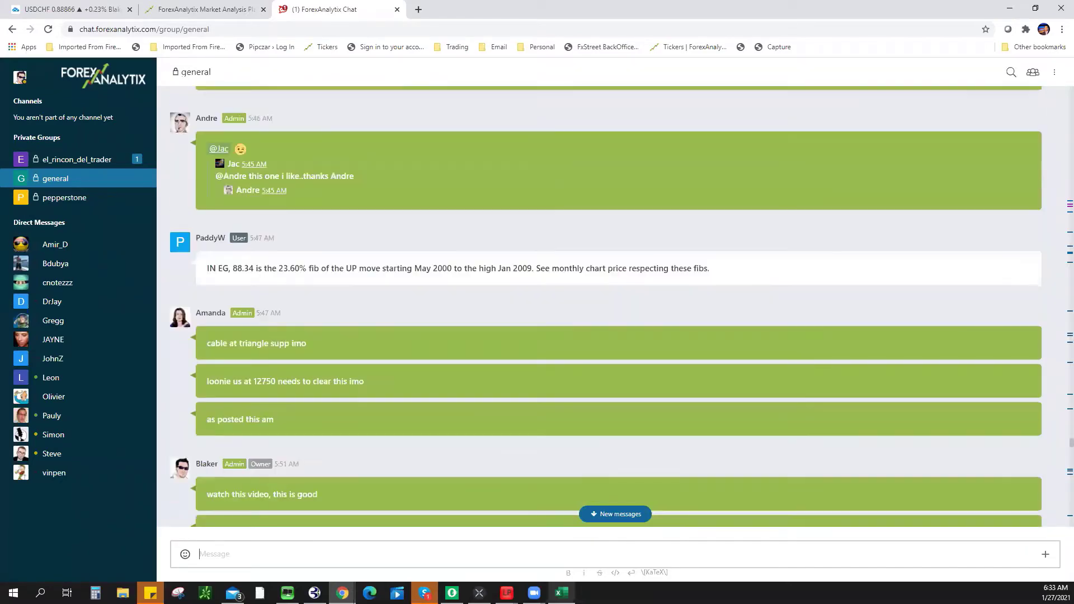
{"action": "scroll", "coordinate": [606, 303], "scroll_direction": "down", "scroll_amount": 20}
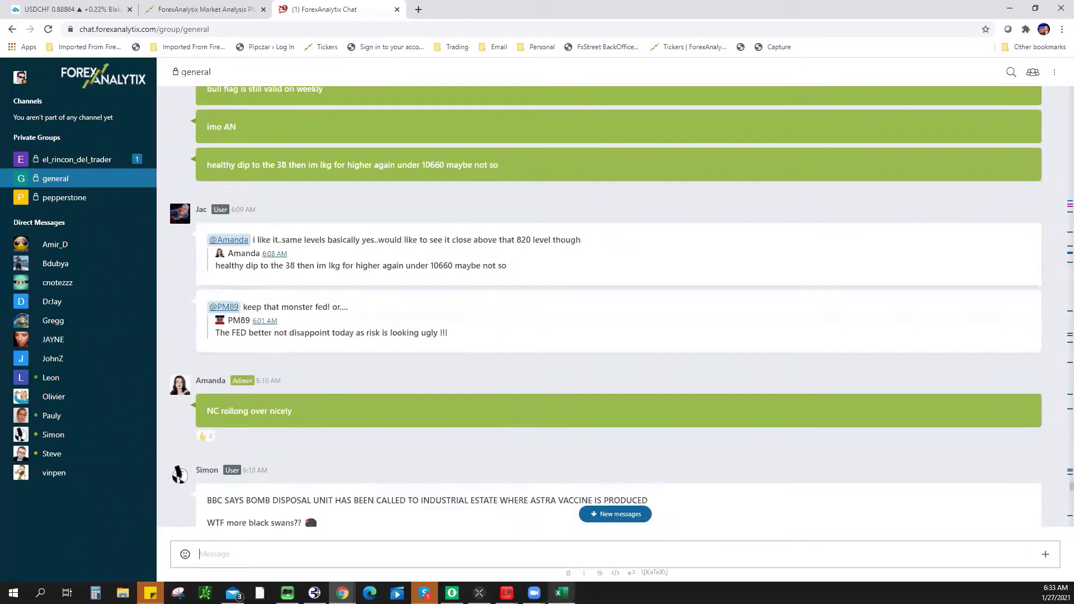
{"action": "scroll", "coordinate": [606, 302], "scroll_direction": "down", "scroll_amount": 20}
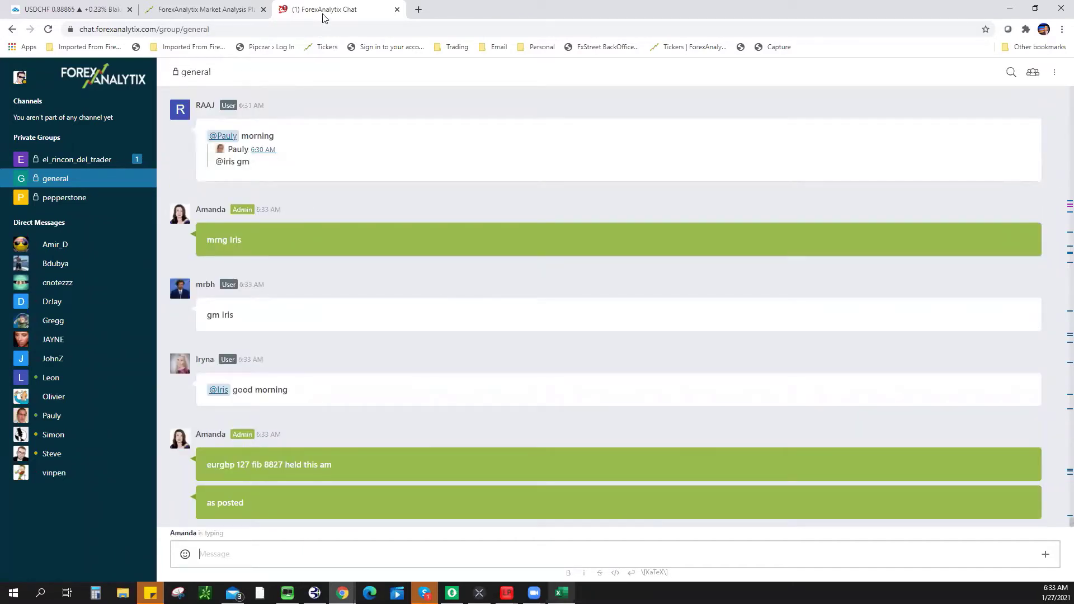
{"action": "left_click", "coordinate": [1055, 72]}
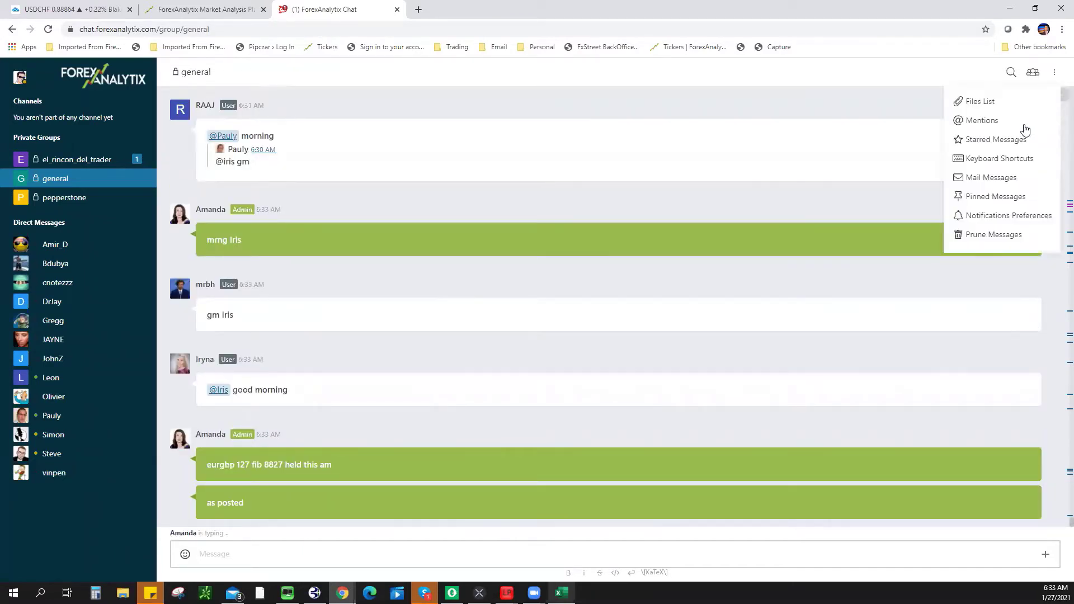
View the shared $usdchf chart from Files List, then extend the USDCHF red horizontal line rightward
{"action": "left_click", "coordinate": [980, 101]}
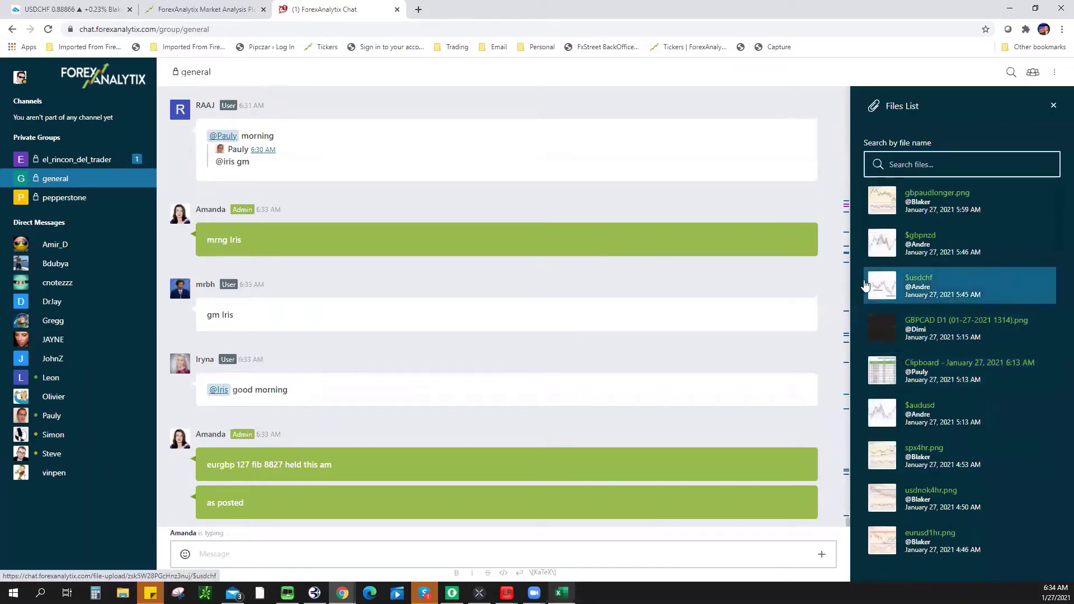
{"action": "left_click", "coordinate": [884, 292]}
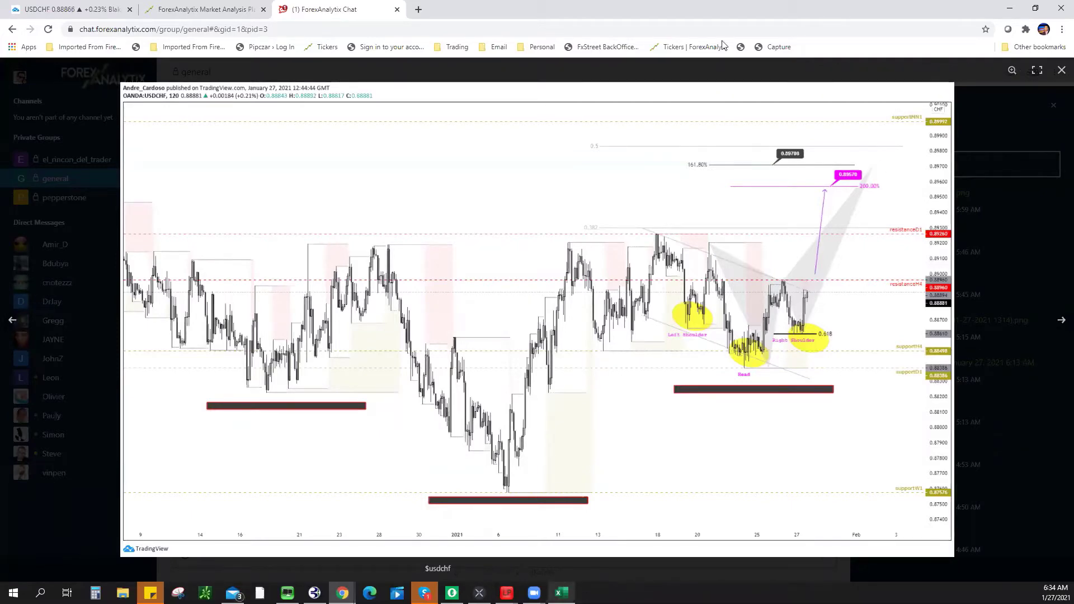
{"action": "key", "text": "ctrl+1"}
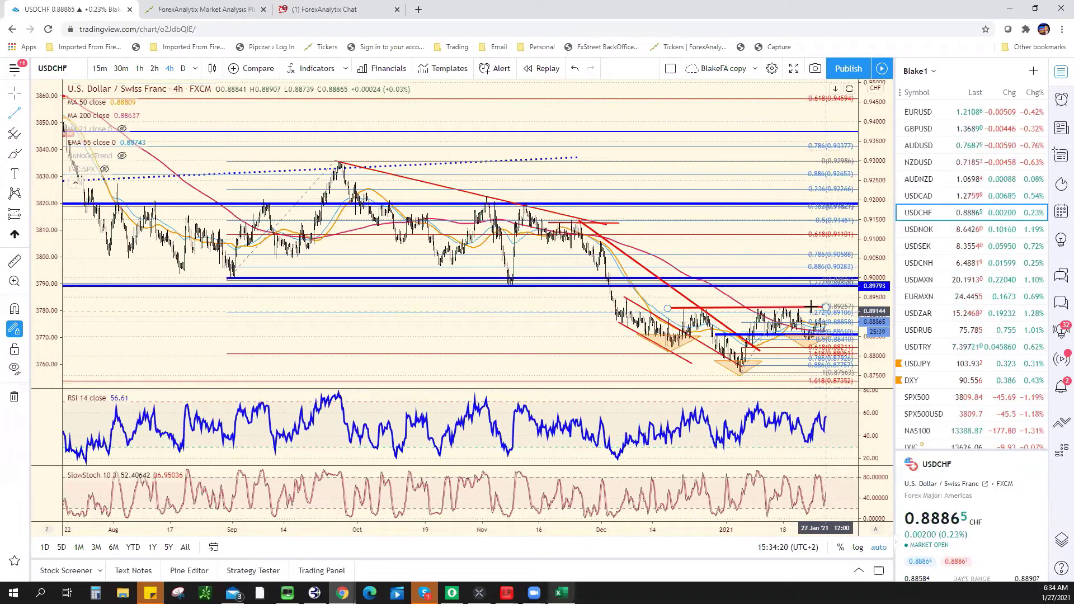
{"action": "scroll", "coordinate": [811, 306], "scroll_direction": "up", "scroll_amount": 5}
{"action": "scroll", "coordinate": [775, 289], "scroll_direction": "up", "scroll_amount": 1}
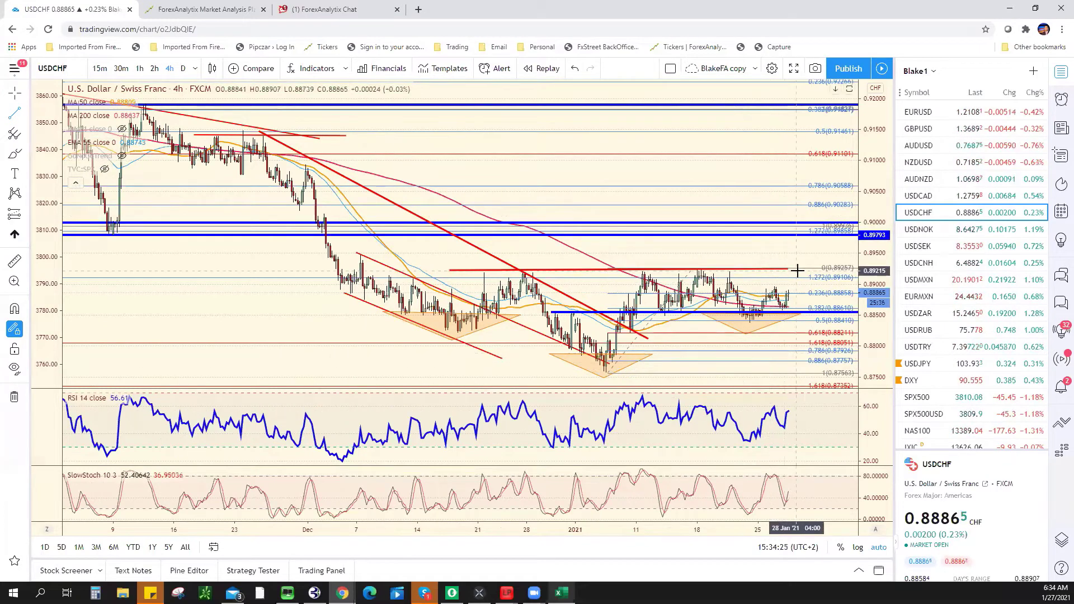
{"action": "left_click_drag", "start_coordinate": [791, 269], "coordinate": [812, 269]}
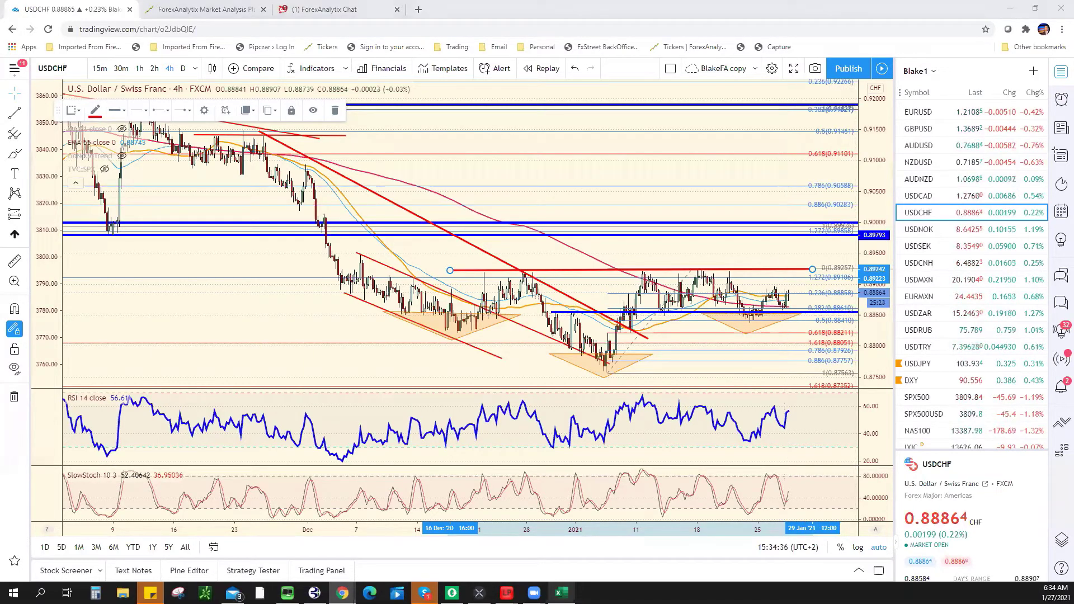
{"action": "key", "text": "alt+Tab"}
Enter USD/CHF support .8850 and resistance .8925*, leaving the G14 bias at Range
{"action": "left_click", "coordinate": [294, 326]}
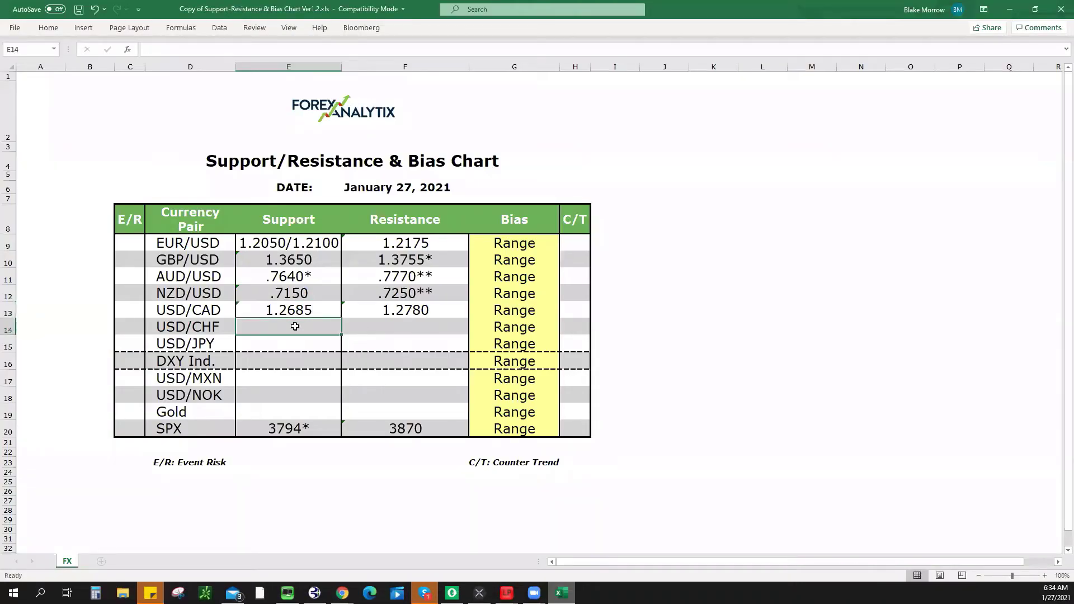
{"action": "type", "text": ".8850"}
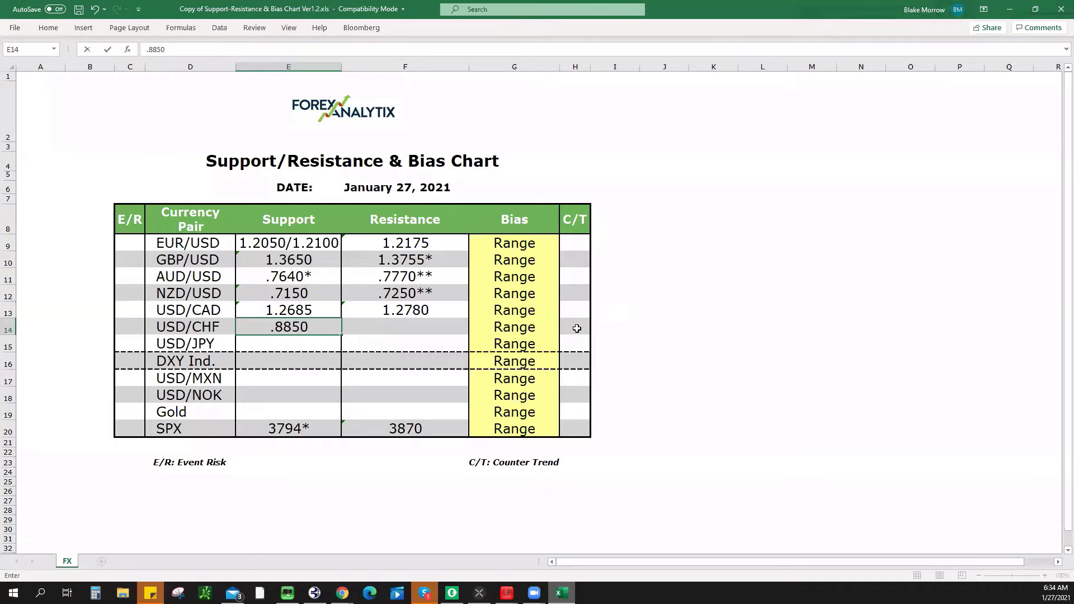
{"action": "left_click", "coordinate": [427, 323]}
{"action": "type", "text": ".89"}
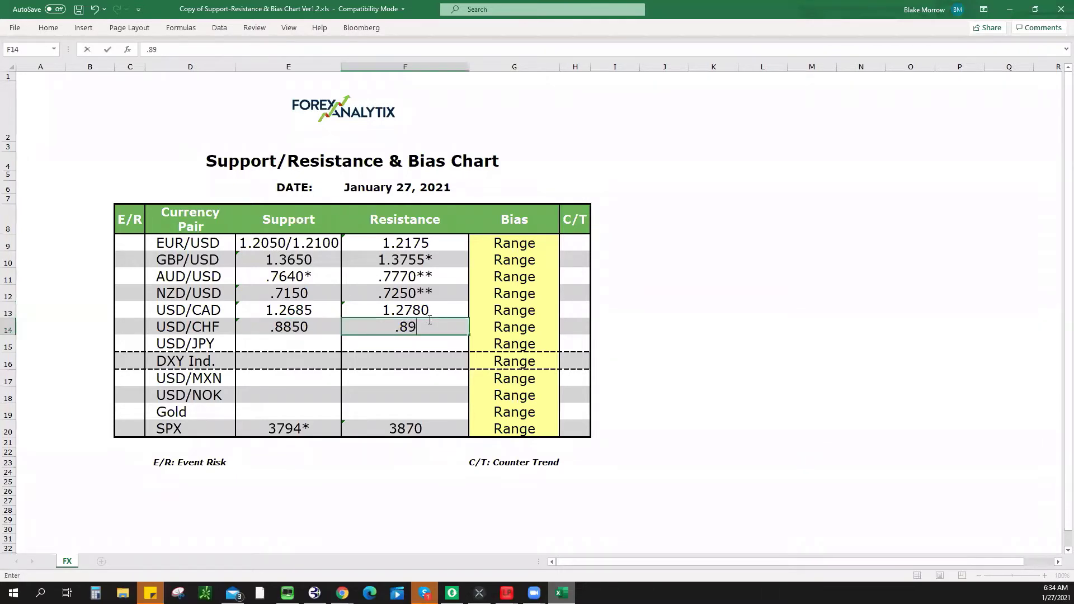
{"action": "type", "text": "25*"}
{"action": "left_click", "coordinate": [527, 329]}
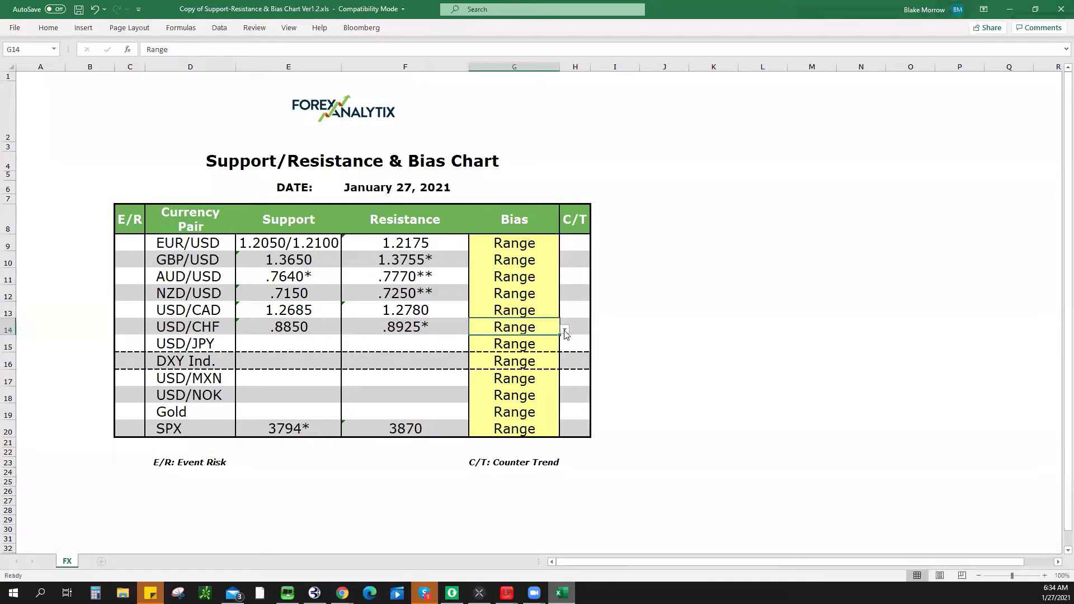
{"action": "left_click", "coordinate": [564, 331]}
{"action": "left_click", "coordinate": [554, 339]}
{"action": "left_click", "coordinate": [564, 330]}
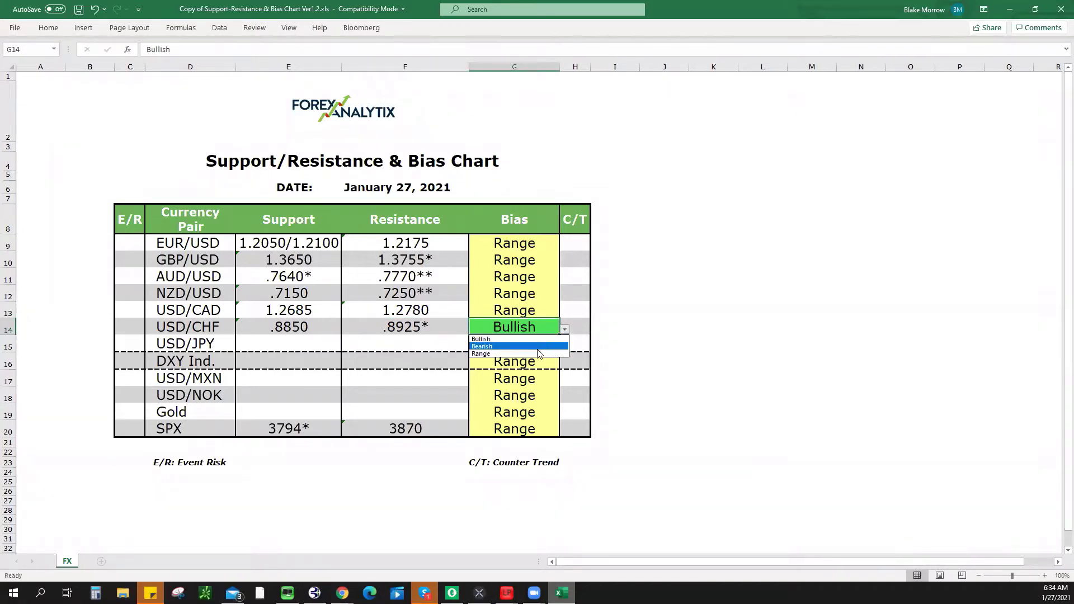
{"action": "left_click", "coordinate": [535, 354]}
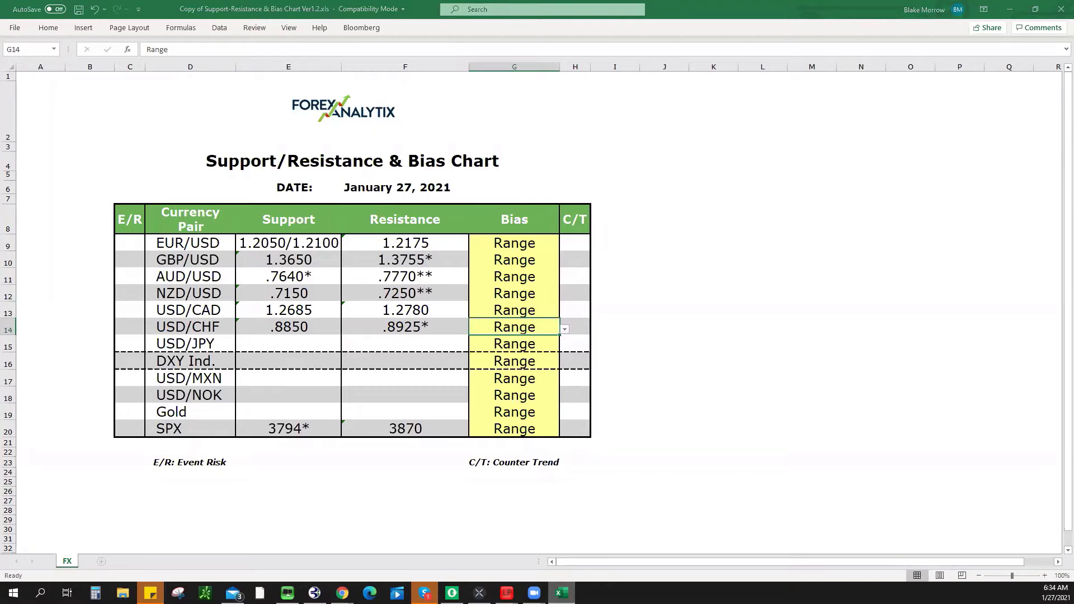
{"action": "key", "text": "alt+Tab"}
{"action": "key", "text": "Down"}
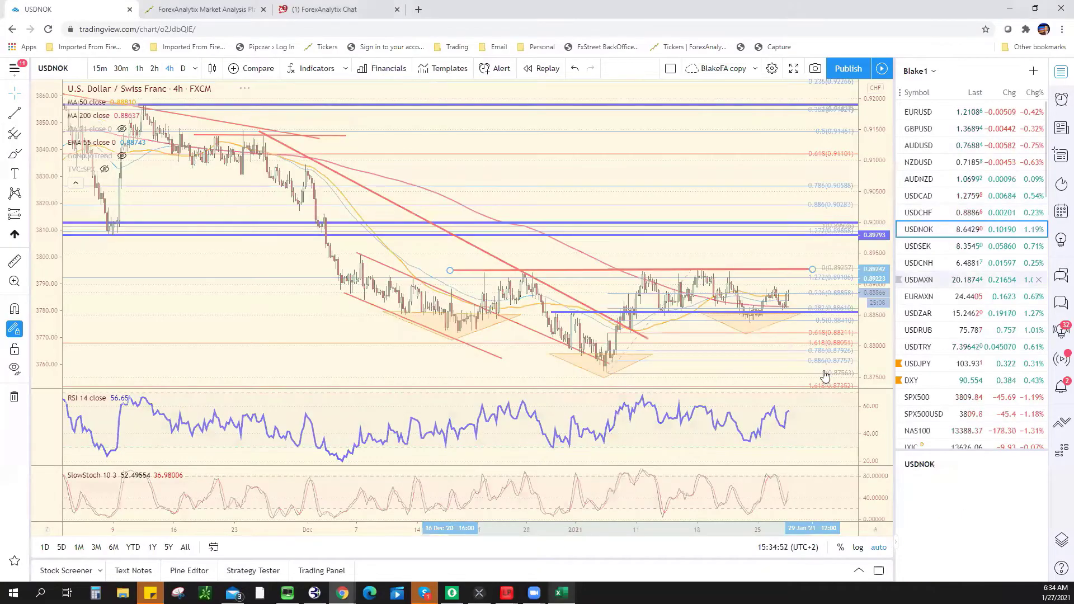
Zoom the USDNOK 4-hour chart to late November through early February to study price action
{"action": "scroll", "coordinate": [733, 271], "scroll_direction": "up", "scroll_amount": 3}
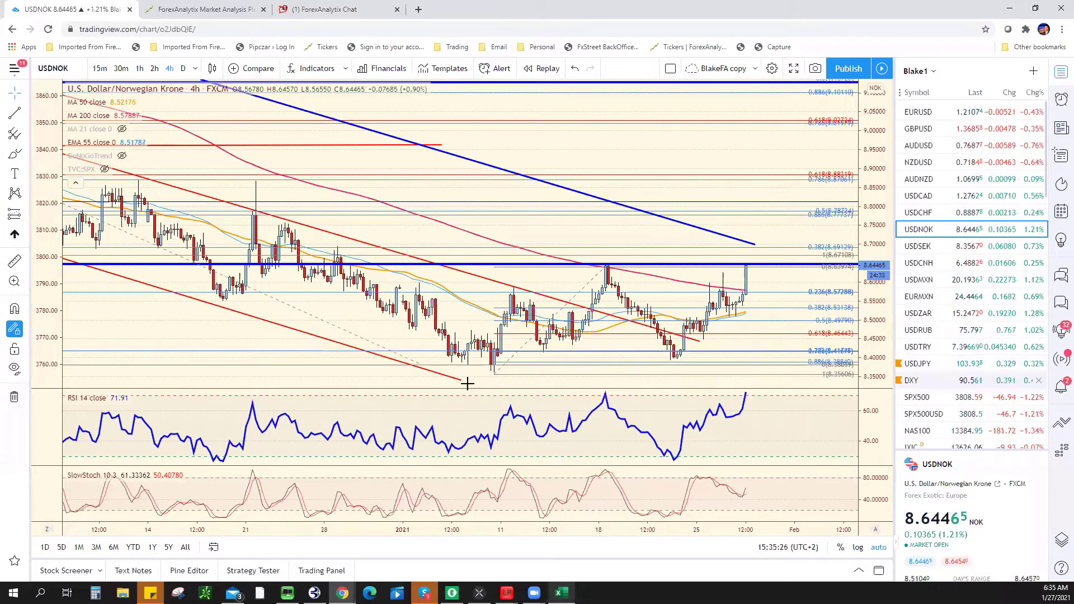
{"action": "scroll", "coordinate": [770, 348], "scroll_direction": "down", "scroll_amount": 2}
{"action": "scroll", "coordinate": [770, 348], "scroll_direction": "down", "scroll_amount": 2}
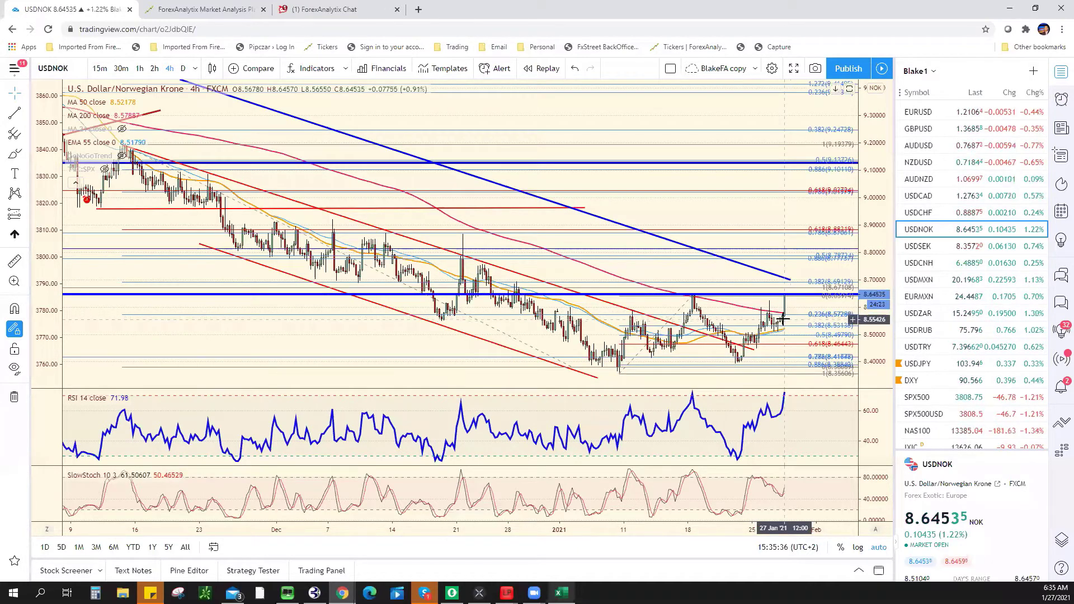
{"action": "scroll", "coordinate": [782, 329], "scroll_direction": "down", "scroll_amount": 5}
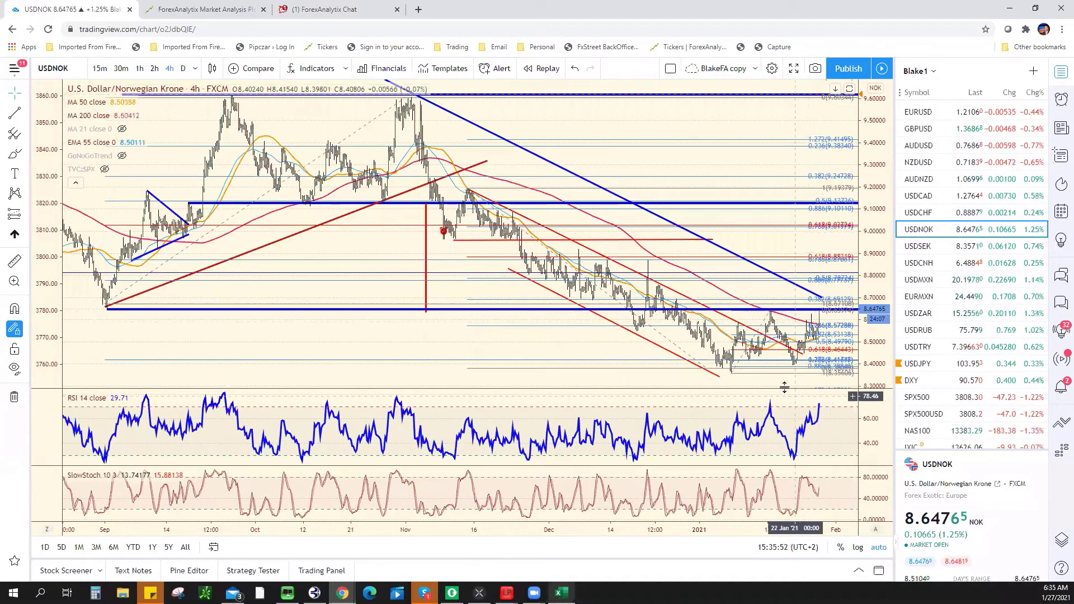
{"action": "scroll", "coordinate": [780, 386], "scroll_direction": "up", "scroll_amount": 6}
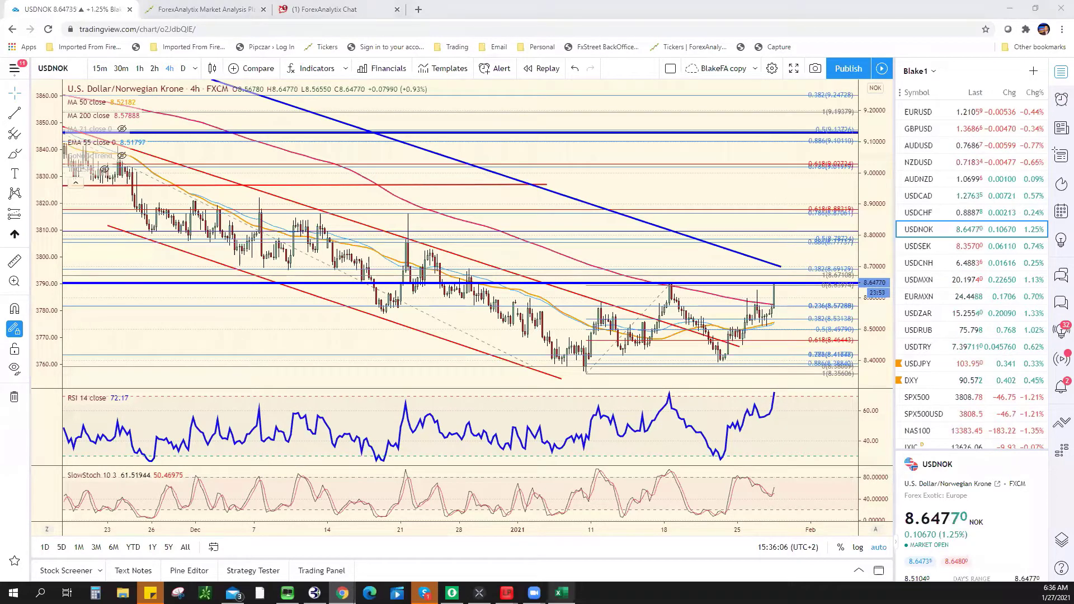
{"action": "key", "text": "alt+Tab"}
Enter USD/NOK resistance 8.6500/8.70** in F18, checking the USDNOK chart
{"action": "left_click", "coordinate": [396, 395]}
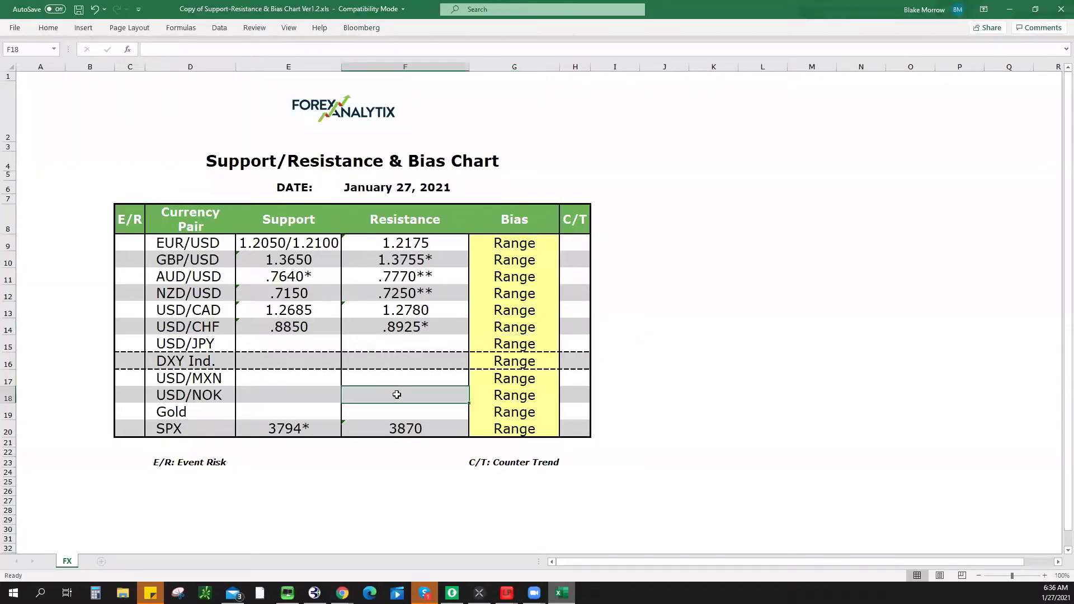
{"action": "type", "text": "8.650"}
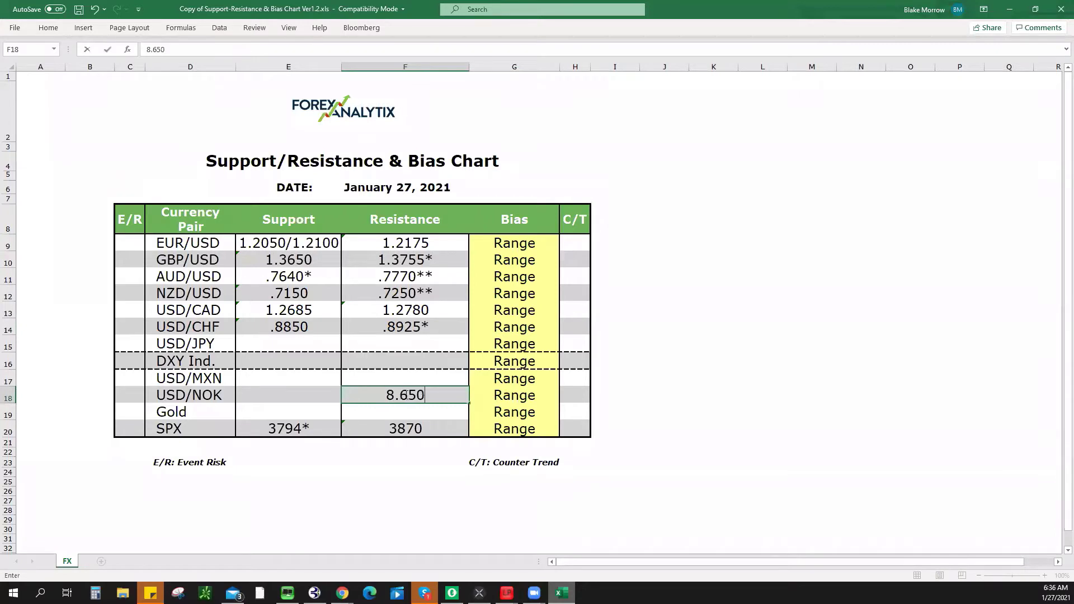
{"action": "type", "text": "0/8.70"}
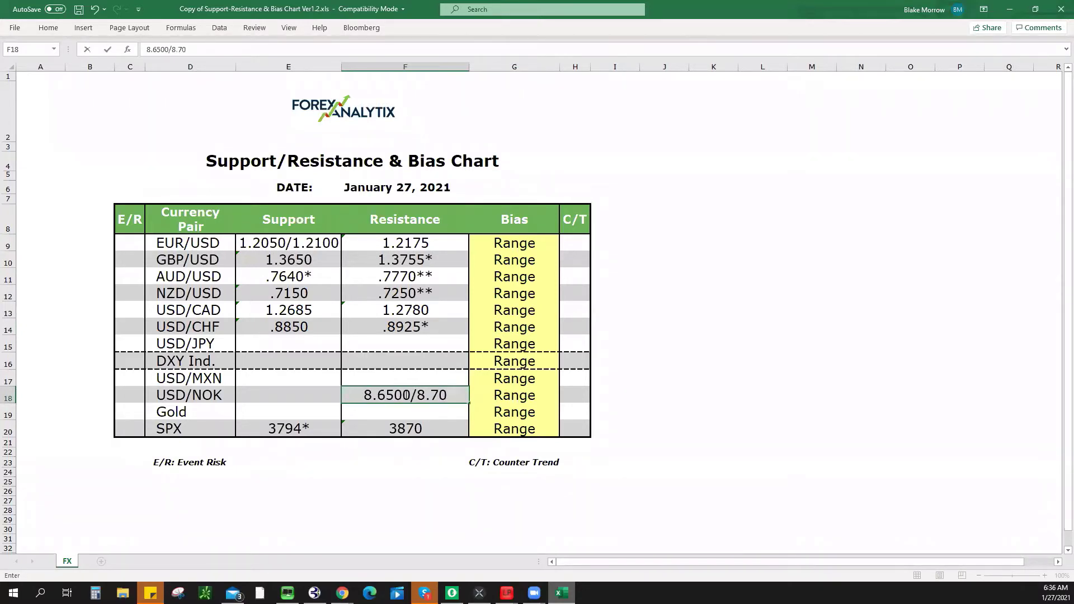
{"action": "type", "text": "**"}
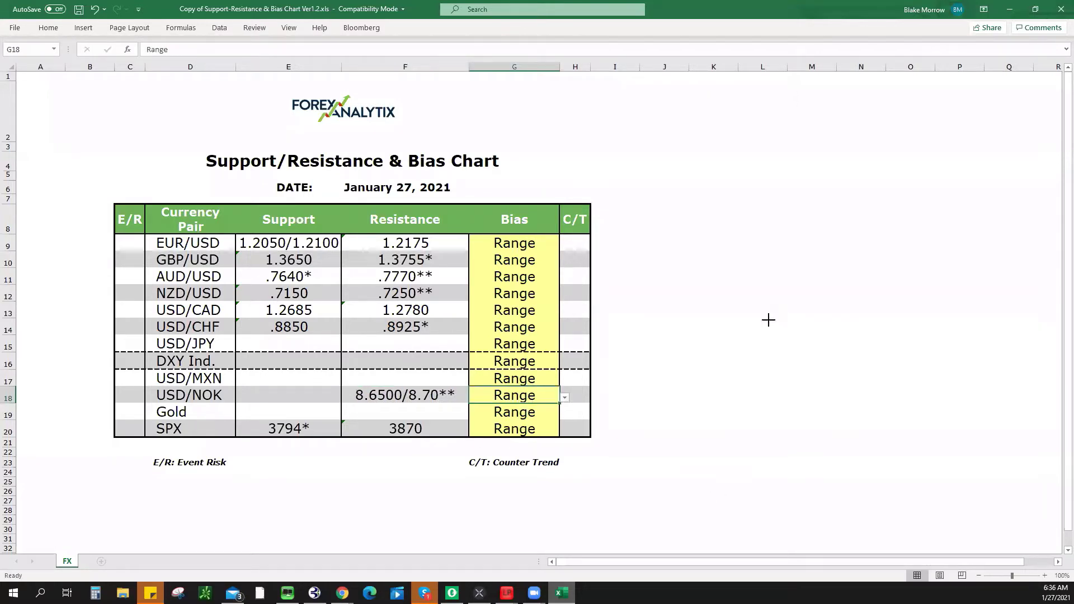
{"action": "key", "text": "alt+Tab"}
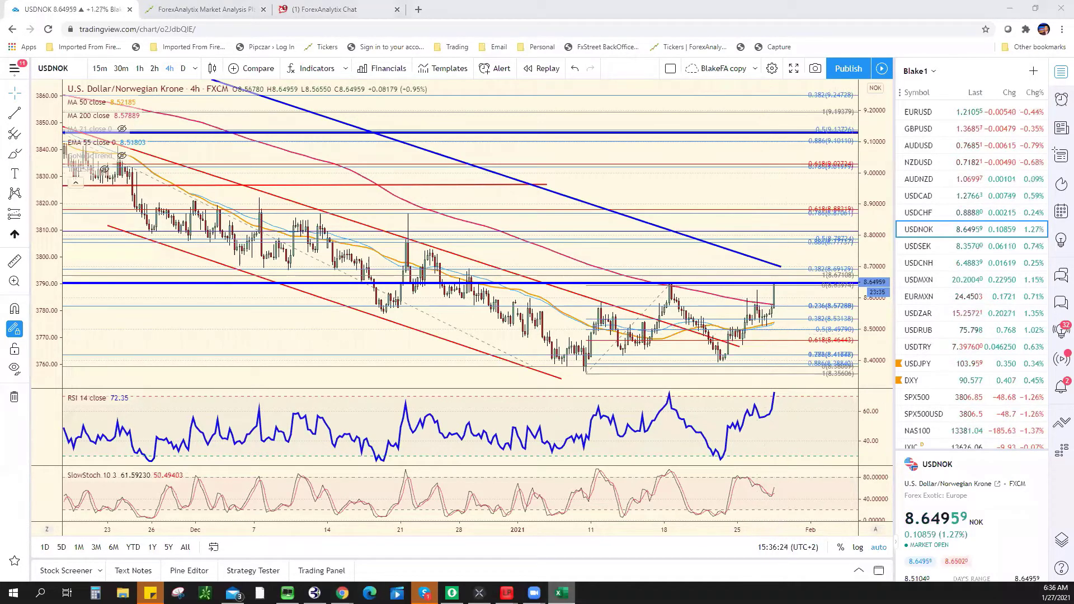
{"action": "key", "text": "alt+Tab"}
Enter USD/NOK support 8.5000 in E18 and return to the USDNOK chart
{"action": "left_click", "coordinate": [299, 395]}
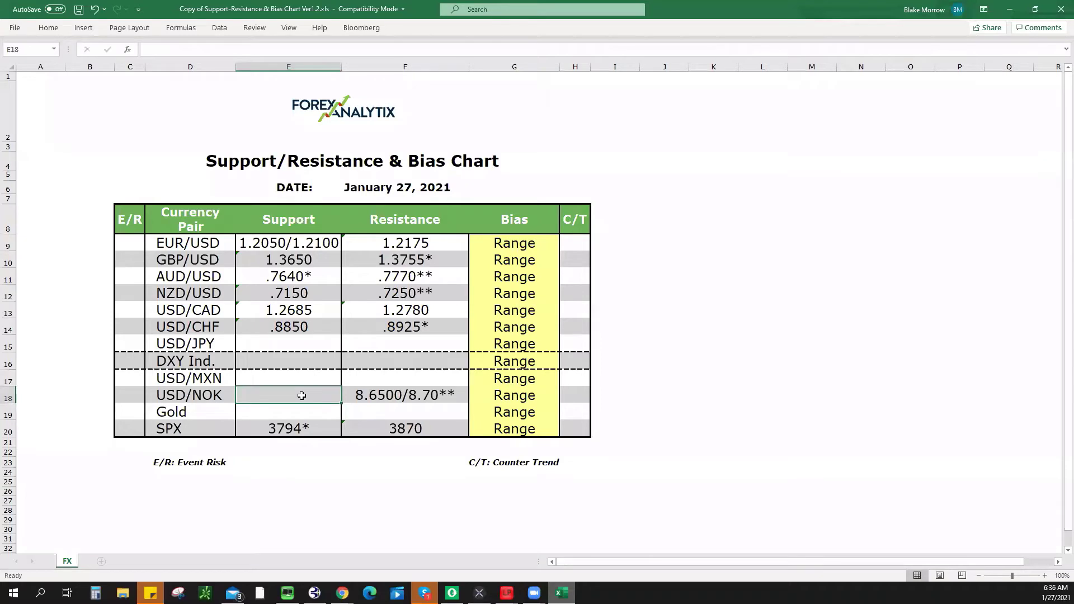
{"action": "type", "text": "8.5000"}
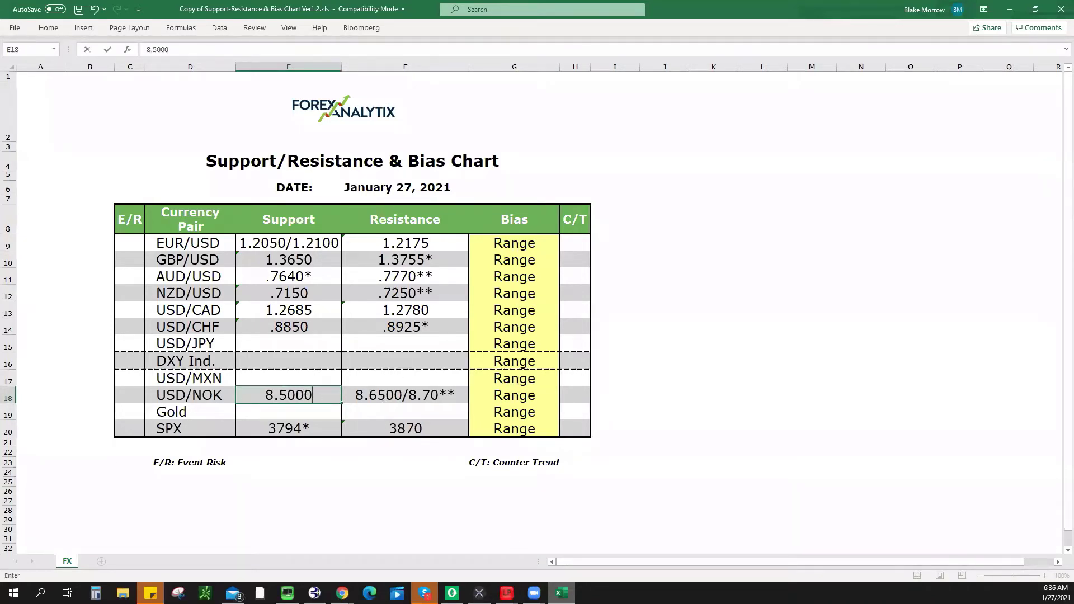
{"action": "key", "text": "alt+Tab"}
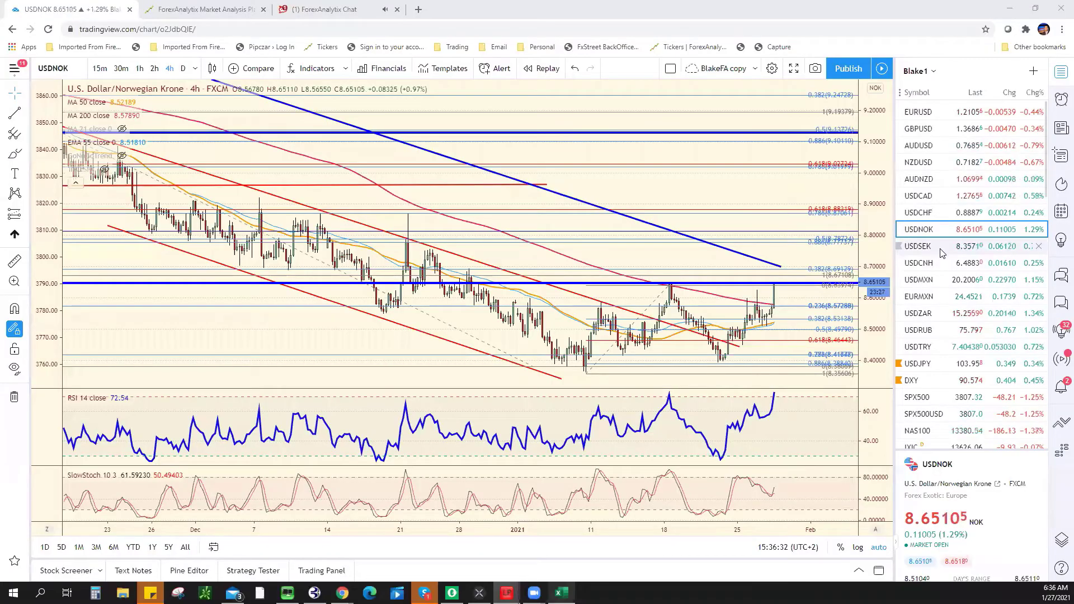
Switch to USDMXN and extend the red descending trendline's right end down toward the latest bars
{"action": "left_click", "coordinate": [951, 281]}
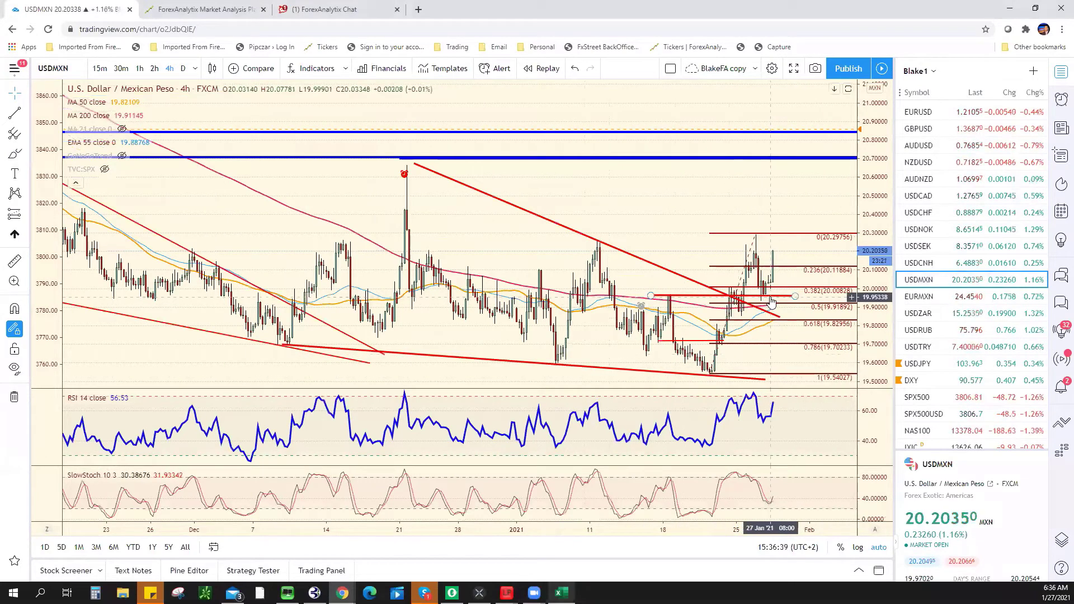
{"action": "left_click_drag", "start_coordinate": [745, 344], "coordinate": [707, 256]}
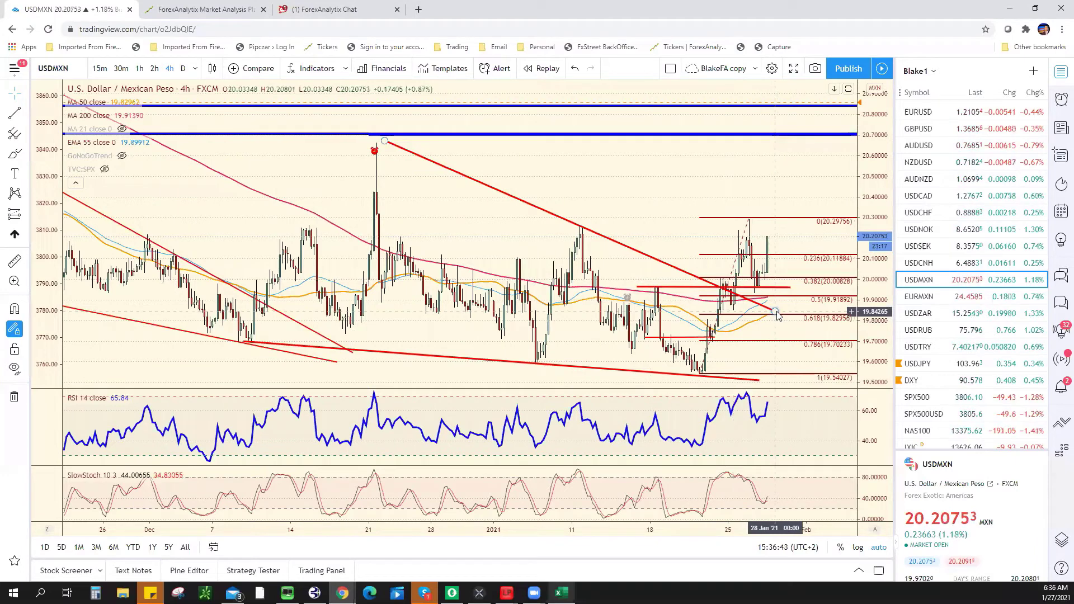
{"action": "left_click_drag", "start_coordinate": [776, 311], "coordinate": [801, 314]}
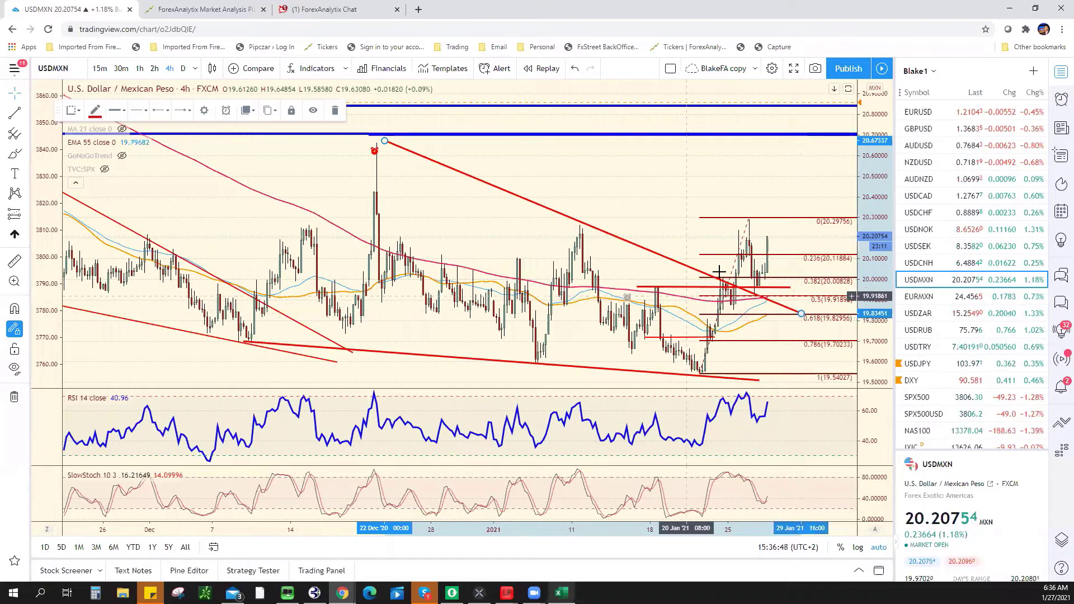
{"action": "left_click_drag", "start_coordinate": [647, 266], "coordinate": [768, 272]}
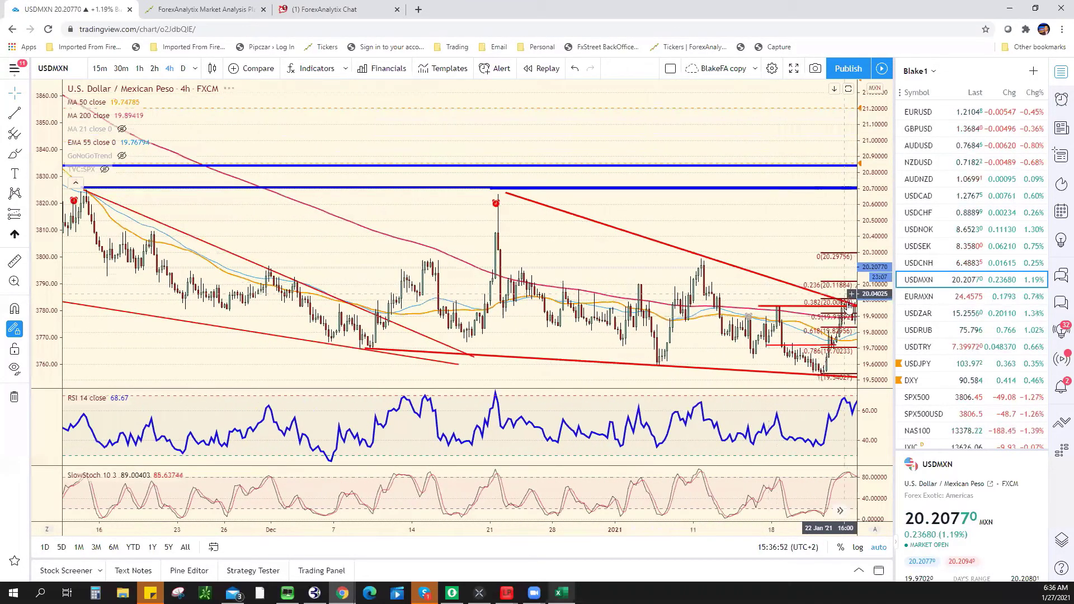
{"action": "scroll", "coordinate": [704, 293], "scroll_direction": "right", "scroll_amount": 5}
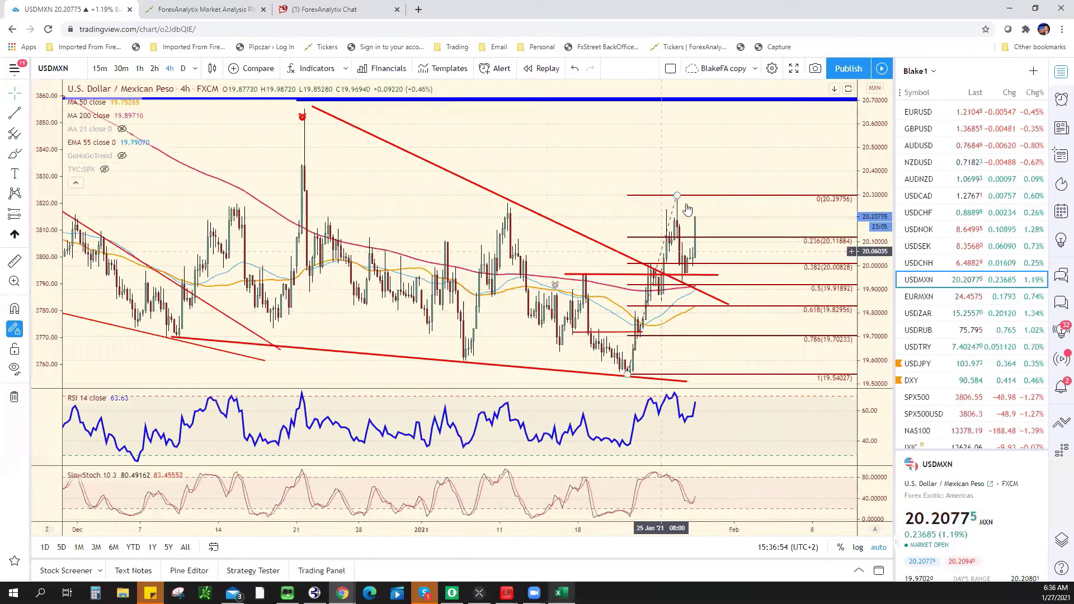
{"action": "left_click", "coordinate": [682, 287]}
{"action": "left_click", "coordinate": [684, 287]}
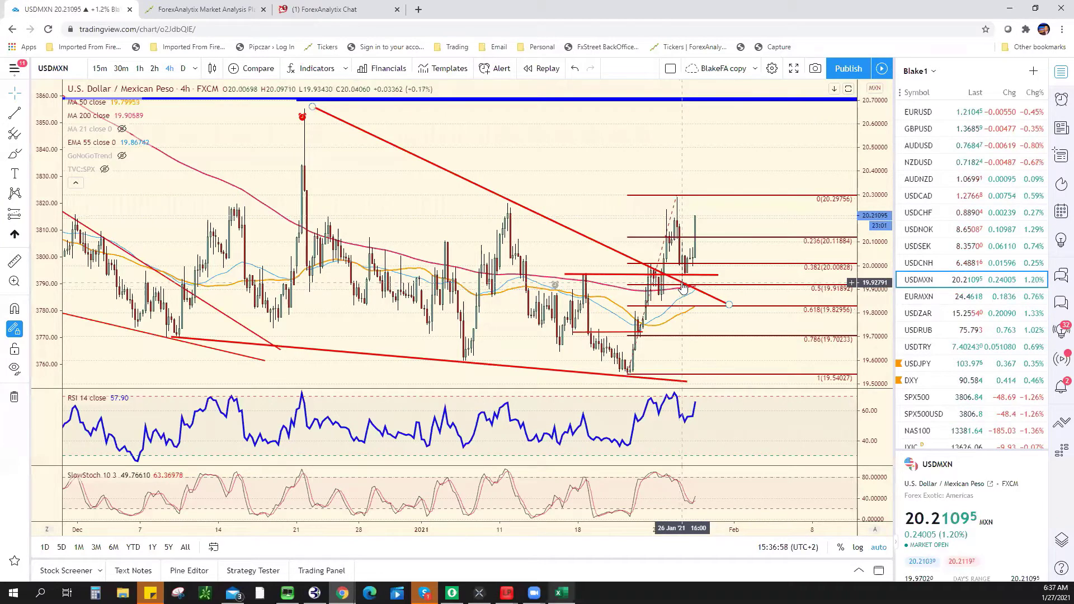
{"action": "left_click", "coordinate": [693, 261]}
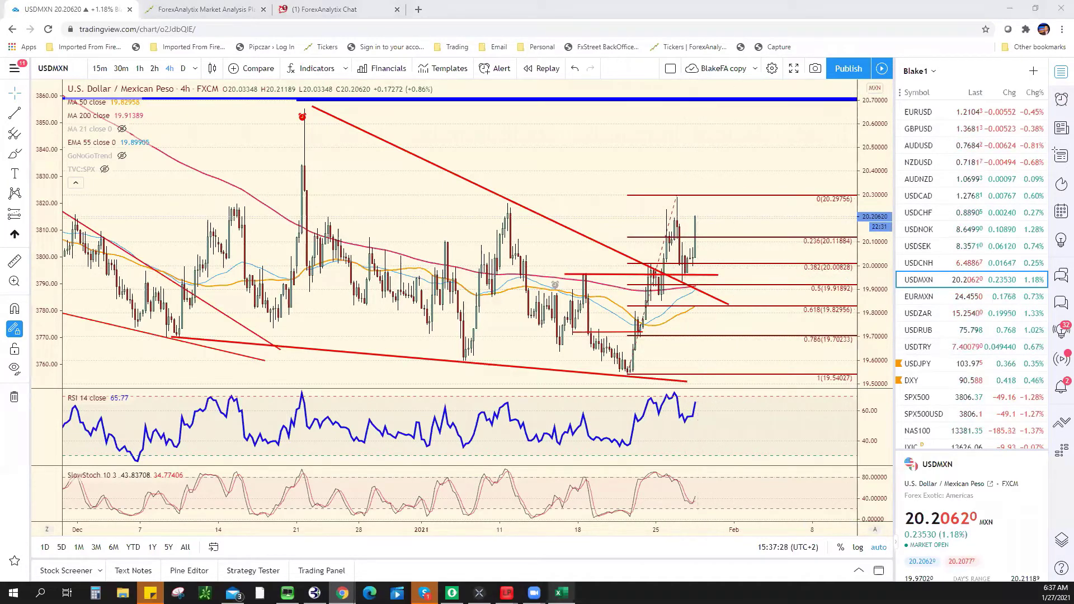
{"action": "key", "text": "alt+Tab"}
Enter USD/MXN support 20.000 and resistance 20.300* in row 17
{"action": "left_click", "coordinate": [291, 375]}
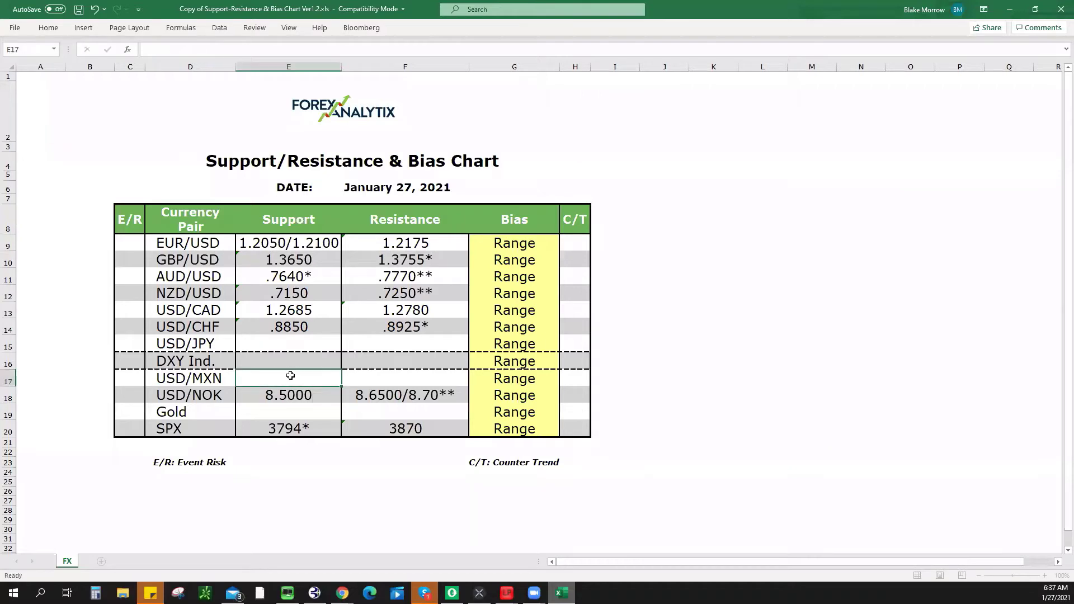
{"action": "type", "text": "20.000"}
{"action": "key", "text": "Tab"}
{"action": "type", "text": "20"}
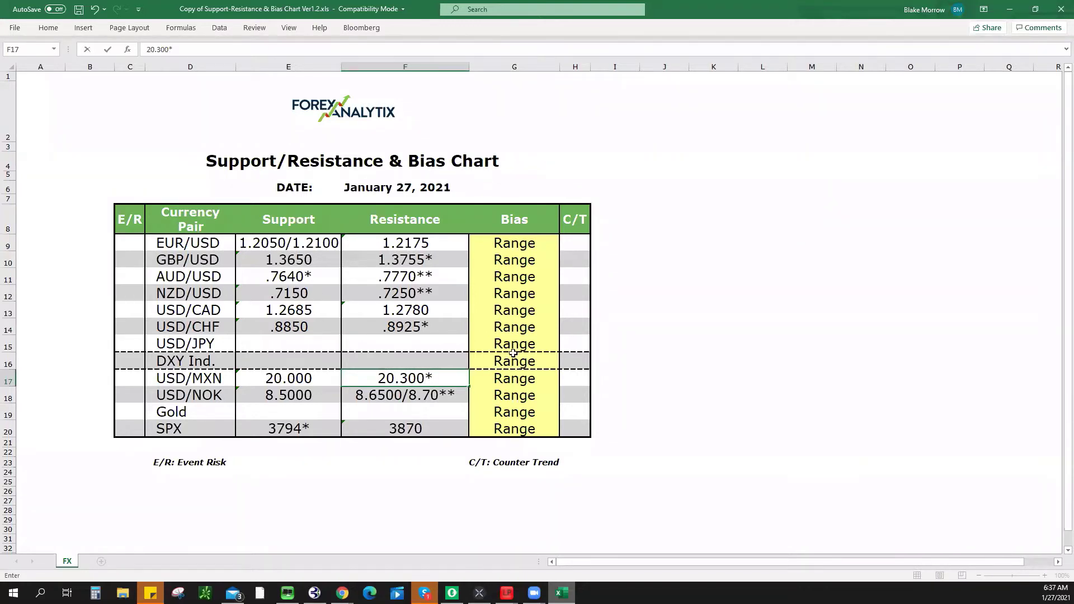
Leave the USD/MXN bias in G17 at Range after briefly trying Bullish
{"action": "left_click", "coordinate": [519, 385]}
{"action": "left_click", "coordinate": [565, 385]}
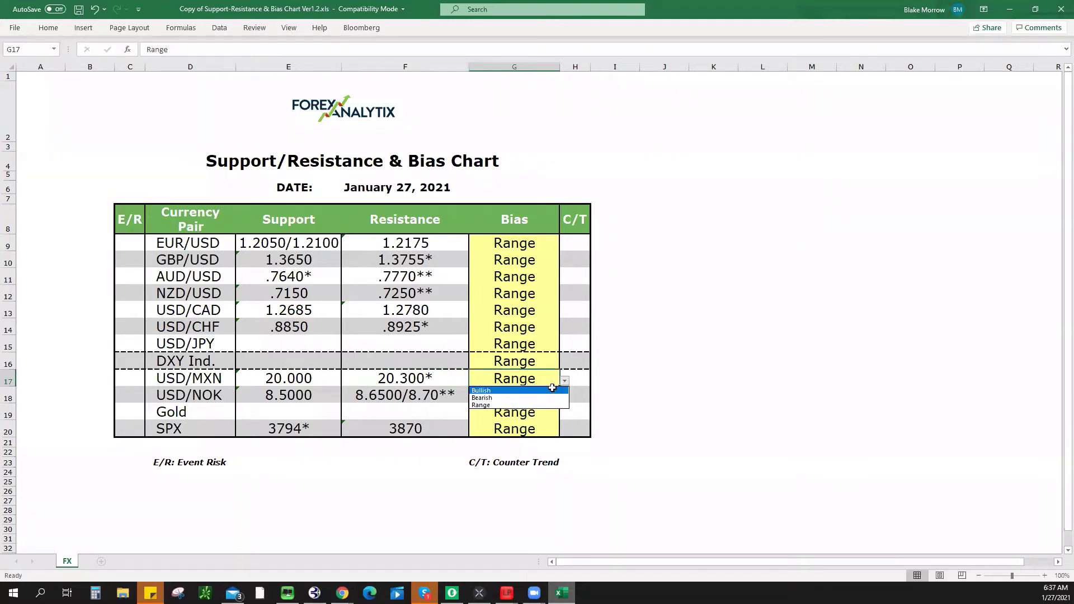
{"action": "left_click", "coordinate": [557, 393]}
{"action": "left_click", "coordinate": [565, 381]}
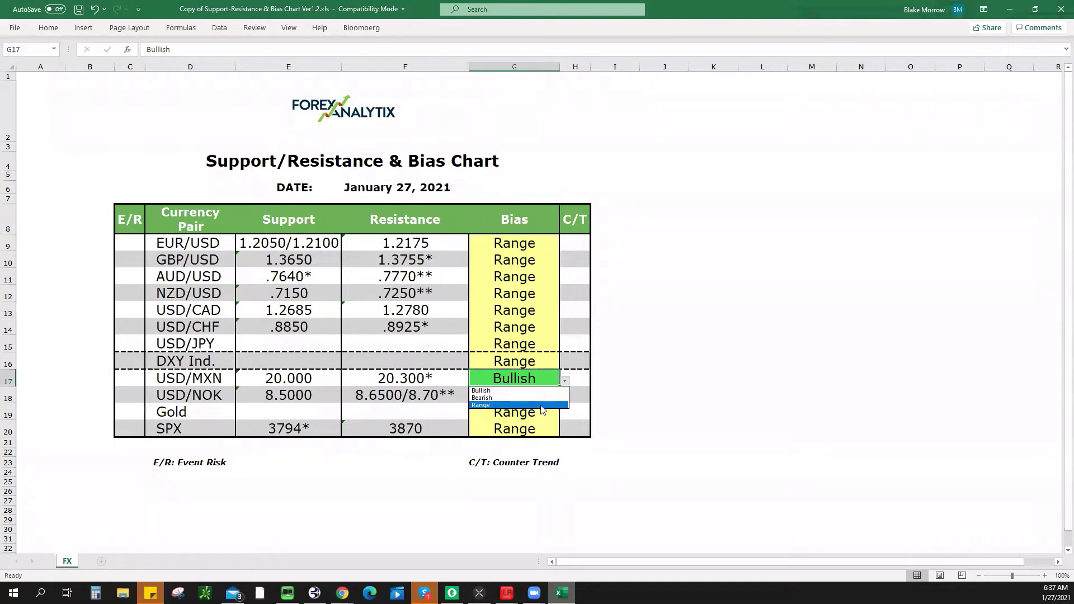
{"action": "left_click", "coordinate": [526, 408]}
{"action": "key", "text": "alt+Tab"}
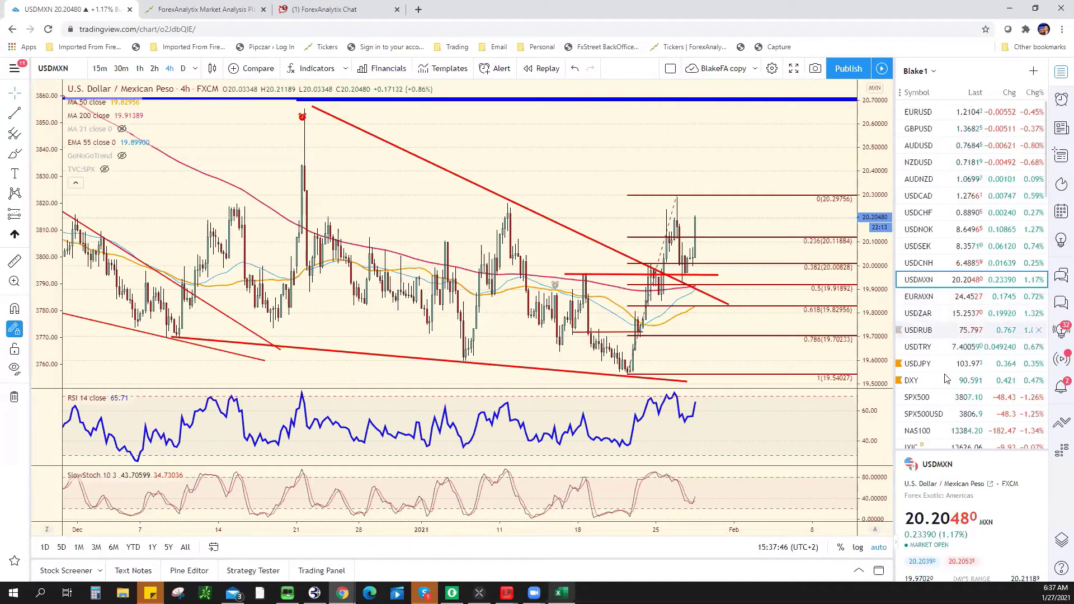
On USDJPY, draw a red descending trendline from the 11 January high to the latest bars
{"action": "scroll", "coordinate": [929, 303], "scroll_direction": "down", "scroll_amount": 2}
{"action": "left_click", "coordinate": [955, 251]}
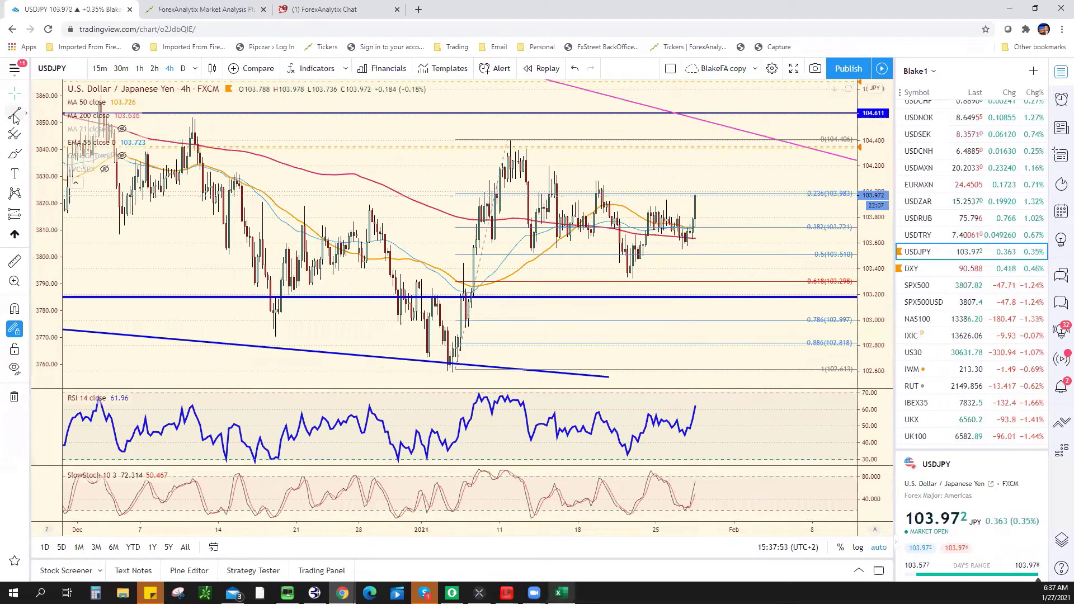
{"action": "key", "text": "alt+t"}
{"action": "left_click", "coordinate": [506, 139]}
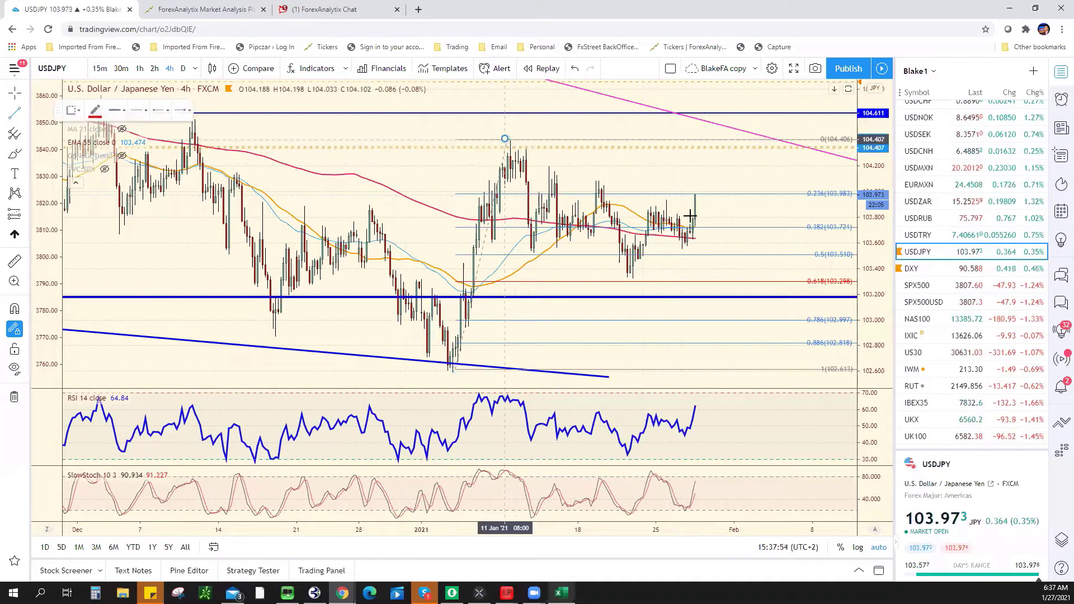
{"action": "left_click", "coordinate": [723, 222]}
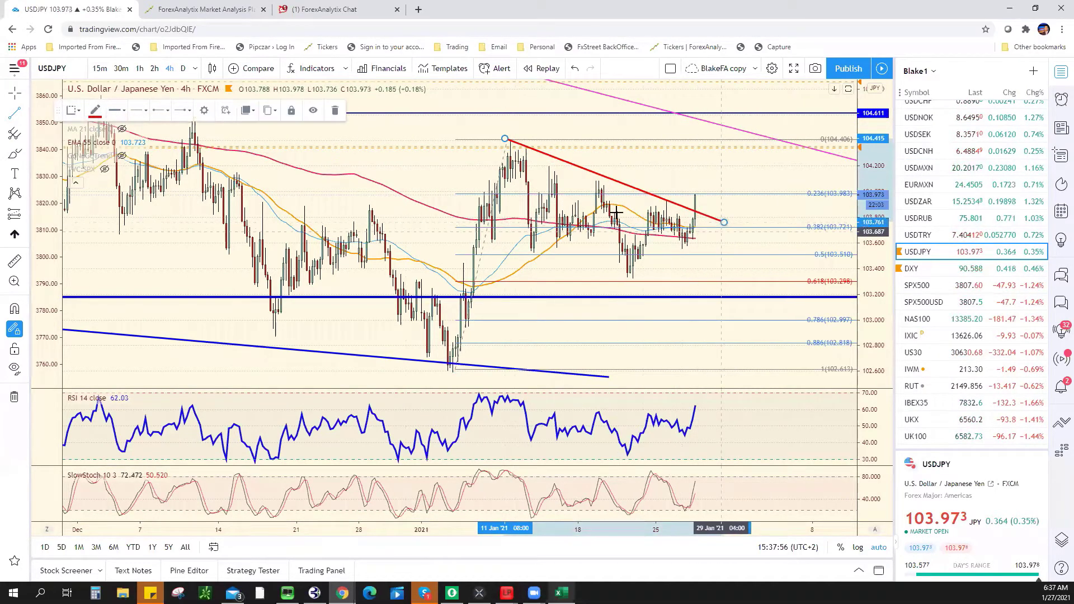
{"action": "left_click_drag", "start_coordinate": [540, 258], "coordinate": [737, 287]}
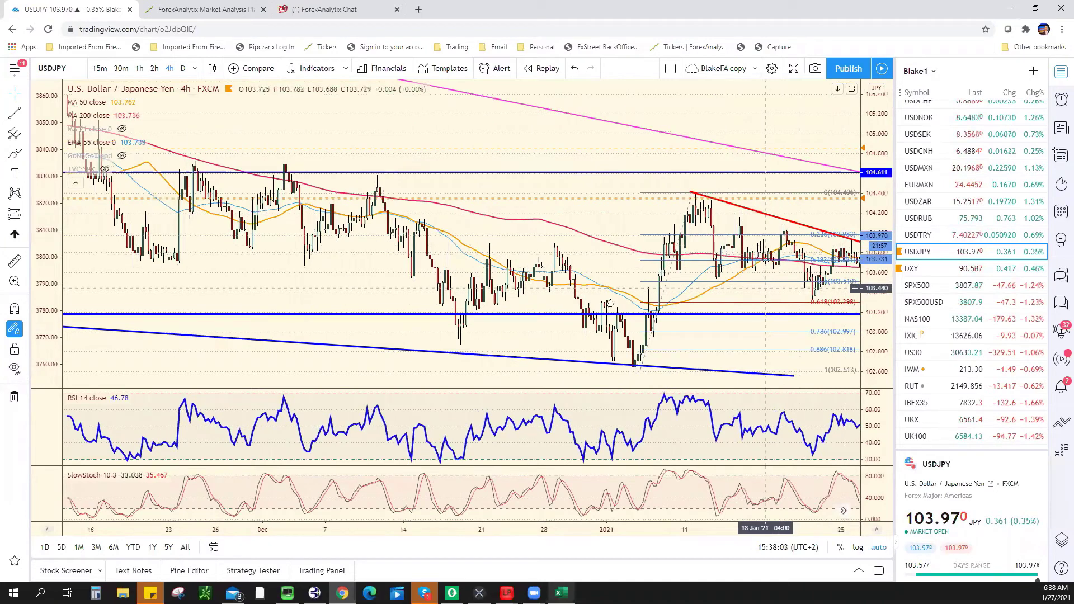
{"action": "key", "text": "alt+r"}
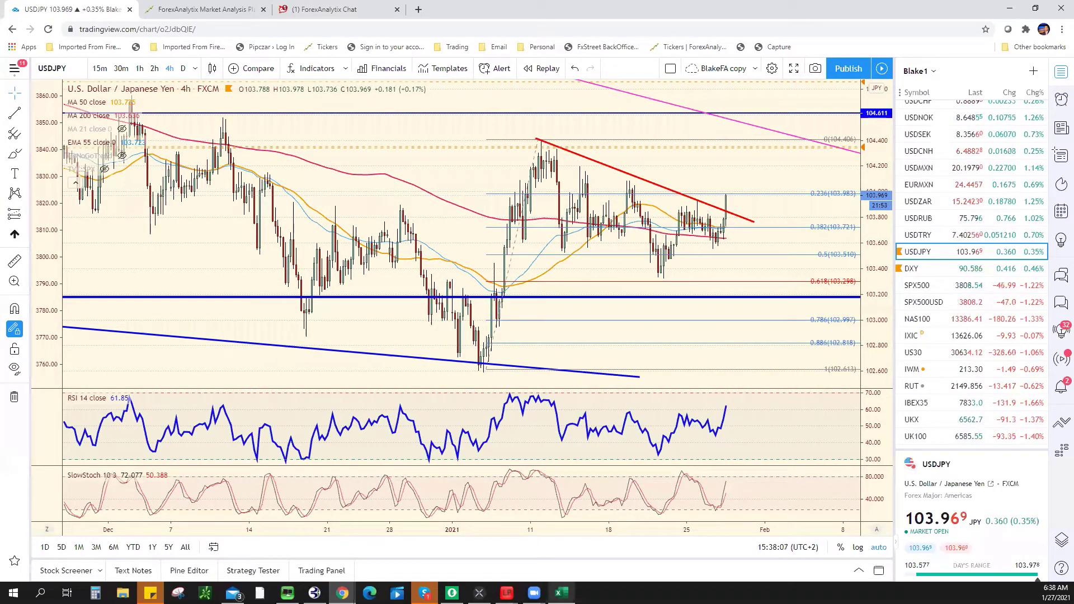
{"action": "key", "text": "alt+Tab"}
Enter USD/JPY resistance 104.40 in F15 and support 103.30 in E15, checking the chart in between
{"action": "left_click", "coordinate": [389, 344]}
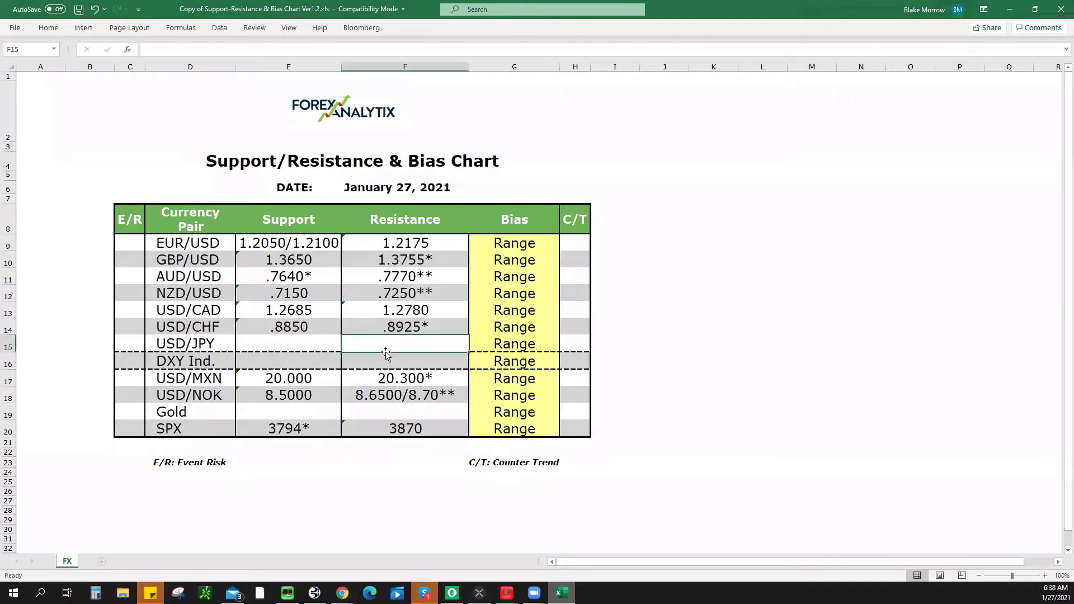
{"action": "type", "text": "104.40"}
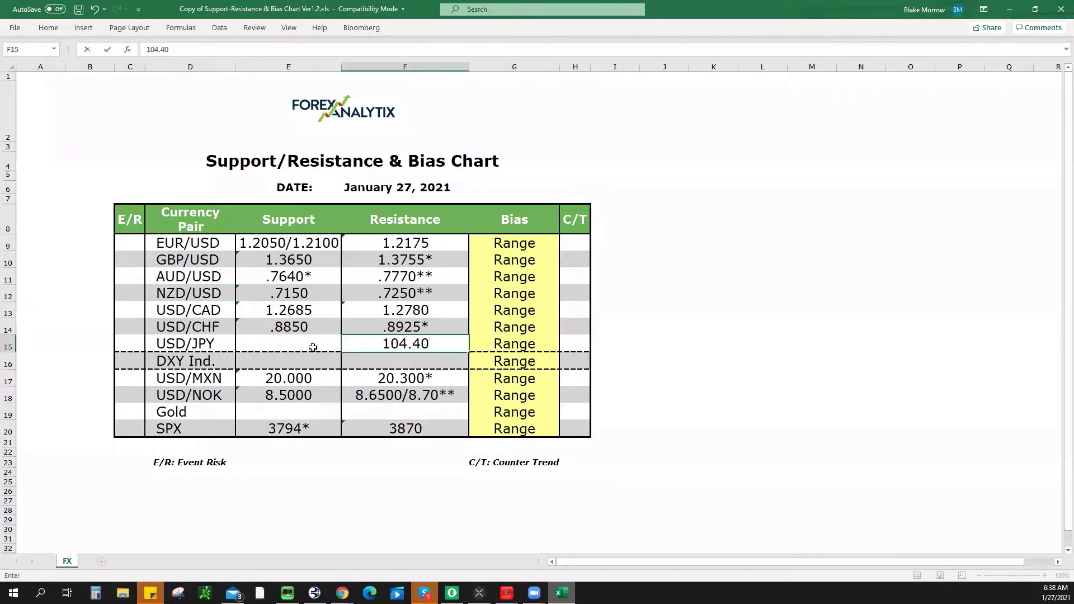
{"action": "left_click", "coordinate": [313, 348]}
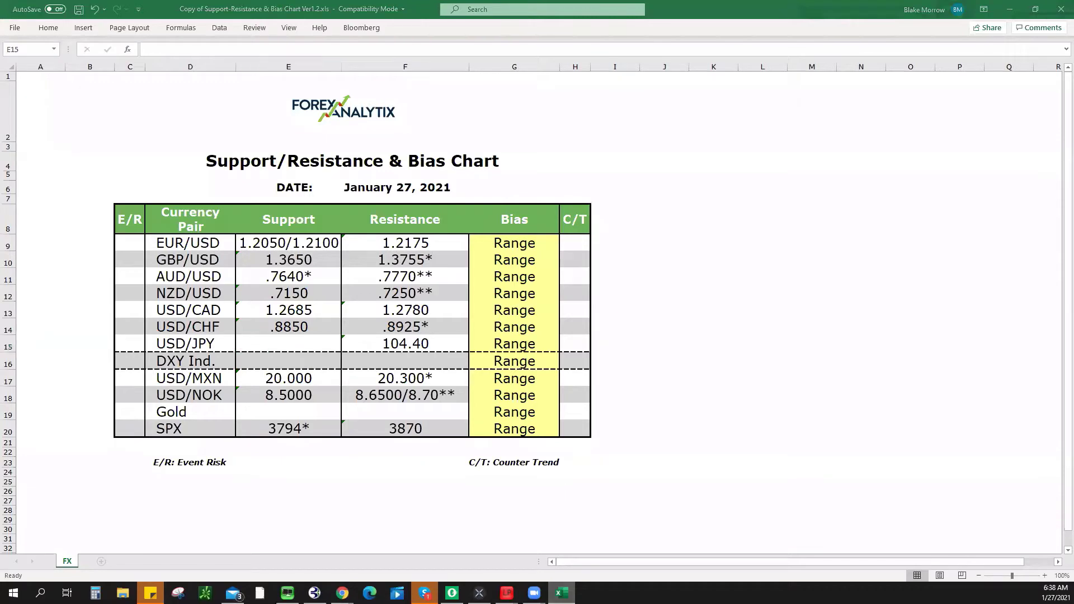
{"action": "key", "text": "alt+Tab"}
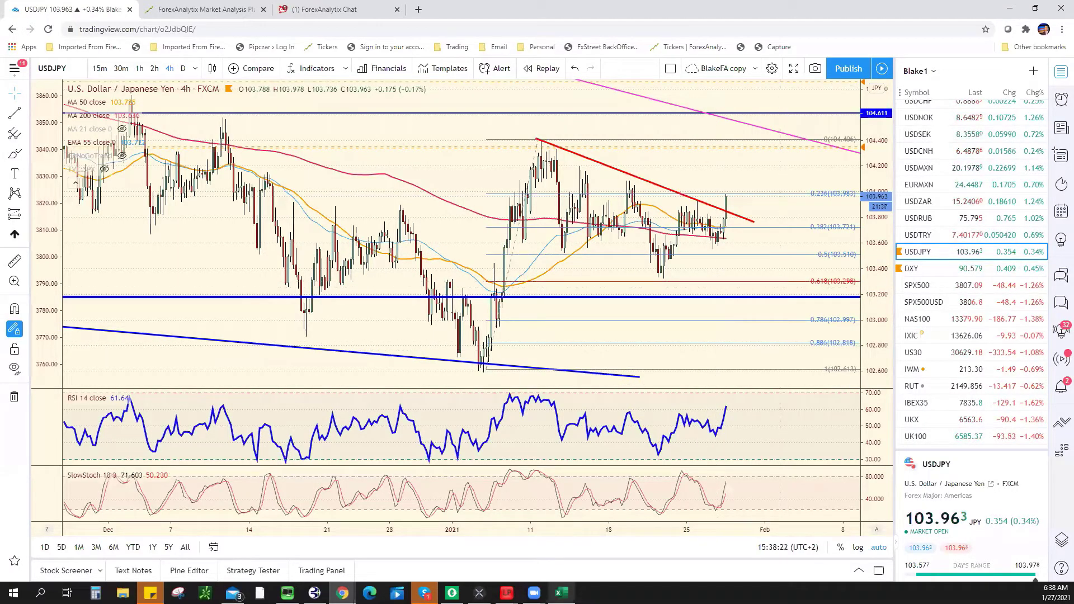
{"action": "key", "text": "alt+Tab"}
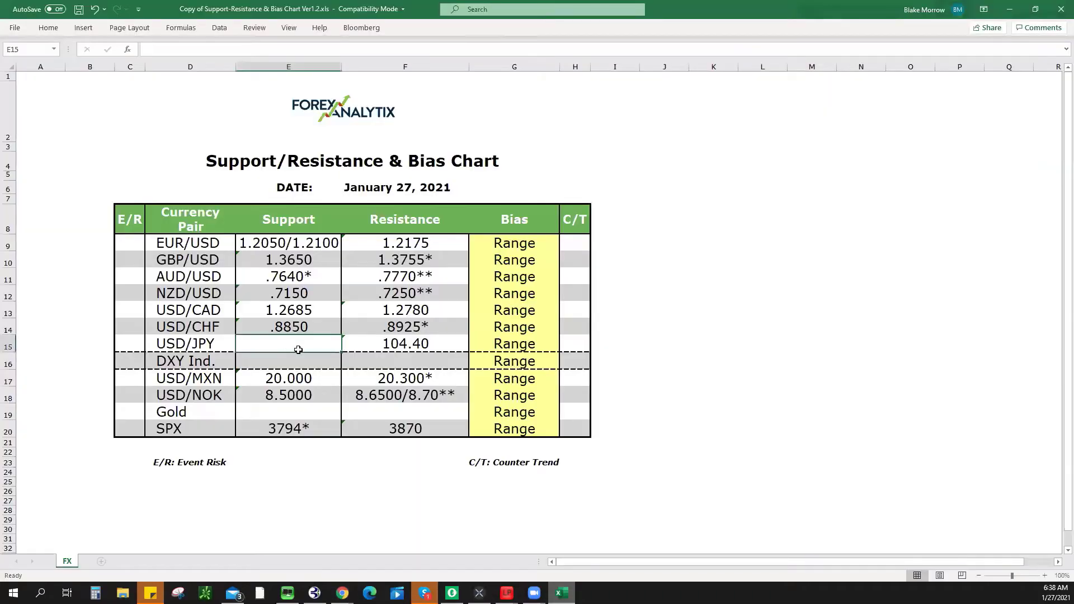
{"action": "type", "text": "103.3"}
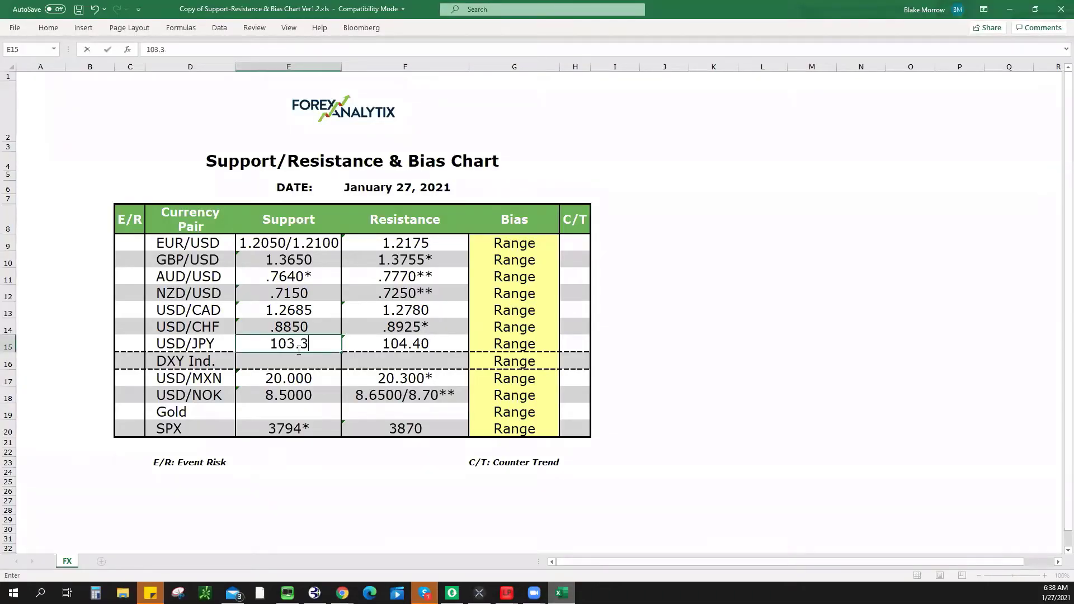
{"action": "type", "text": "0"}
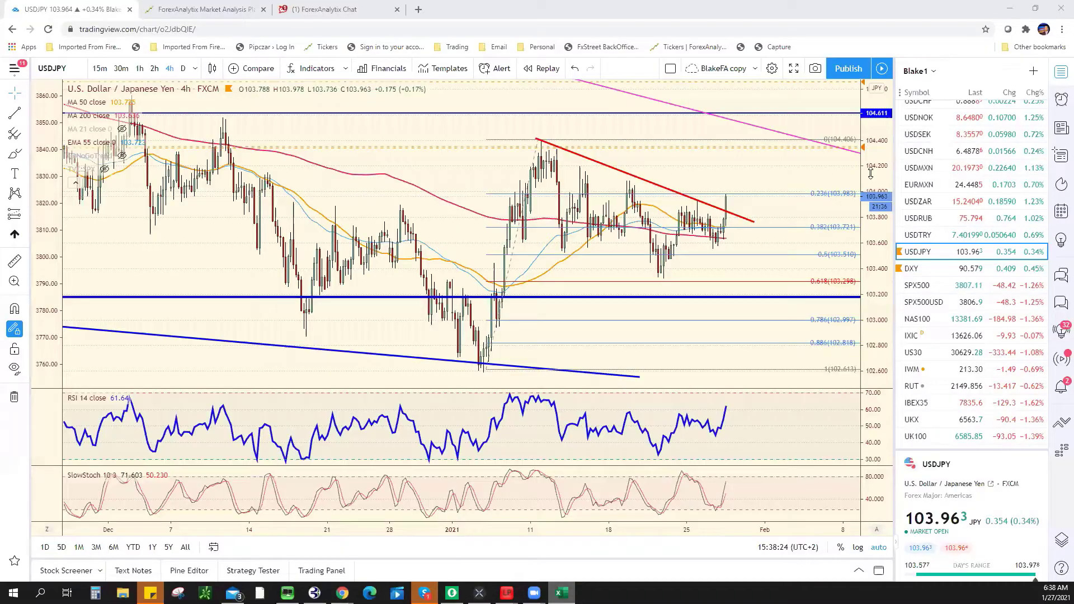
{"action": "key", "text": "alt+Tab"}
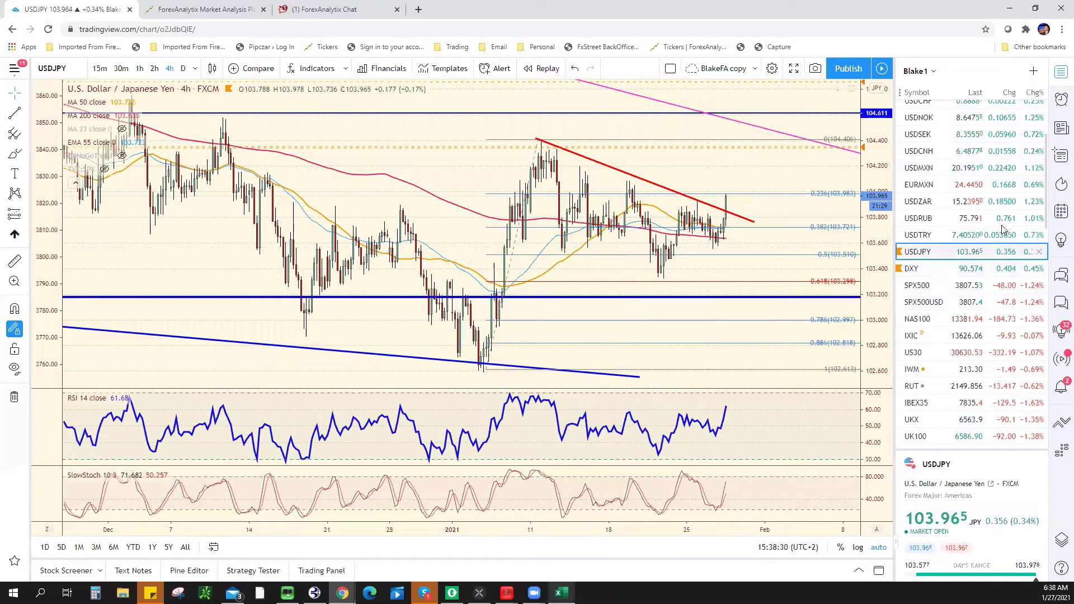
Check the DXY chart, then enter DXY resistance 90.60/91.00 in F16 and support 90.00 in E16
{"action": "left_click", "coordinate": [952, 269]}
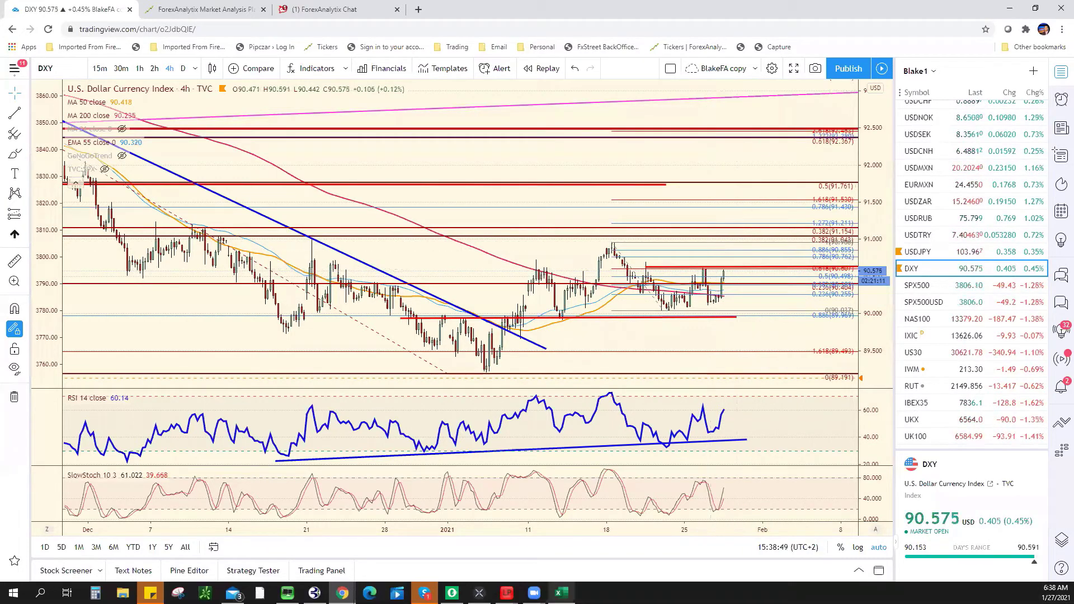
{"action": "key", "text": "alt+Tab"}
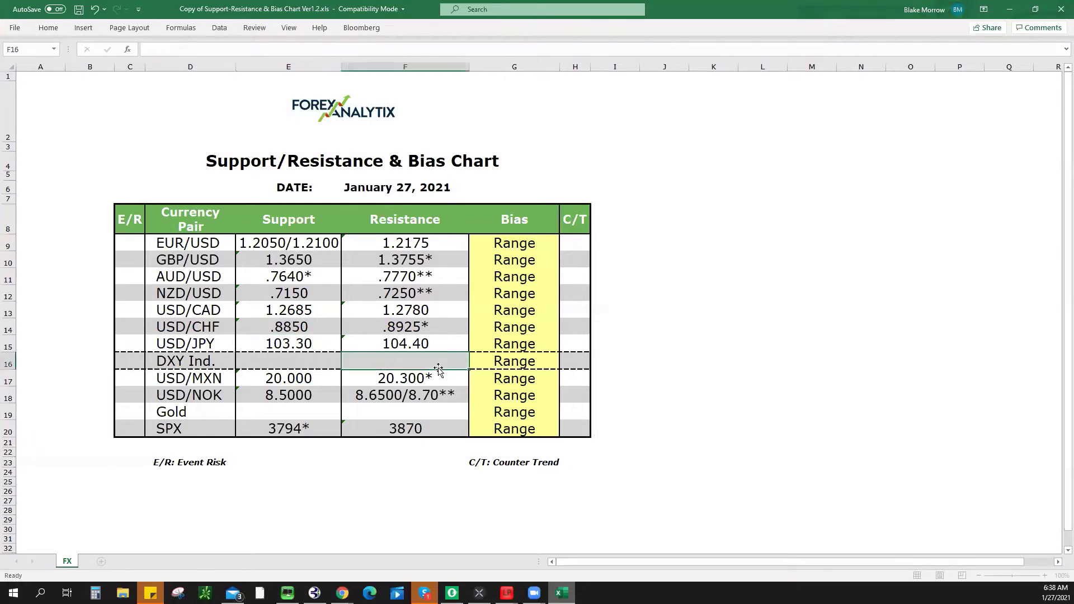
{"action": "type", "text": "90.60/"}
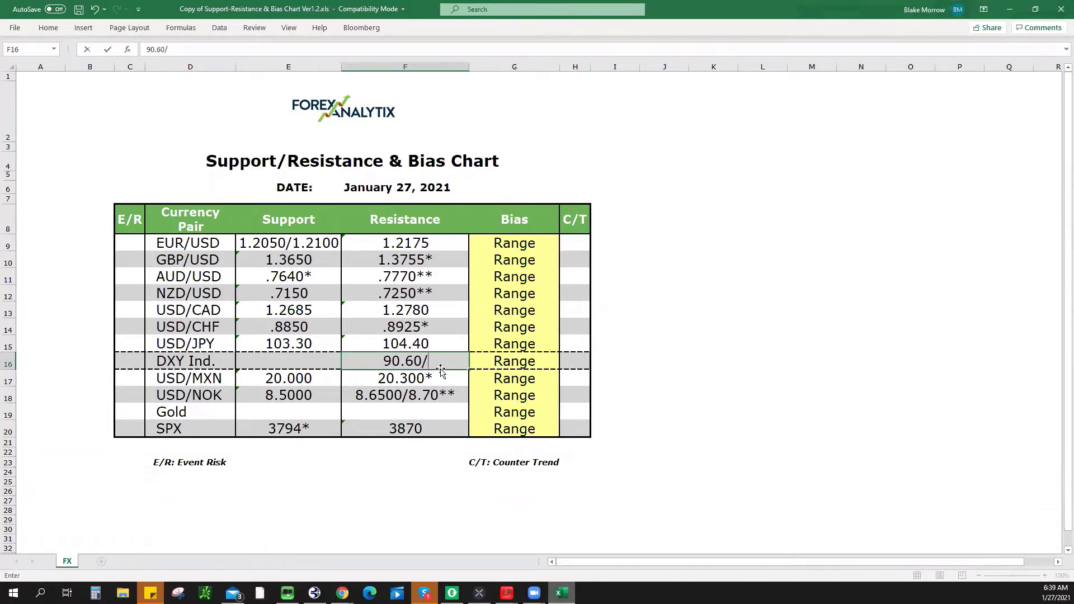
{"action": "type", "text": "91.00"}
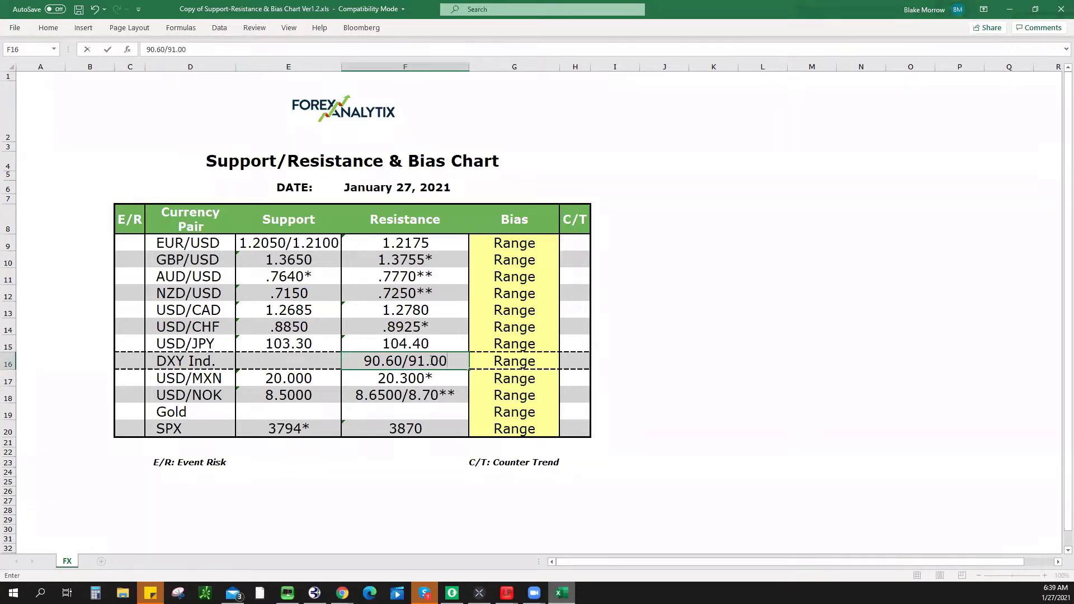
{"action": "left_click", "coordinate": [285, 358]}
{"action": "type", "text": "90.00"}
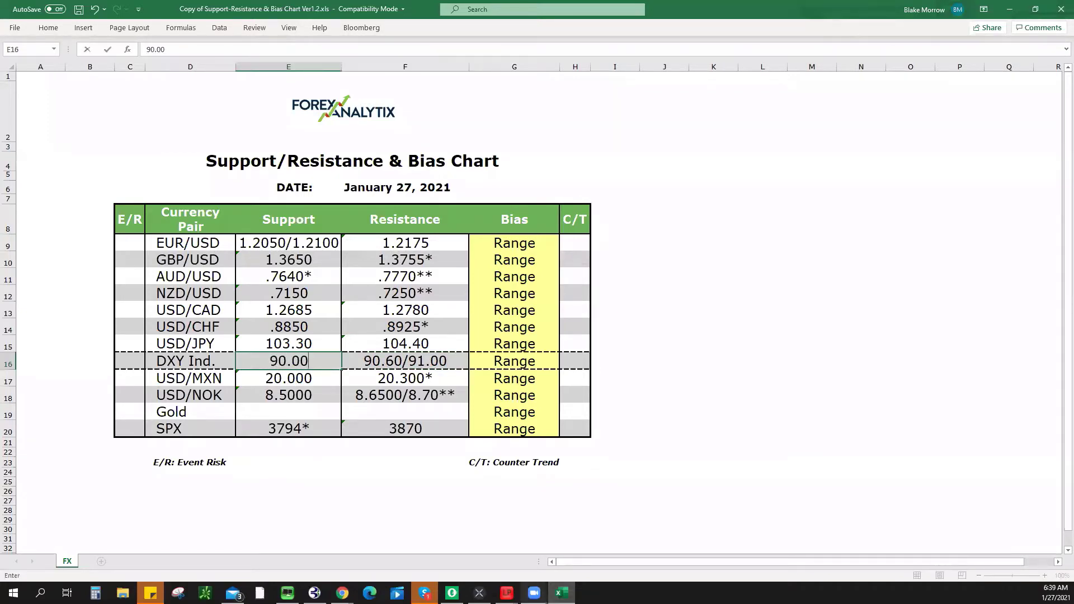
{"action": "key", "text": "alt+Tab"}
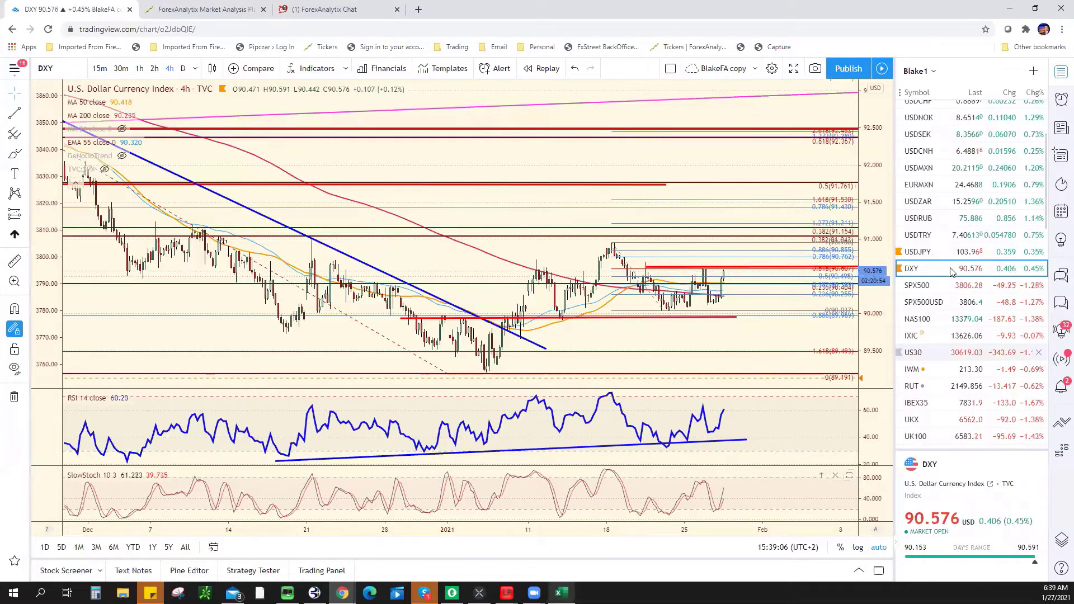
Switch the chart to Gold XAUUSD from the watchlist
{"action": "scroll", "coordinate": [964, 303], "scroll_direction": "down", "scroll_amount": 4}
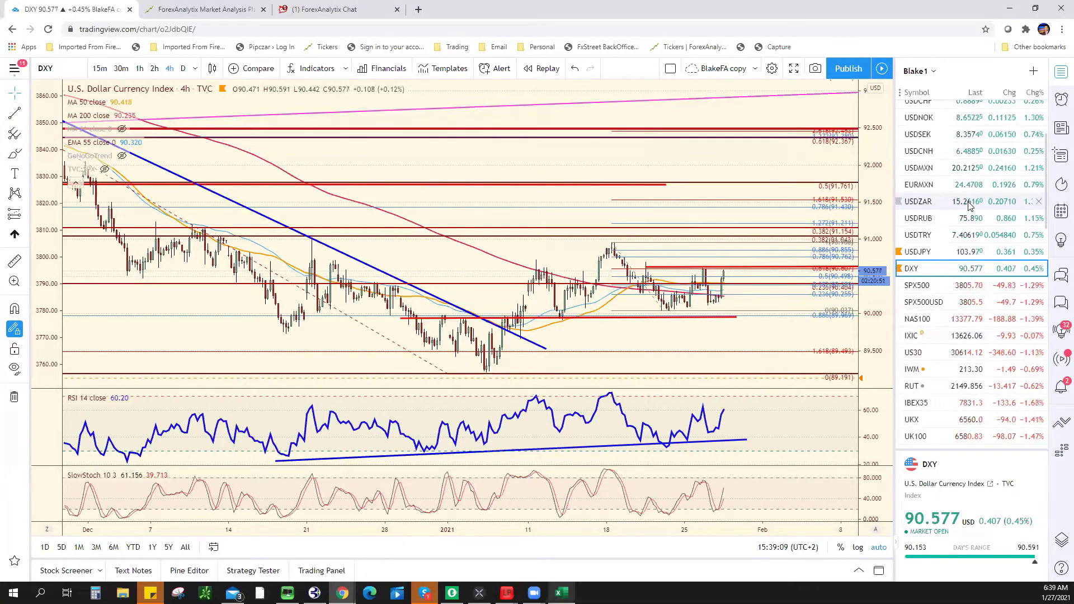
{"action": "scroll", "coordinate": [955, 249], "scroll_direction": "down", "scroll_amount": 5}
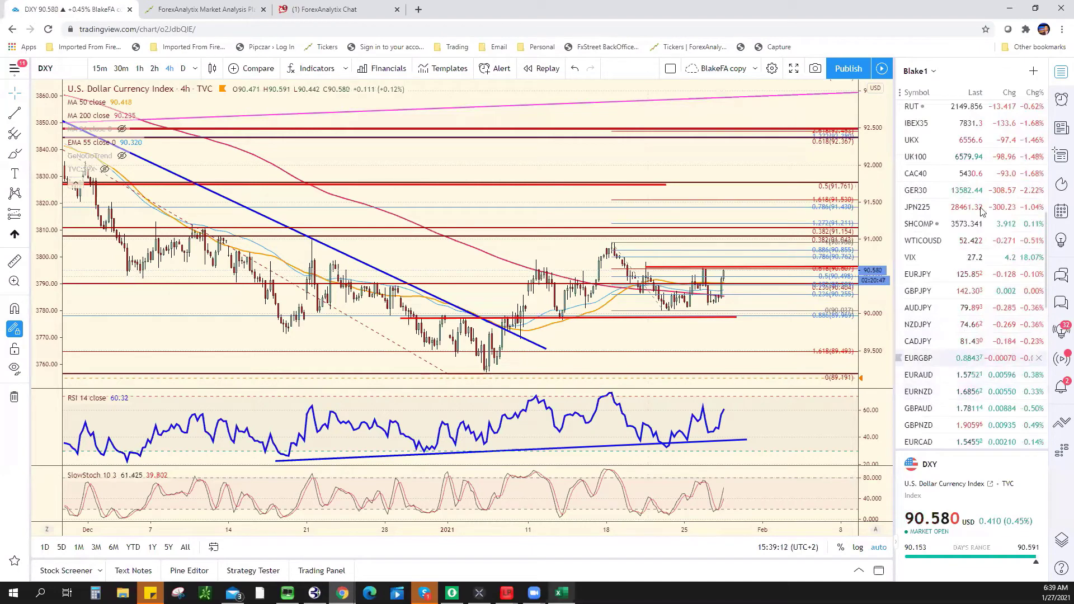
{"action": "scroll", "coordinate": [980, 212], "scroll_direction": "up", "scroll_amount": 5}
{"action": "scroll", "coordinate": [975, 233], "scroll_direction": "down", "scroll_amount": 4}
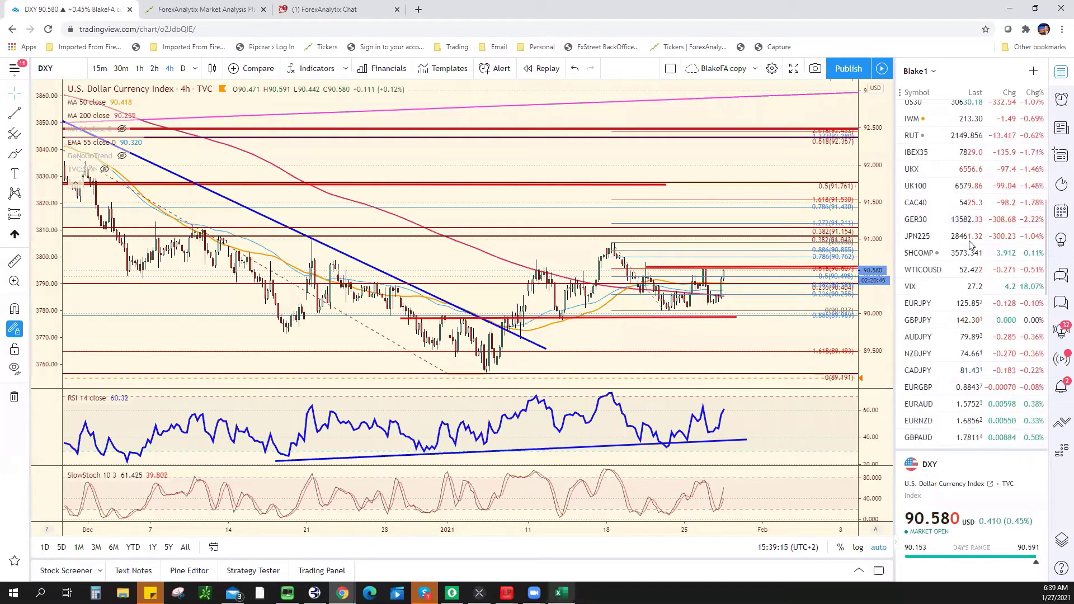
{"action": "scroll", "coordinate": [971, 247], "scroll_direction": "down", "scroll_amount": 6}
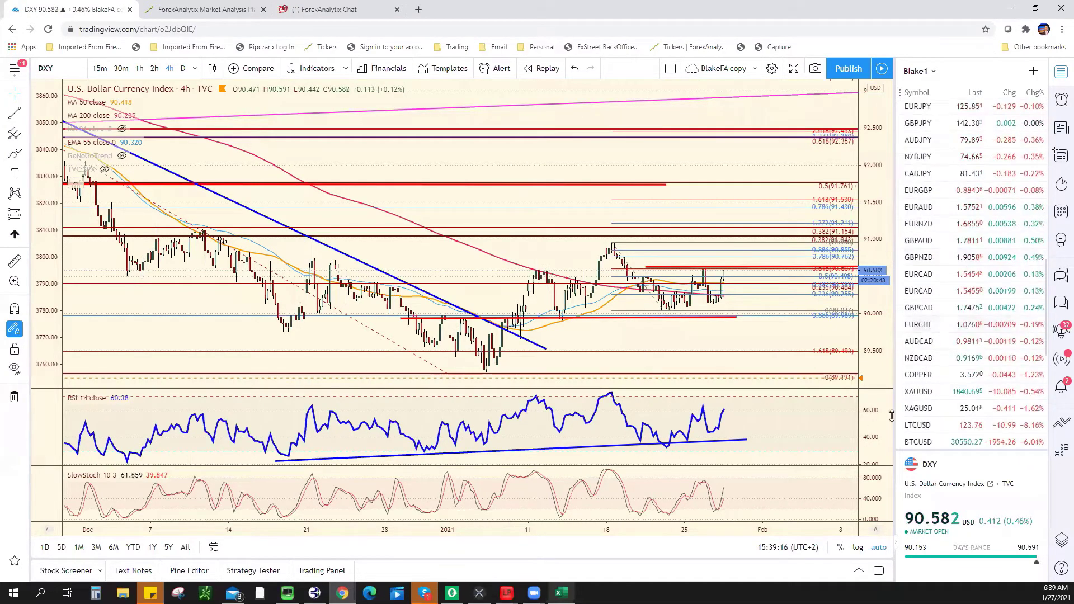
{"action": "left_click", "coordinate": [921, 392]}
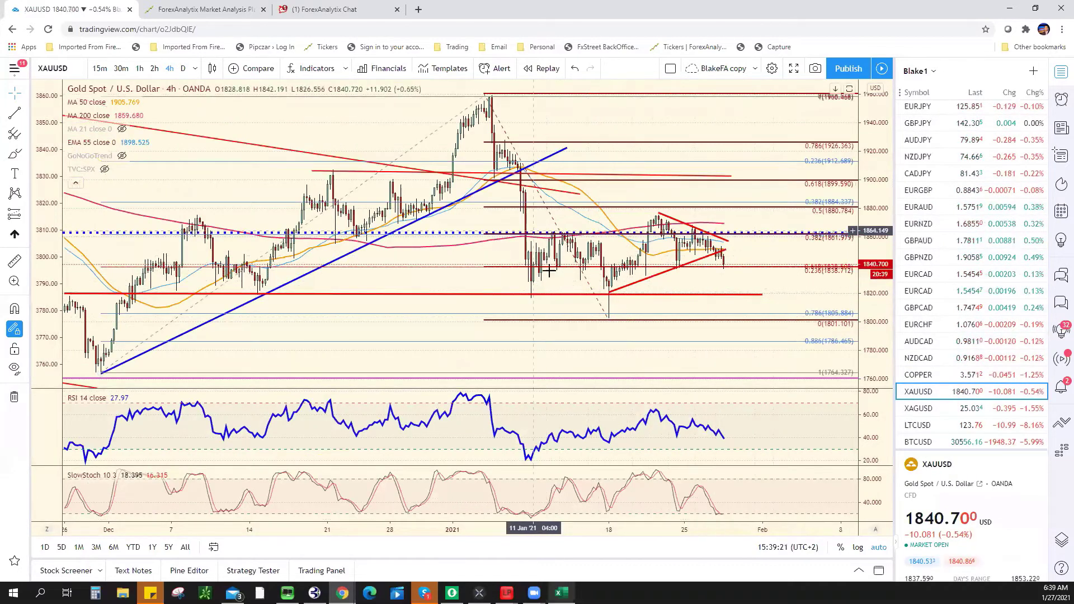
Draw three red arcs beneath the early-January, late-January and January 18 lows
{"action": "left_click", "coordinate": [25, 154]}
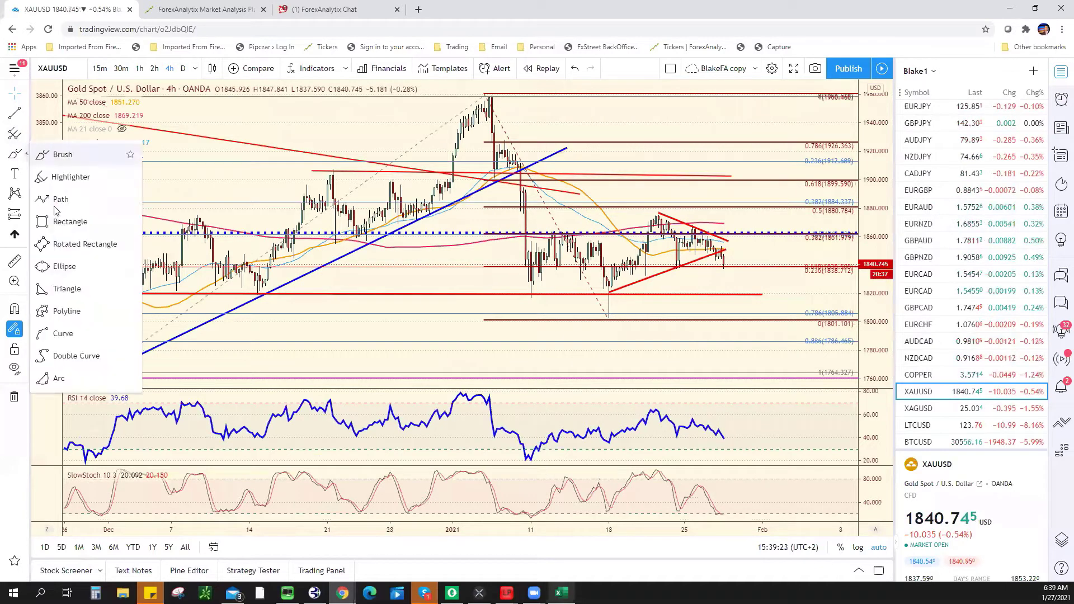
{"action": "left_click", "coordinate": [69, 383]}
{"action": "left_click", "coordinate": [512, 281]}
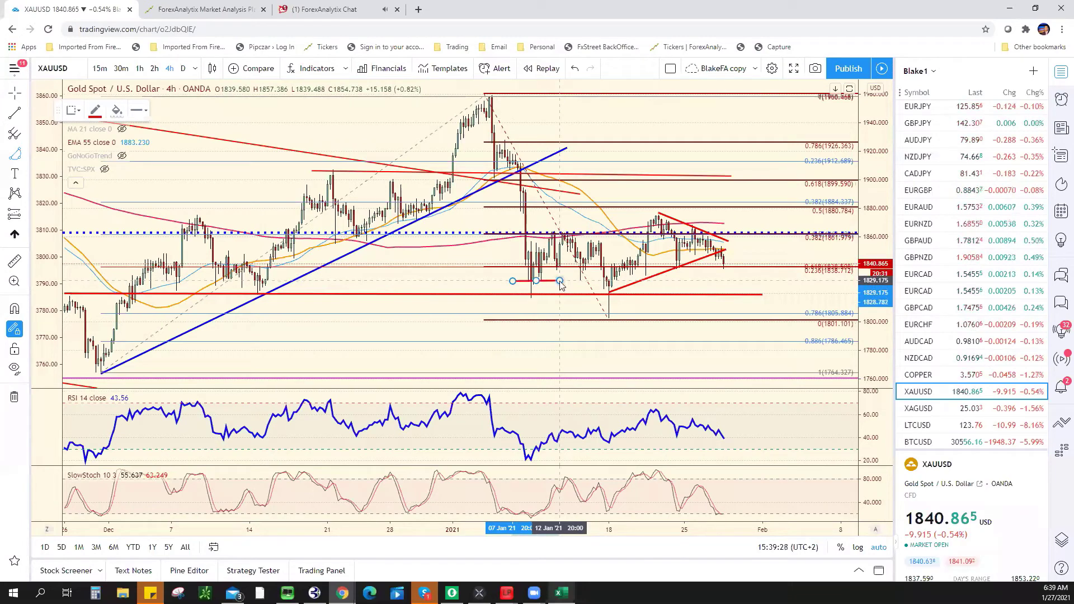
{"action": "left_click", "coordinate": [560, 280]}
{"action": "left_click", "coordinate": [536, 299]}
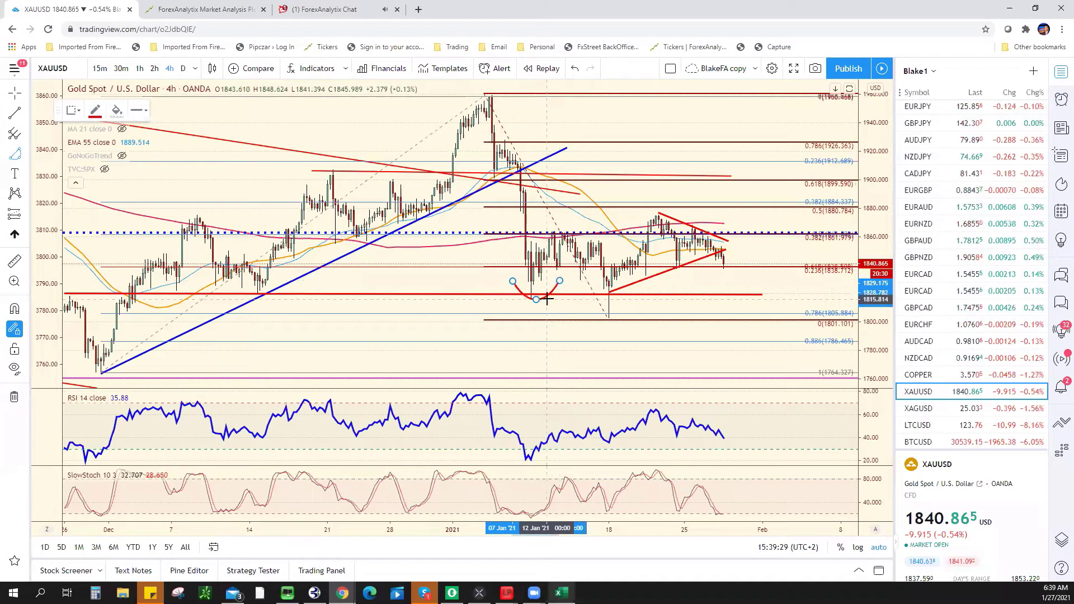
{"action": "left_click", "coordinate": [694, 261]}
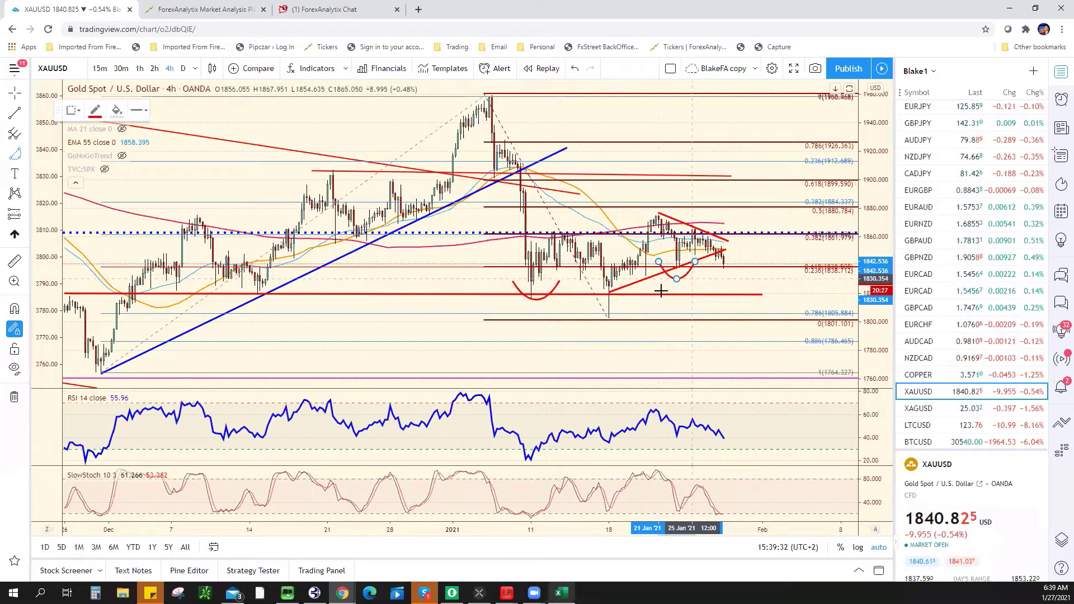
{"action": "left_click", "coordinate": [591, 311]}
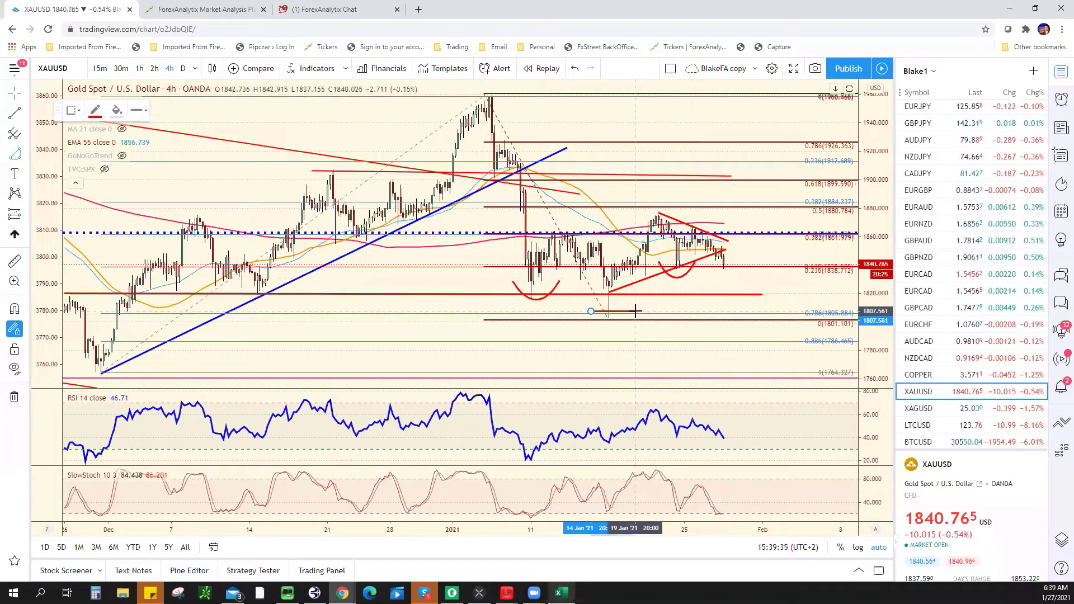
{"action": "left_click", "coordinate": [636, 311]}
{"action": "left_click", "coordinate": [613, 332]}
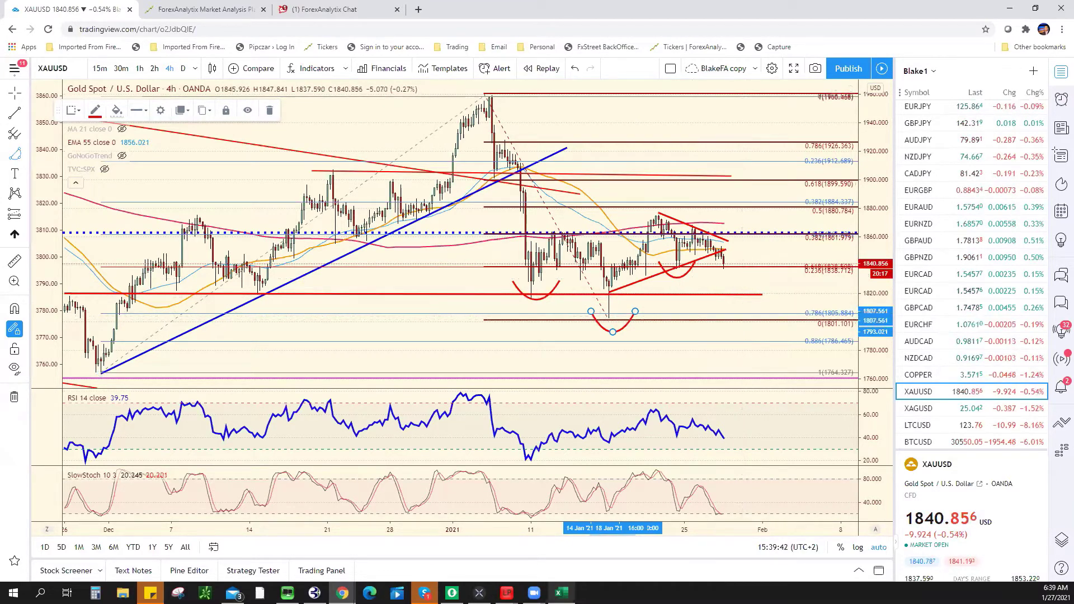
Enter Gold support 1800* in E19 and resistance 1875 in F19
{"action": "key", "text": "alt+Tab"}
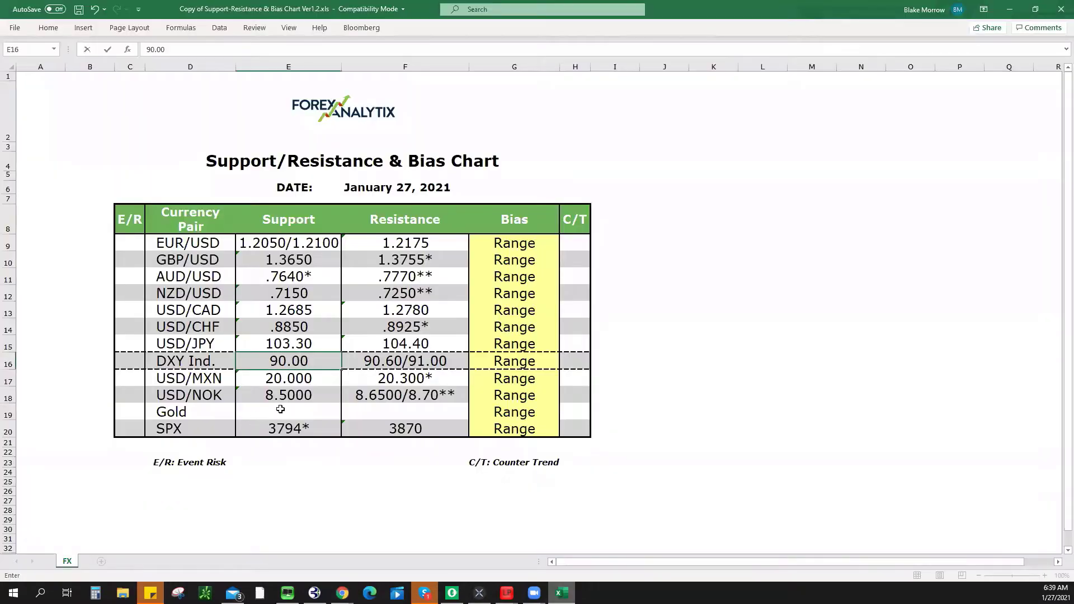
{"action": "left_click", "coordinate": [305, 411]}
{"action": "type", "text": "1800"}
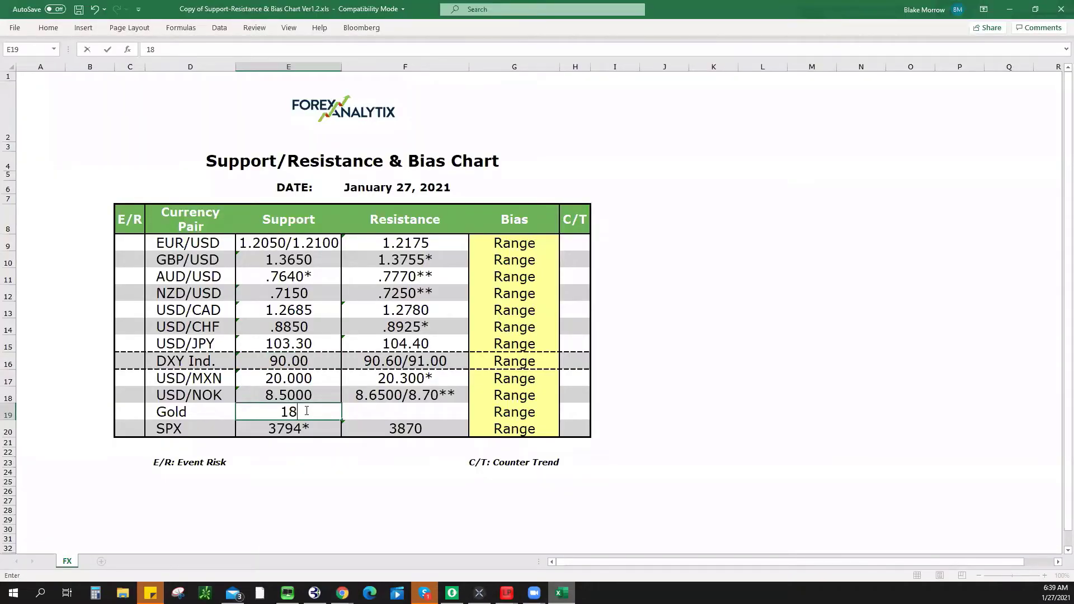
{"action": "type", "text": "*"}
{"action": "left_click", "coordinate": [567, 583]}
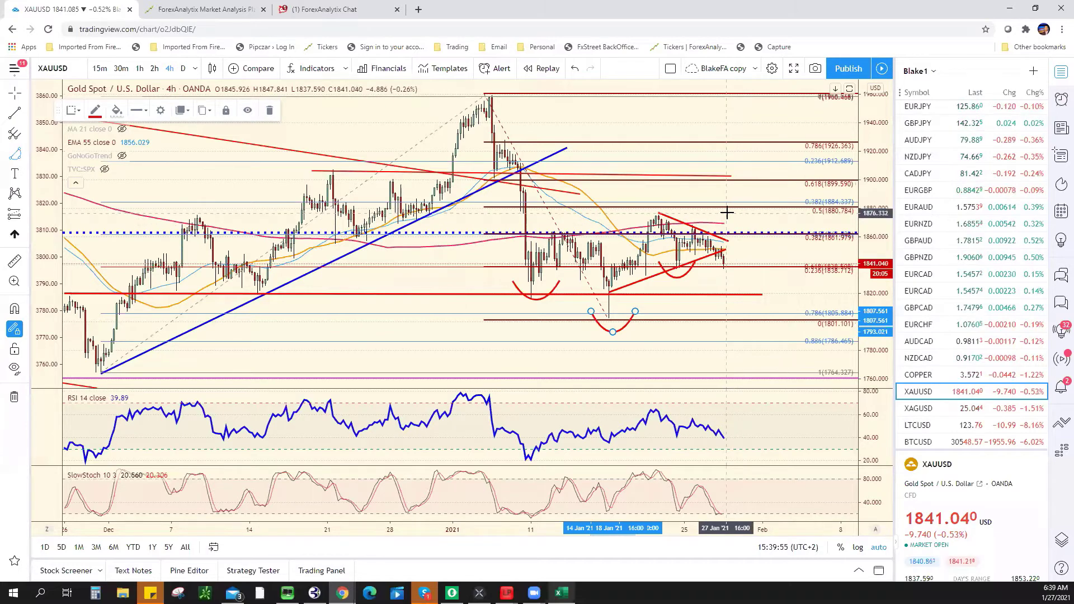
{"action": "left_click", "coordinate": [561, 592]}
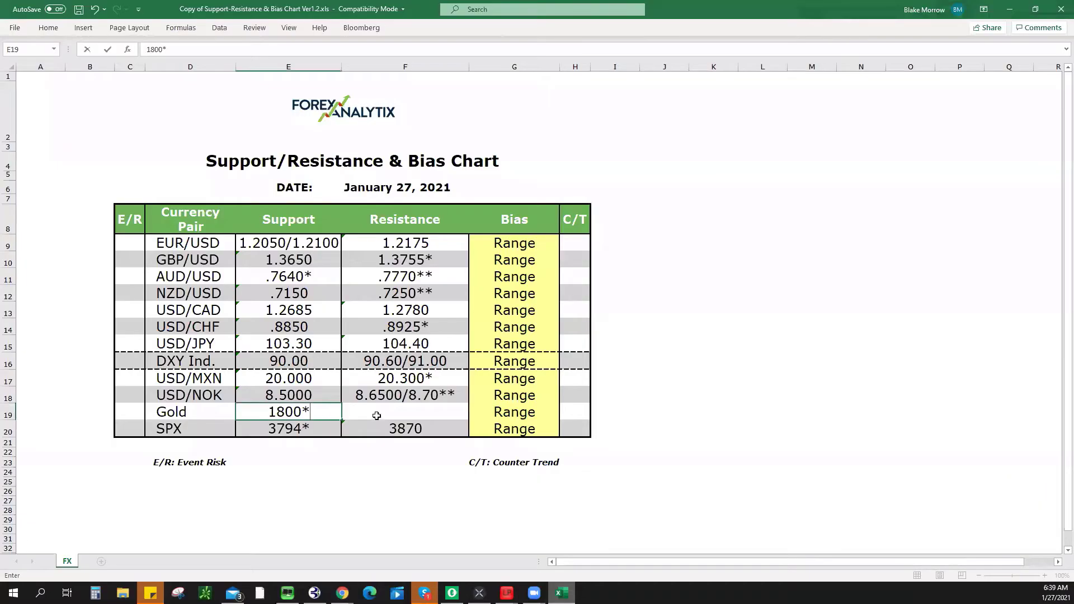
{"action": "left_click", "coordinate": [387, 413]}
{"action": "type", "text": "1875"}
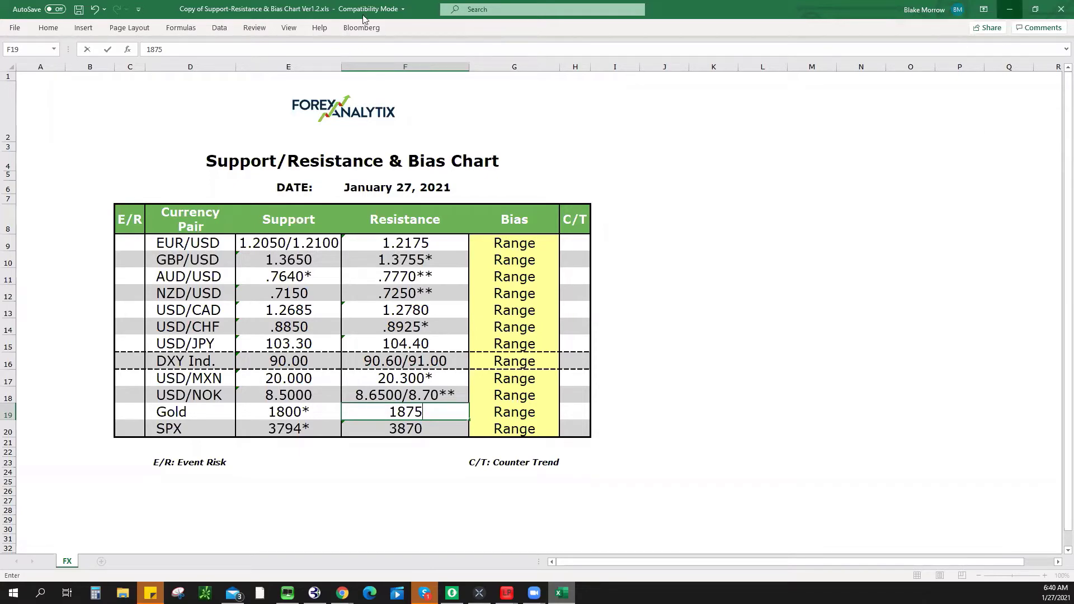
{"action": "key", "text": "alt+Tab"}
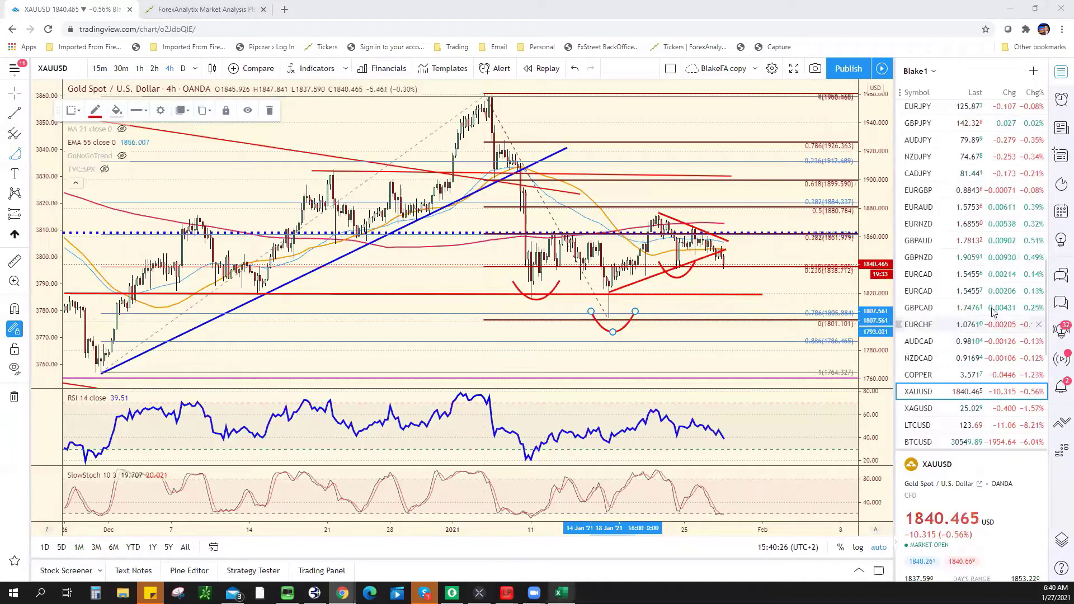
Open the ForexAnalytix Bias Chart page showing the January 27, 2021 levels, all at Range
{"action": "scroll", "coordinate": [970, 222], "scroll_direction": "up", "scroll_amount": 2}
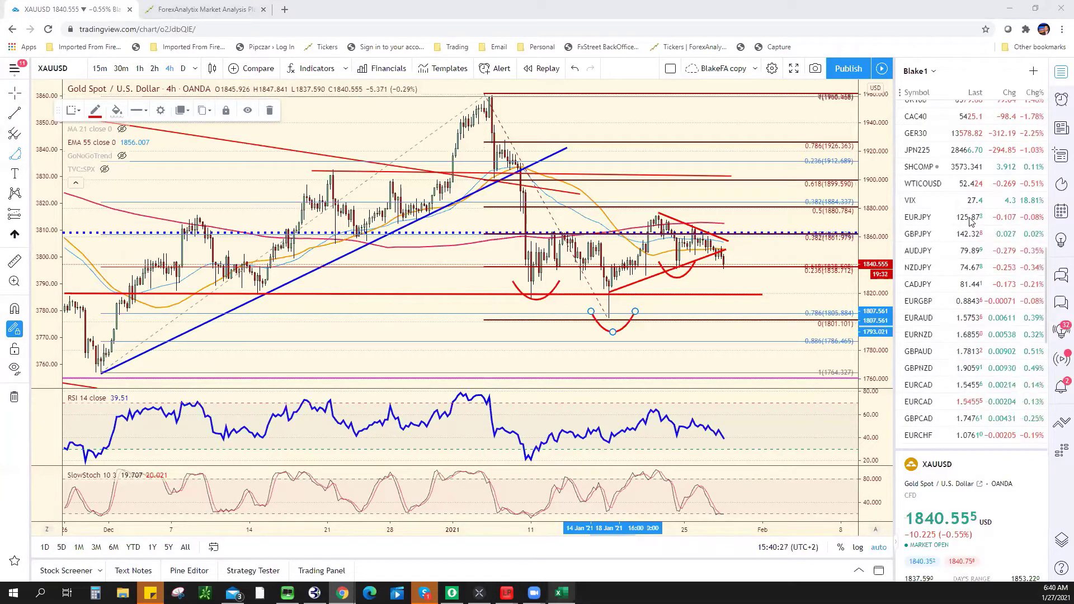
{"action": "scroll", "coordinate": [971, 223], "scroll_direction": "up", "scroll_amount": 5}
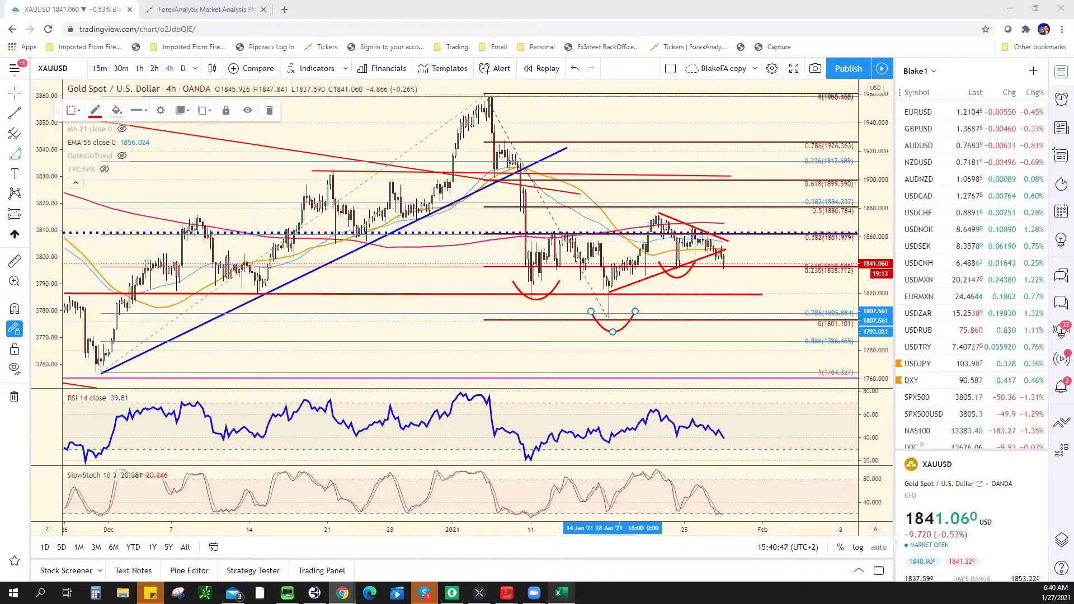
{"action": "key", "text": "ctrl+Tab"}
{"action": "left_click", "coordinate": [720, 108]}
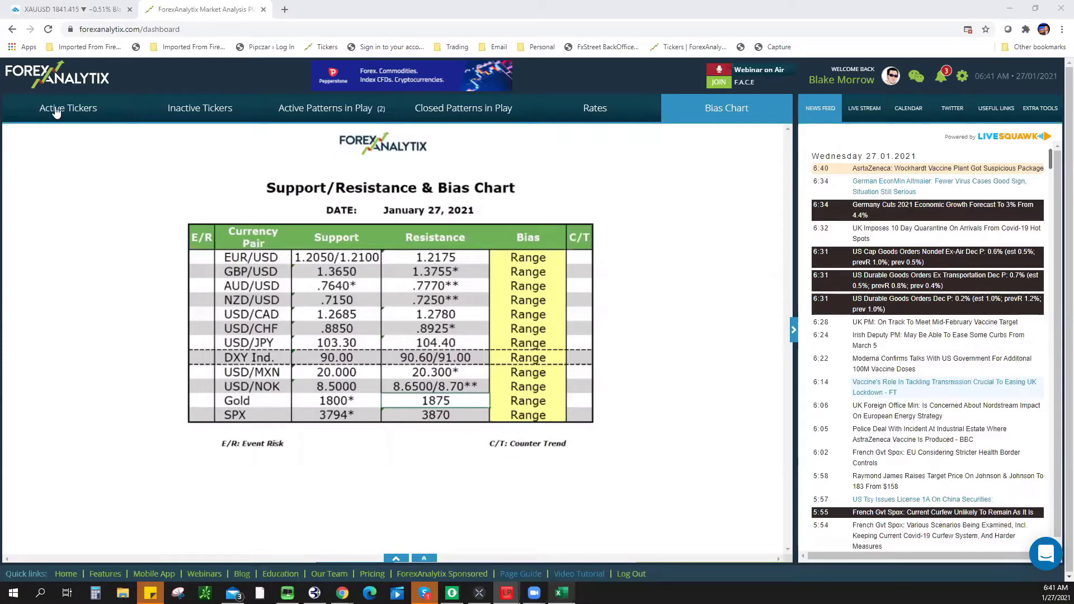
Review the ForexAnalytix Active Tickers list with each pair's bias, support and resistance
{"action": "left_click", "coordinate": [150, 156]}
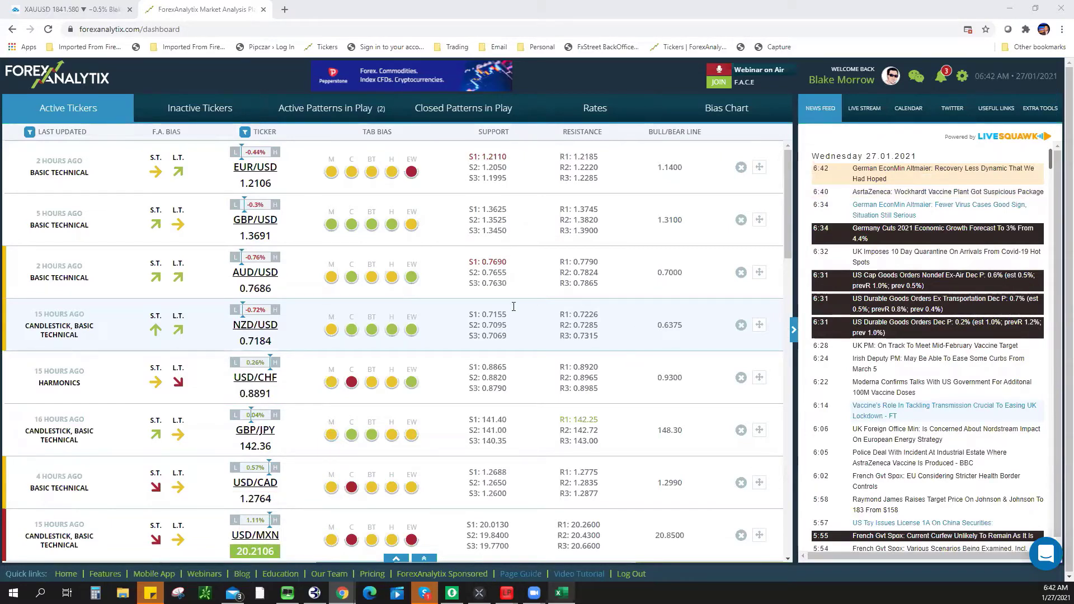
Bring up the GBPAUD 4-hour chart and zoom out to see its trendlines and Fibonacci levels
{"action": "key", "text": "ctrl+Tab"}
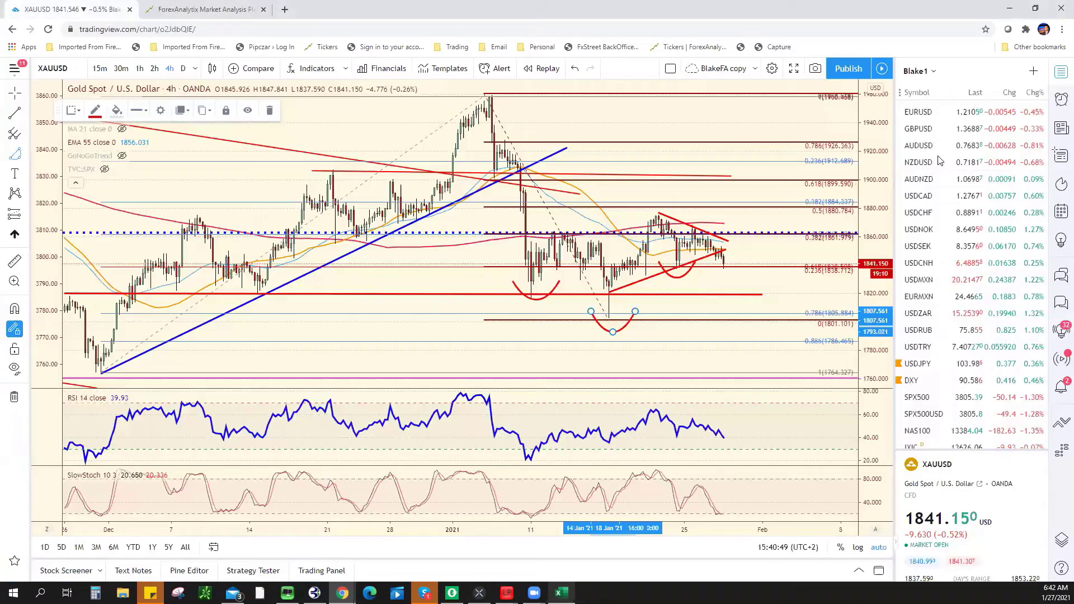
{"action": "scroll", "coordinate": [944, 275], "scroll_direction": "down", "scroll_amount": 6}
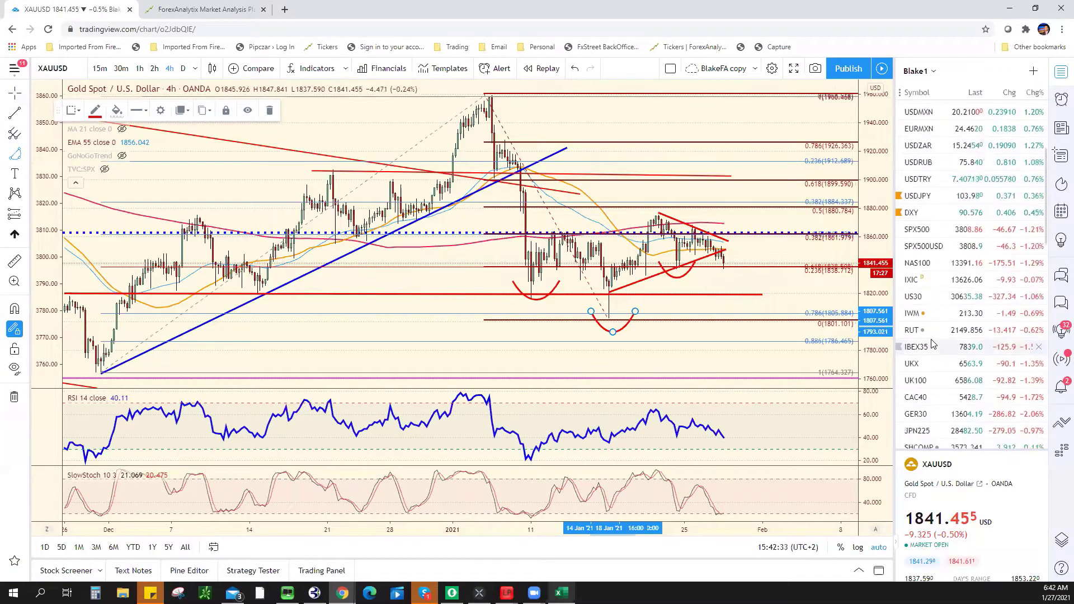
{"action": "left_click", "coordinate": [940, 408]}
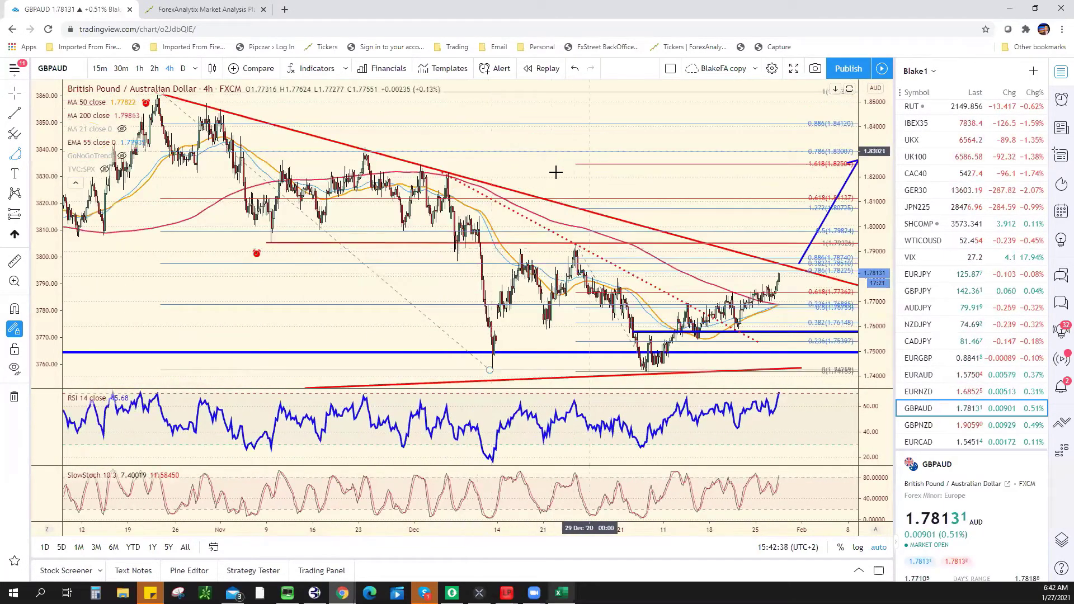
{"action": "left_click_drag", "start_coordinate": [549, 176], "coordinate": [479, 181]}
{"action": "scroll", "coordinate": [474, 180], "scroll_direction": "down", "scroll_amount": 2}
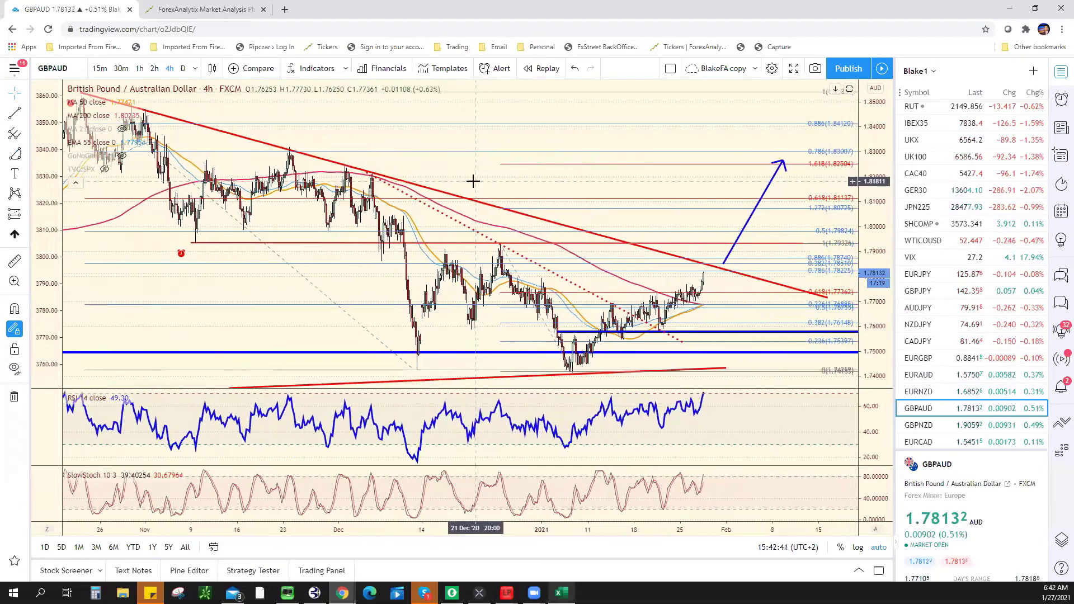
{"action": "scroll", "coordinate": [521, 244], "scroll_direction": "down", "scroll_amount": 2}
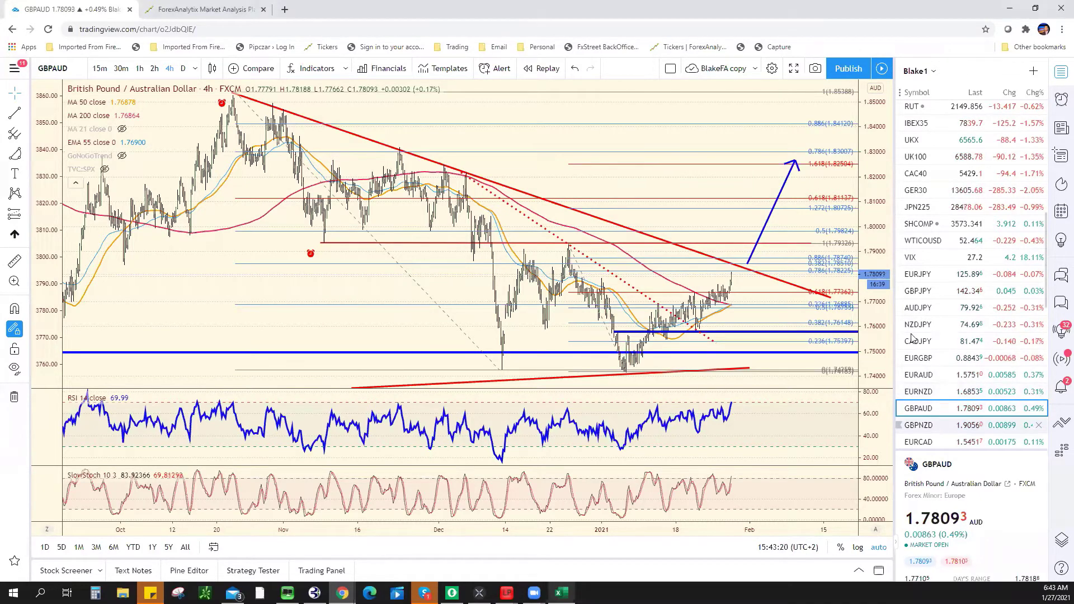
On GBPNZD, draw two red trend lines from the peak to the pullback low and early-January low
{"action": "key", "text": "Down"}
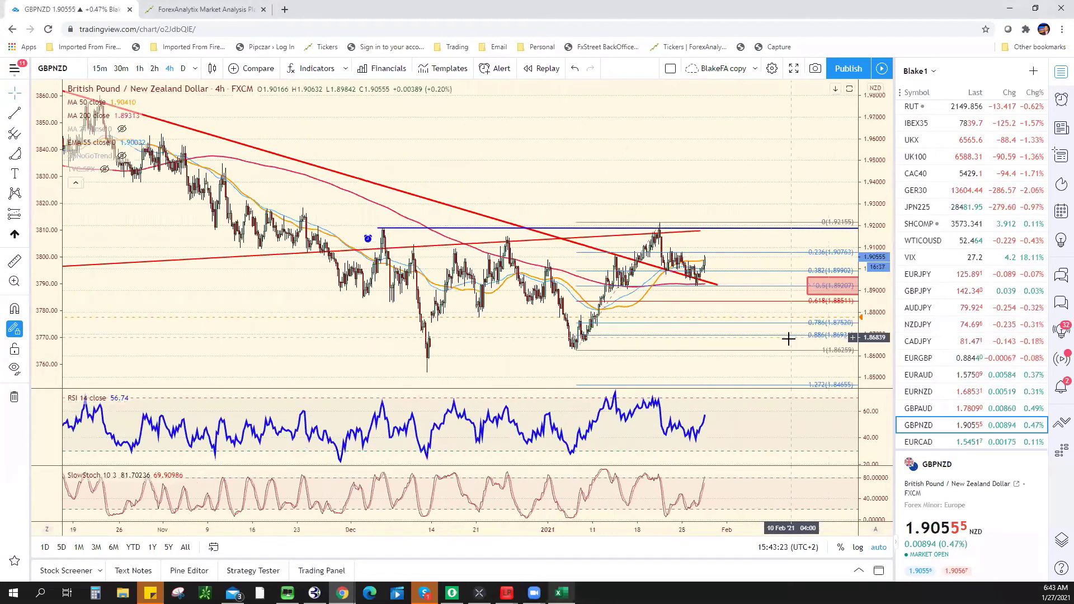
{"action": "right_click", "coordinate": [592, 321]}
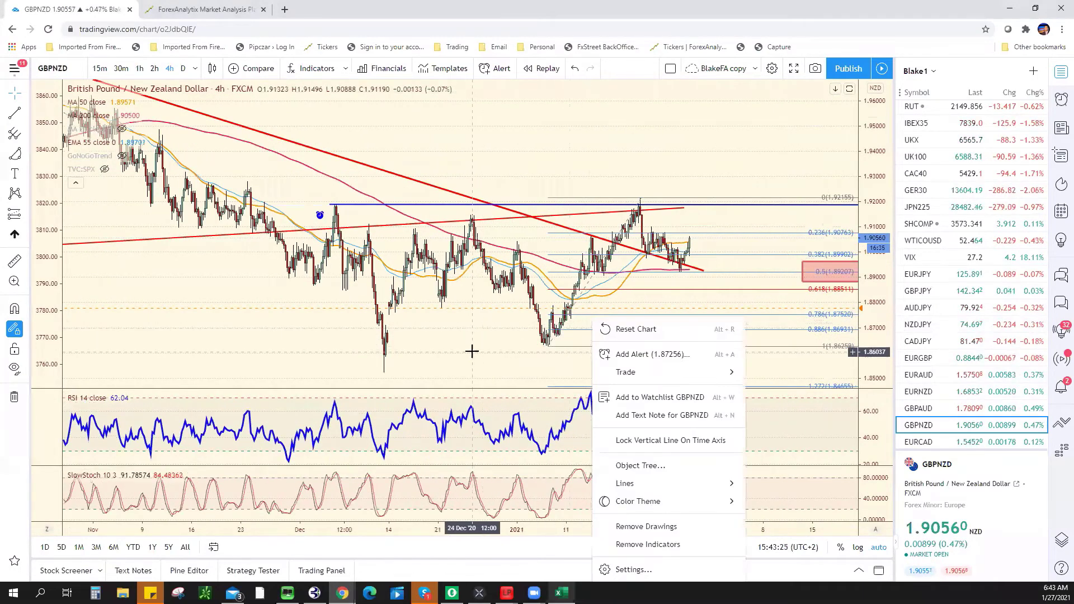
{"action": "left_click", "coordinate": [511, 321]}
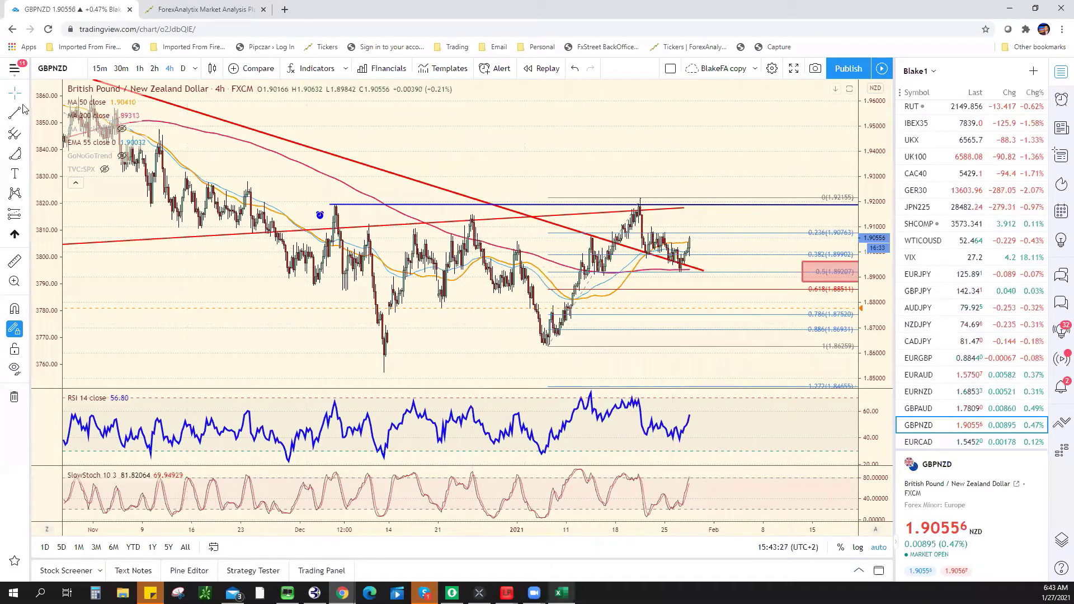
{"action": "key", "text": "alt+t"}
{"action": "left_click", "coordinate": [638, 196]}
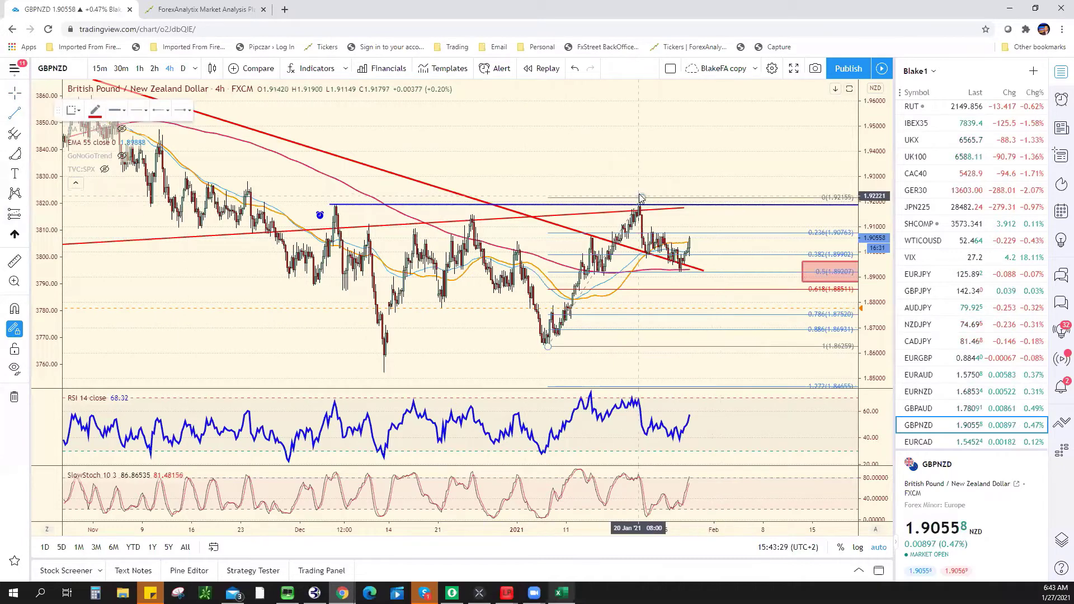
{"action": "left_click", "coordinate": [689, 265]}
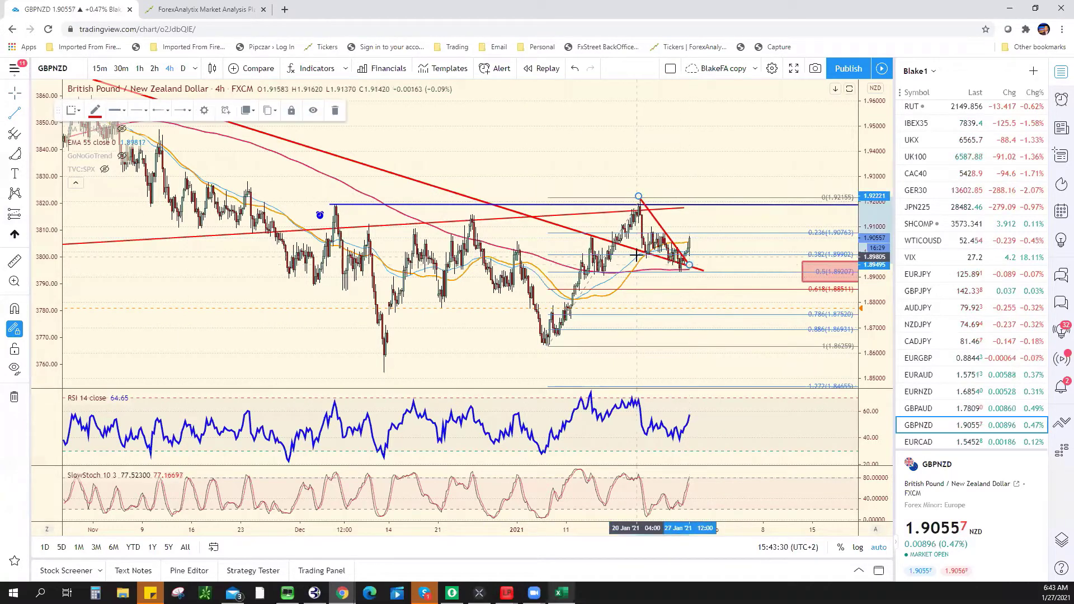
{"action": "key", "text": "alt+t"}
{"action": "left_click", "coordinate": [637, 196]}
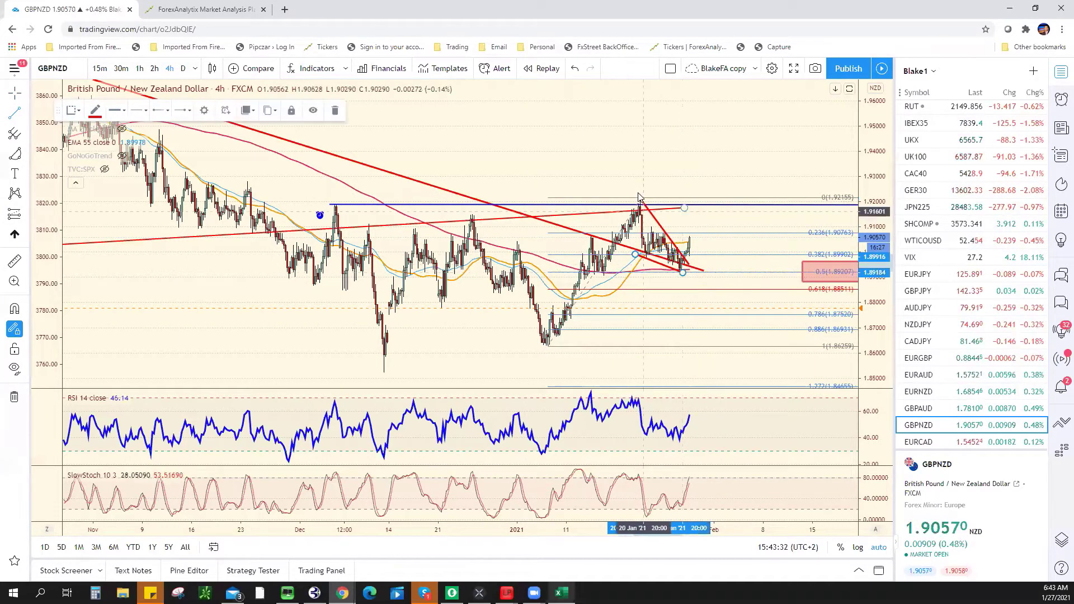
{"action": "left_click", "coordinate": [551, 347]}
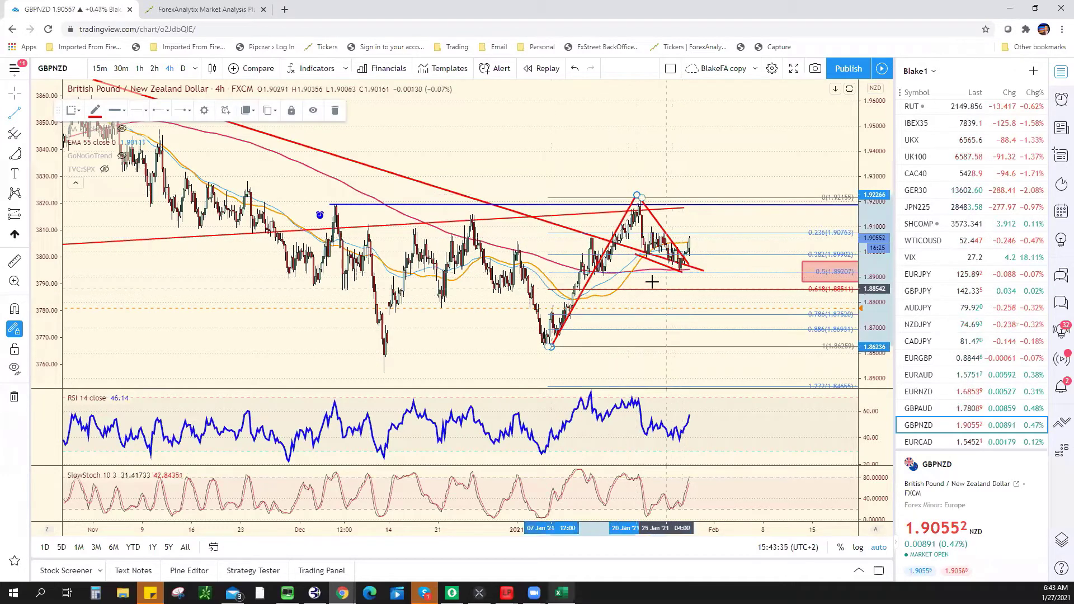
{"action": "left_click_drag", "start_coordinate": [636, 255], "coordinate": [594, 237]}
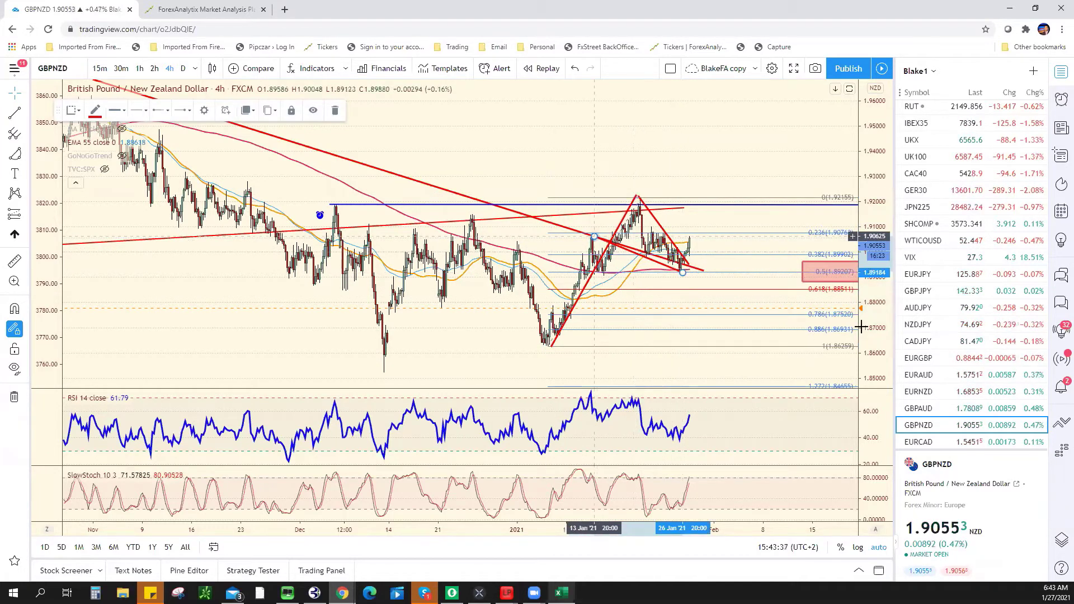
Clone a trend line and move the copy up to project a rise from current price
{"action": "right_click", "coordinate": [578, 302]}
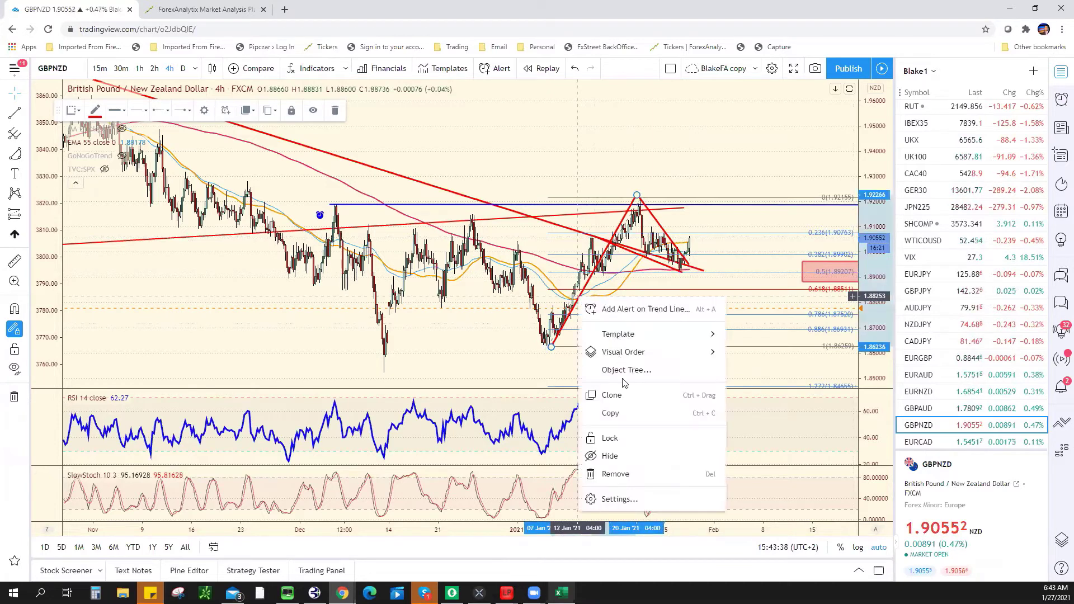
{"action": "left_click", "coordinate": [643, 393]}
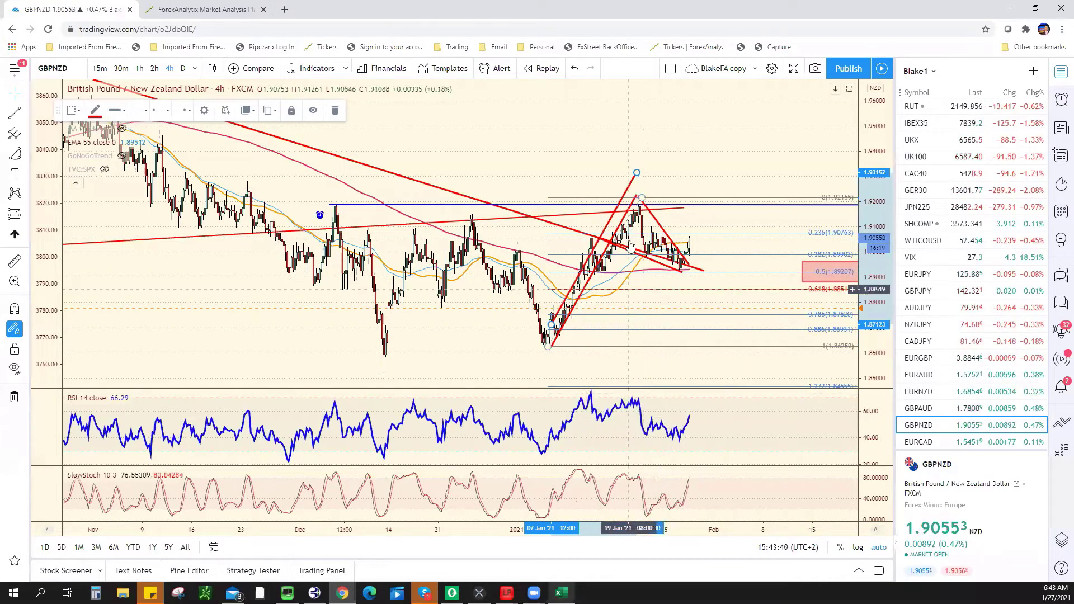
{"action": "left_click_drag", "start_coordinate": [610, 222], "coordinate": [739, 167]}
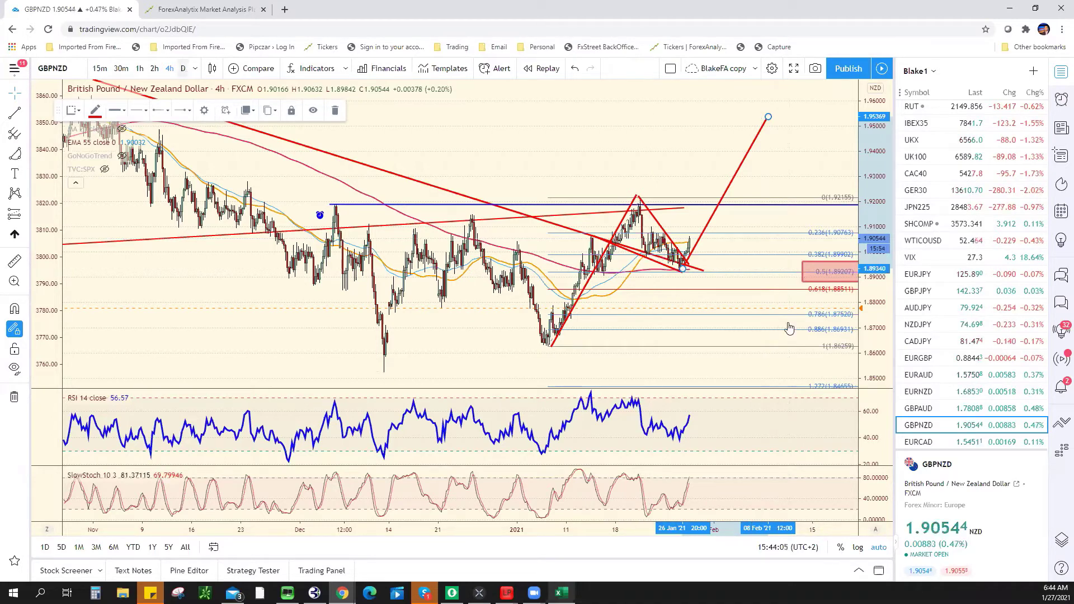
Switch the chart to the daily interval with 1D
{"action": "key", "text": "1"}
{"action": "key", "text": "d"}
{"action": "key", "text": "Return"}
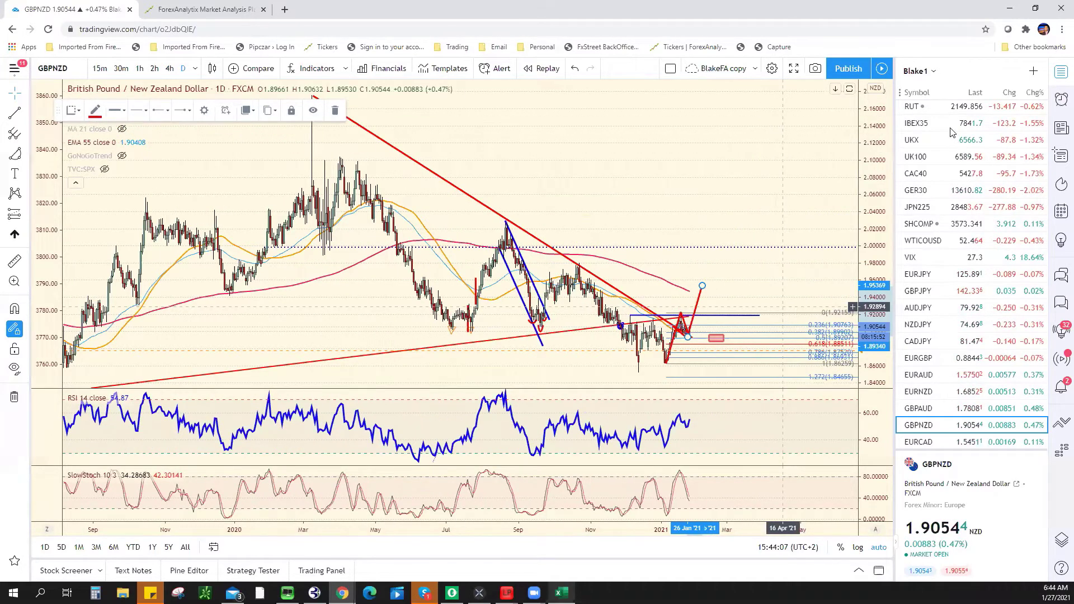
Load EUR/USD, scroll back over older daily bars, then go to the ForexAnalytix tab
{"action": "key", "text": "space"}
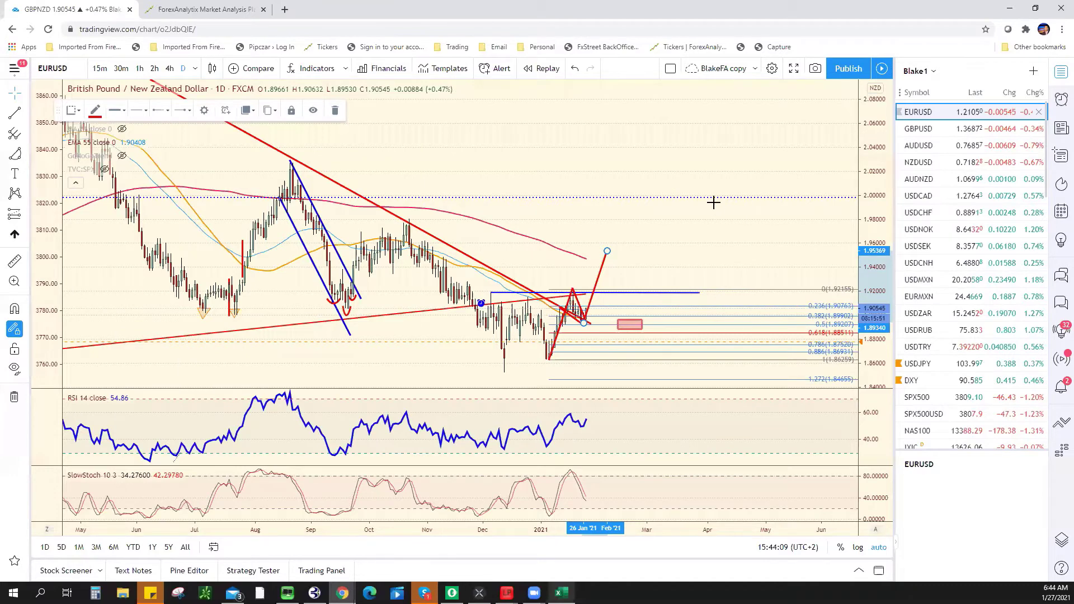
{"action": "scroll", "coordinate": [625, 361], "scroll_direction": "up", "scroll_amount": 2}
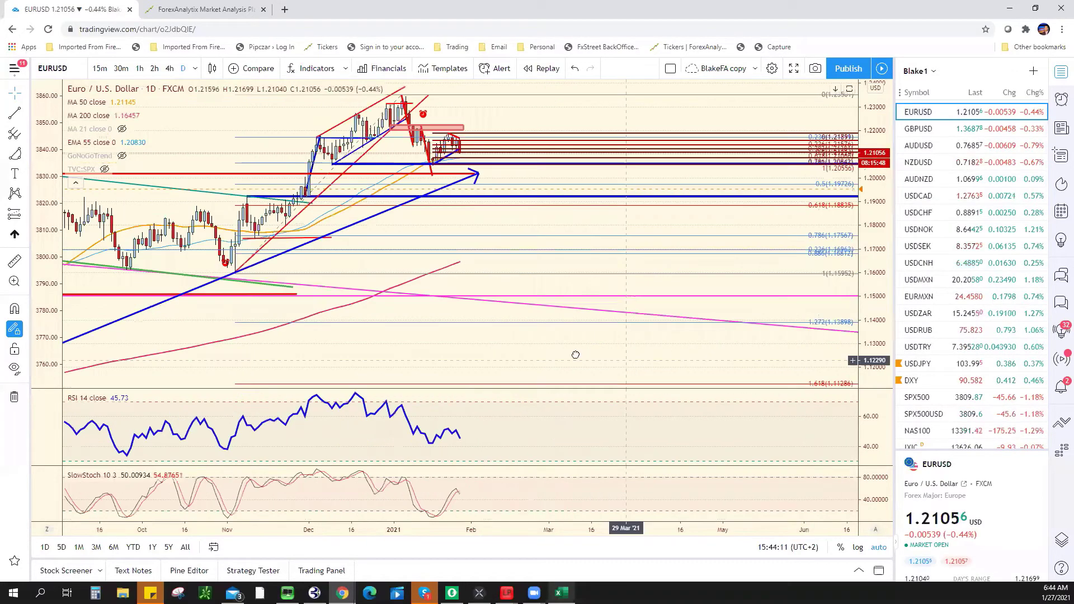
{"action": "scroll", "coordinate": [704, 371], "scroll_direction": "left", "scroll_amount": 5}
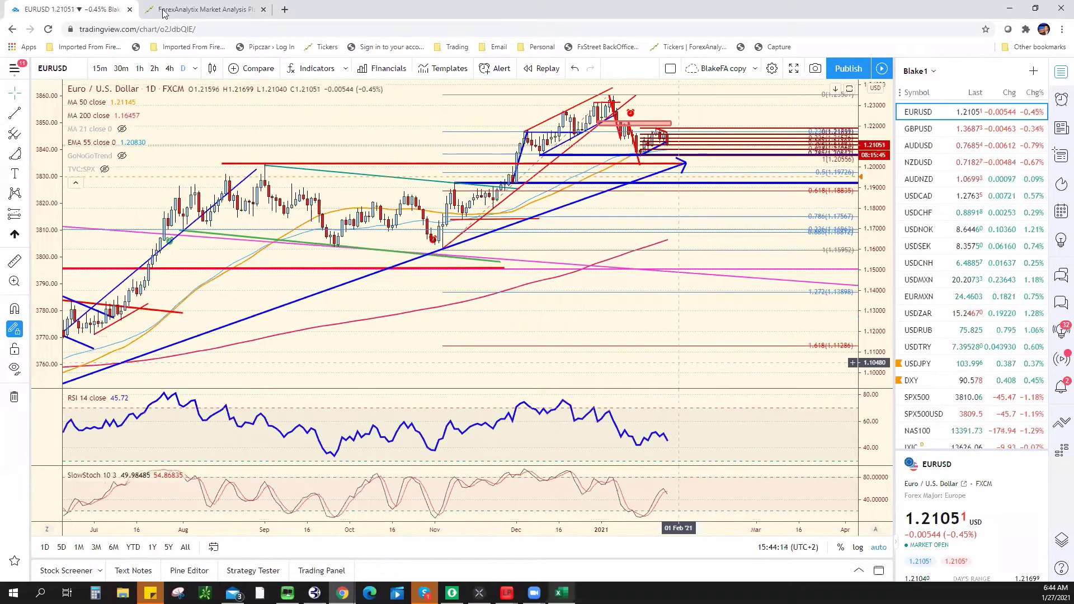
{"action": "key", "text": "ctrl+Tab"}
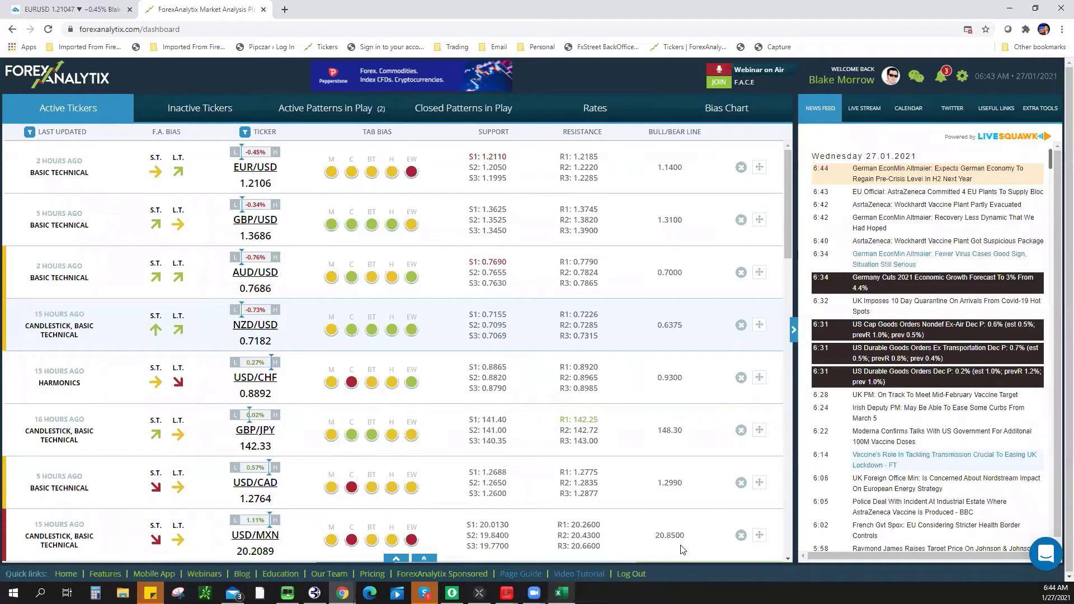
Open the Pricing page from the ForexAnalytix dashboard's bottom quick links
{"action": "left_click", "coordinate": [373, 574]}
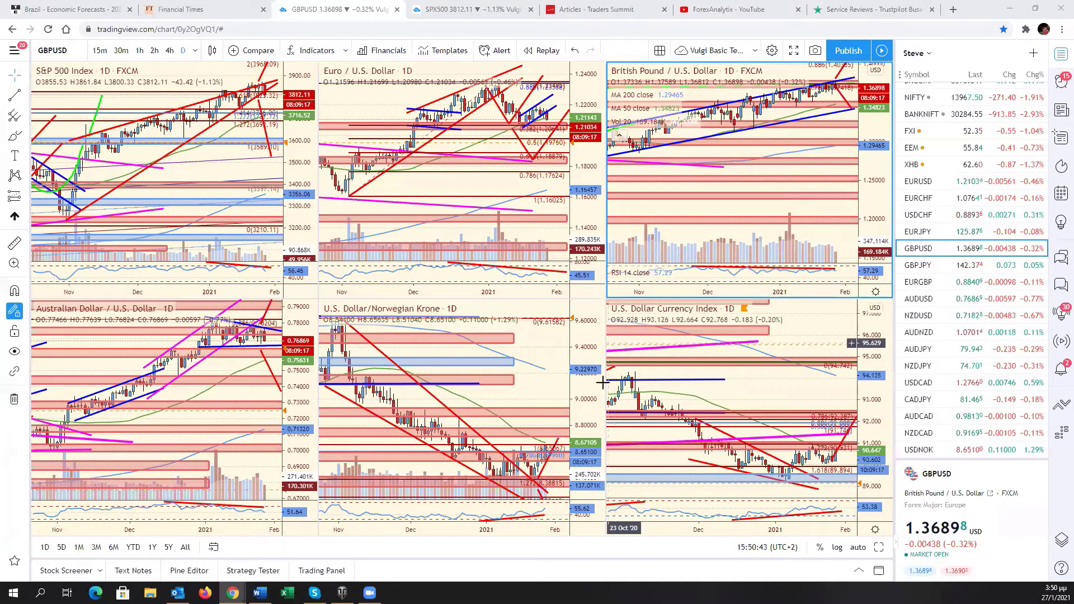
Maximize the AUDUSD pane and load NZDUSD from the watchlist as one full-size chart
{"action": "left_click", "coordinate": [547, 385]}
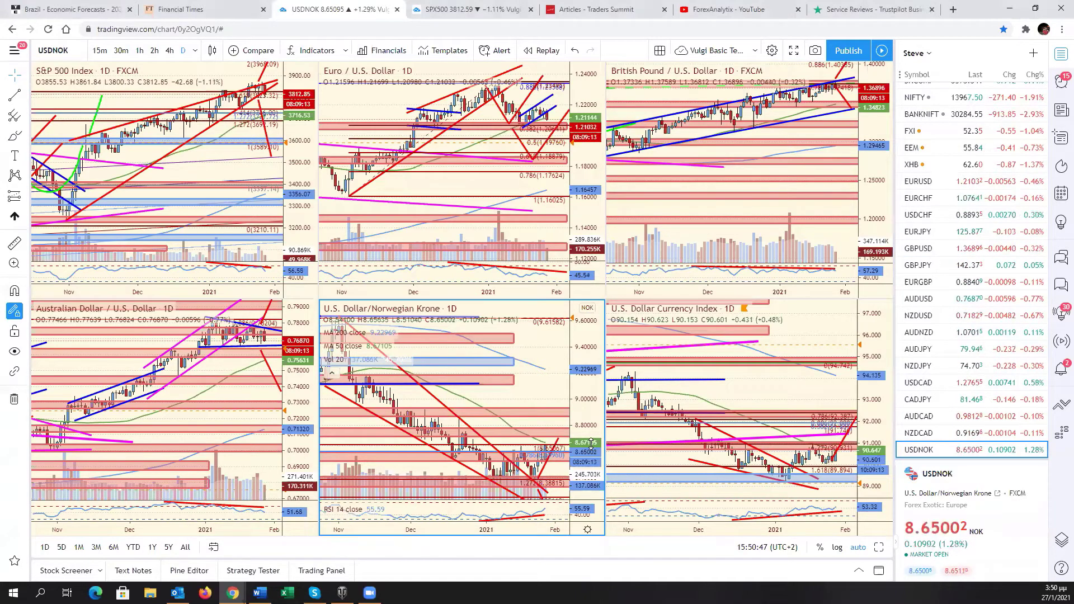
{"action": "left_click", "coordinate": [239, 371]}
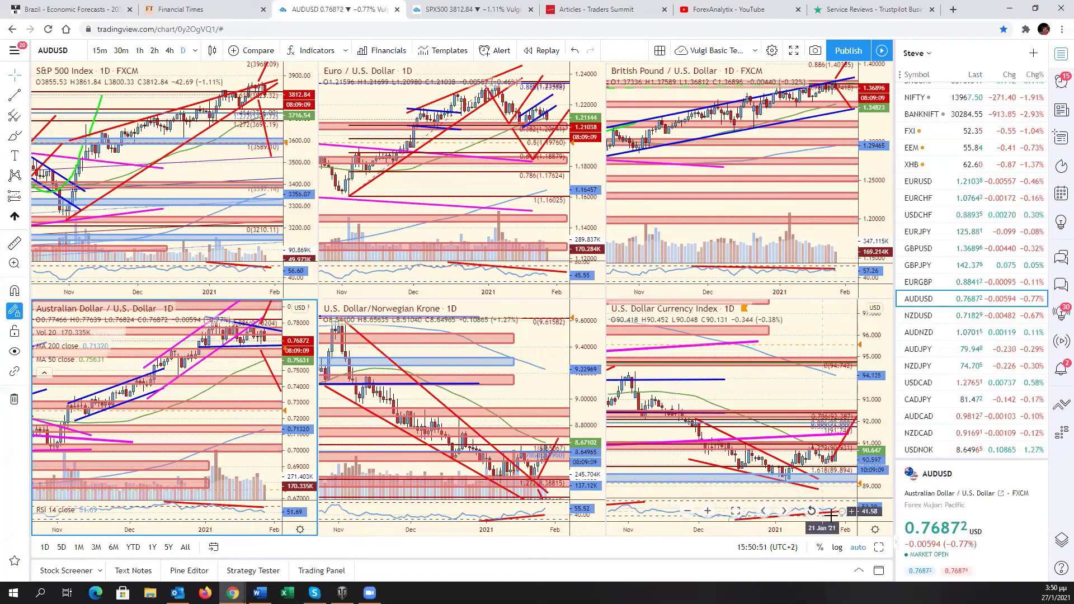
{"action": "left_click", "coordinate": [880, 547]}
{"action": "left_click", "coordinate": [940, 318]}
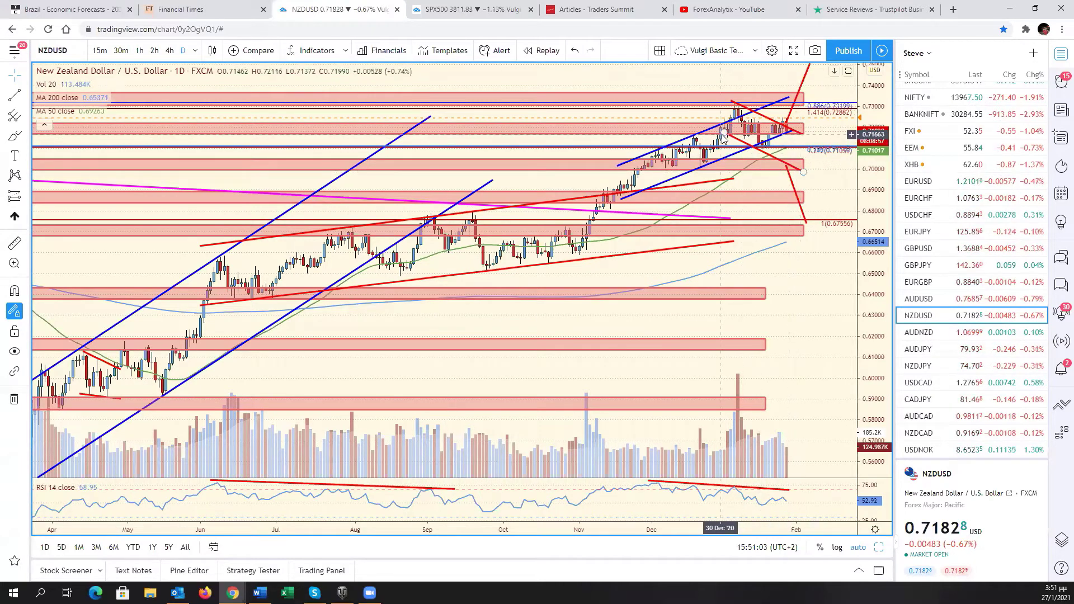
Raise the end of the red projected trend line and shift it up and left
{"action": "left_click", "coordinate": [804, 171]}
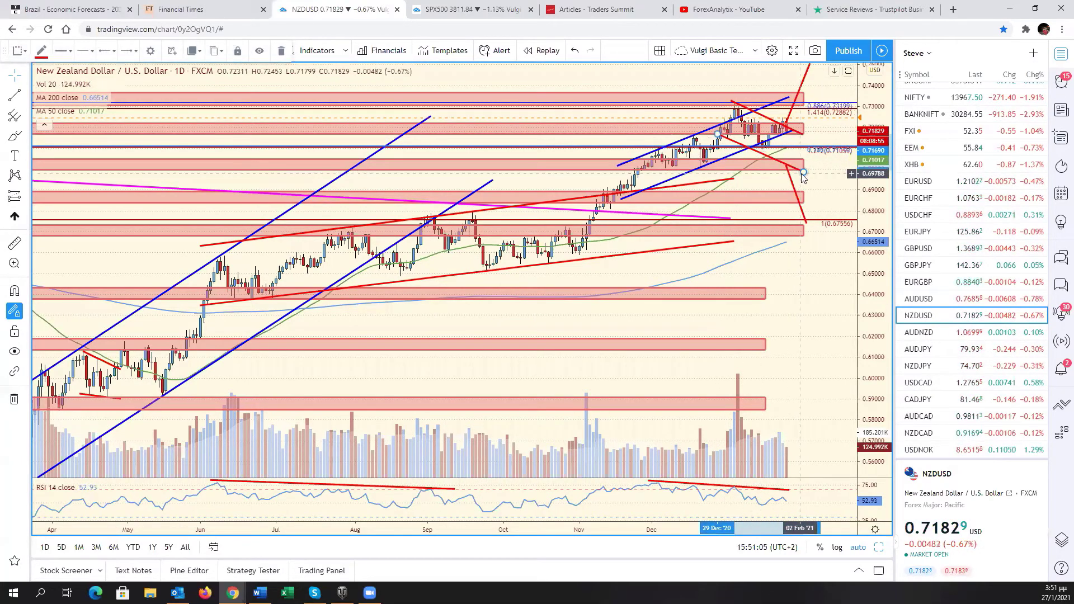
{"action": "left_click_drag", "start_coordinate": [804, 173], "coordinate": [811, 165]}
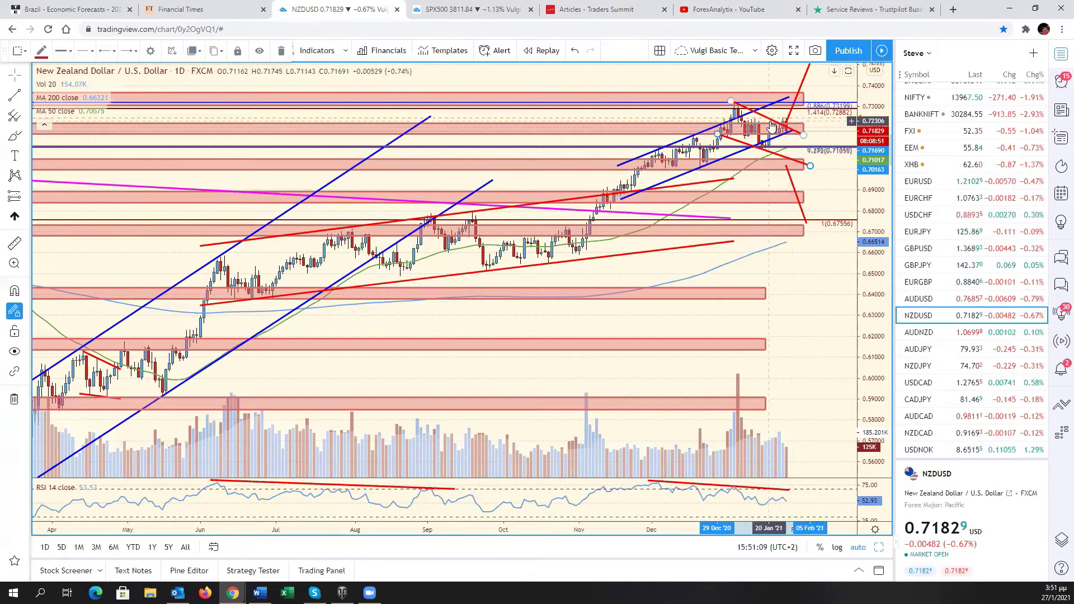
{"action": "left_click", "coordinate": [834, 203]}
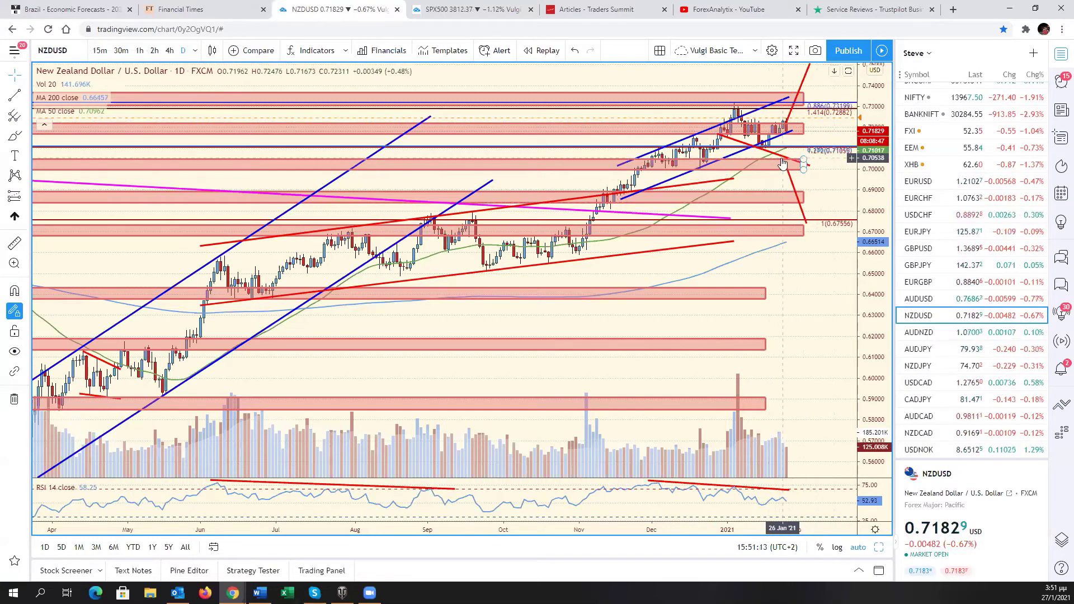
{"action": "mouse_move", "coordinate": [783, 163]}
{"action": "left_mouse_down"}
{"action": "mouse_move", "coordinate": [772, 154]}
{"action": "mouse_move", "coordinate": [780, 157]}
{"action": "left_mouse_up"}
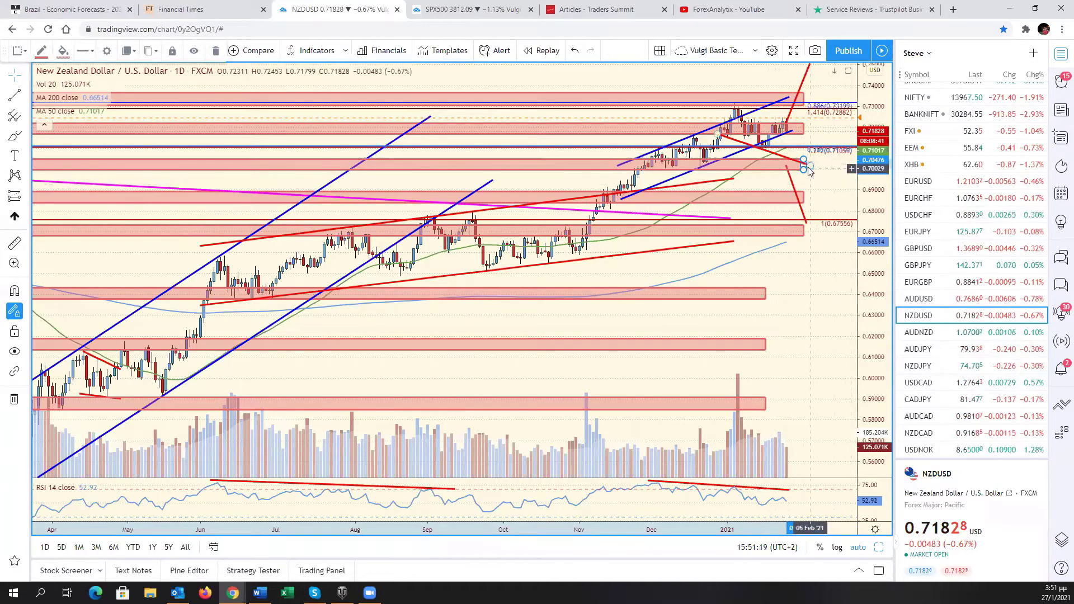
Clone the red line up to about 0.71931, adjust the lower line, then load AUDUSD
{"action": "right_click", "coordinate": [776, 157]}
{"action": "left_click", "coordinate": [809, 253]}
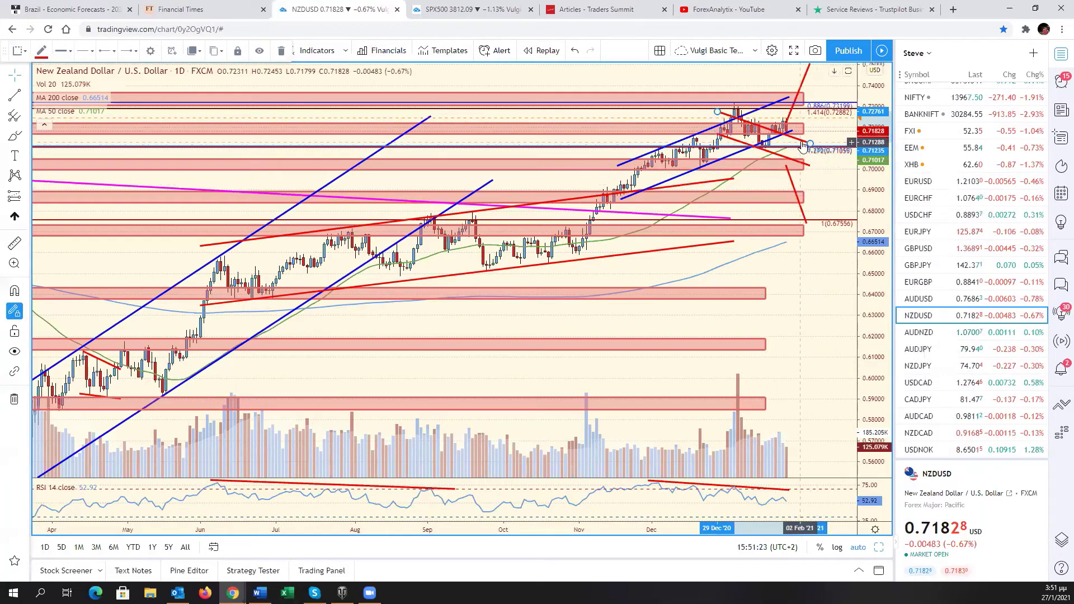
{"action": "left_click_drag", "start_coordinate": [802, 145], "coordinate": [797, 108]}
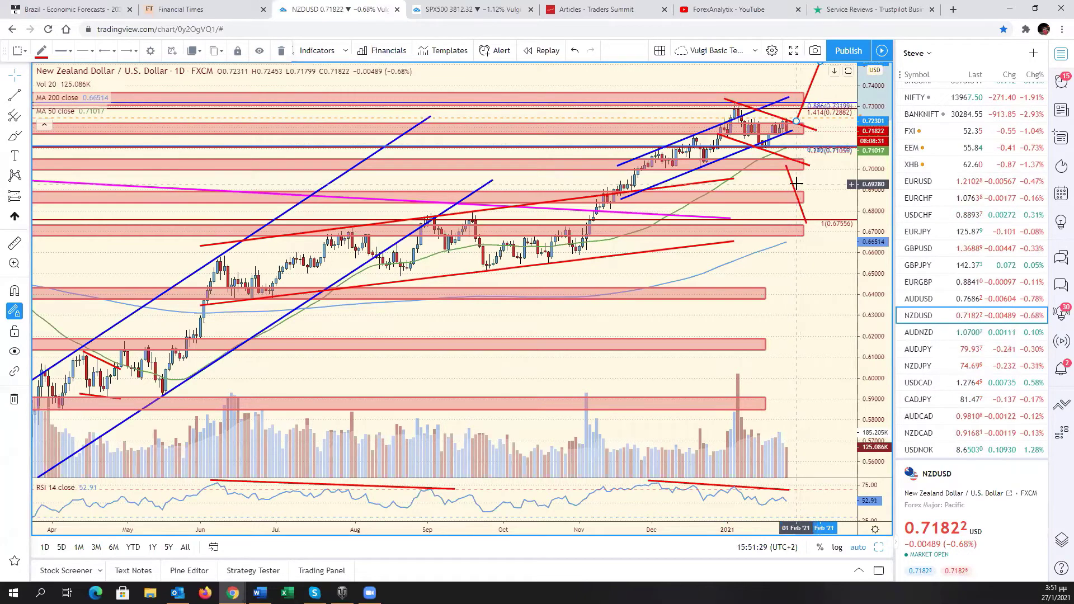
{"action": "left_click_drag", "start_coordinate": [795, 190], "coordinate": [799, 182]}
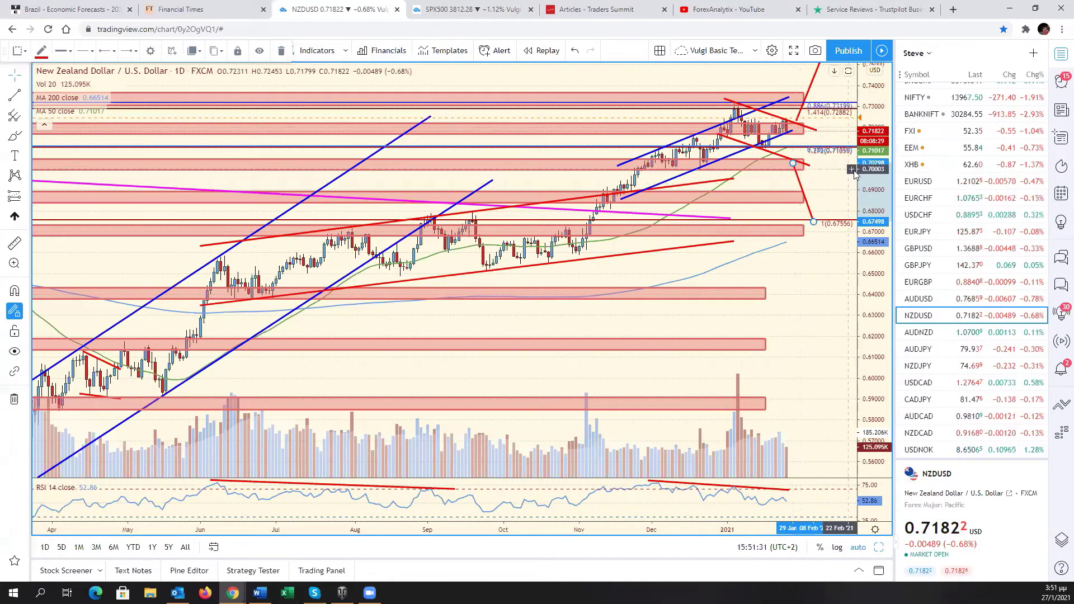
{"action": "left_click_drag", "start_coordinate": [872, 185], "coordinate": [841, 312]}
{"action": "left_click", "coordinate": [841, 311]}
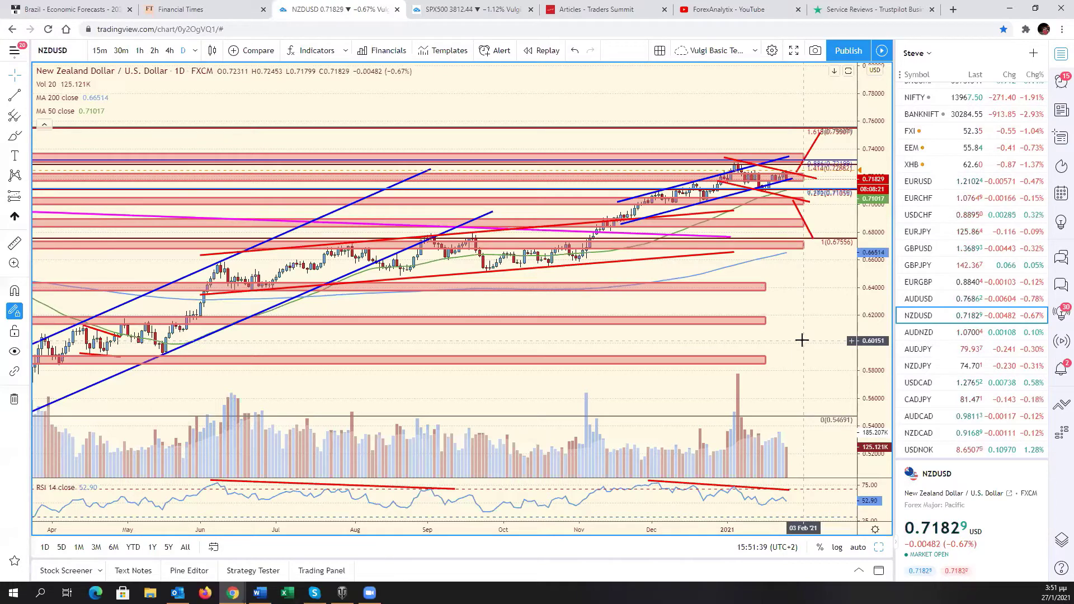
{"action": "left_click", "coordinate": [941, 302]}
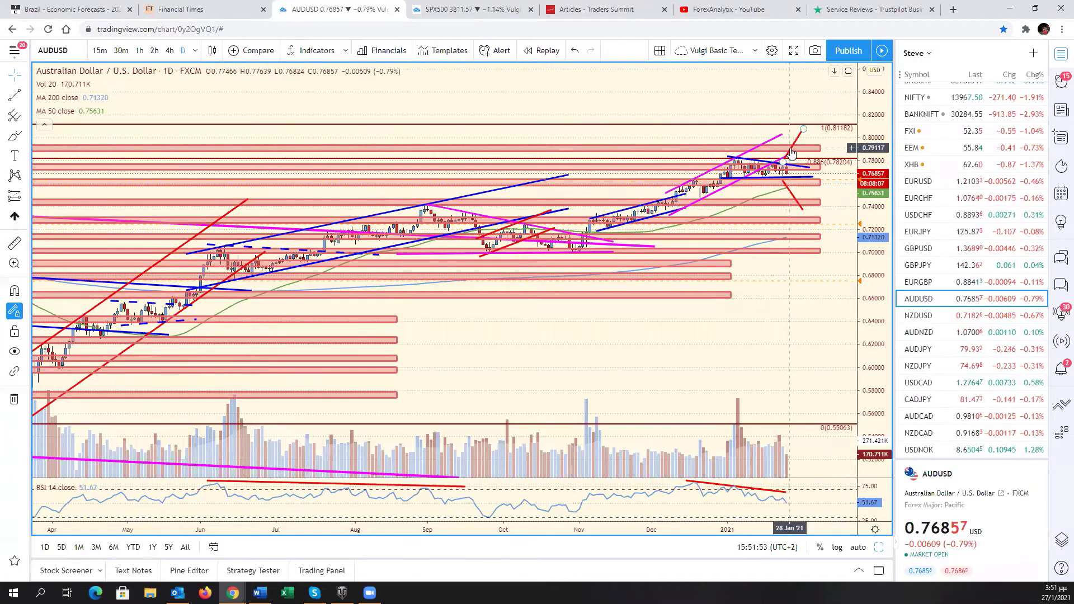
Shift both AUDUSD red lines a bar right, glance at AUDNZD and AUDJPY, then return to AUDUSD
{"action": "left_click_drag", "start_coordinate": [791, 154], "coordinate": [797, 153]}
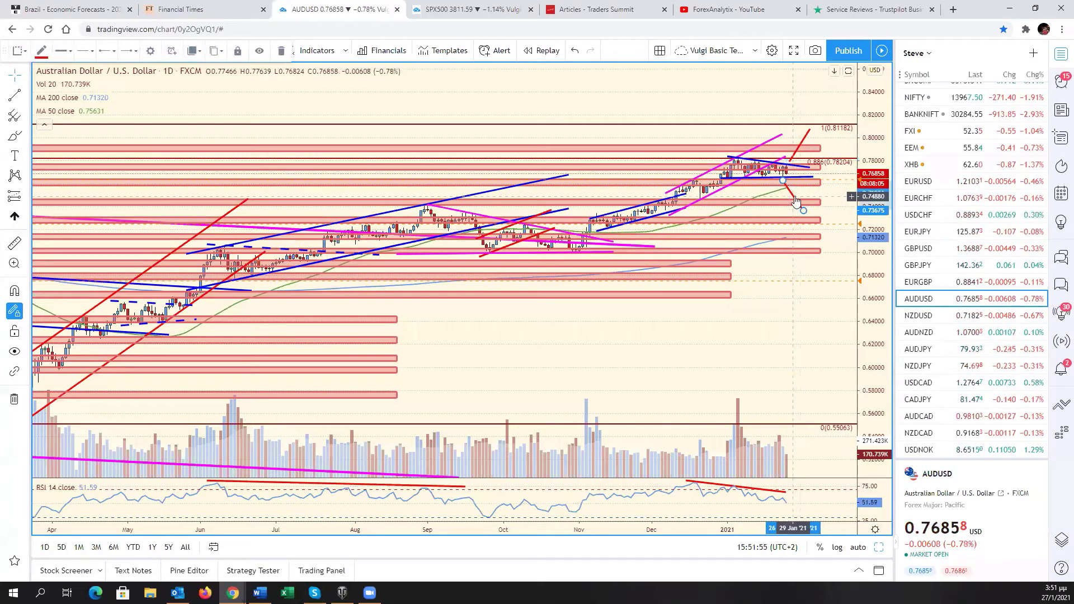
{"action": "left_click_drag", "start_coordinate": [795, 199], "coordinate": [796, 202]}
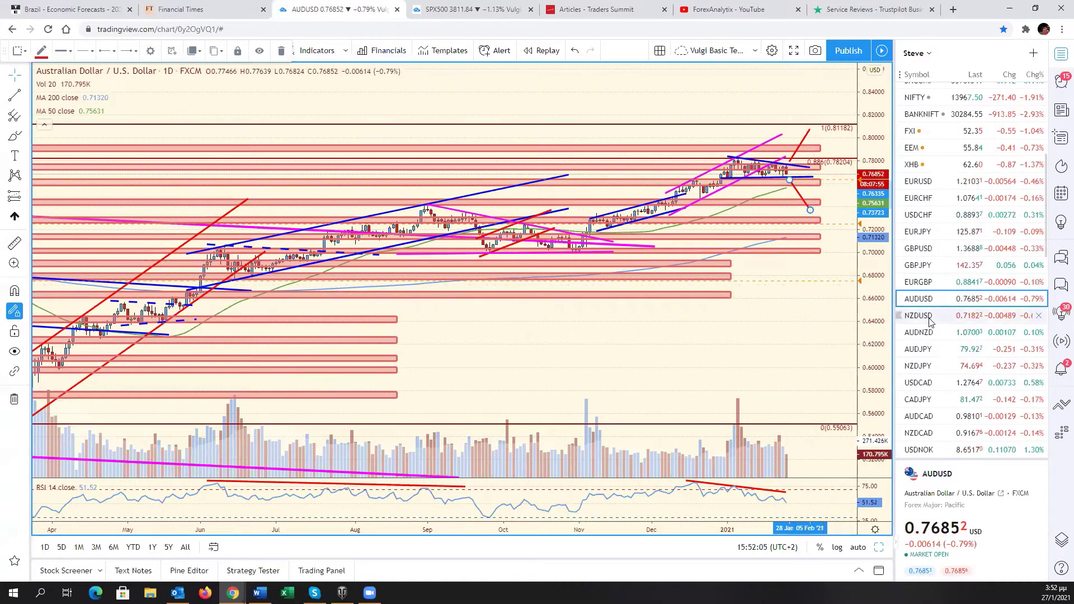
{"action": "left_click", "coordinate": [934, 336]}
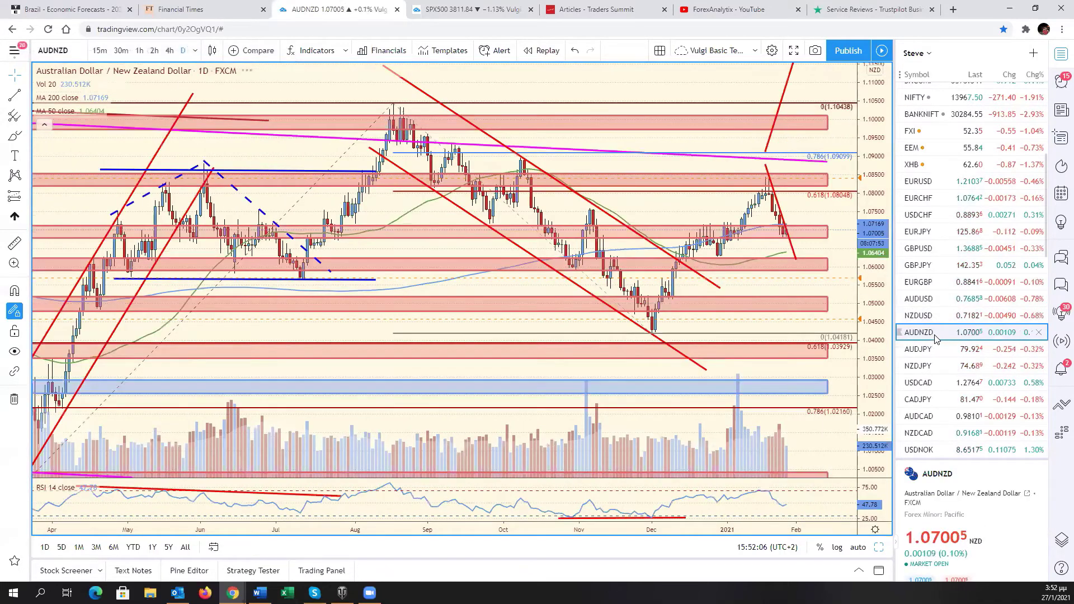
{"action": "left_click_drag", "start_coordinate": [854, 358], "coordinate": [854, 457]}
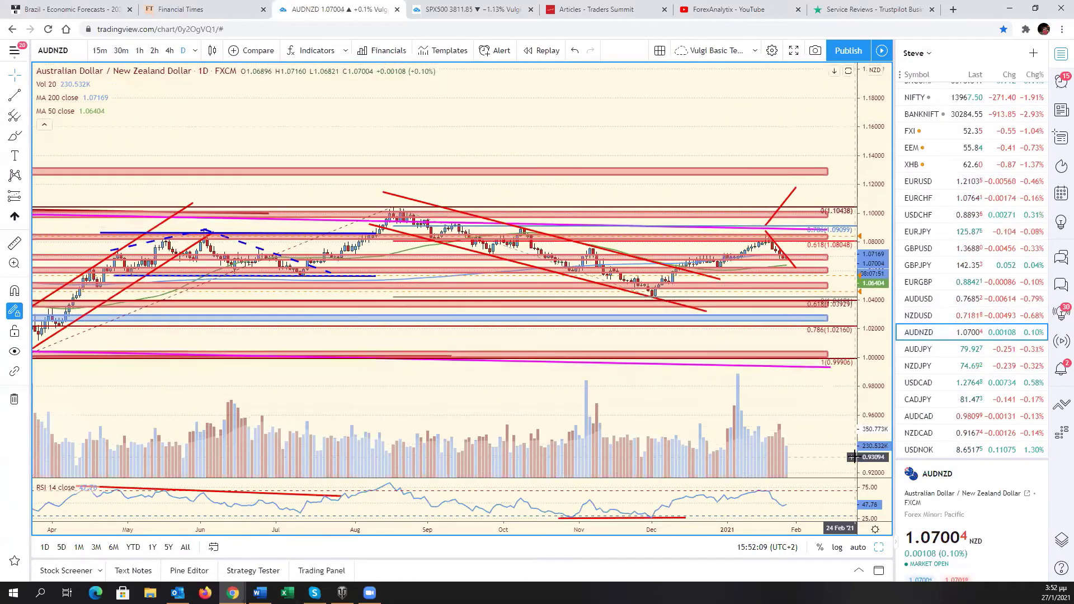
{"action": "left_click", "coordinate": [939, 355]}
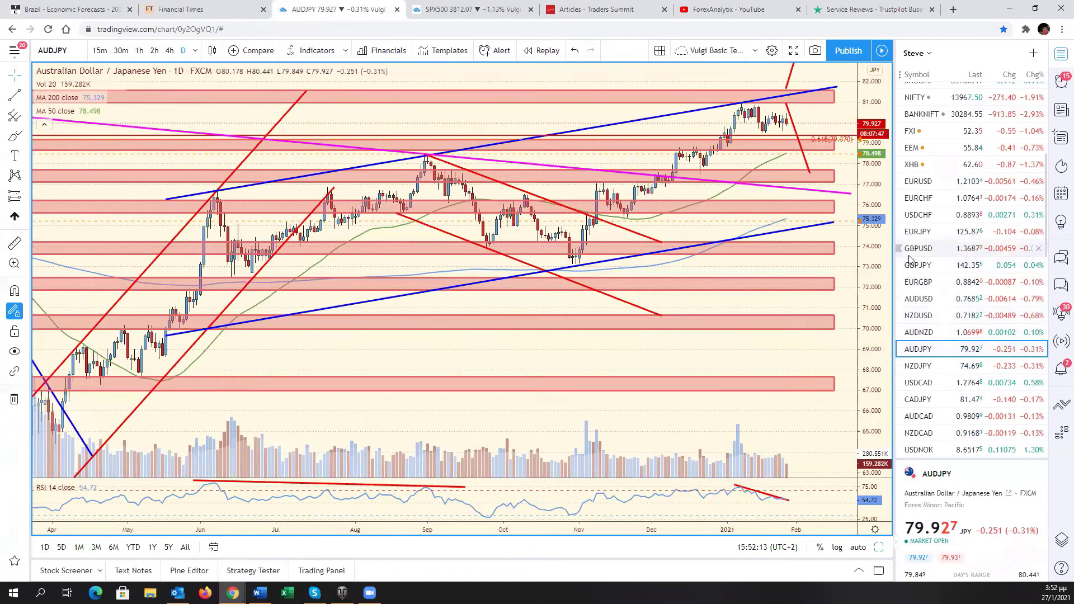
{"action": "left_click", "coordinate": [931, 299]}
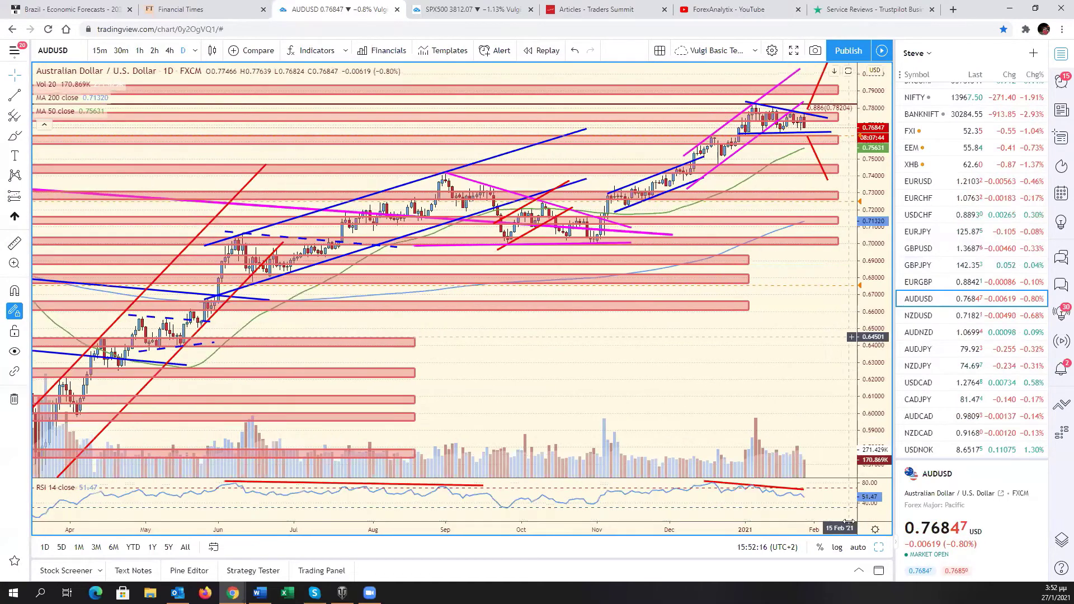
Restore the six-chart grid and auto-fit the GBP/USD price scale
{"action": "key", "text": "alt+Return"}
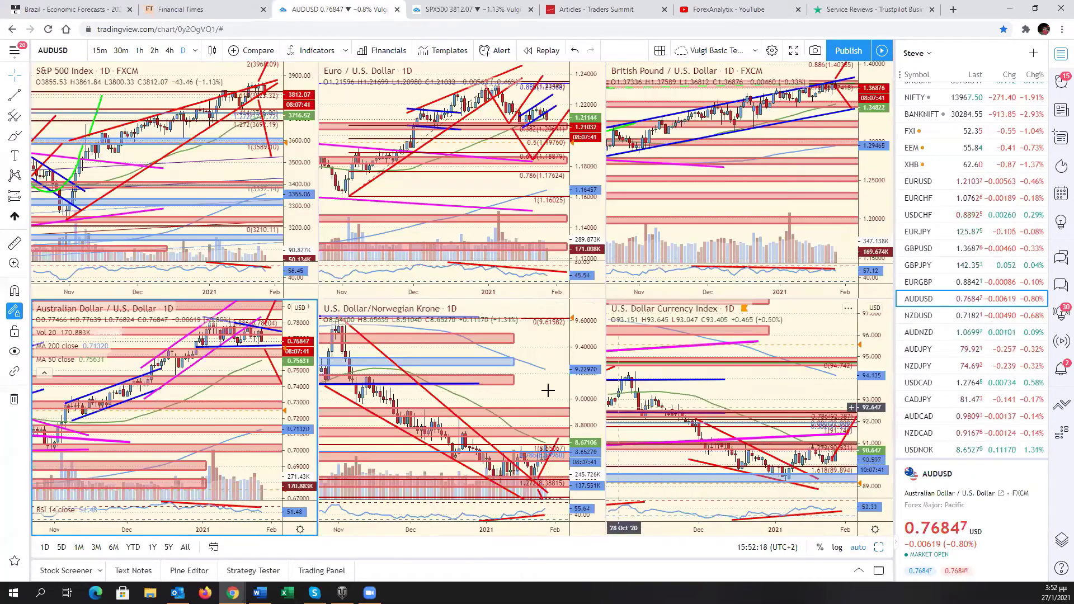
{"action": "left_click", "coordinate": [538, 384]}
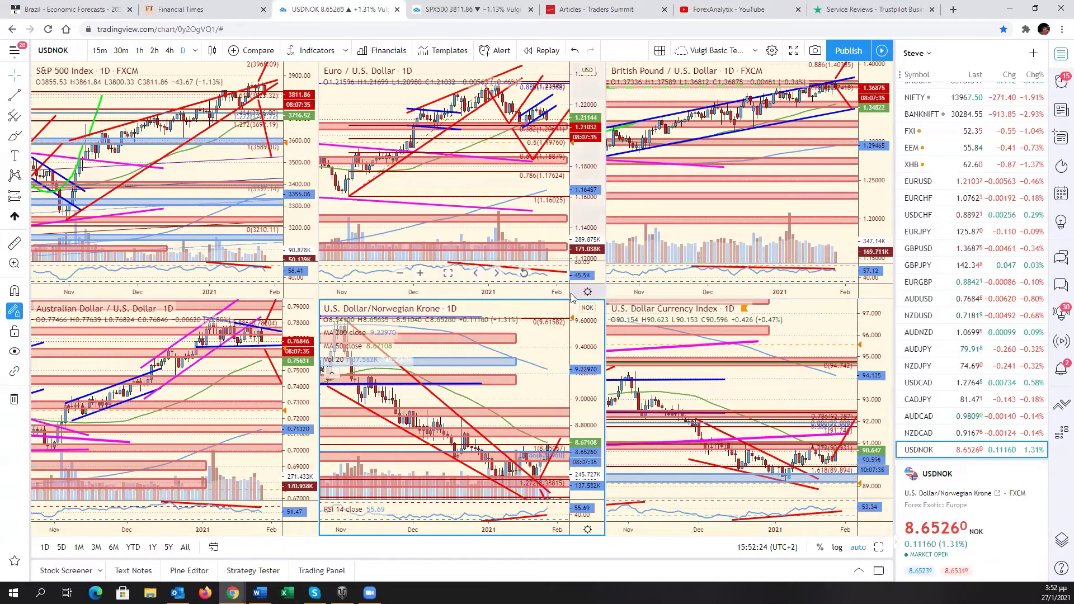
{"action": "left_click", "coordinate": [229, 168]}
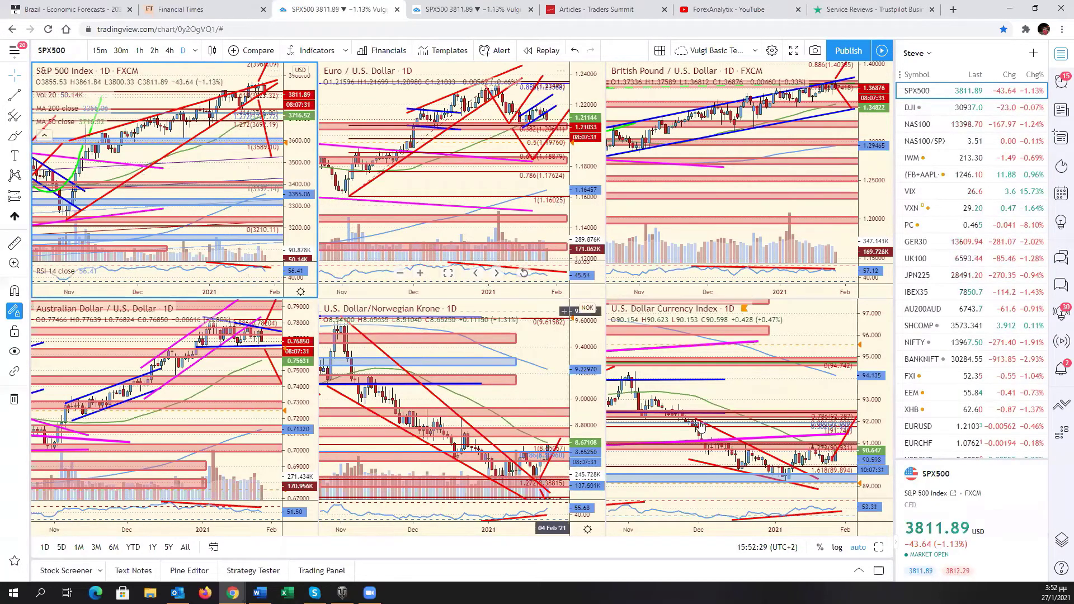
{"action": "left_click", "coordinate": [814, 233]}
{"action": "left_click", "coordinate": [866, 547]}
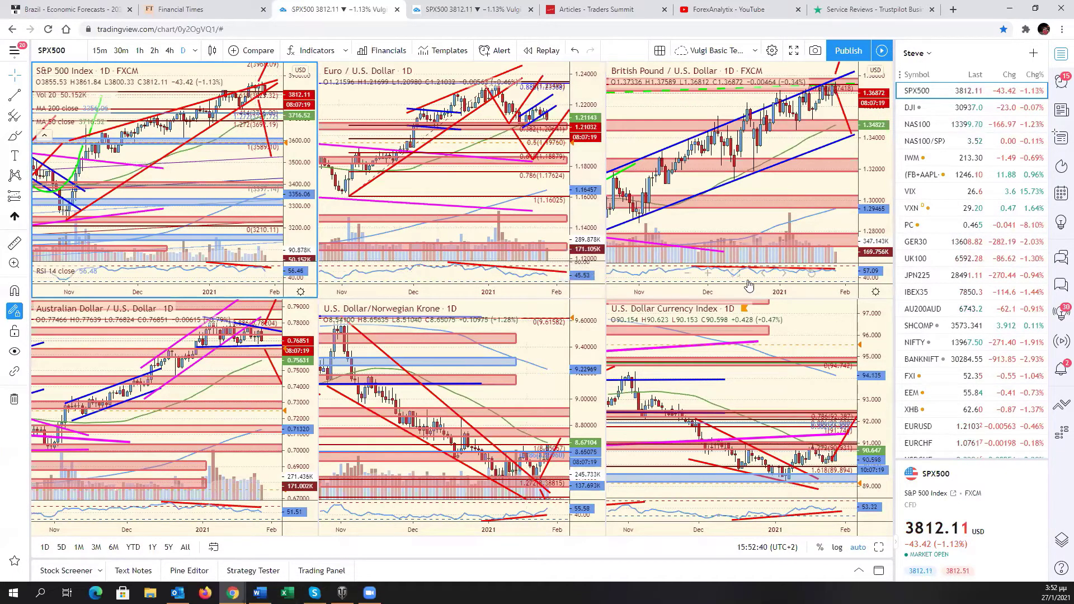
Switch the top-left chart to NAS100 and make GBP/USD the active chart
{"action": "left_click", "coordinate": [945, 124]}
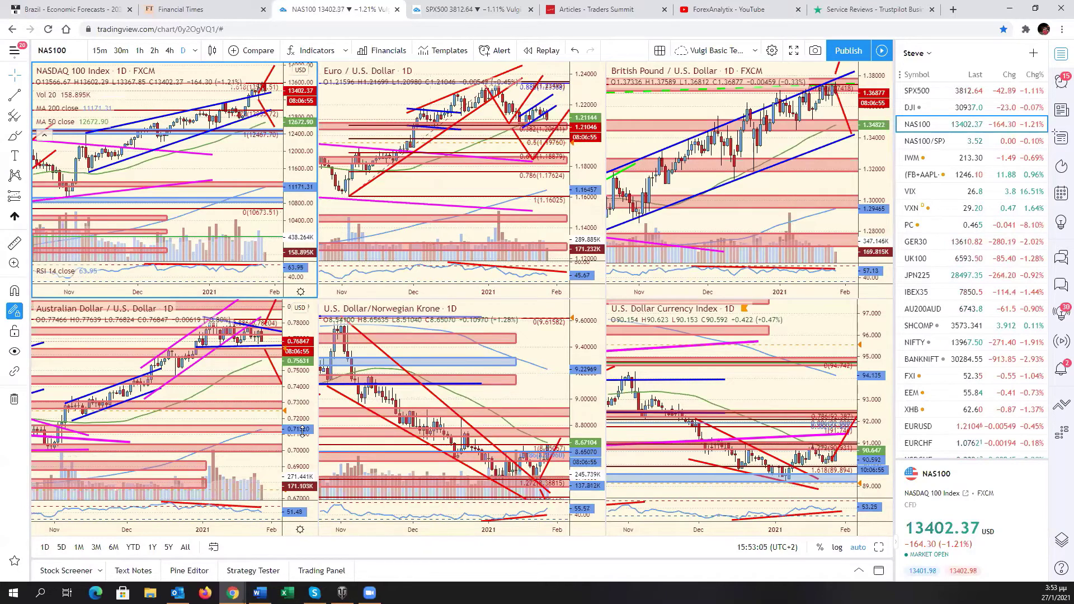
{"action": "left_click", "coordinate": [782, 408]}
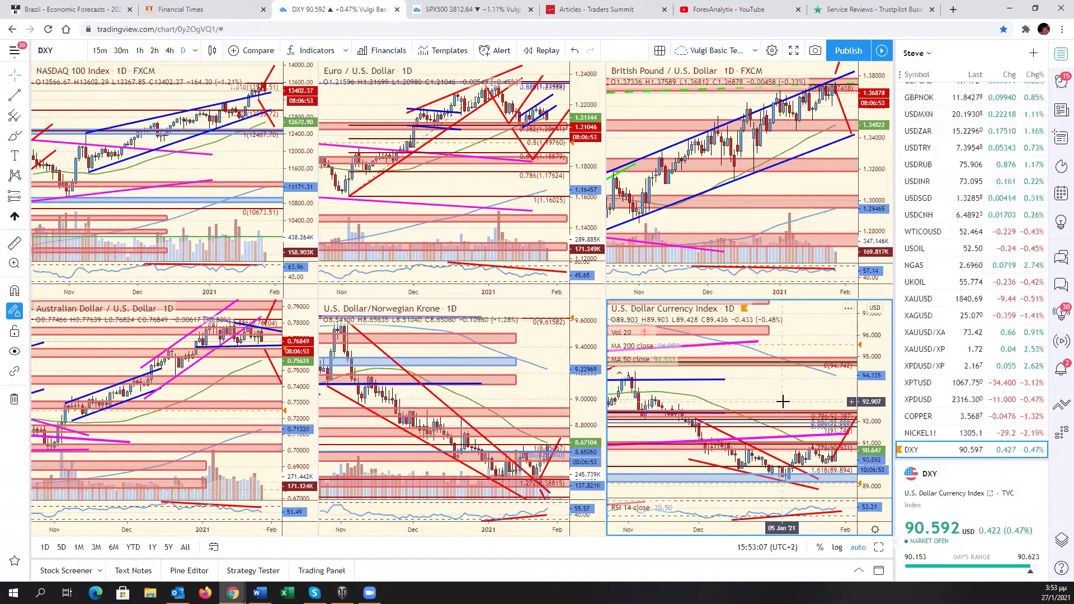
{"action": "left_click", "coordinate": [546, 211]}
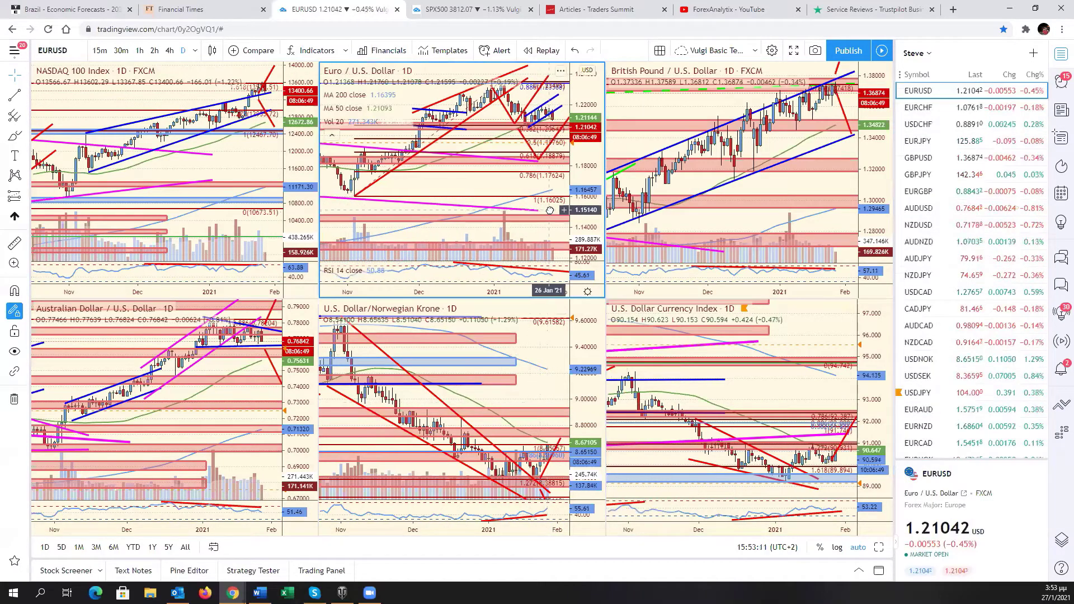
{"action": "left_click", "coordinate": [825, 184]}
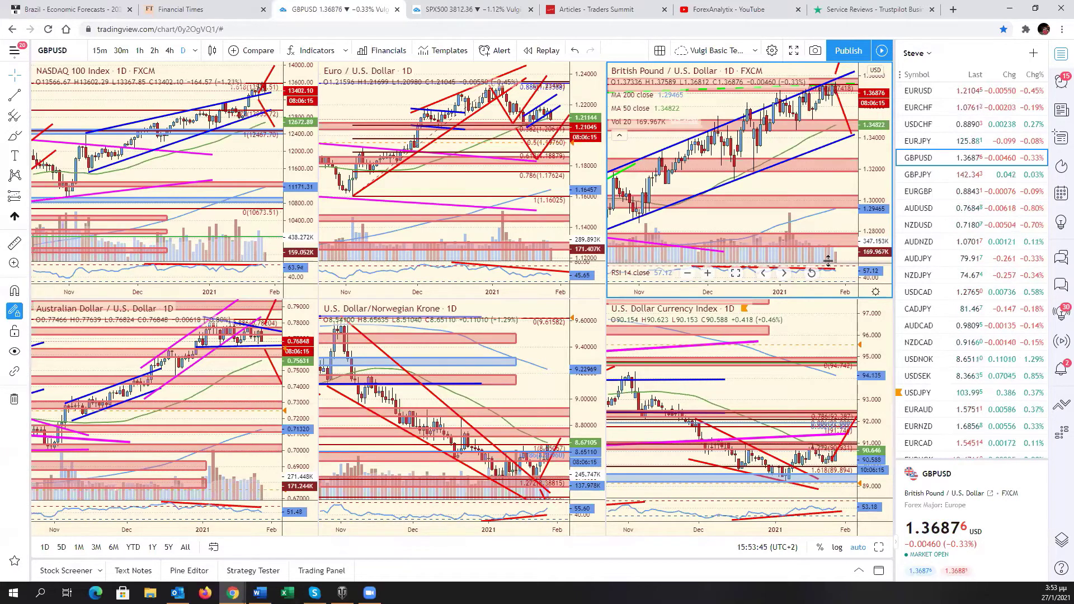
Activate the NASDAQ 100, USD/NOK and then Dollar Index charts in turn
{"action": "left_click", "coordinate": [270, 155]}
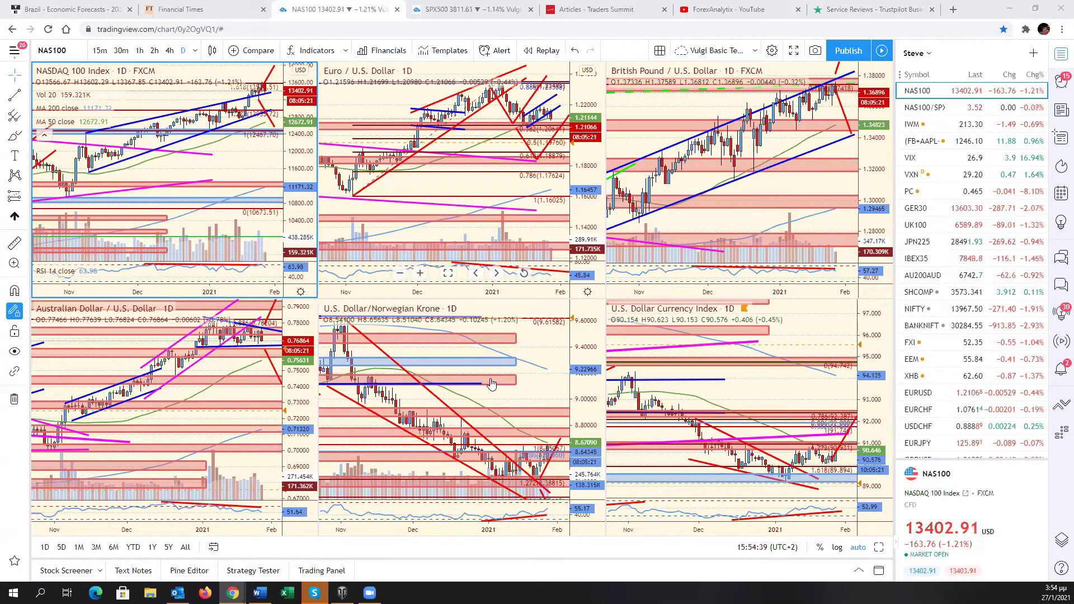
{"action": "left_click", "coordinate": [528, 387]}
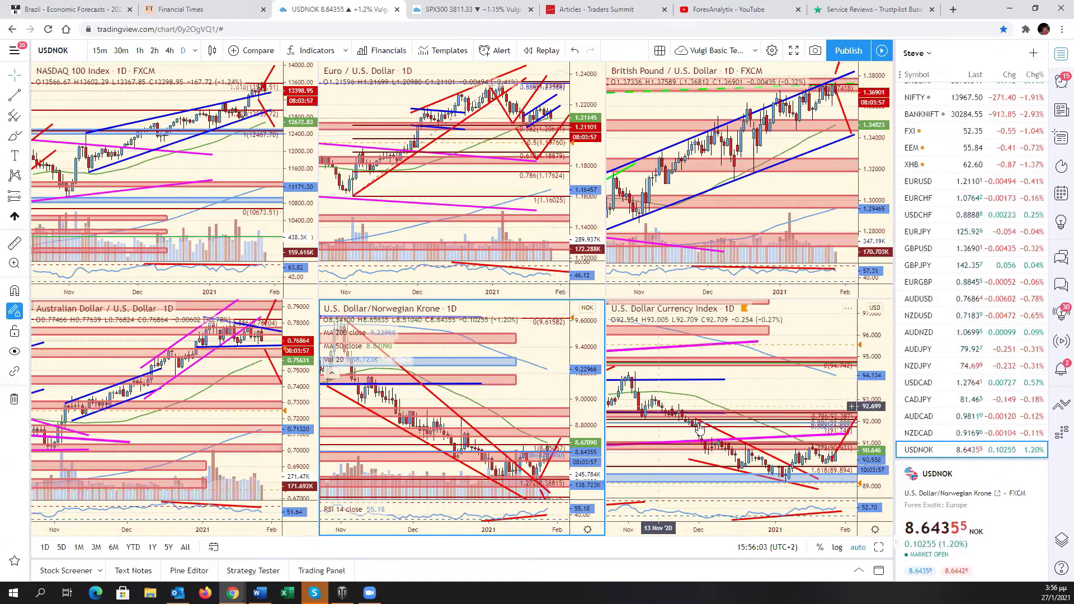
{"action": "left_click", "coordinate": [779, 408]}
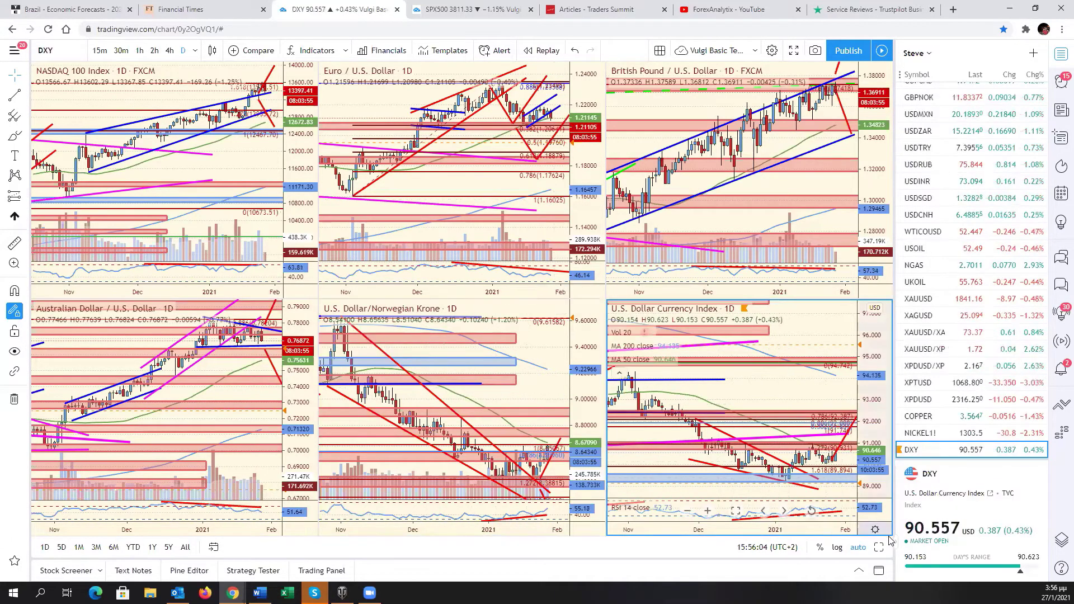
Review the Dollar Index full-size, panning to leave room on the right, then restore the grid
{"action": "key", "text": "alt+Return"}
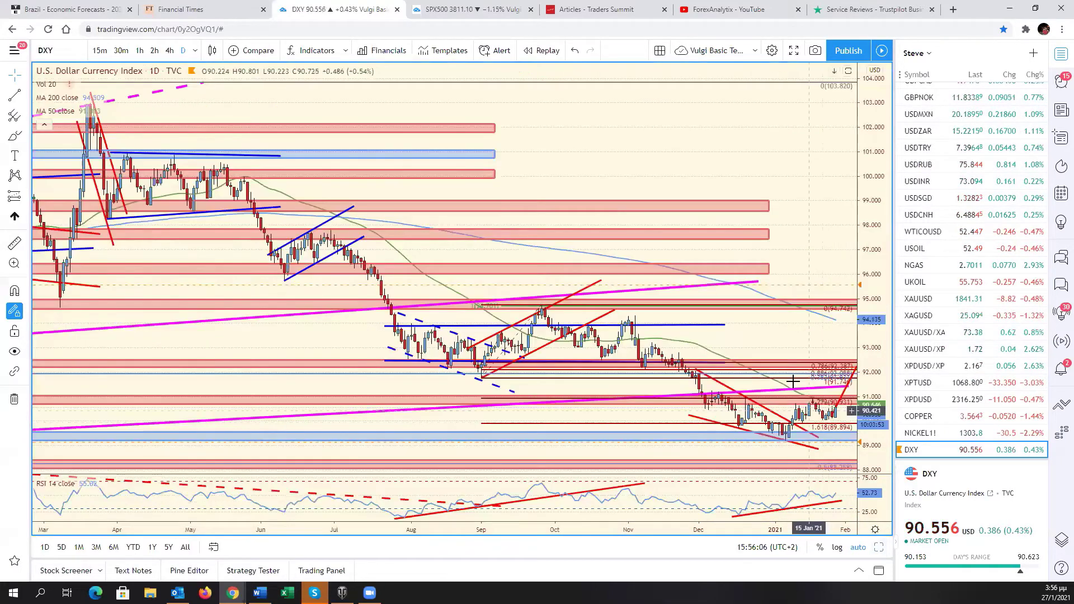
{"action": "left_click_drag", "start_coordinate": [769, 381], "coordinate": [711, 381]}
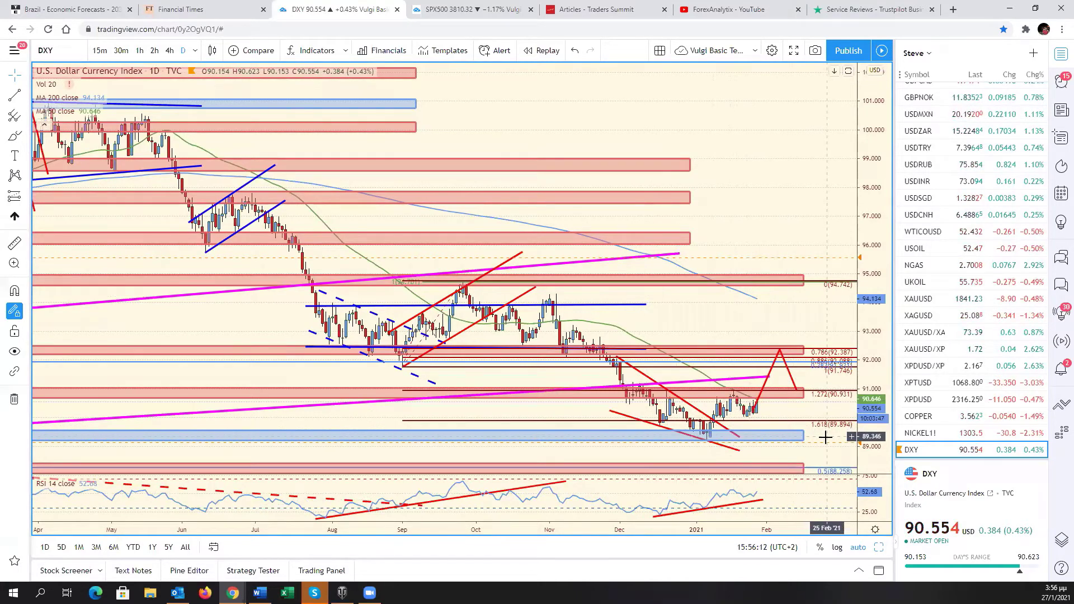
{"action": "scroll", "coordinate": [843, 444], "scroll_direction": "left", "scroll_amount": 5}
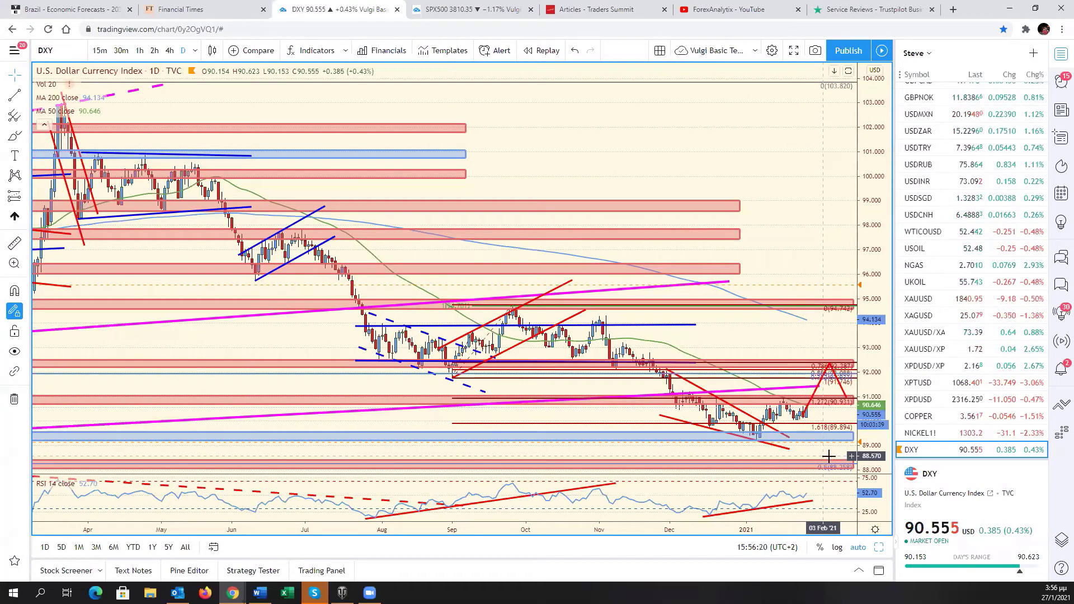
{"action": "left_click", "coordinate": [879, 548]}
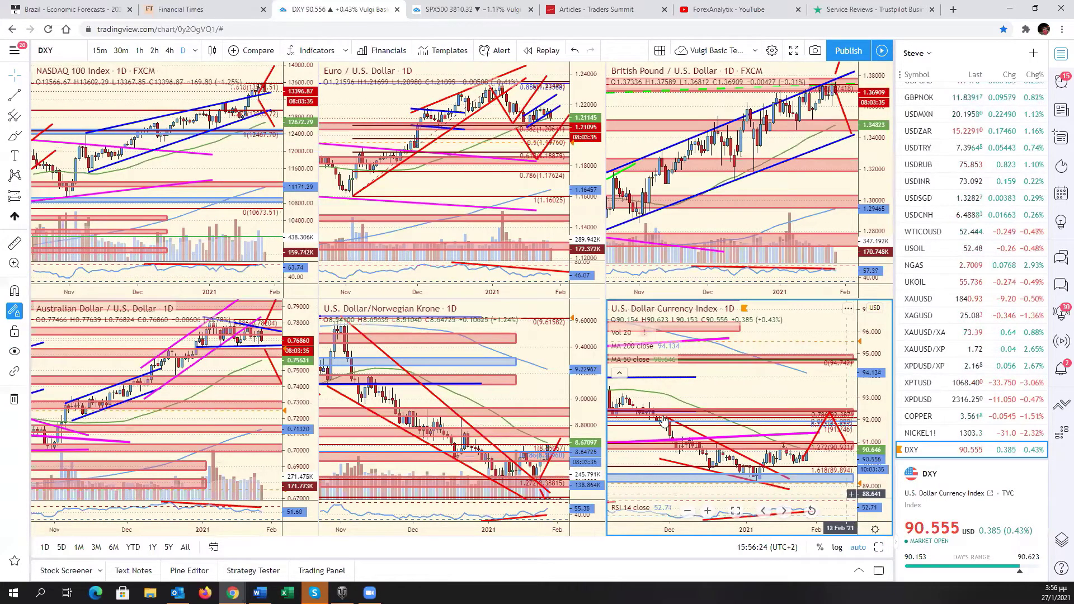
Replace the NASDAQ 100 with the S&P 500 Index in the top-left chart
{"action": "left_click", "coordinate": [247, 144]}
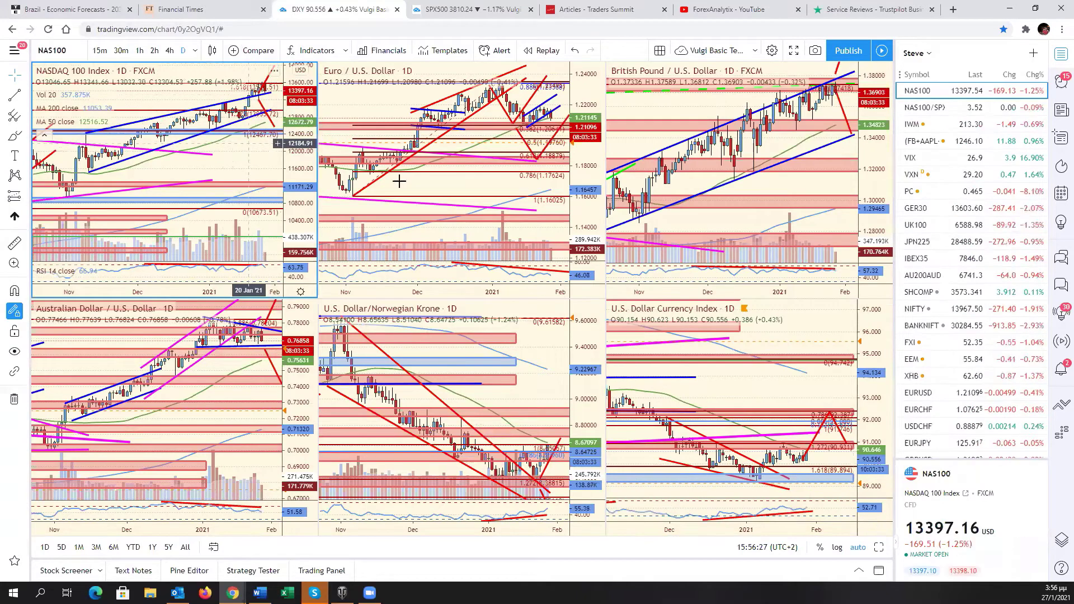
{"action": "scroll", "coordinate": [971, 101], "scroll_direction": "up", "scroll_amount": 10}
{"action": "left_click", "coordinate": [971, 97]}
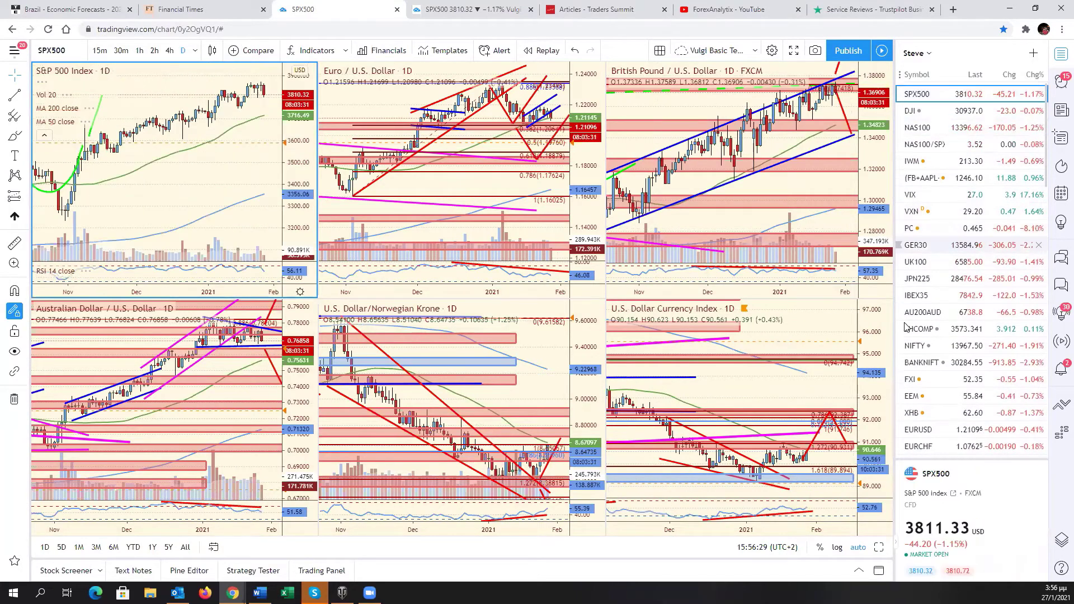
Review the S&P 500 chart full-size, panning to bring March into view
{"action": "left_click", "coordinate": [880, 548]}
{"action": "left_click_drag", "start_coordinate": [813, 372], "coordinate": [753, 375]}
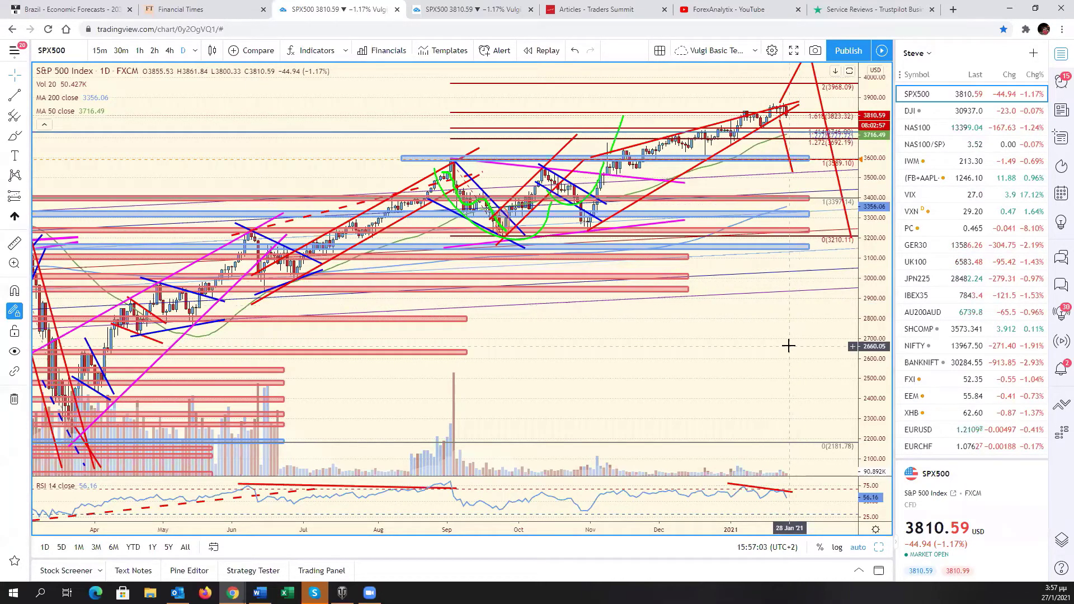
{"action": "left_click_drag", "start_coordinate": [789, 348], "coordinate": [851, 347]}
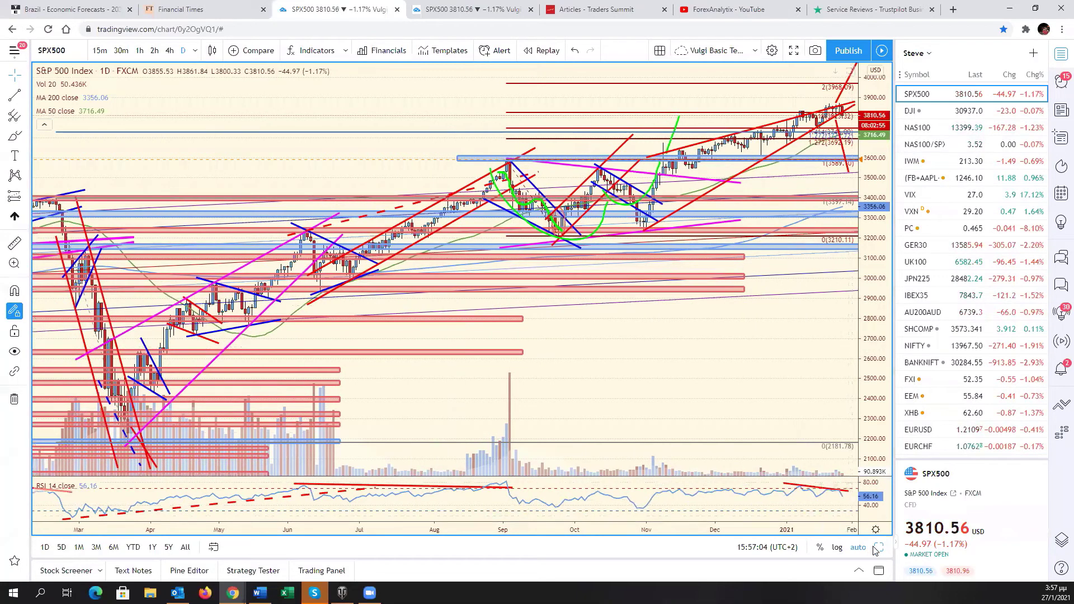
Return to the grid and show the Dollar Index chart full-size
{"action": "key", "text": "alt+Return"}
{"action": "left_click", "coordinate": [865, 512]}
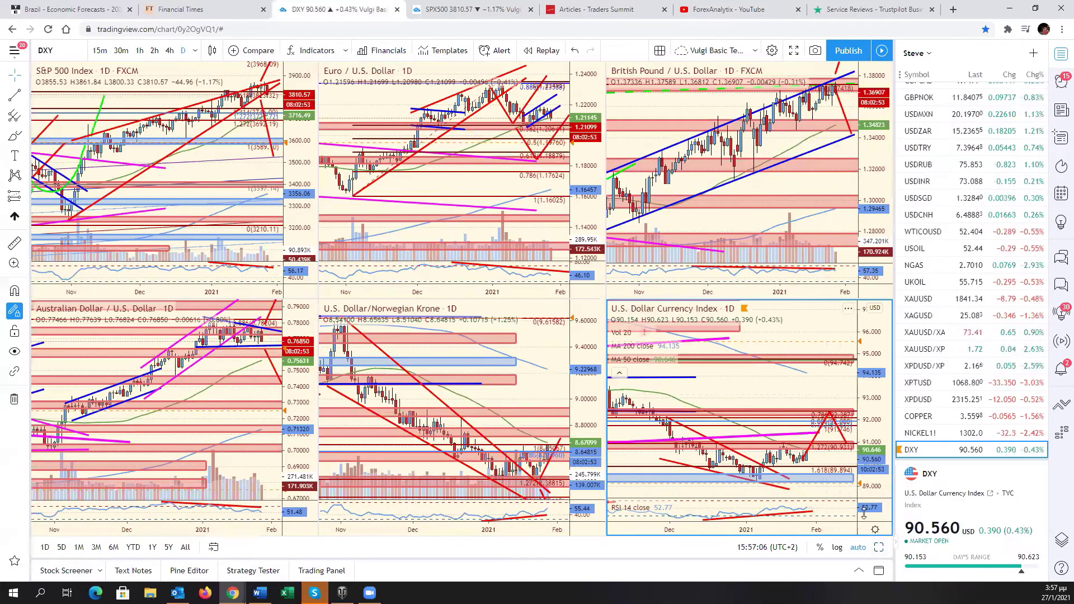
{"action": "left_click", "coordinate": [879, 546]}
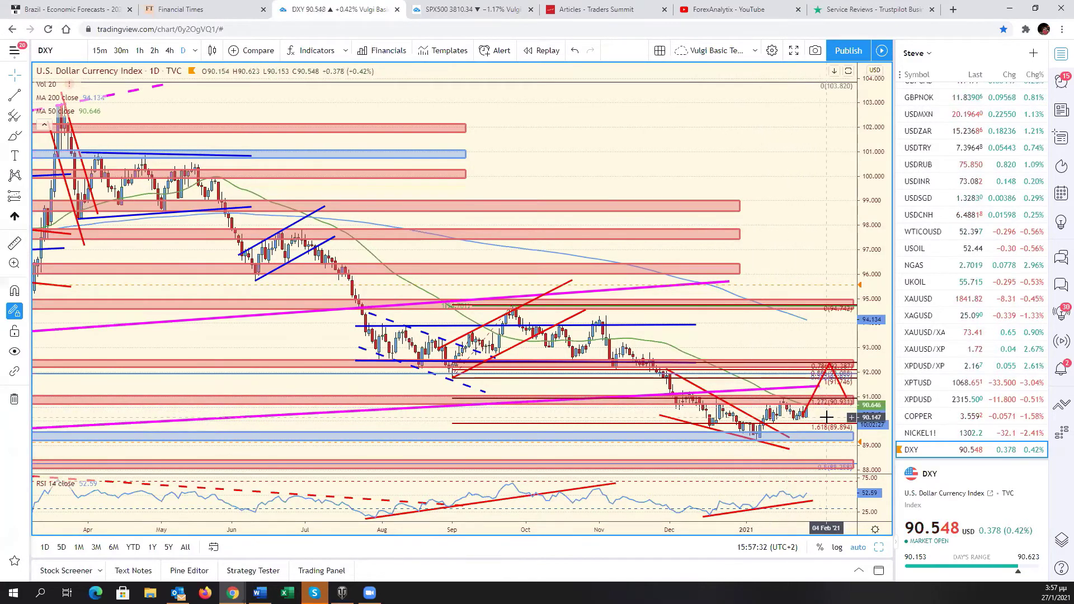
Return to the grid and expand the Australian Dollar chart to full size
{"action": "left_click_drag", "start_coordinate": [827, 417], "coordinate": [854, 416]}
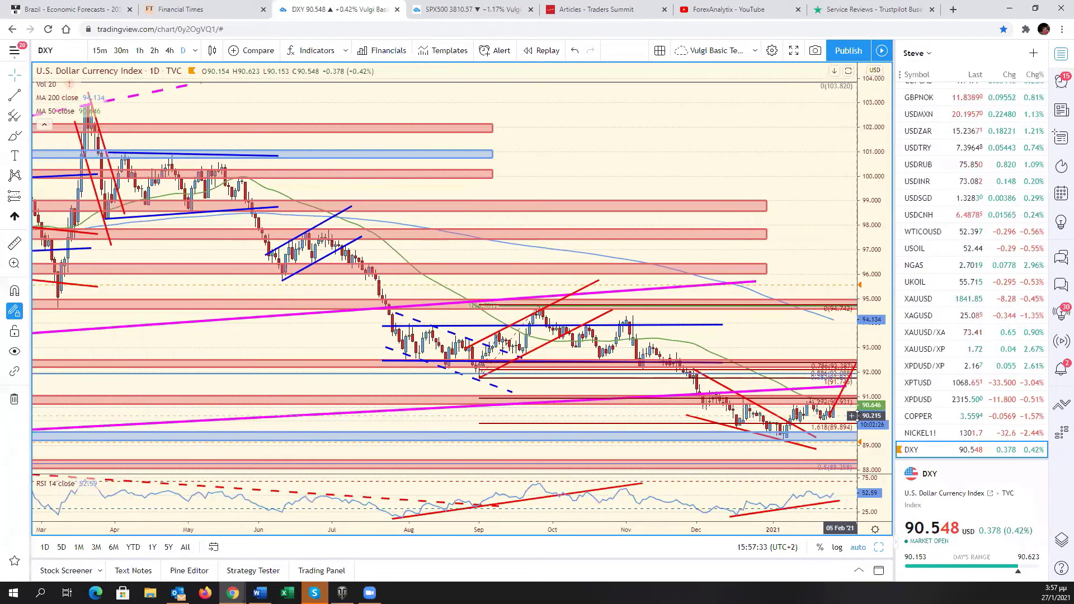
{"action": "left_click", "coordinate": [878, 547]}
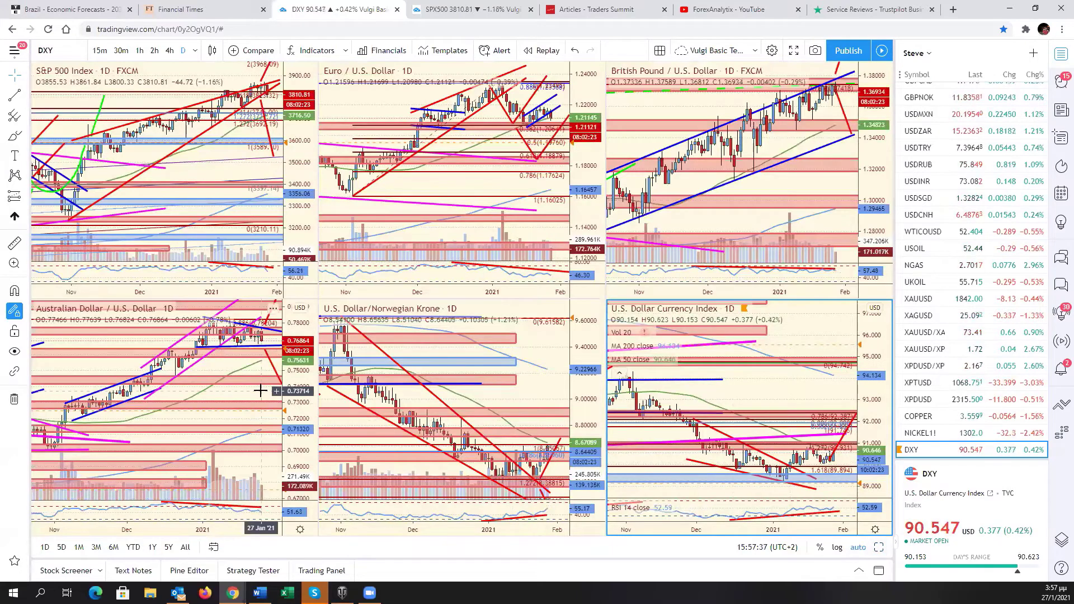
{"action": "left_click", "coordinate": [289, 386]}
{"action": "left_click", "coordinate": [878, 547]}
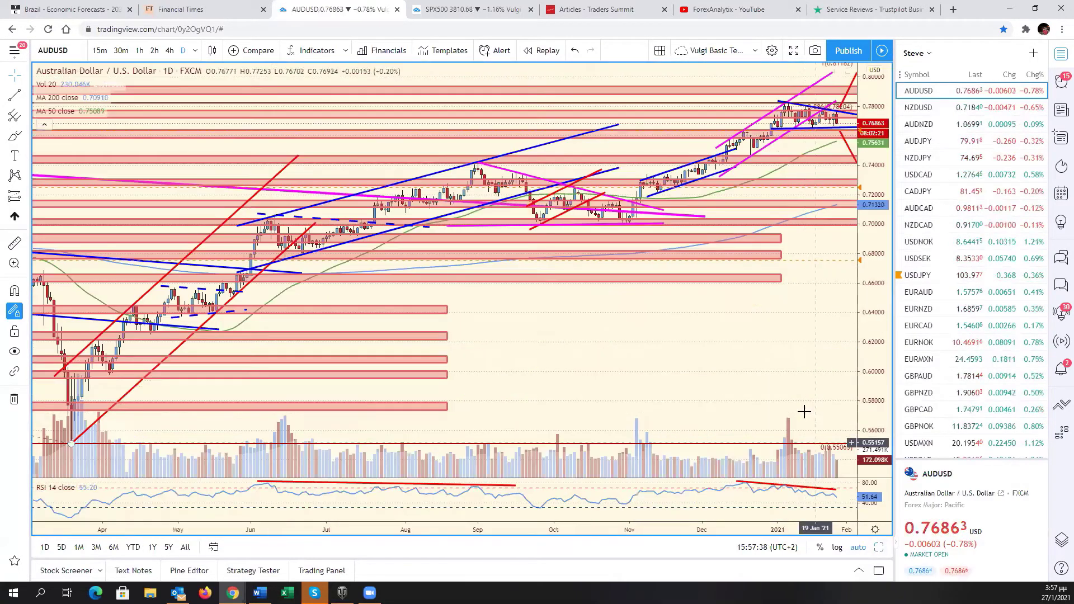
Load NZDUSD in that pane, browse its history, and restore the six-chart grid
{"action": "scroll", "coordinate": [757, 412], "scroll_direction": "up", "scroll_amount": 2}
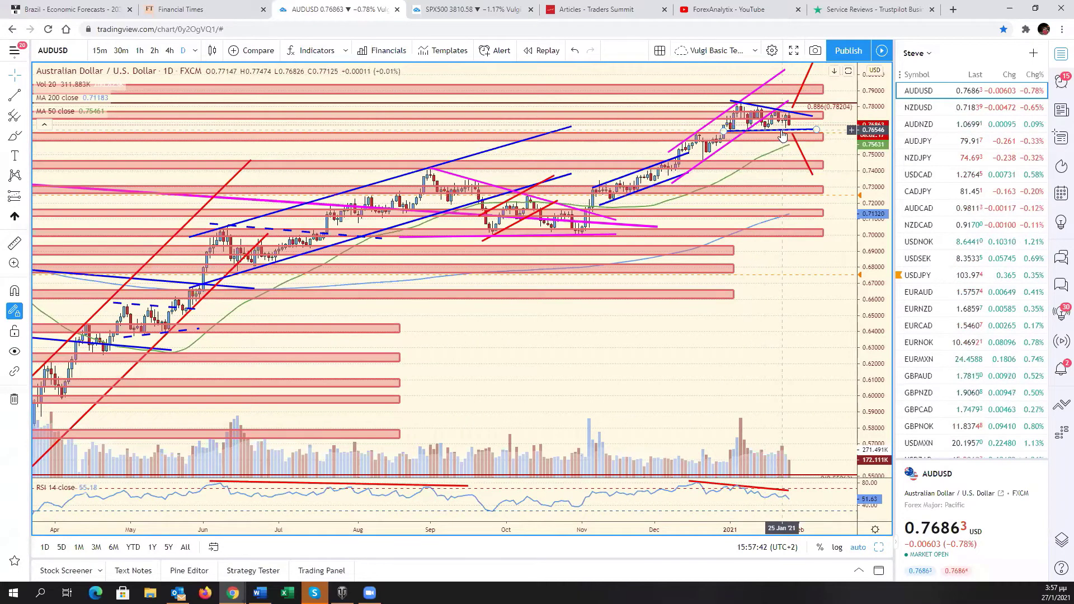
{"action": "scroll", "coordinate": [834, 280], "scroll_direction": "left", "scroll_amount": 2}
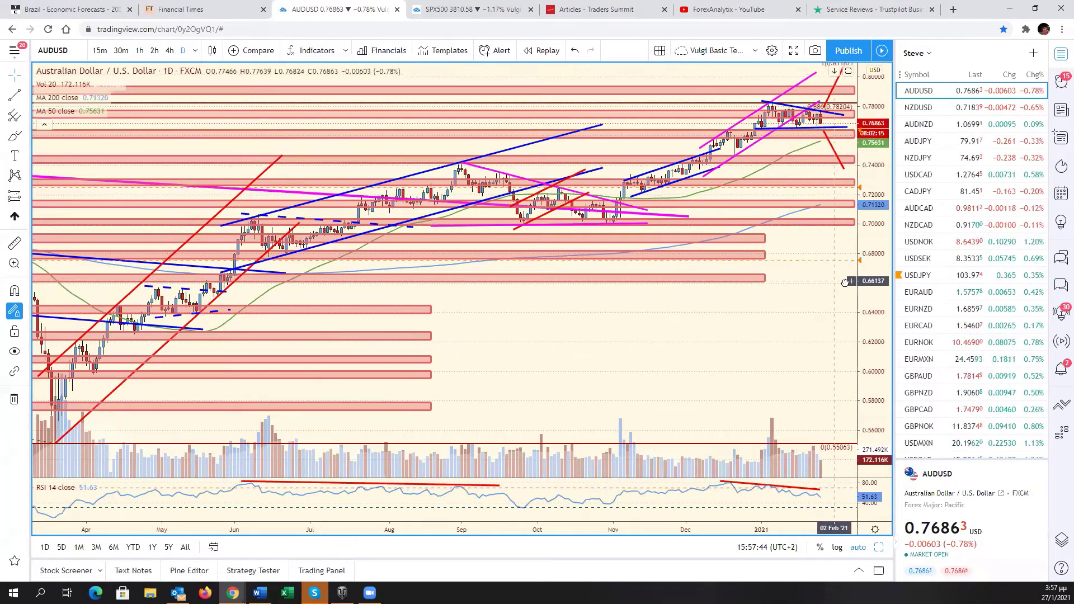
{"action": "scroll", "coordinate": [846, 281], "scroll_direction": "left", "scroll_amount": 1}
{"action": "key", "text": "Down"}
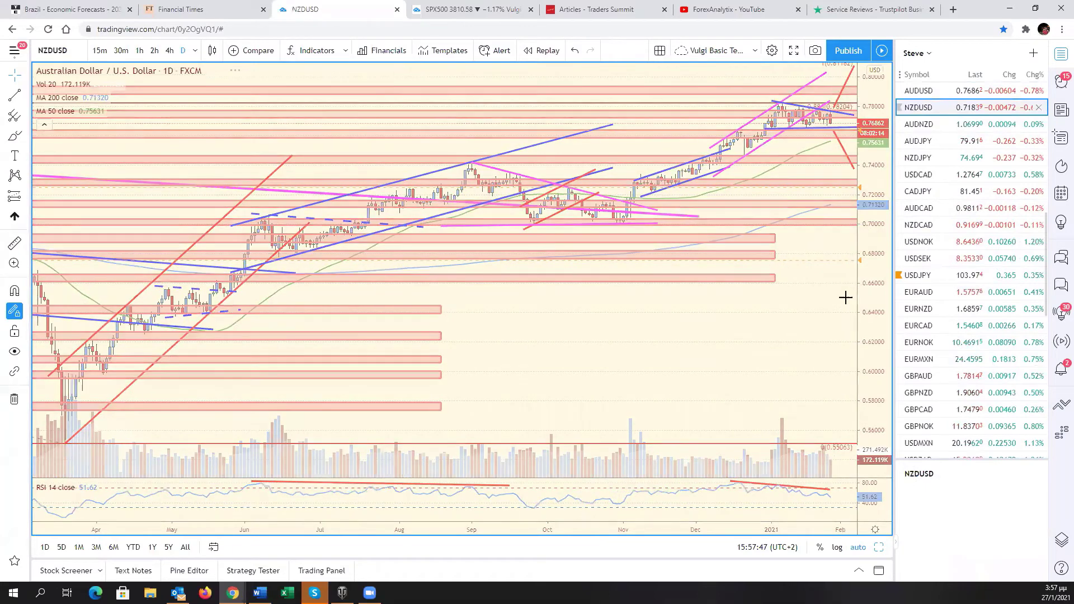
{"action": "scroll", "coordinate": [812, 166], "scroll_direction": "right", "scroll_amount": 2}
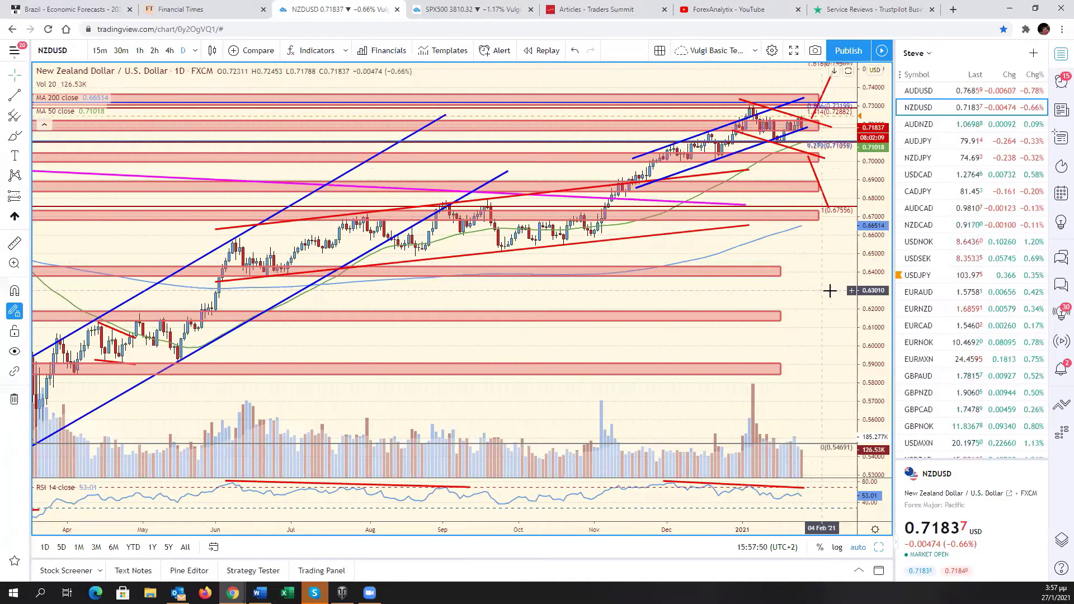
{"action": "scroll", "coordinate": [829, 290], "scroll_direction": "left", "scroll_amount": 4}
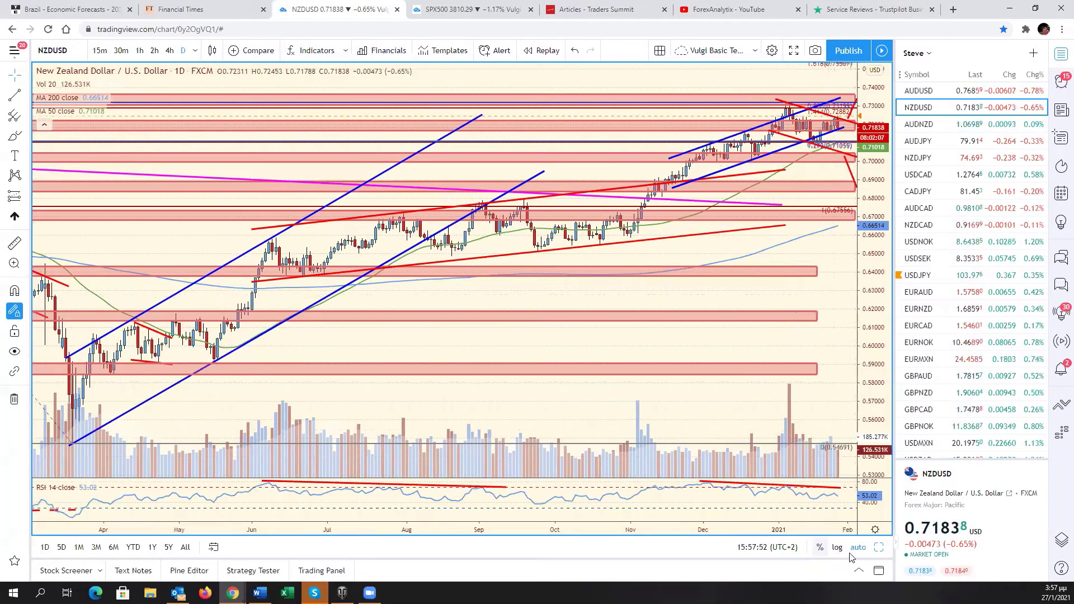
{"action": "key", "text": "alt+Return"}
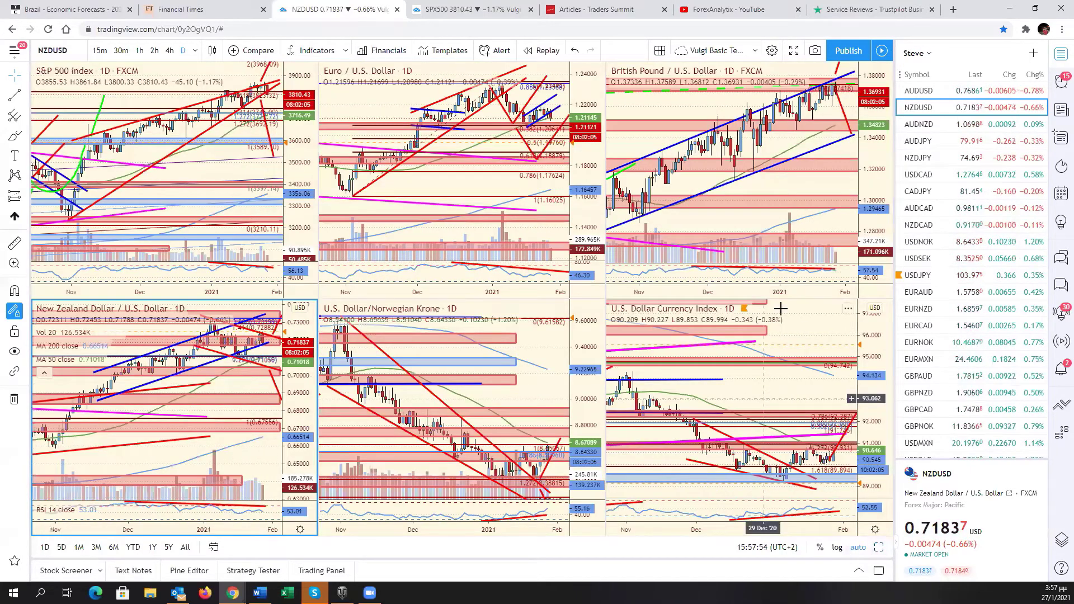
Review EUR/USD full-size, panning to earlier dates, then restore the grid
{"action": "left_click", "coordinate": [533, 220]}
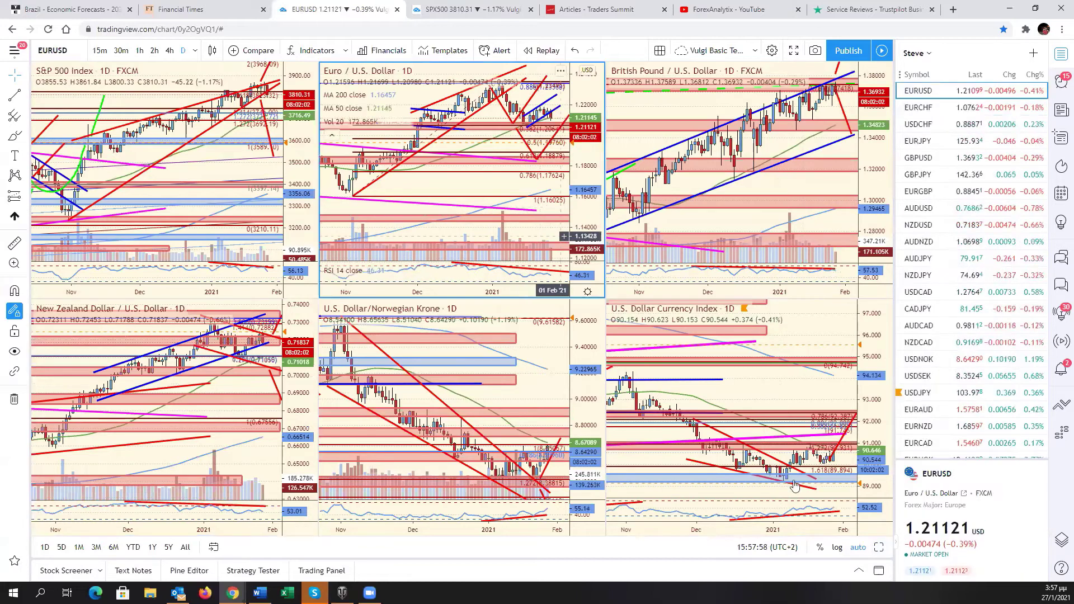
{"action": "left_click", "coordinate": [880, 552]}
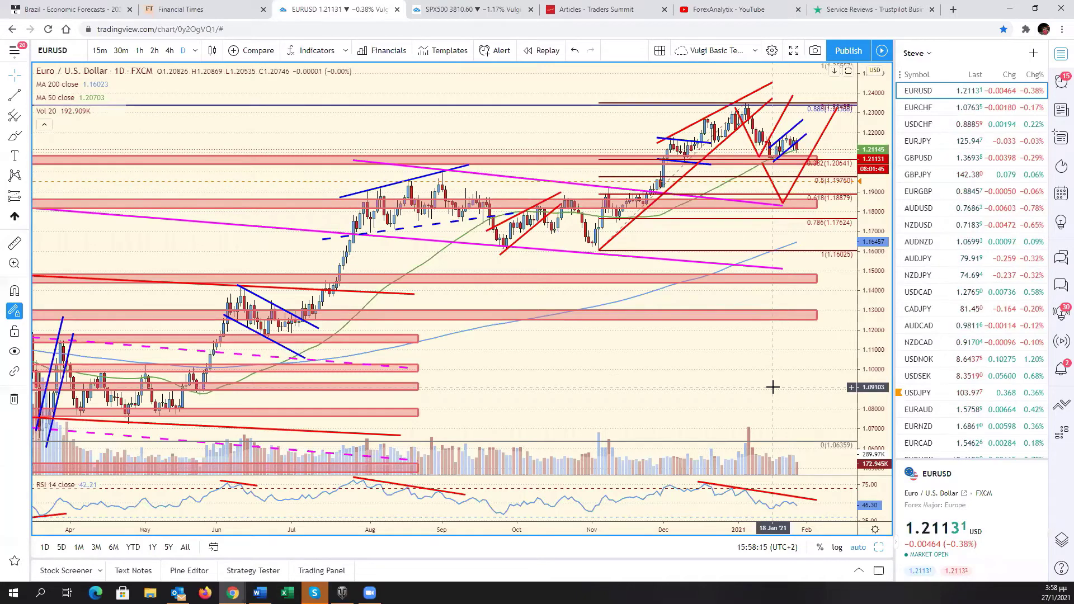
{"action": "left_click_drag", "start_coordinate": [840, 393], "coordinate": [878, 537]}
{"action": "left_click", "coordinate": [879, 547]}
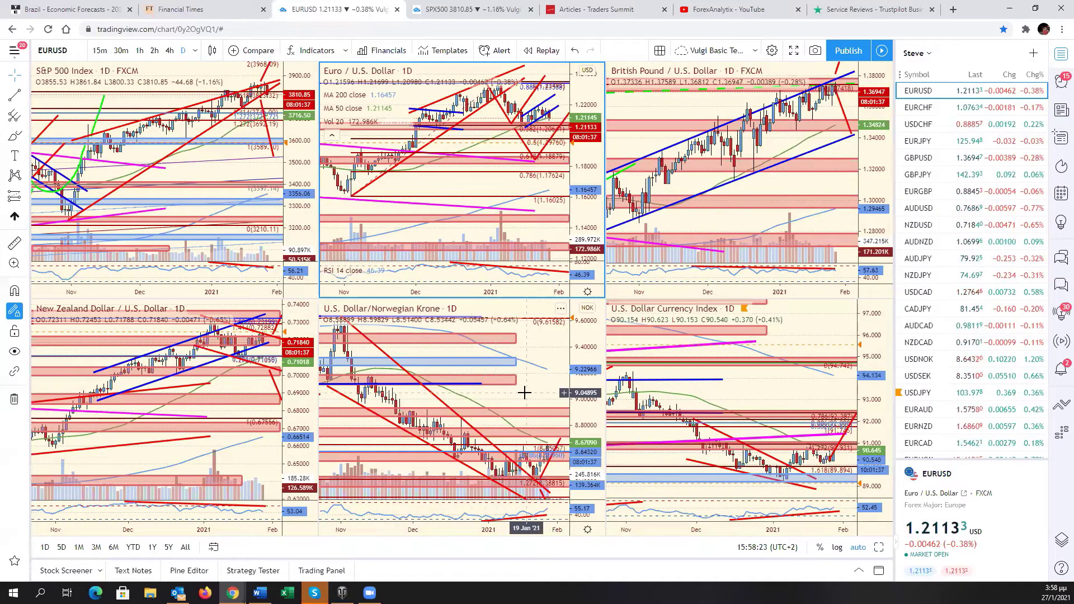
Load USD/NOK full-size, then step up to USD/CAD and pan toward recent bars
{"action": "left_click", "coordinate": [945, 358]}
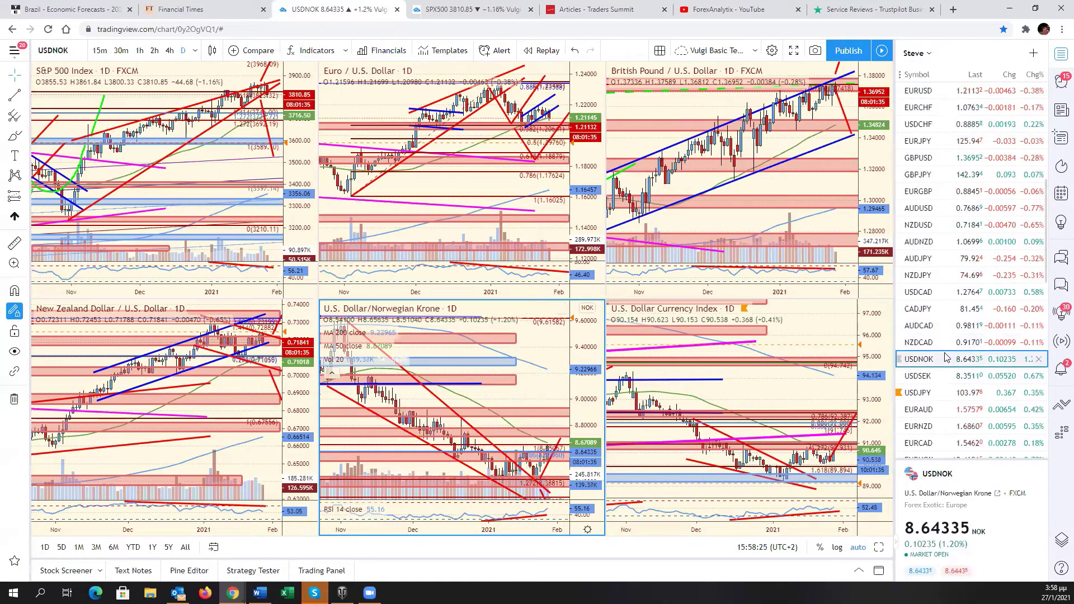
{"action": "left_click", "coordinate": [880, 547]}
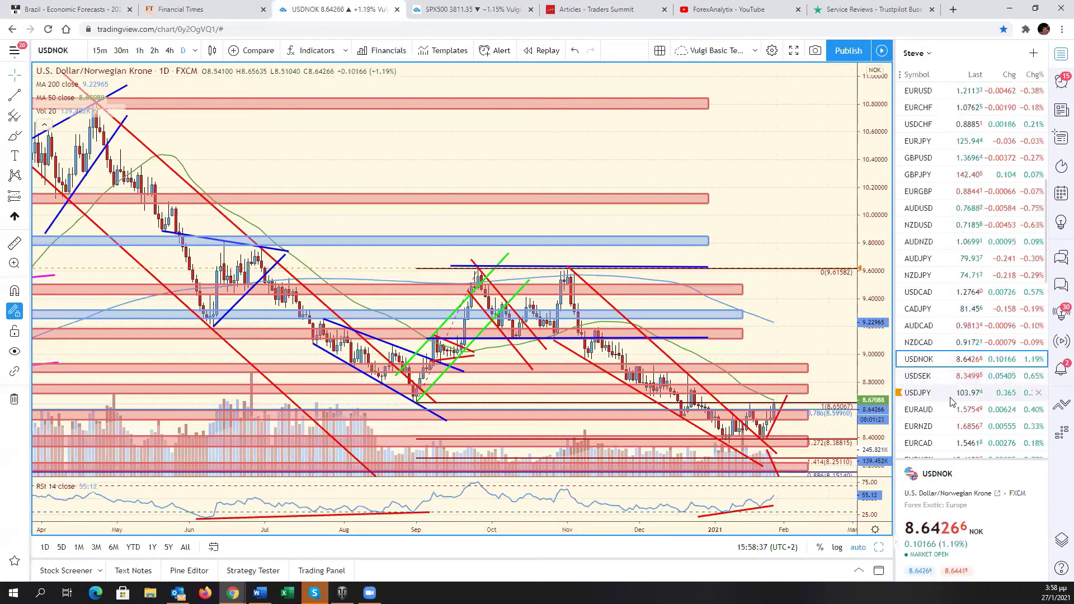
{"action": "key", "text": "Up"}
{"action": "key", "text": "Up"}
{"action": "key", "text": "Up"}
{"action": "key", "text": "Up"}
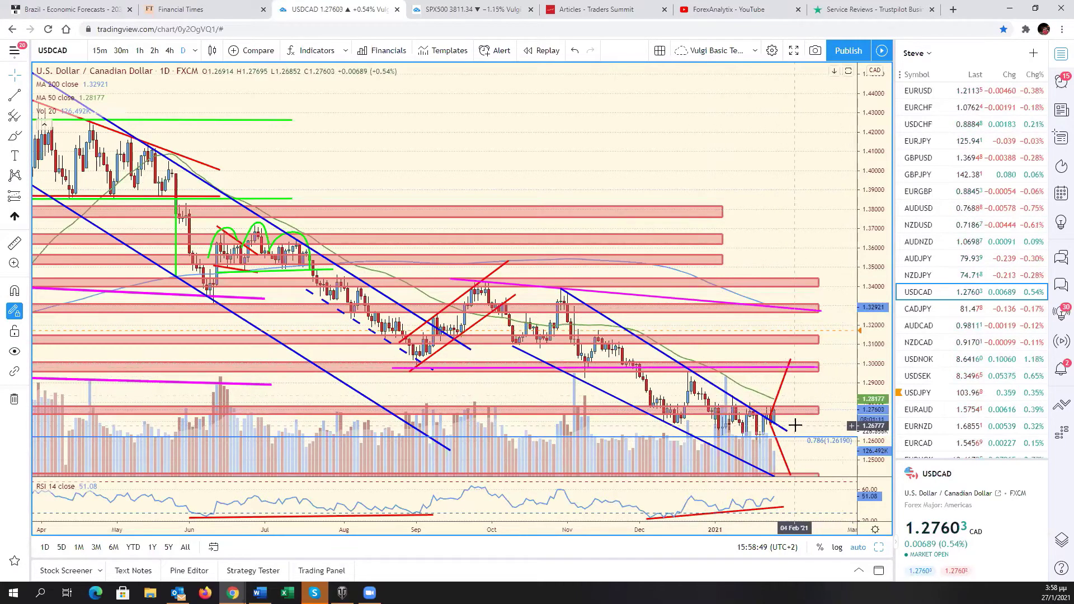
{"action": "left_click_drag", "start_coordinate": [819, 391], "coordinate": [847, 390]}
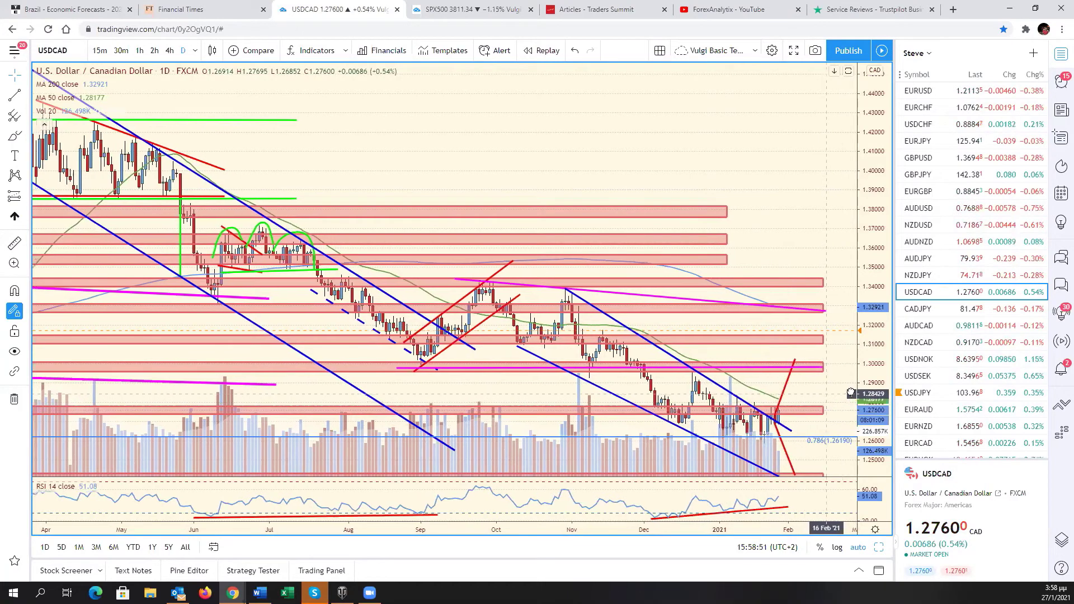
Return to the six-chart layout and load USDMXN into the lower-middle chart
{"action": "key", "text": "alt+Return"}
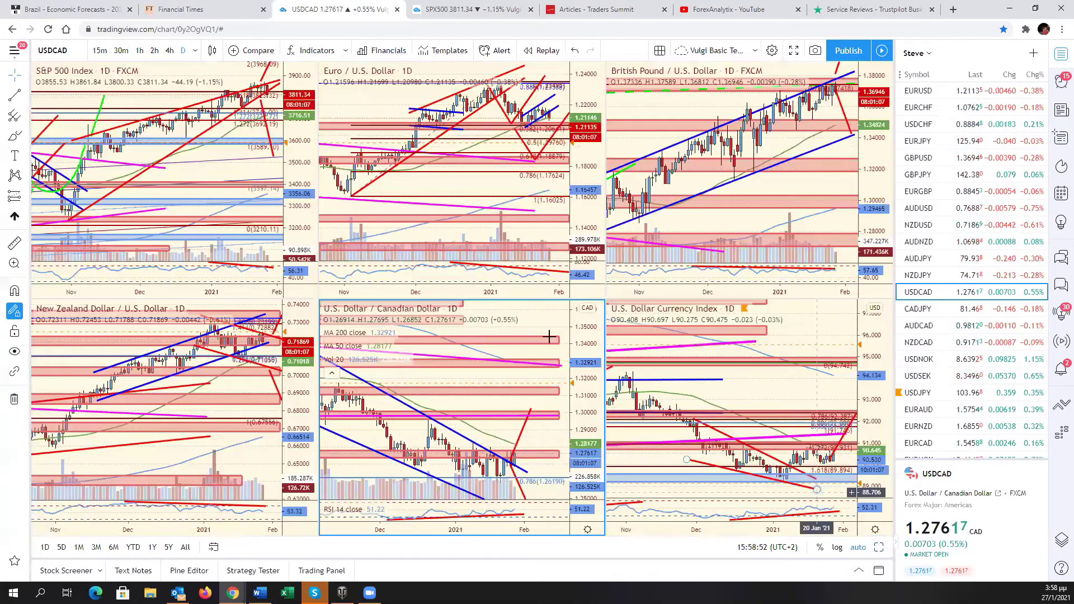
{"action": "scroll", "coordinate": [952, 302], "scroll_direction": "up", "scroll_amount": 2}
{"action": "scroll", "coordinate": [951, 302], "scroll_direction": "down", "scroll_amount": 4}
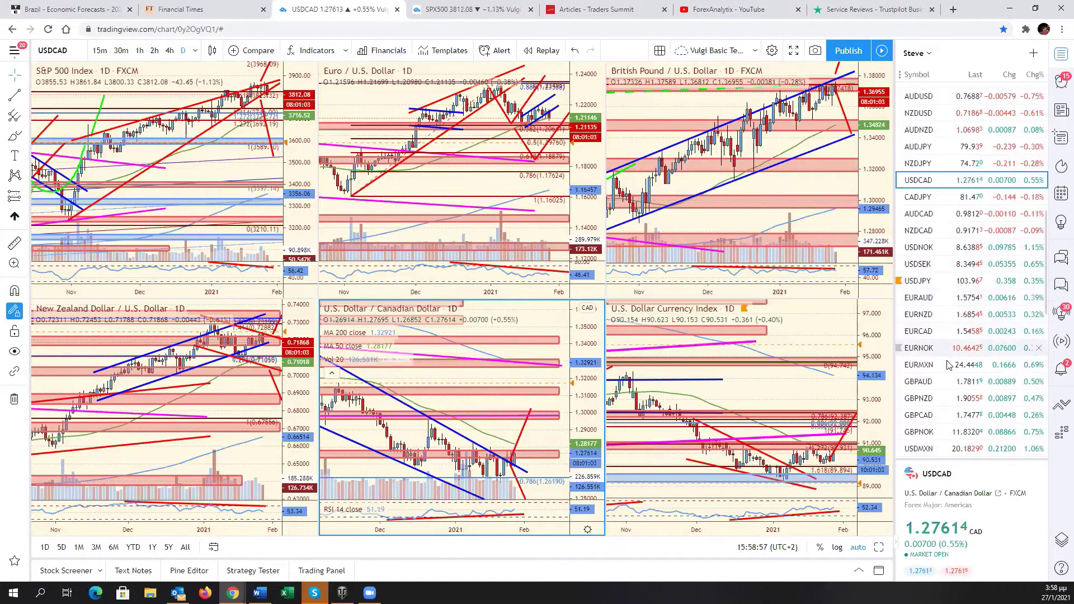
{"action": "scroll", "coordinate": [949, 358], "scroll_direction": "down", "scroll_amount": 1}
{"action": "left_click", "coordinate": [944, 392]}
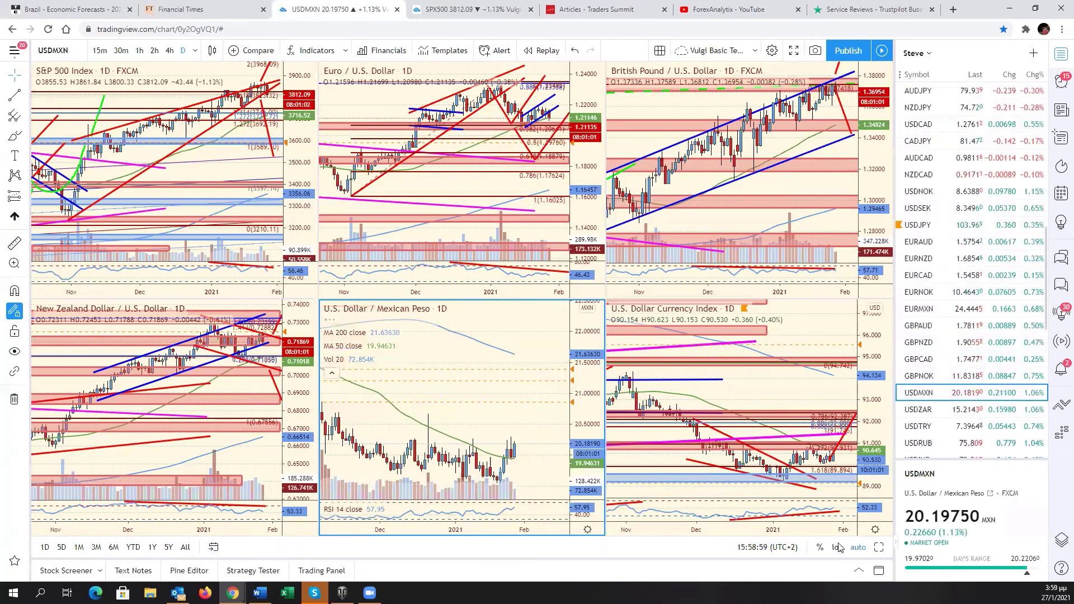
Maximize the USD/MXN chart, reframe the price action and auto-fit the price scale
{"action": "left_click", "coordinate": [878, 547]}
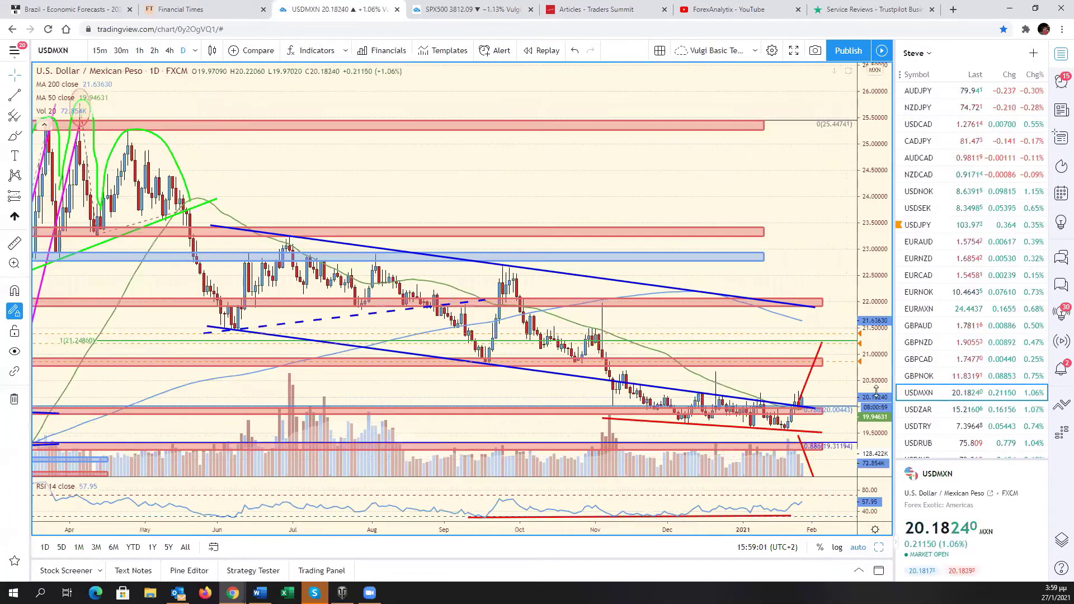
{"action": "scroll", "coordinate": [835, 365], "scroll_direction": "up", "scroll_amount": 3}
{"action": "left_click_drag", "start_coordinate": [835, 365], "coordinate": [793, 333]}
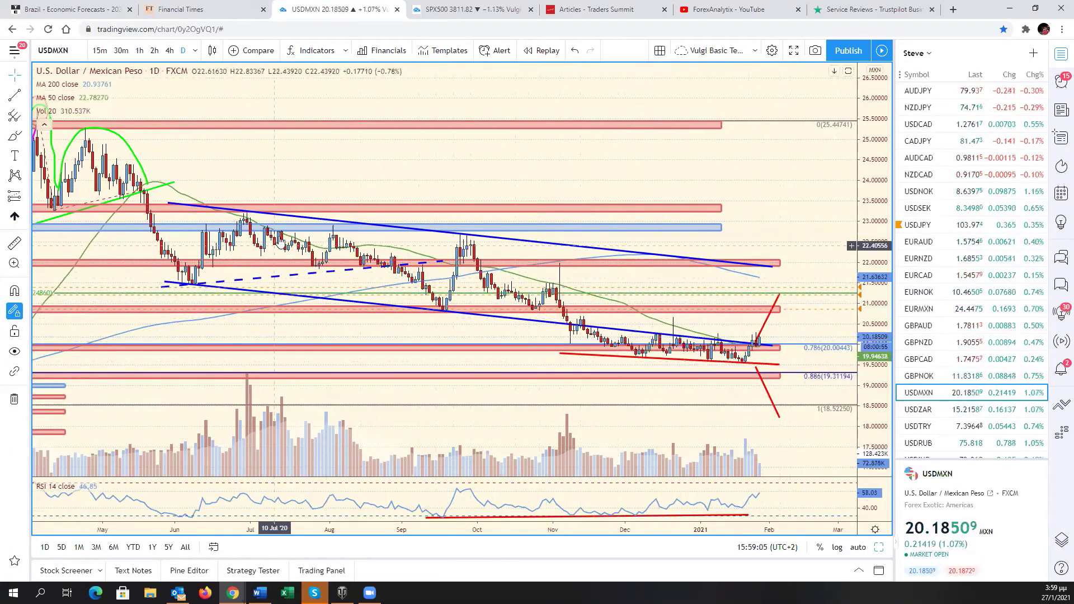
{"action": "left_click_drag", "start_coordinate": [793, 314], "coordinate": [856, 341]}
{"action": "left_click", "coordinate": [865, 547]}
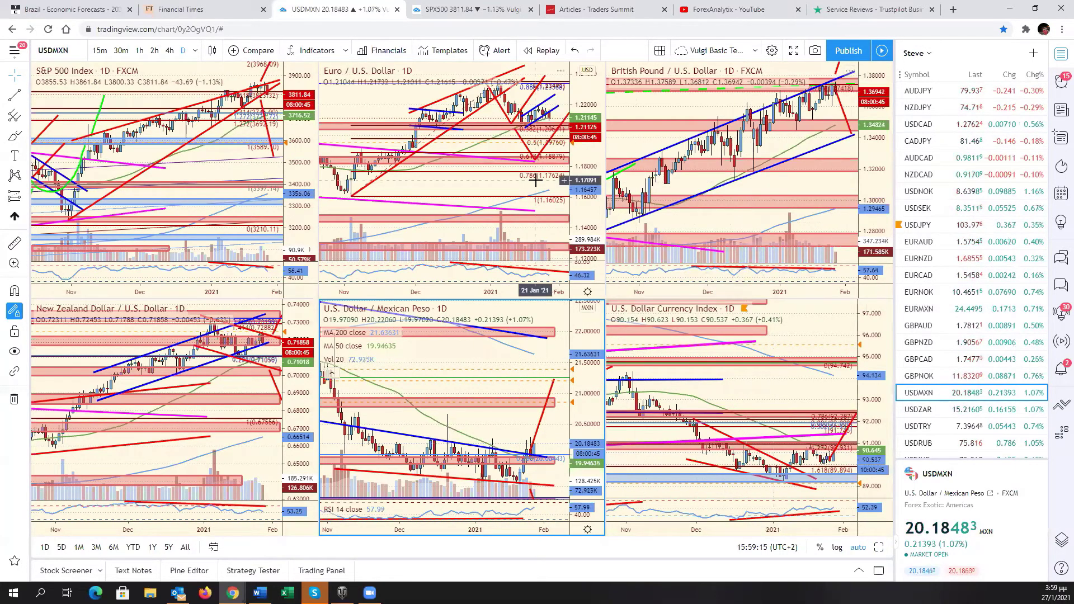
Replace EUR/USD in the upper-middle chart with EURAUD, then EURNZD
{"action": "left_click", "coordinate": [582, 230]}
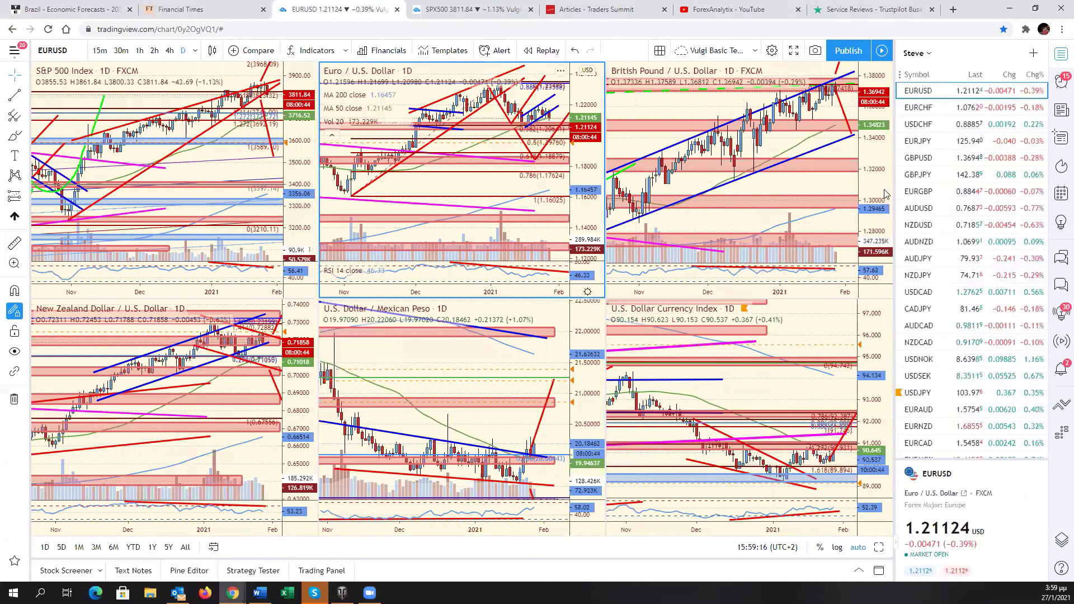
{"action": "scroll", "coordinate": [948, 355], "scroll_direction": "down", "scroll_amount": 1}
{"action": "left_click", "coordinate": [947, 354]}
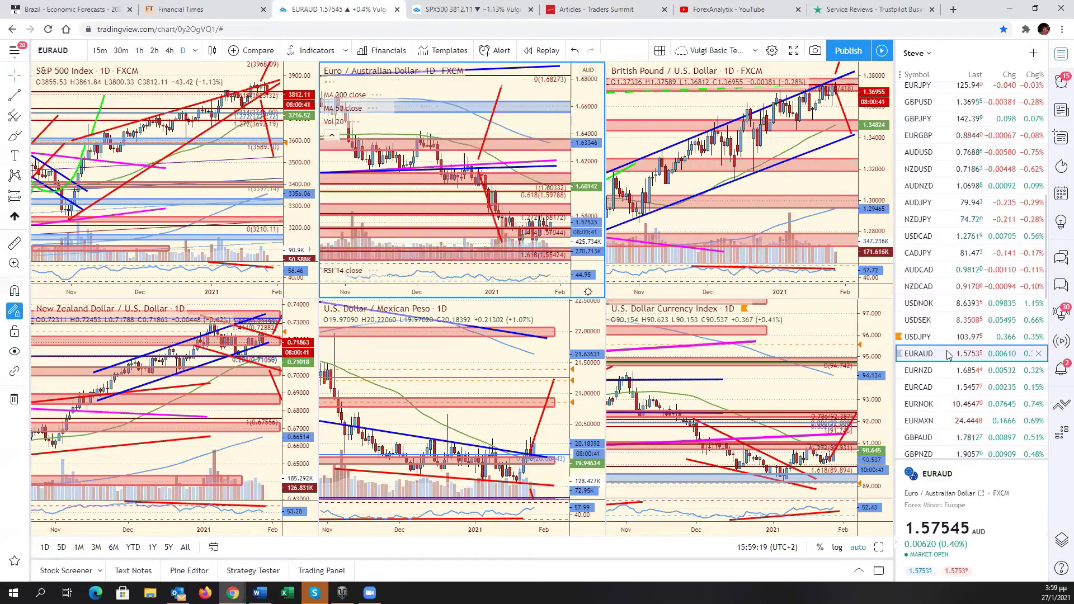
{"action": "left_click", "coordinate": [944, 370]}
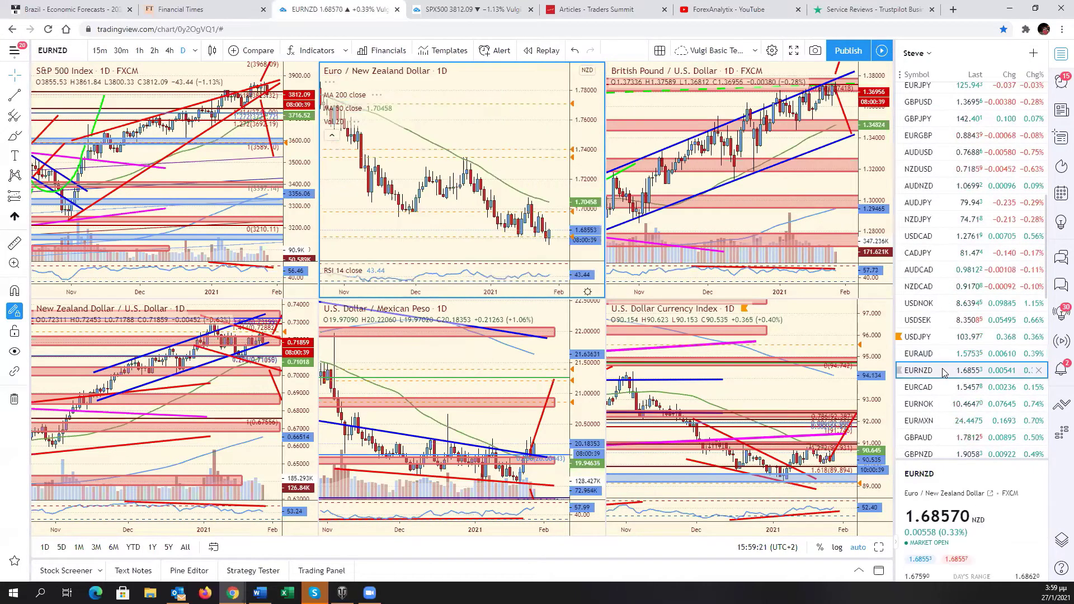
{"action": "left_click", "coordinate": [828, 194]}
Load GBPAUD into the upper-right chart and maximize it
{"action": "scroll", "coordinate": [945, 334], "scroll_direction": "down", "scroll_amount": 3}
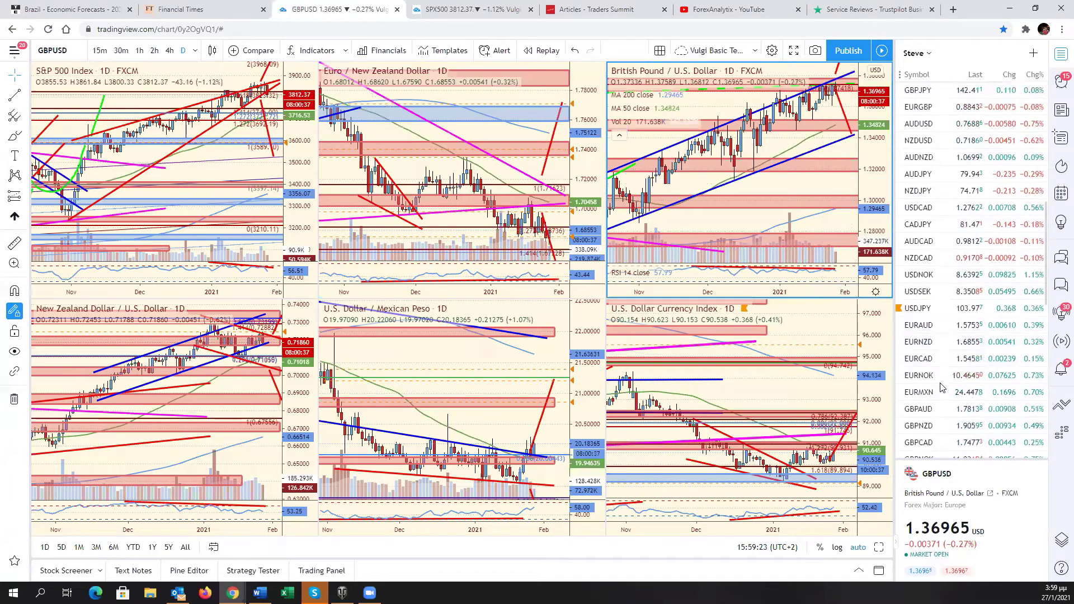
{"action": "left_click", "coordinate": [942, 330]}
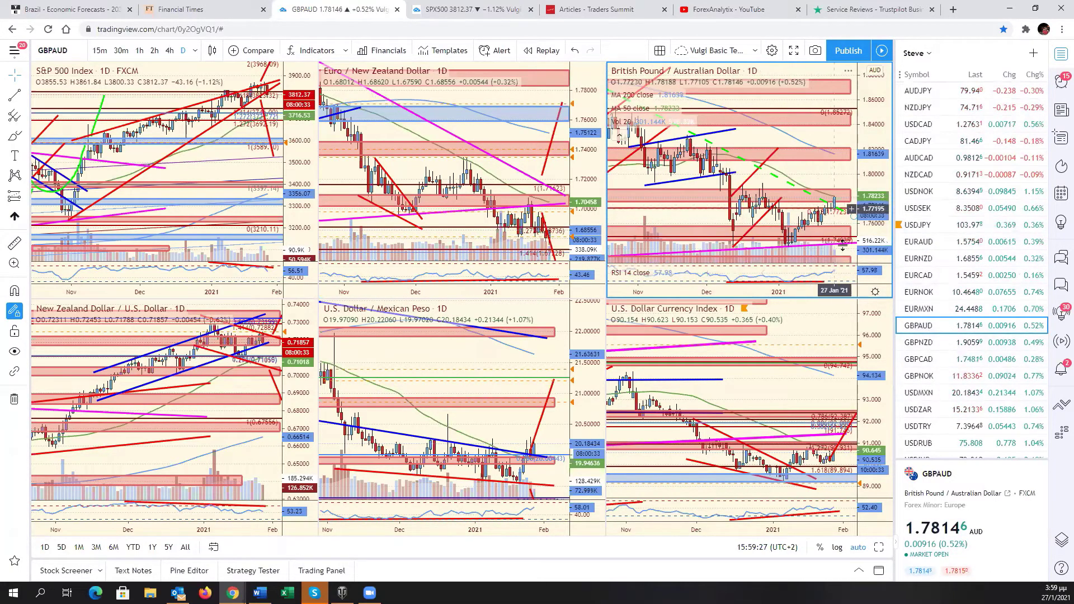
{"action": "key", "text": "alt+Return"}
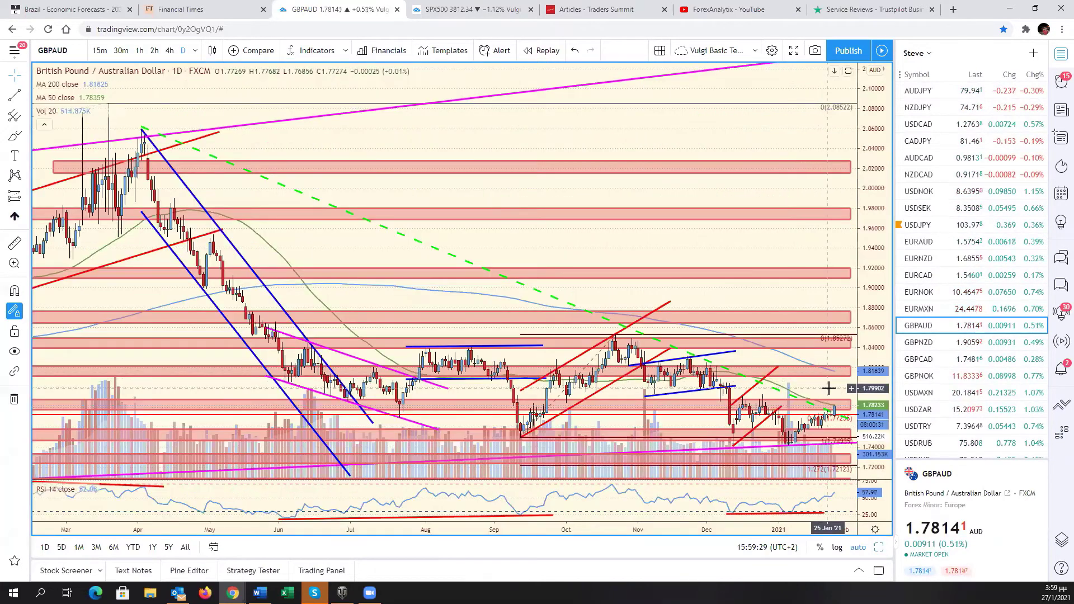
Switch the full-size chart to GBPNZD and pan back to earlier dates
{"action": "scroll", "coordinate": [823, 374], "scroll_direction": "up", "scroll_amount": 1}
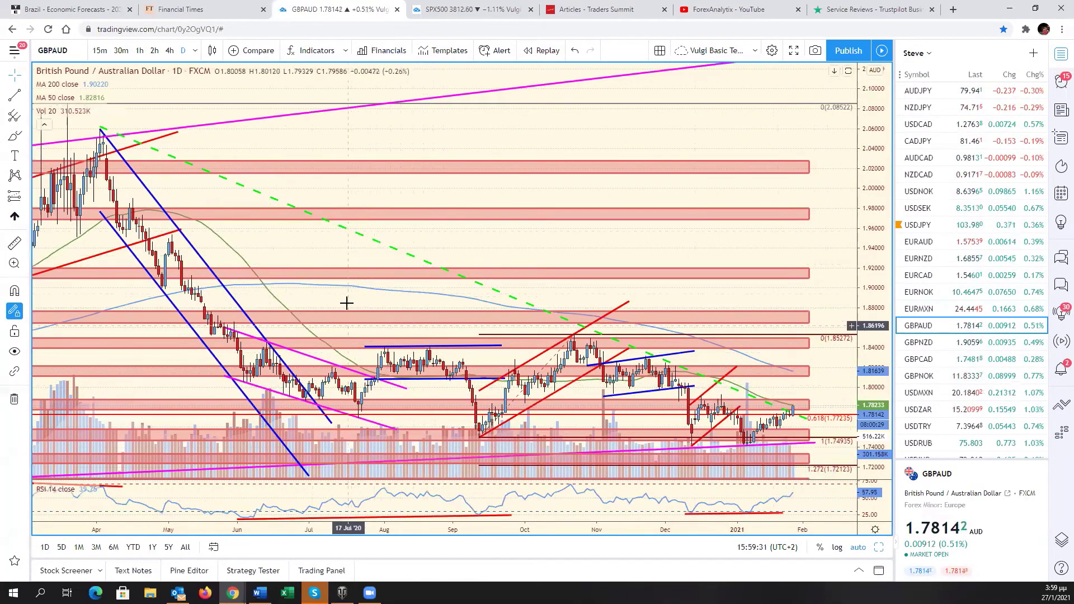
{"action": "key", "text": "Down"}
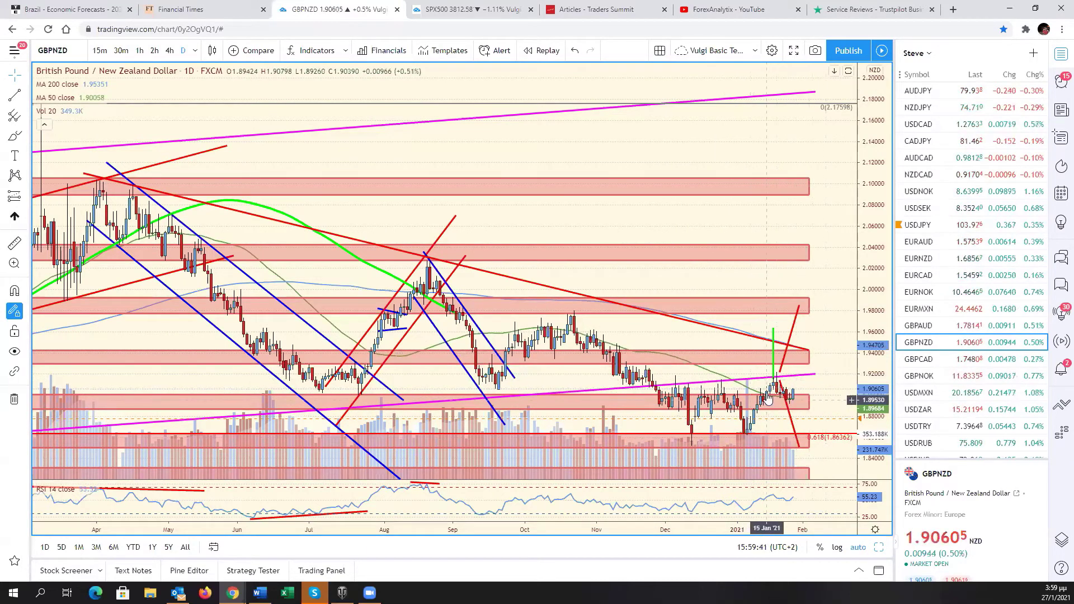
{"action": "left_click_drag", "start_coordinate": [827, 391], "coordinate": [785, 357]}
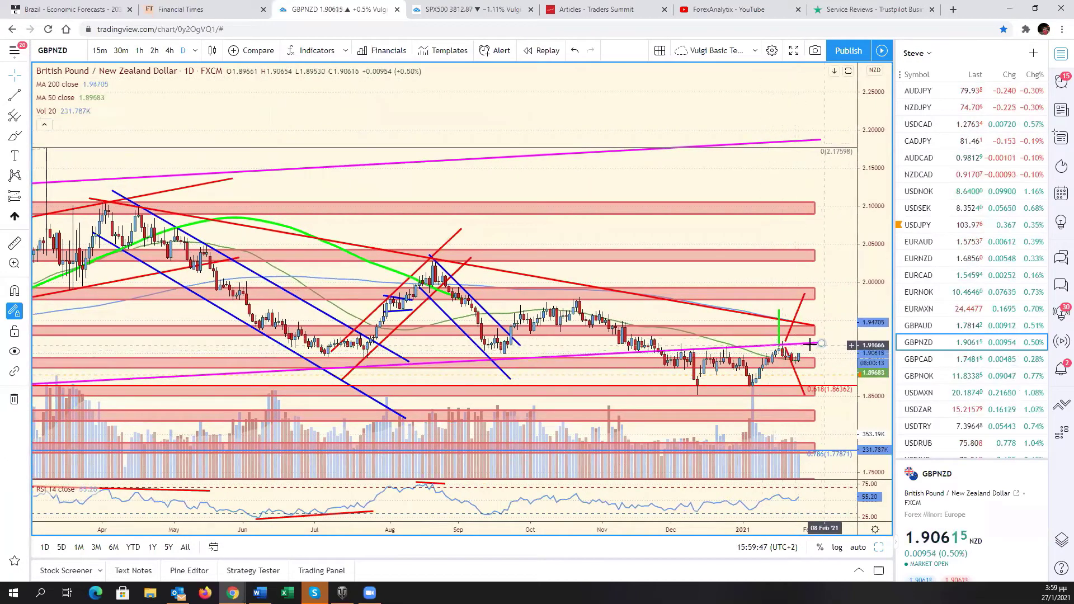
{"action": "scroll", "coordinate": [761, 352], "scroll_direction": "down", "scroll_amount": 3}
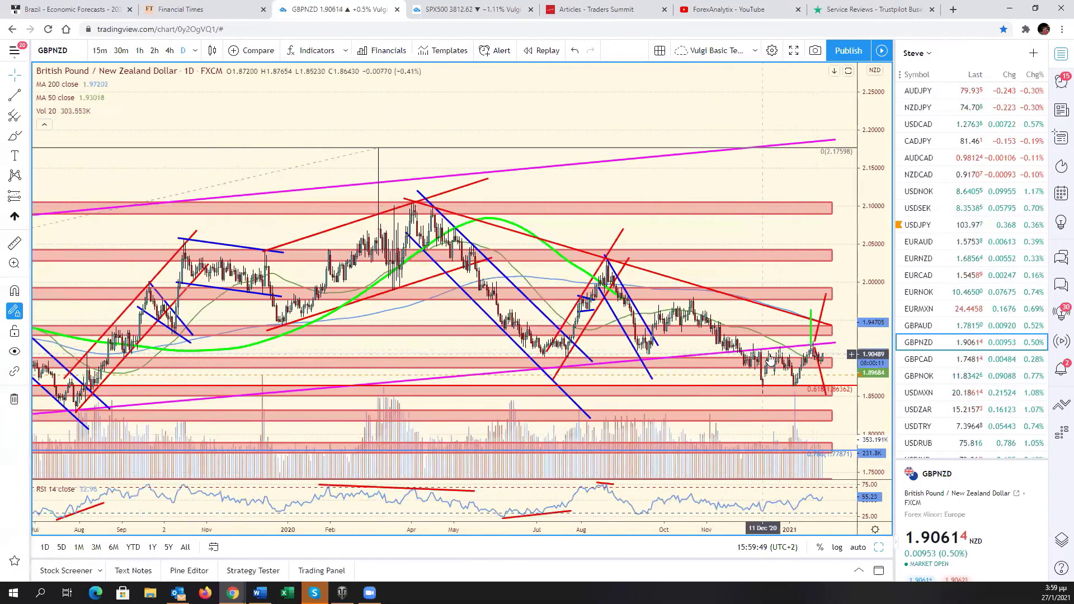
{"action": "scroll", "coordinate": [794, 353], "scroll_direction": "up", "scroll_amount": 3}
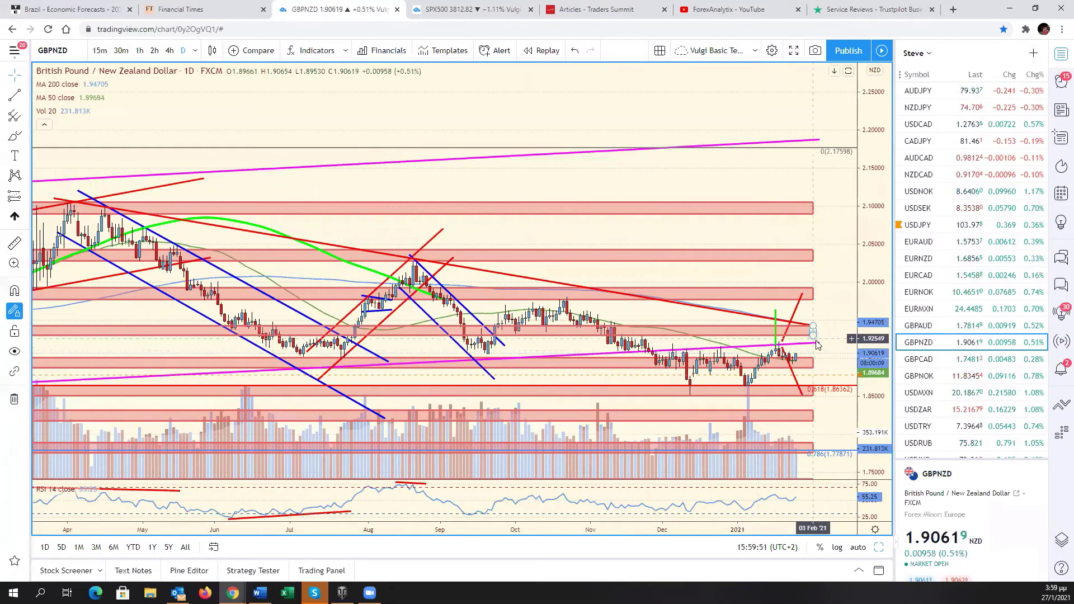
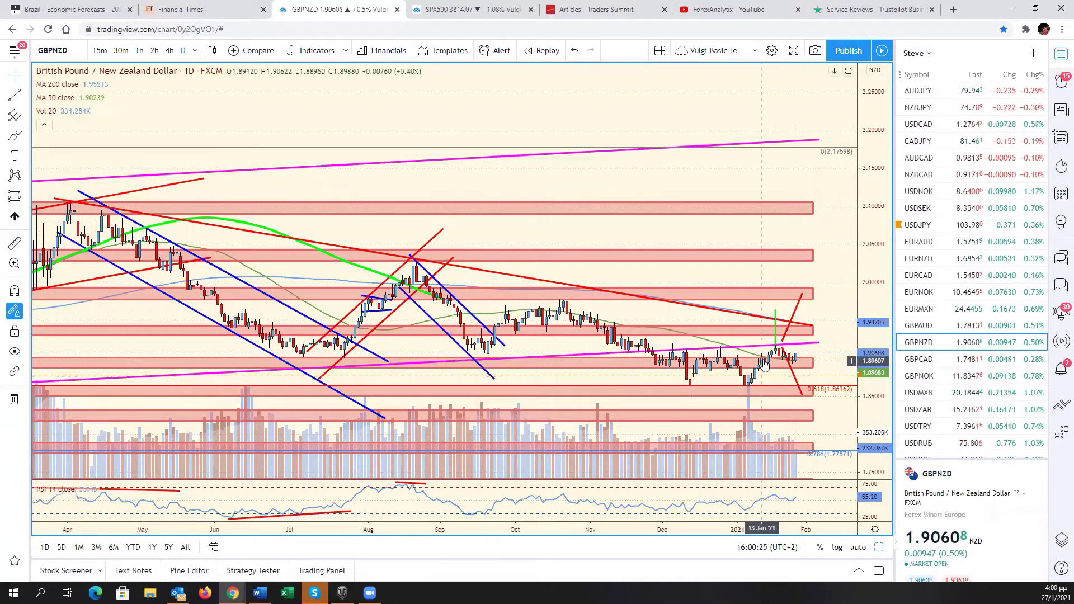
Zoom out and drag the red zone from 1.86249 up to about 1.89683
{"action": "scroll", "coordinate": [767, 363], "scroll_direction": "down", "scroll_amount": 5}
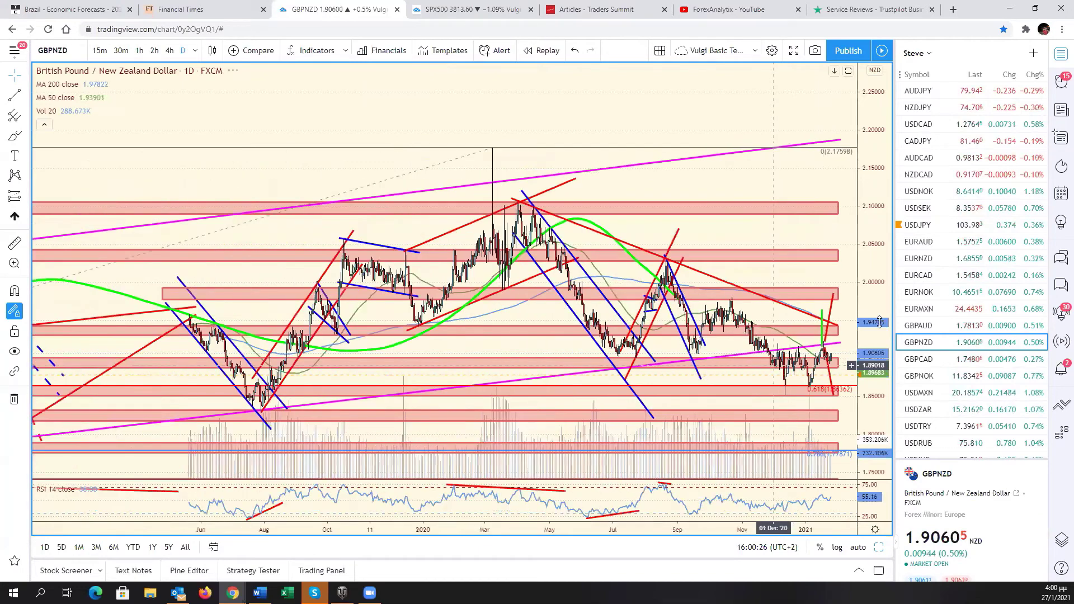
{"action": "scroll", "coordinate": [755, 403], "scroll_direction": "down", "scroll_amount": 5}
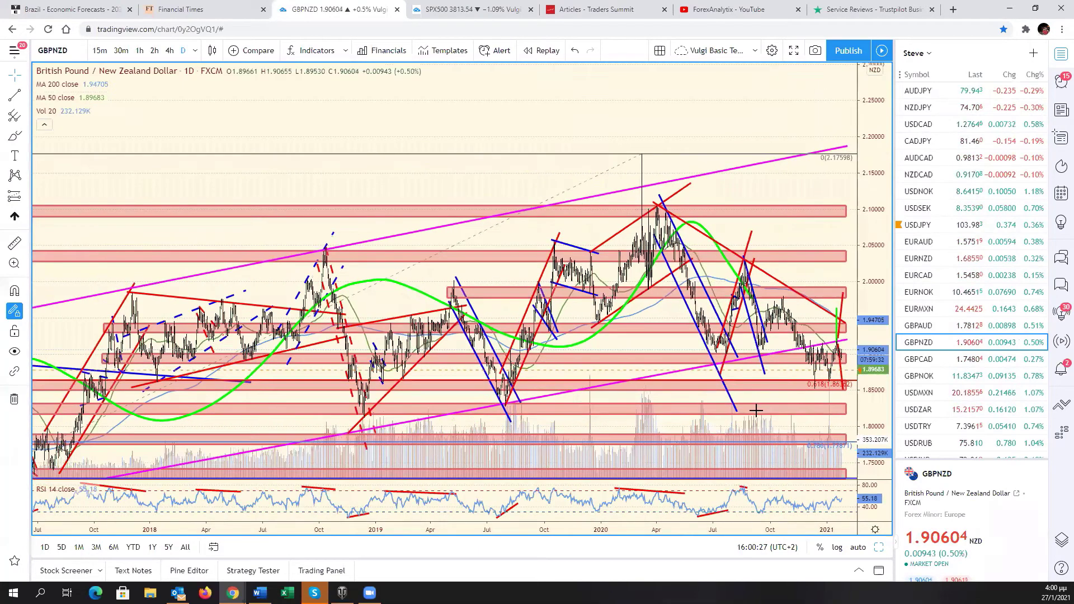
{"action": "left_click_drag", "start_coordinate": [756, 410], "coordinate": [518, 295]}
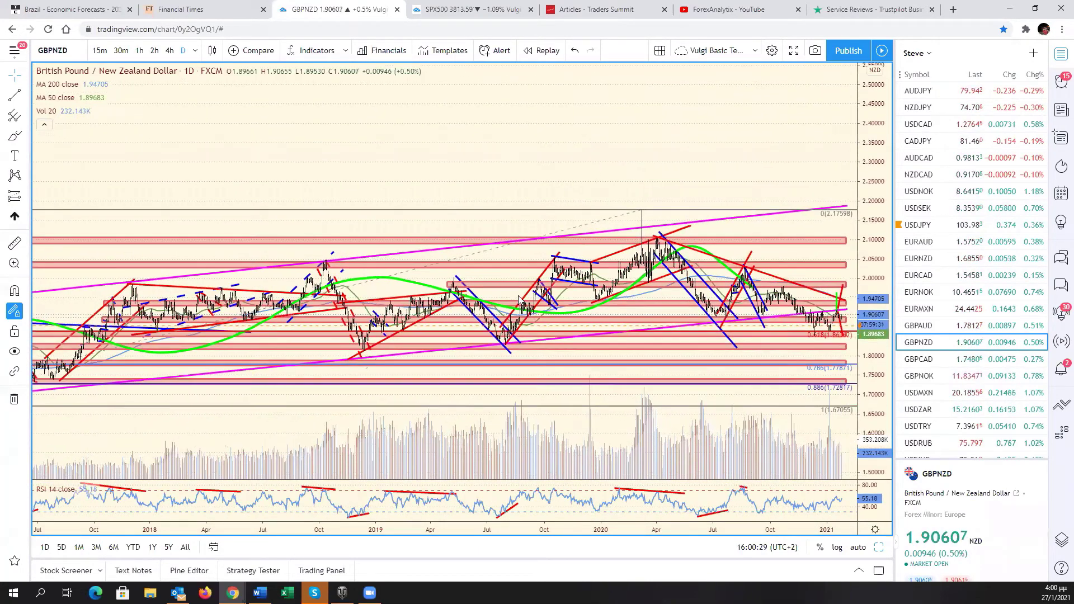
{"action": "scroll", "coordinate": [518, 296], "scroll_direction": "down", "scroll_amount": 5}
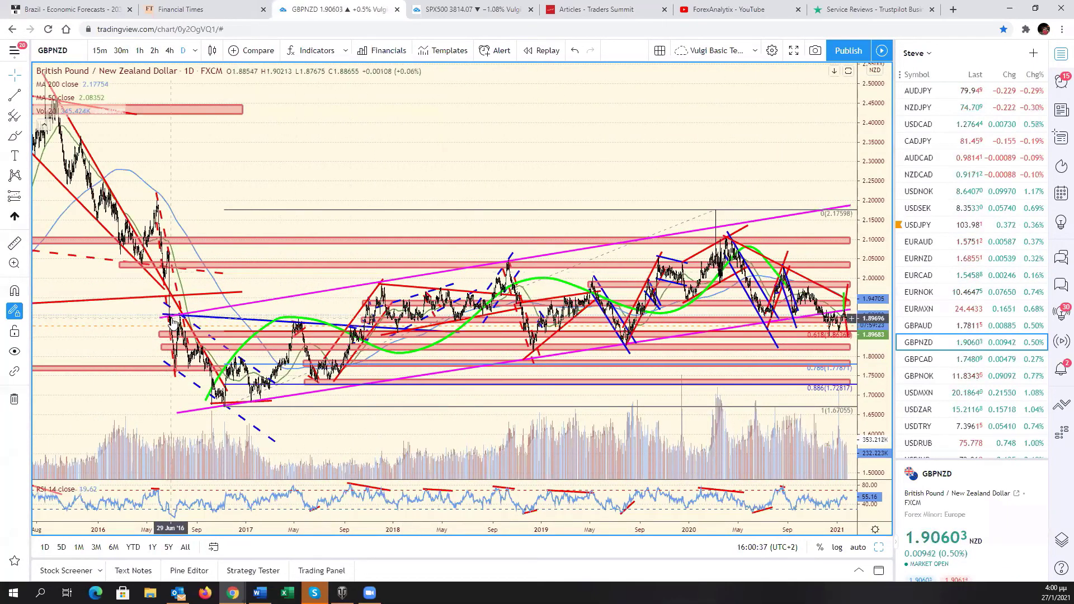
{"action": "left_click", "coordinate": [168, 334]}
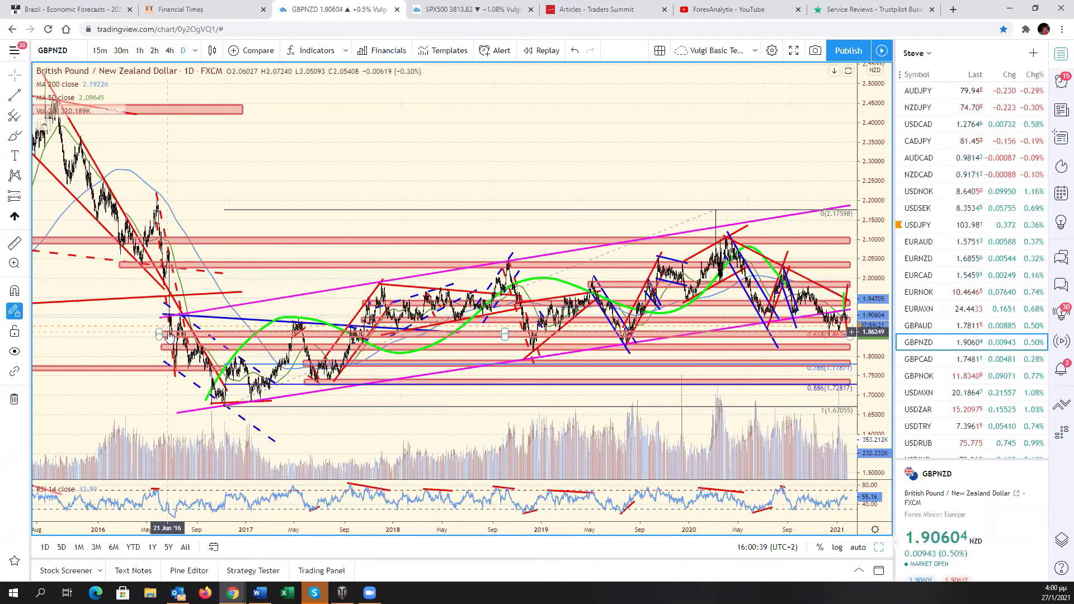
{"action": "left_click_drag", "start_coordinate": [168, 335], "coordinate": [363, 303]}
Zoom back in, auto-fit the price scale, then compress it for more vertical room
{"action": "scroll", "coordinate": [643, 302], "scroll_direction": "up", "scroll_amount": 5}
{"action": "scroll", "coordinate": [666, 305], "scroll_direction": "up", "scroll_amount": 6}
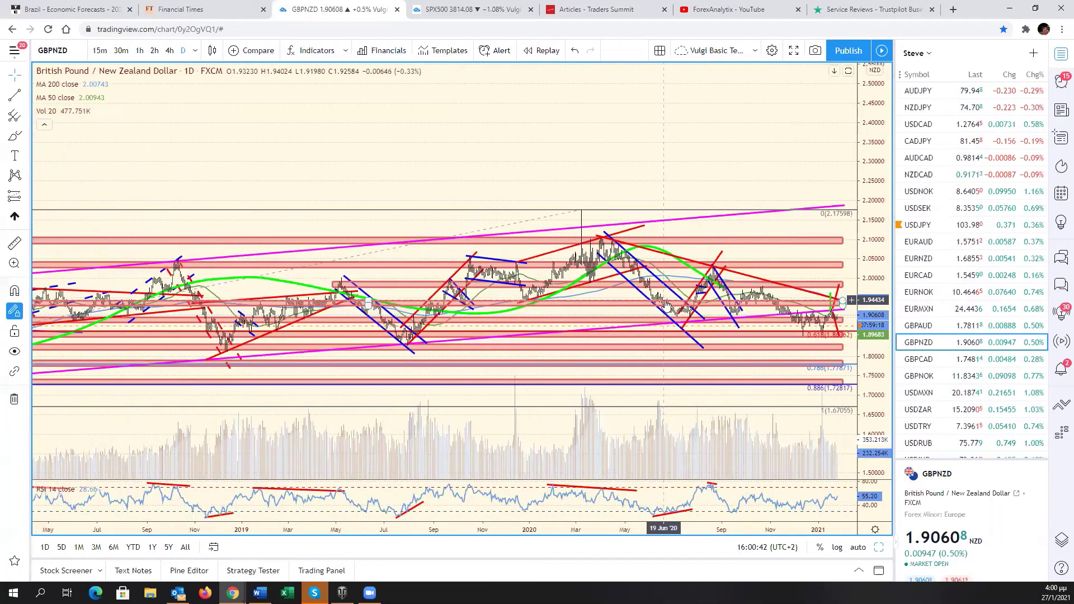
{"action": "scroll", "coordinate": [666, 305], "scroll_direction": "up", "scroll_amount": 4}
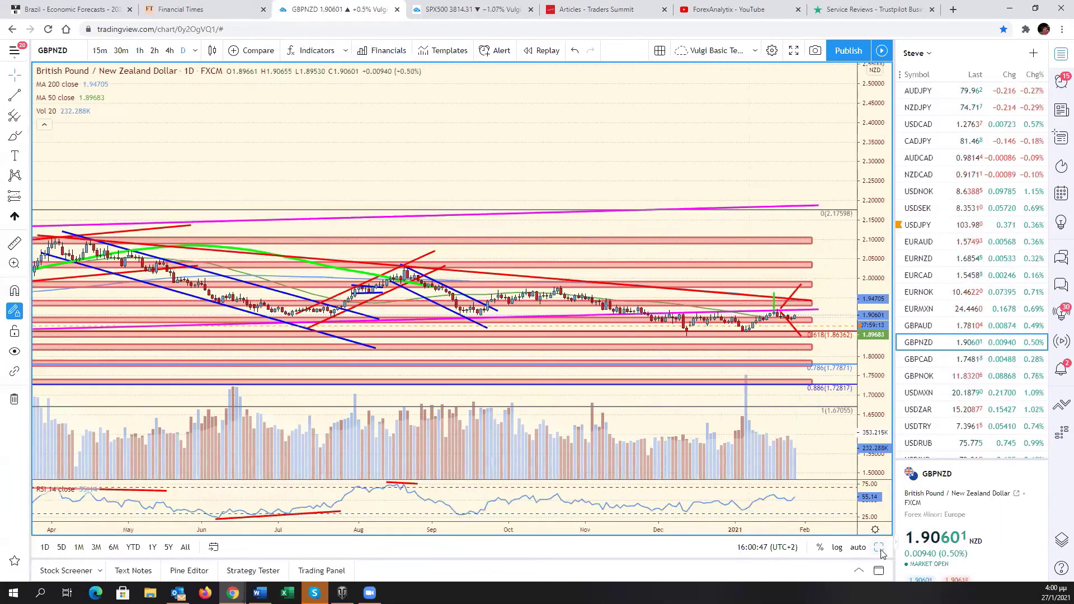
{"action": "left_click", "coordinate": [858, 548]}
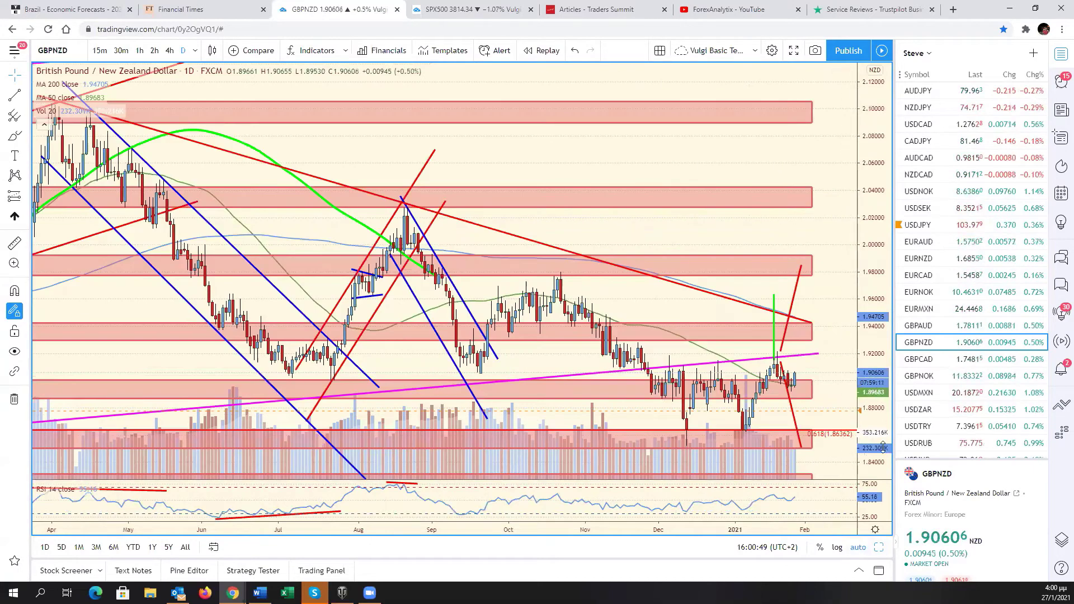
{"action": "left_click_drag", "start_coordinate": [883, 448], "coordinate": [883, 458]}
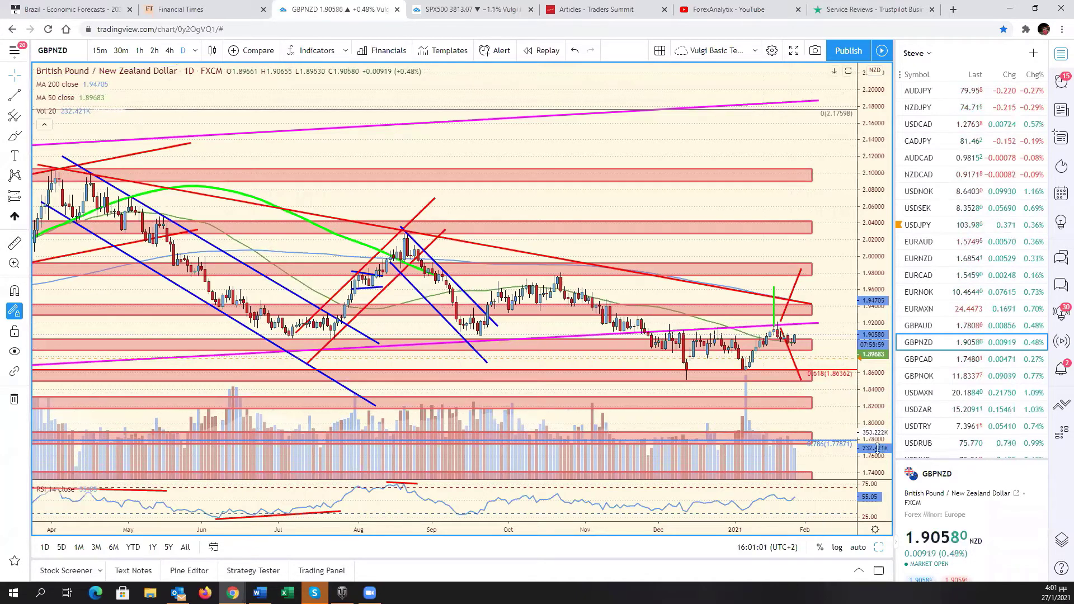
Restore the six-chart layout and load COPPER from the watchlist into the USDMXN pane
{"action": "key", "text": "alt+Return"}
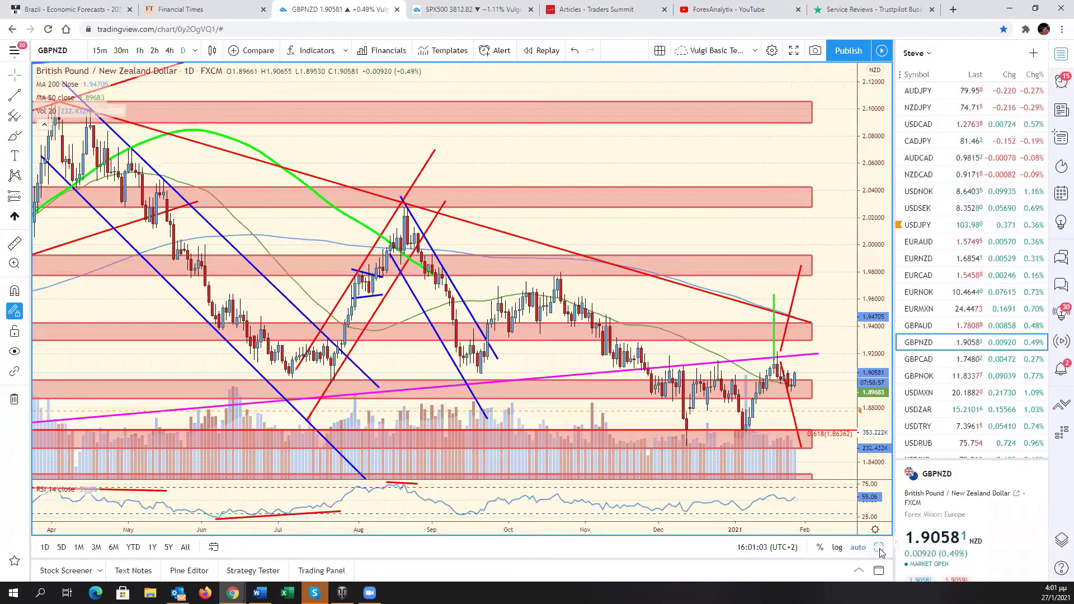
{"action": "left_click", "coordinate": [534, 372]}
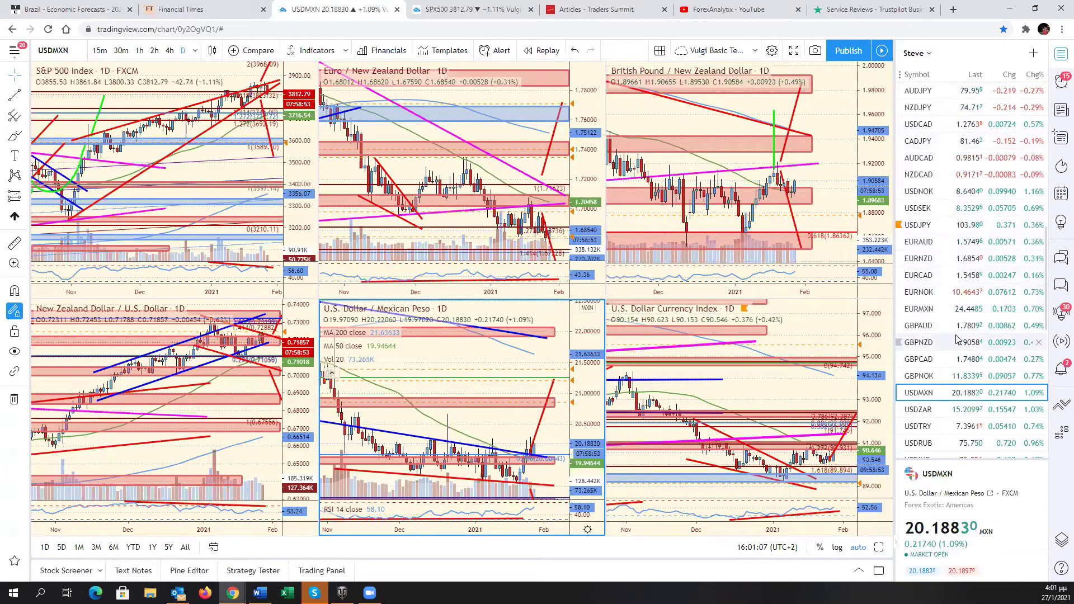
{"action": "scroll", "coordinate": [957, 339], "scroll_direction": "down", "scroll_amount": 2}
{"action": "scroll", "coordinate": [956, 338], "scroll_direction": "down", "scroll_amount": 2}
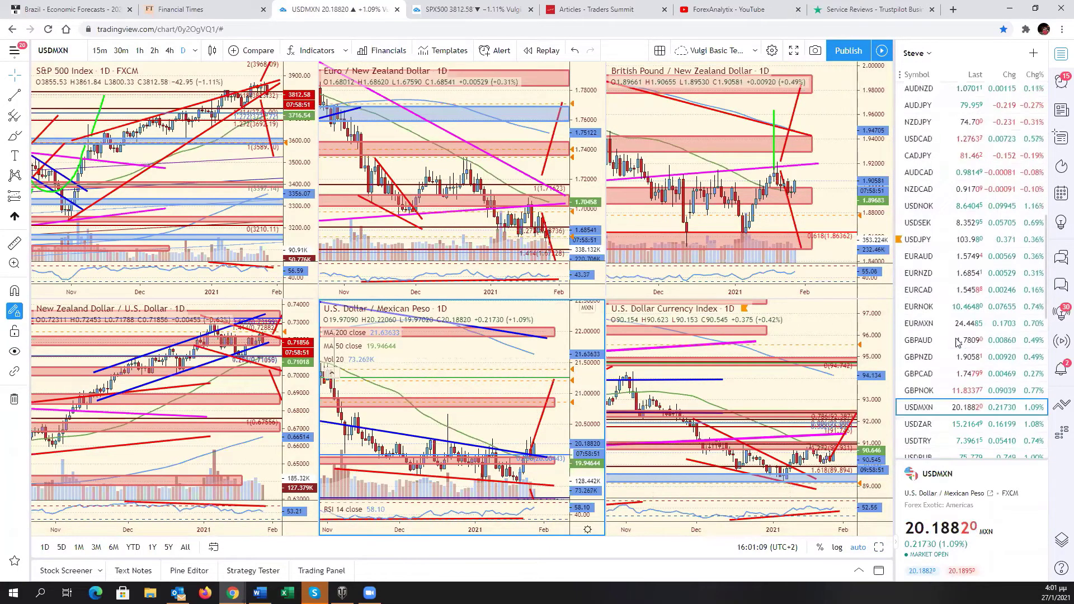
{"action": "scroll", "coordinate": [955, 311], "scroll_direction": "down", "scroll_amount": 2}
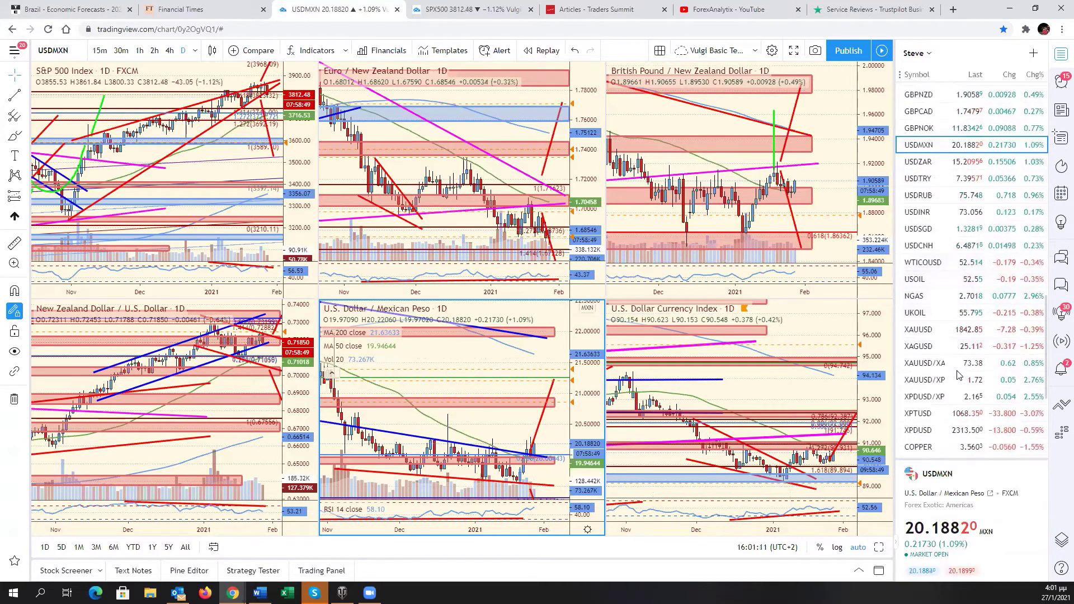
{"action": "left_click", "coordinate": [940, 359]}
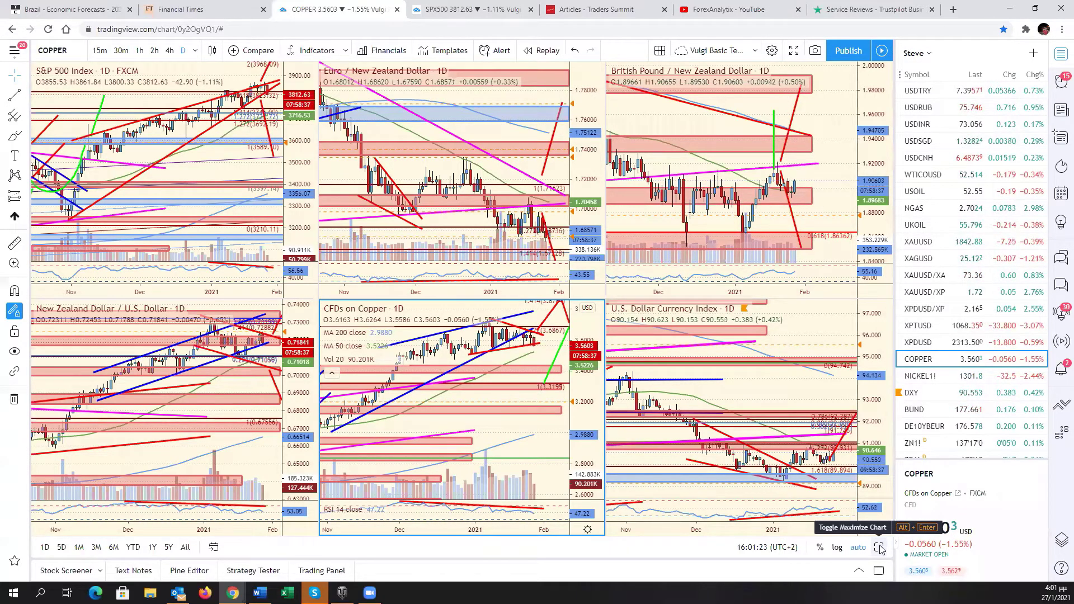
Maximize the Copper chart and select the Brush tool in green
{"action": "left_click", "coordinate": [880, 549]}
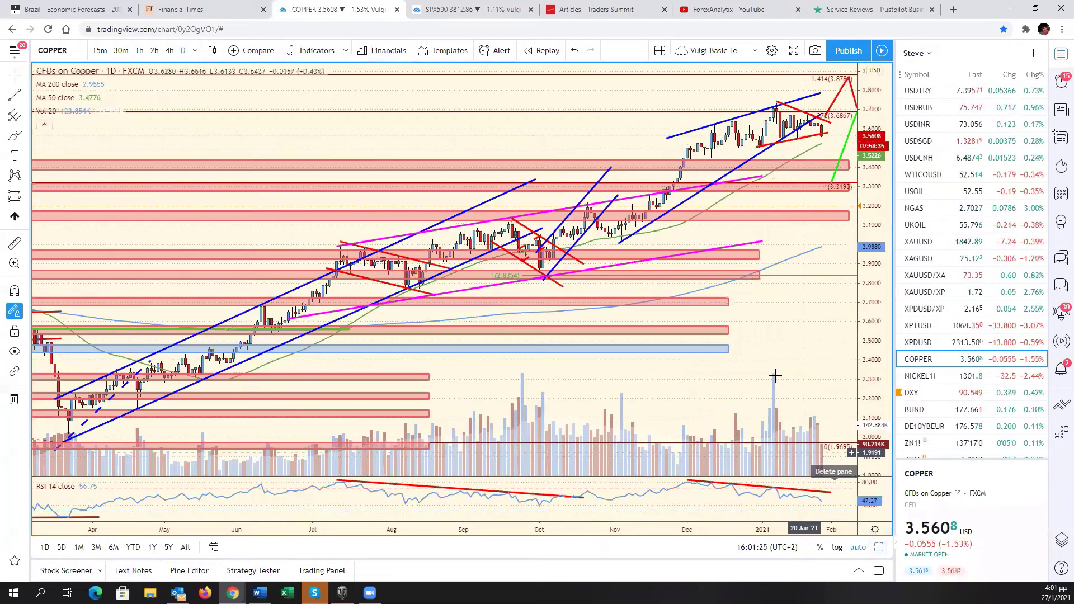
{"action": "left_click_drag", "start_coordinate": [789, 359], "coordinate": [745, 364]}
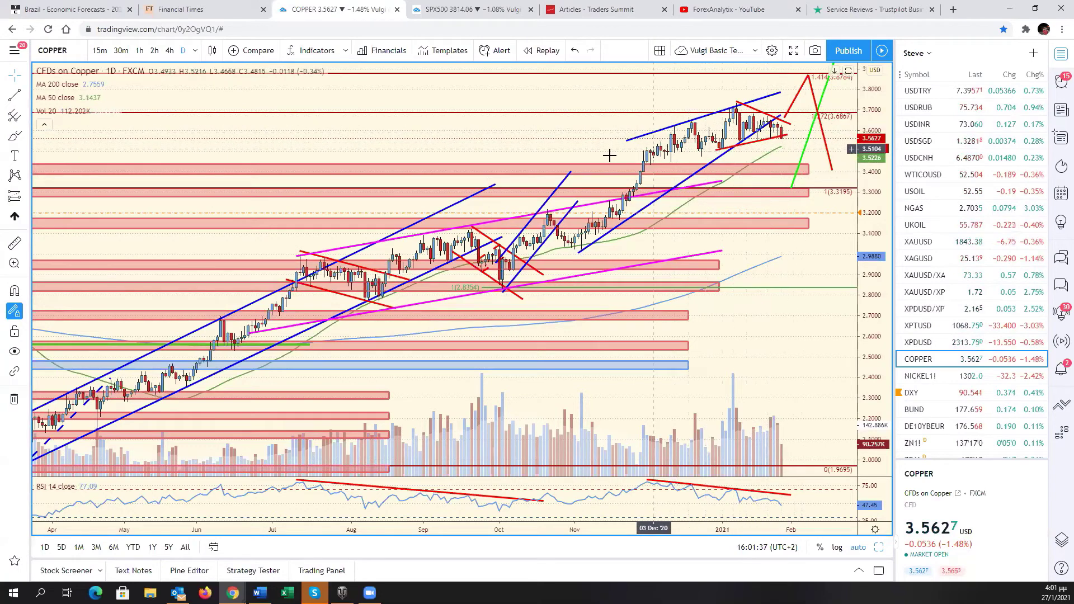
{"action": "left_click", "coordinate": [26, 136]}
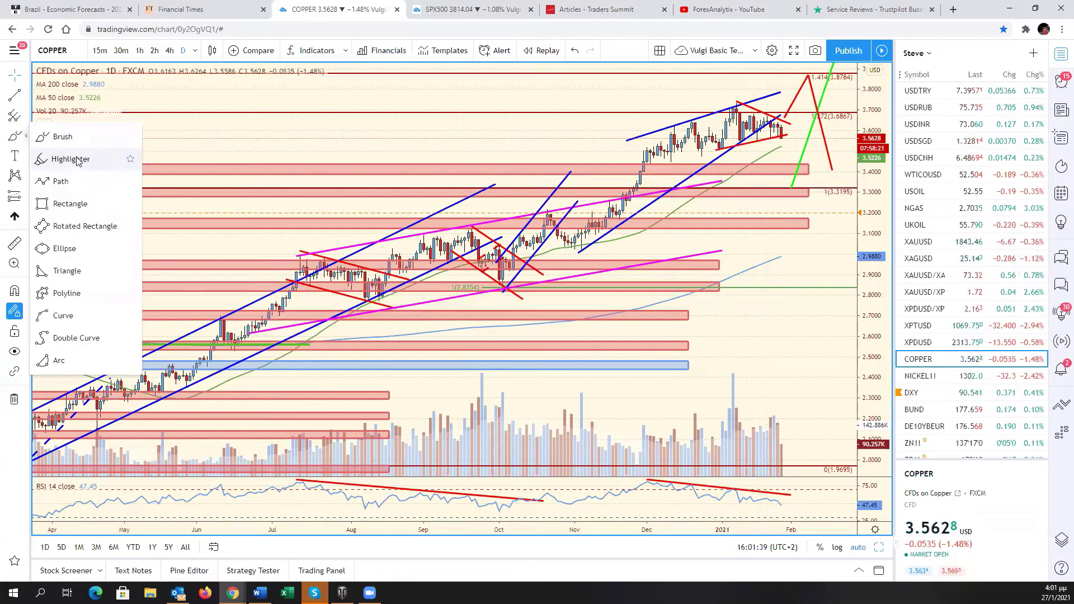
{"action": "left_click", "coordinate": [76, 138]}
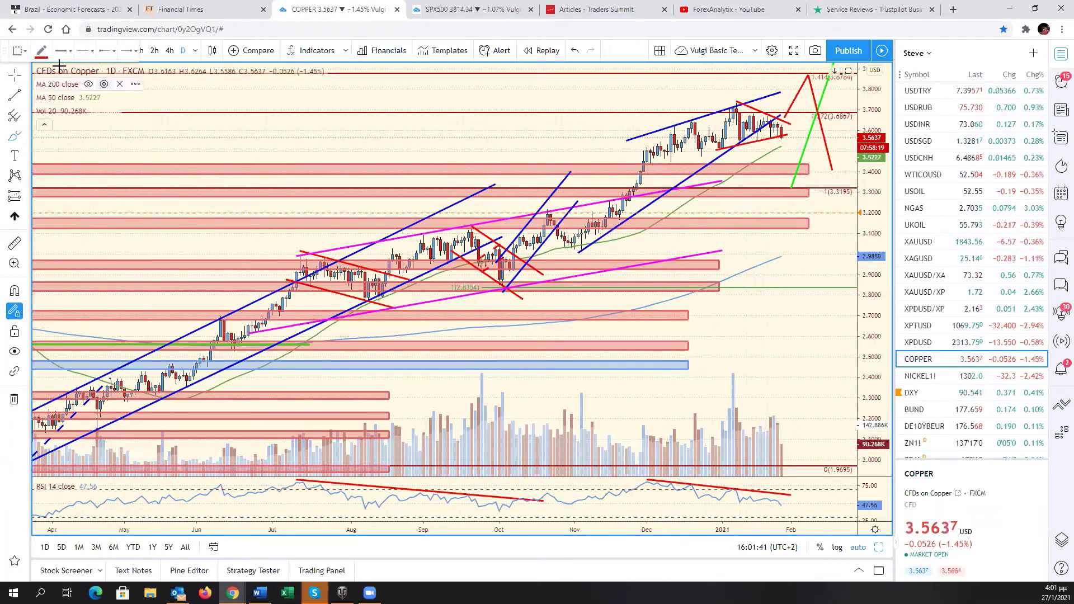
{"action": "left_click", "coordinate": [41, 51]}
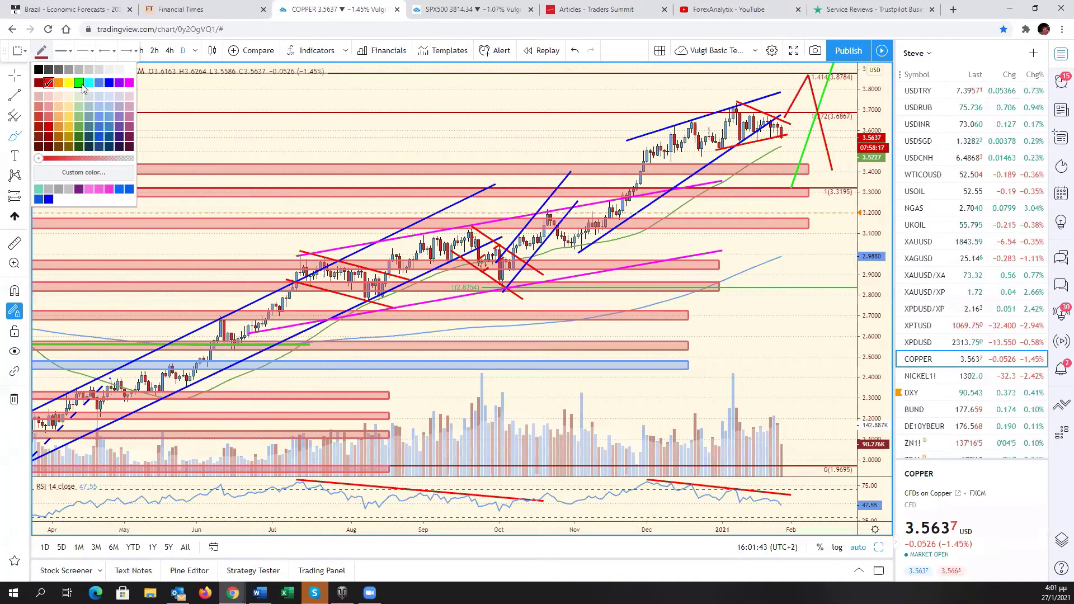
{"action": "left_click", "coordinate": [79, 83]}
Sketch green strokes over the recent highs and beneath the December candles
{"action": "mouse_move", "coordinate": [662, 138]}
{"action": "left_mouse_down"}
{"action": "mouse_move", "coordinate": [680, 117]}
{"action": "mouse_move", "coordinate": [715, 134]}
{"action": "mouse_move", "coordinate": [739, 100]}
{"action": "mouse_move", "coordinate": [759, 120]}
{"action": "mouse_move", "coordinate": [781, 111]}
{"action": "mouse_move", "coordinate": [794, 136]}
{"action": "left_mouse_up"}
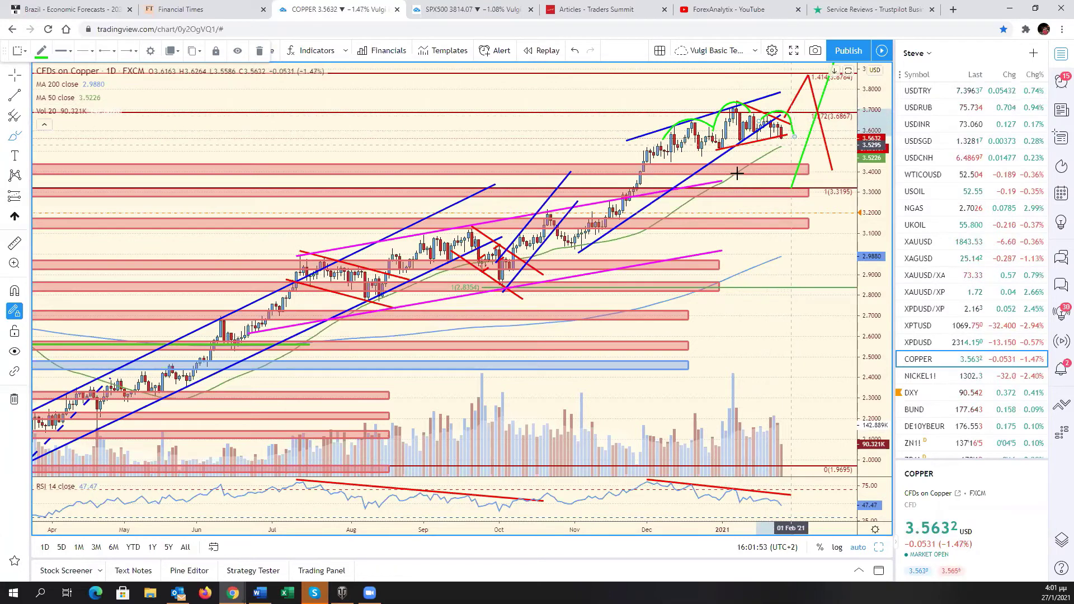
{"action": "left_click_drag", "start_coordinate": [656, 163], "coordinate": [811, 135]}
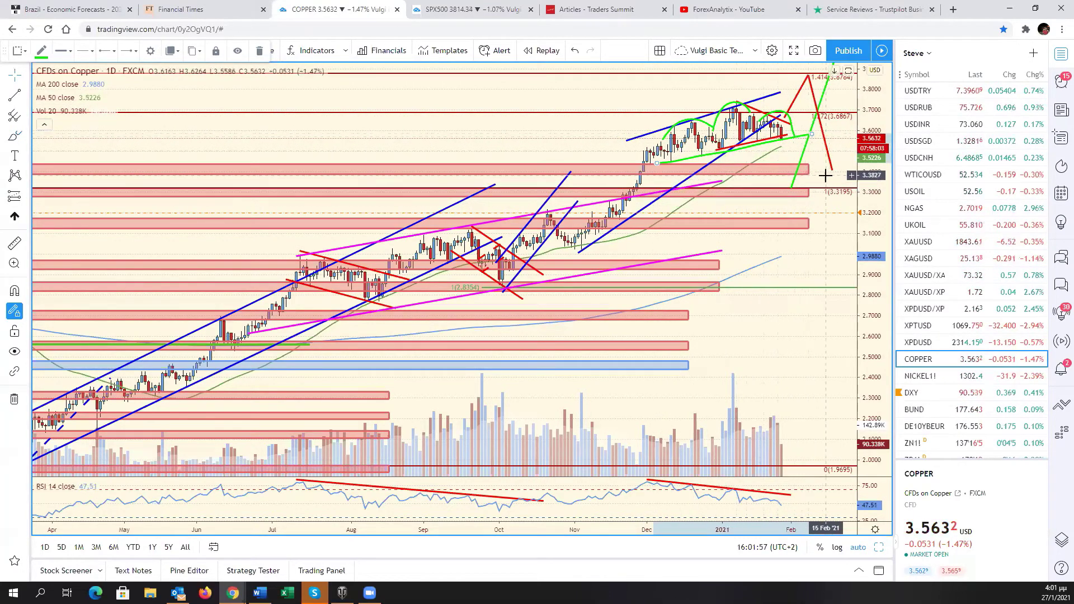
{"action": "left_click", "coordinate": [825, 176]}
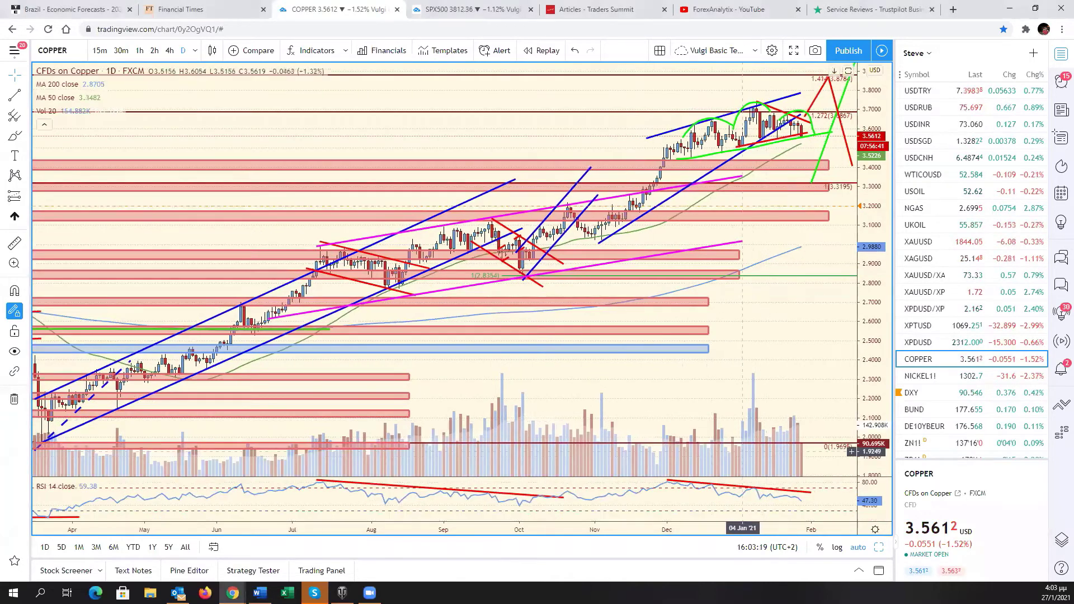
{"action": "left_click_drag", "start_coordinate": [743, 492], "coordinate": [763, 493]}
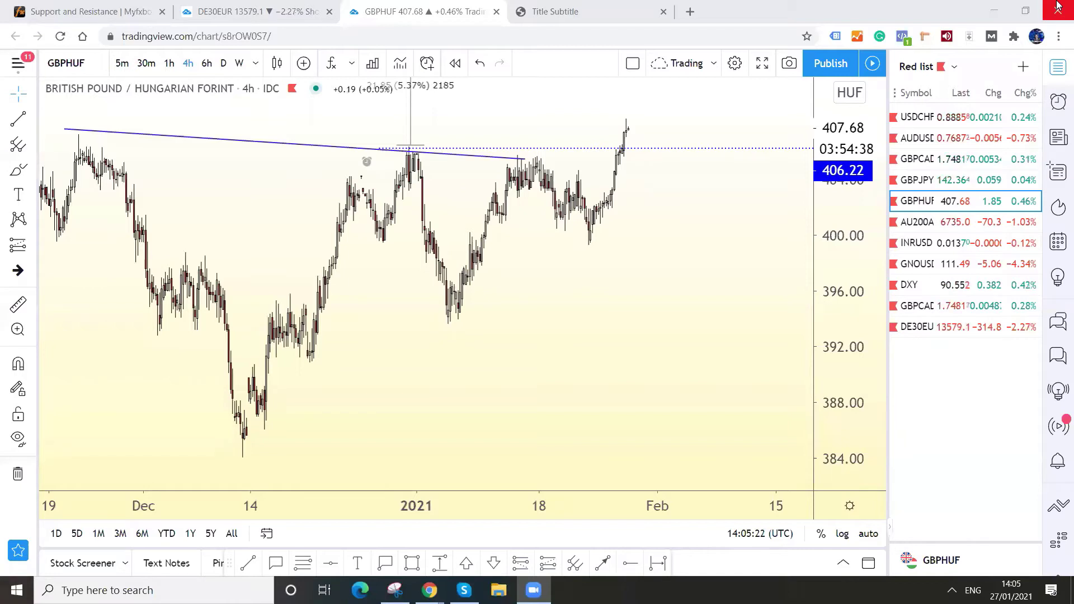
Open the speaker volume control from the system tray, then dismiss the popup from the chart
{"action": "left_click", "coordinate": [952, 590]}
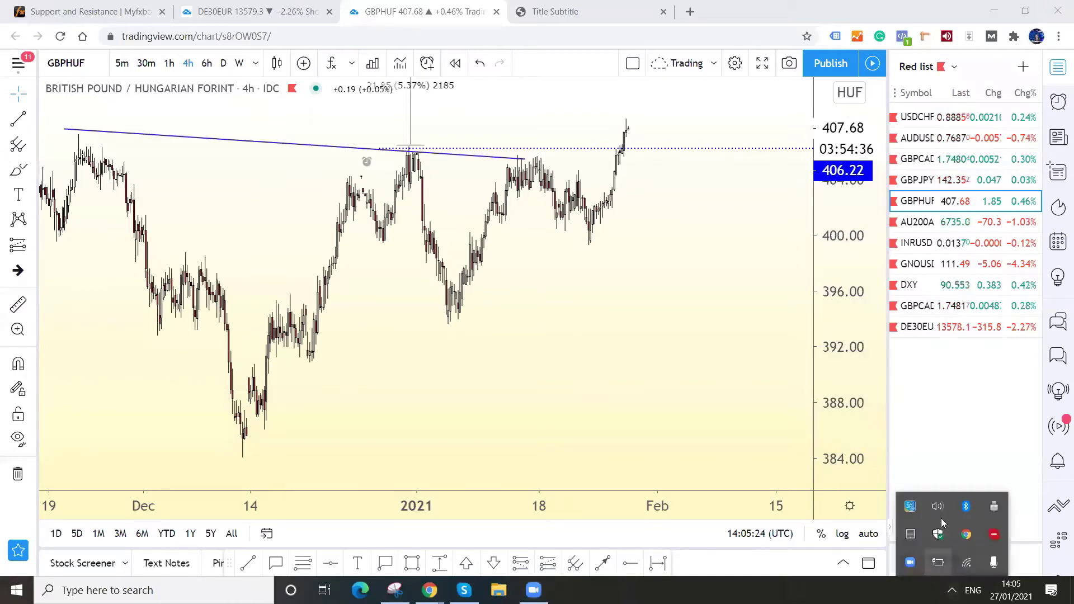
{"action": "left_click", "coordinate": [938, 505]}
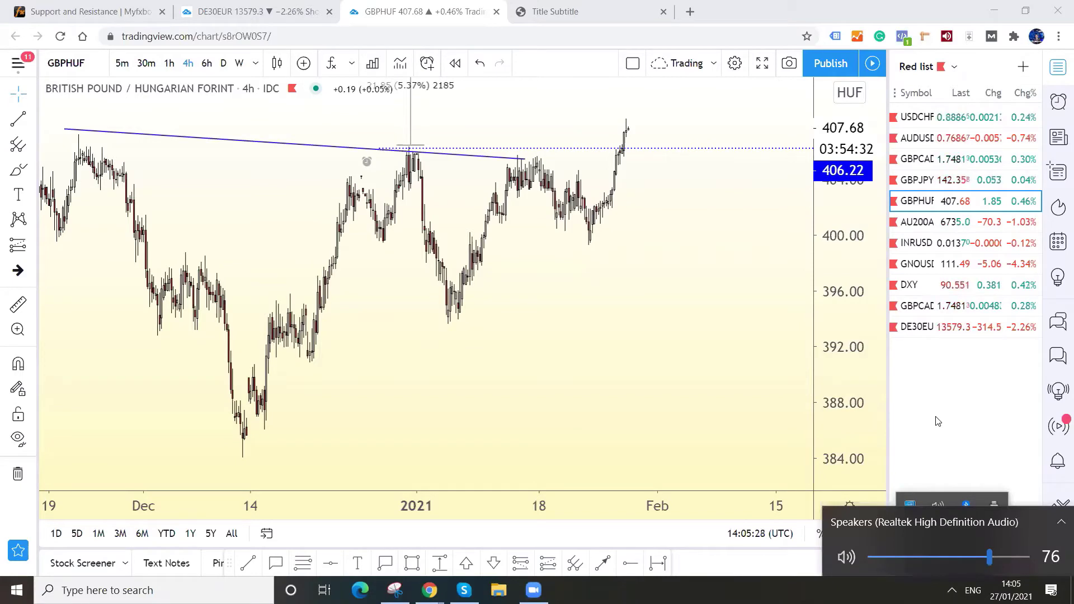
{"action": "left_click", "coordinate": [824, 581]}
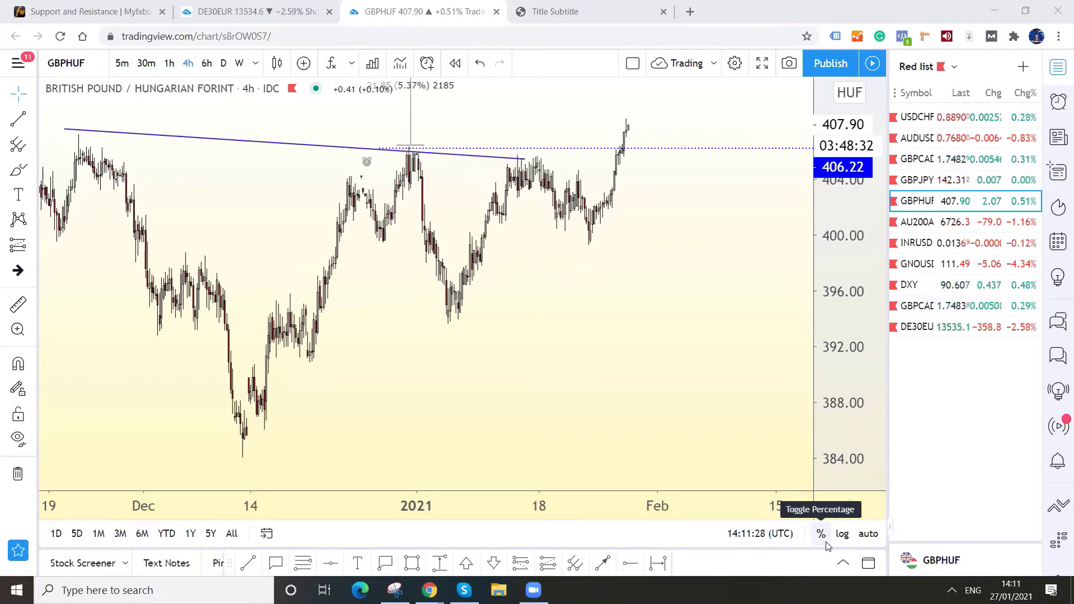
Load DE30EUR from the Red list, briefly switch to GBPCAD, then back to DE30EUR
{"action": "left_click", "coordinate": [951, 327]}
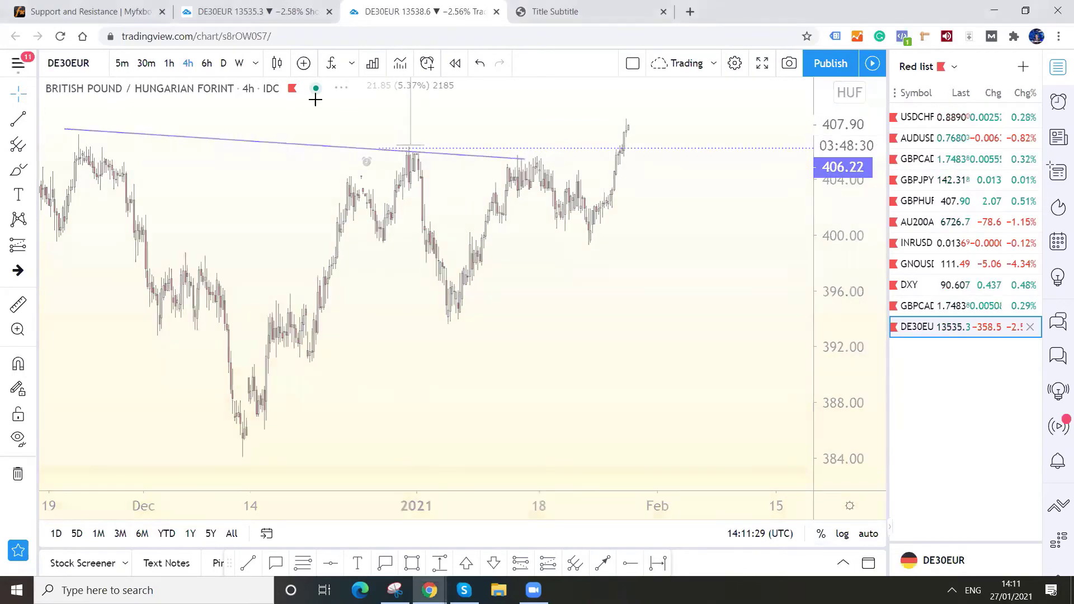
{"action": "left_click", "coordinate": [917, 305]}
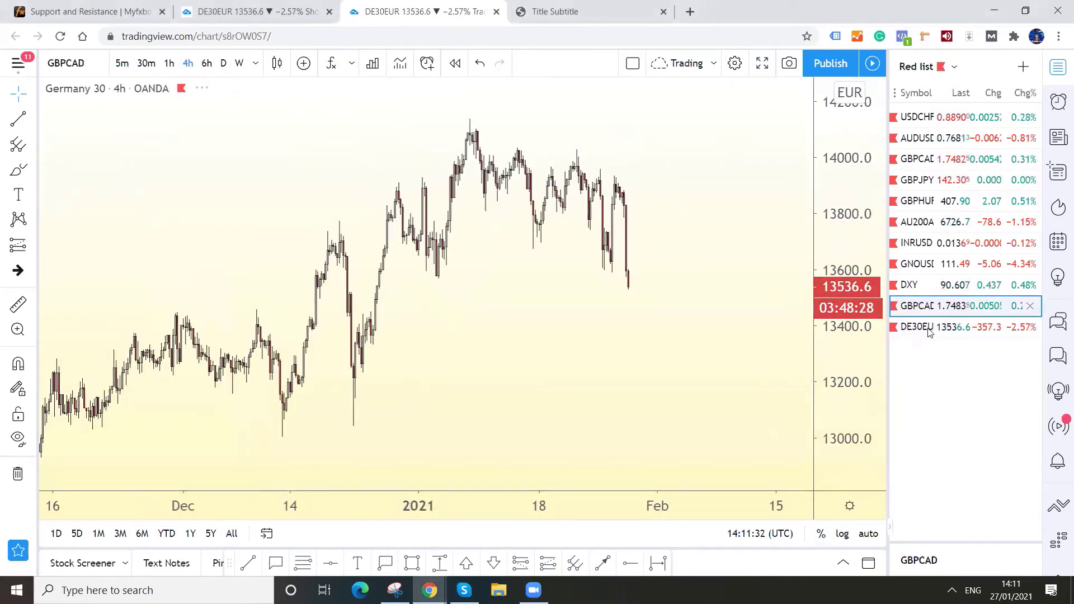
{"action": "left_click", "coordinate": [923, 328]}
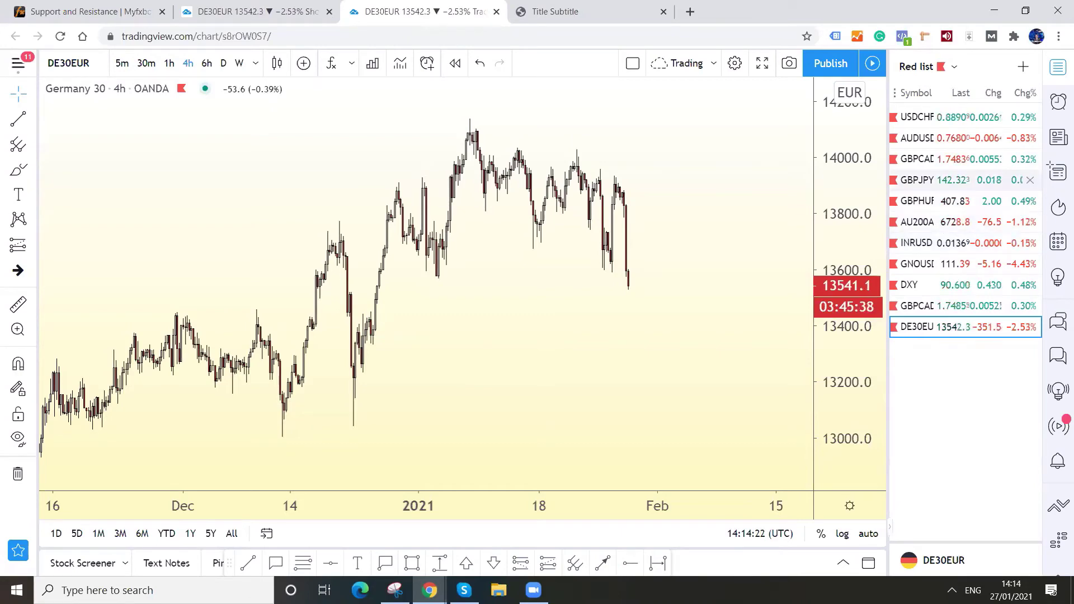
Load GBPCAD, then zoom out and pan to reveal both rectangle patterns and targets
{"action": "left_click", "coordinate": [996, 159]}
{"action": "scroll", "coordinate": [741, 248], "scroll_direction": "down", "scroll_amount": 5}
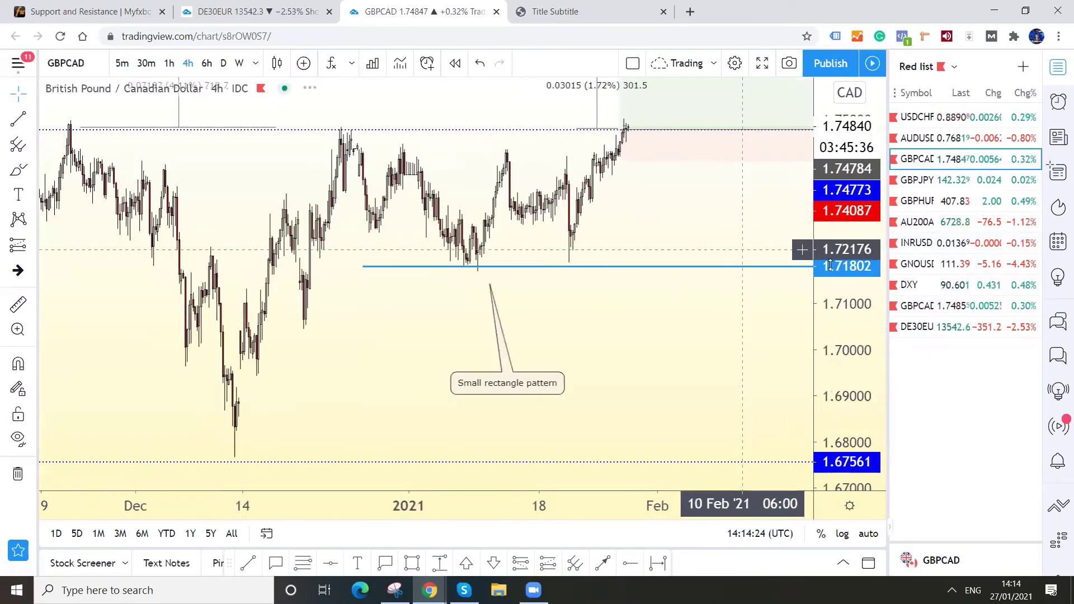
{"action": "scroll", "coordinate": [712, 366], "scroll_direction": "down", "scroll_amount": 5}
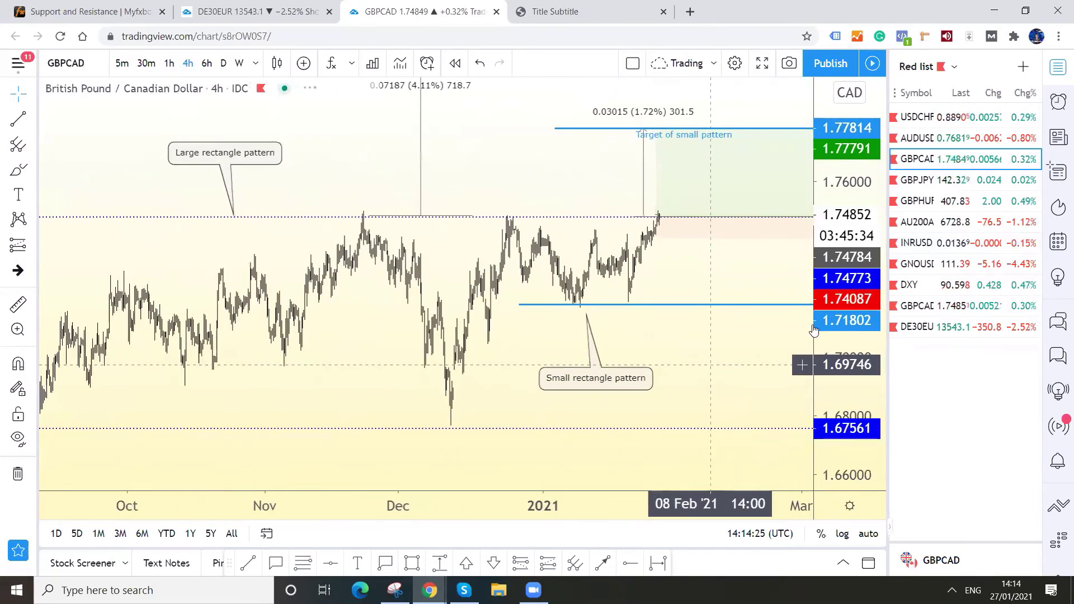
{"action": "scroll", "coordinate": [211, 161], "scroll_direction": "down", "scroll_amount": 3}
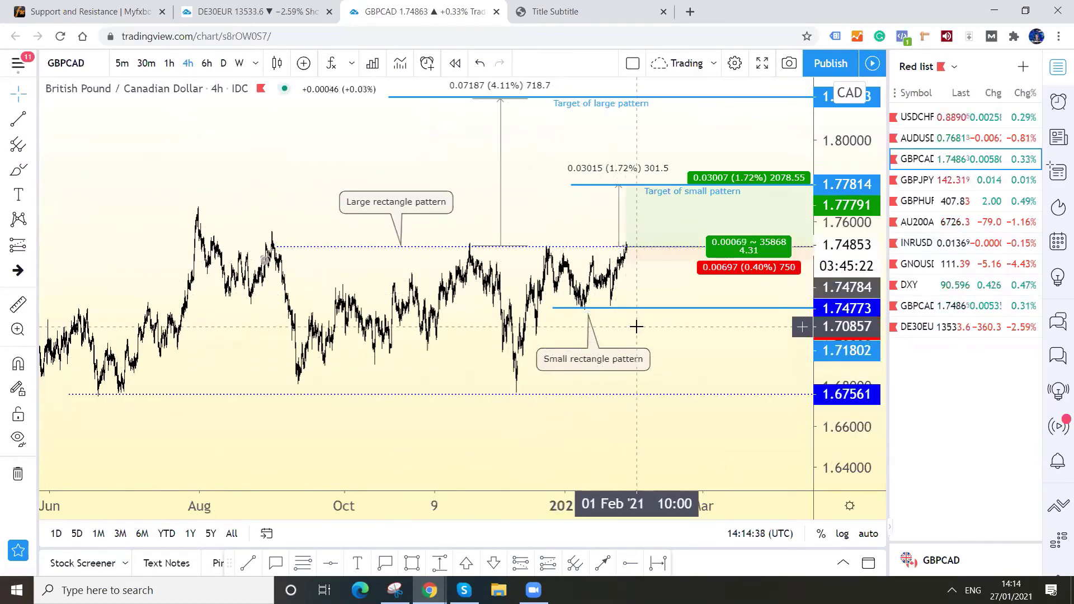
{"action": "left_click_drag", "start_coordinate": [636, 324], "coordinate": [579, 345]}
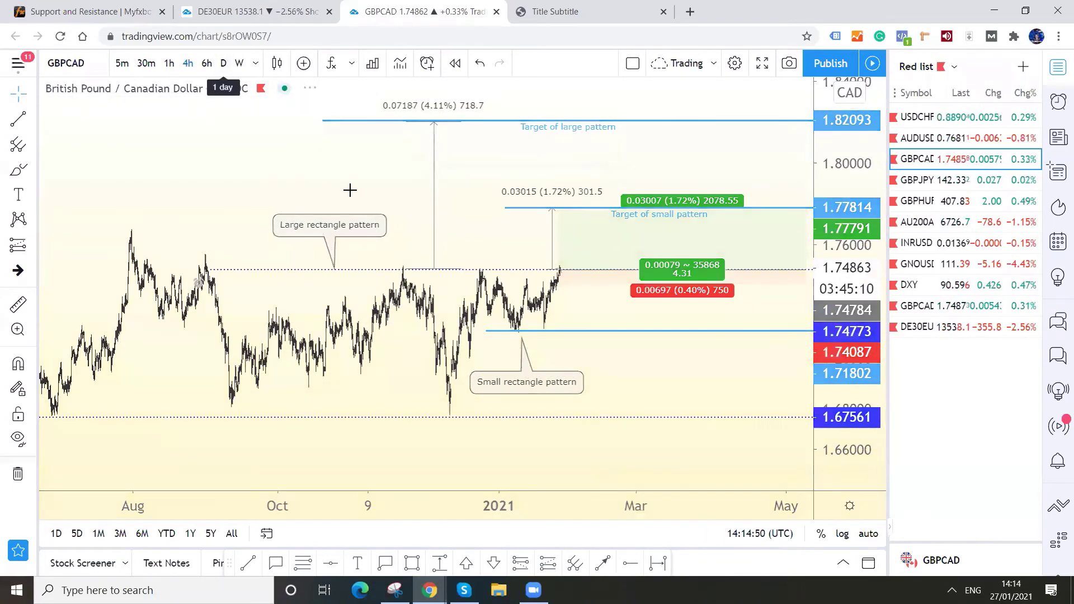
Zoom in and adjust the price axis and chart position so both patterns and targets fit
{"action": "scroll", "coordinate": [342, 176], "scroll_direction": "up", "scroll_amount": 4}
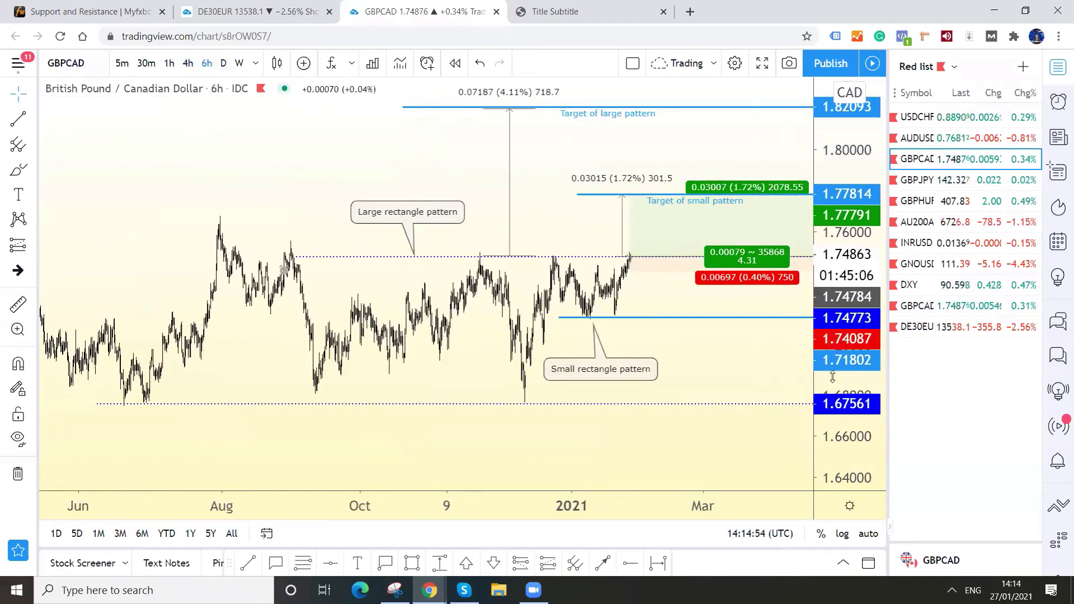
{"action": "left_click_drag", "start_coordinate": [832, 377], "coordinate": [808, 421]}
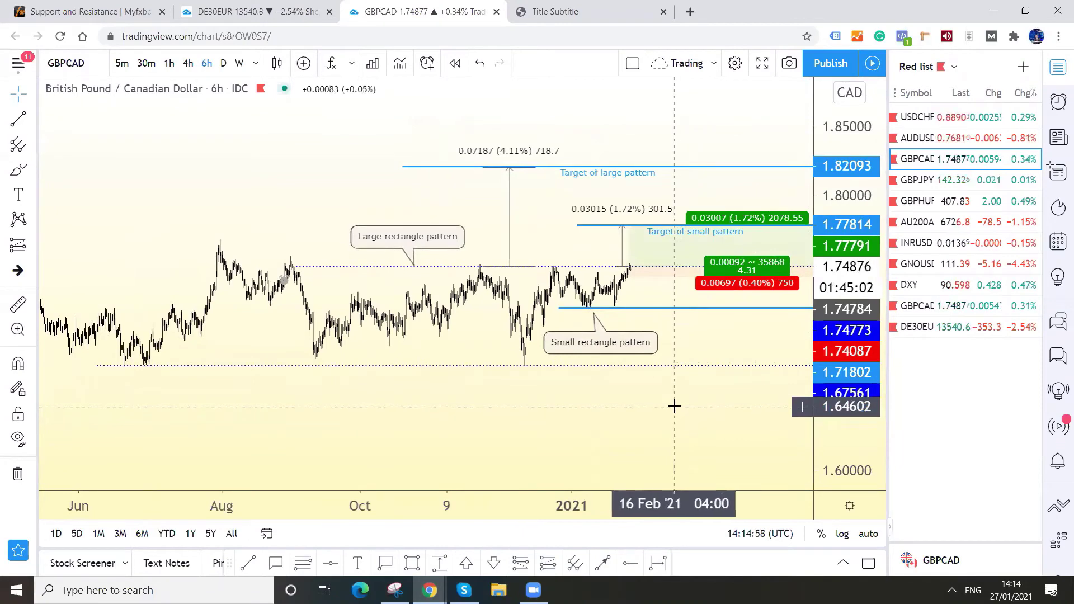
{"action": "left_click_drag", "start_coordinate": [666, 403], "coordinate": [635, 423]}
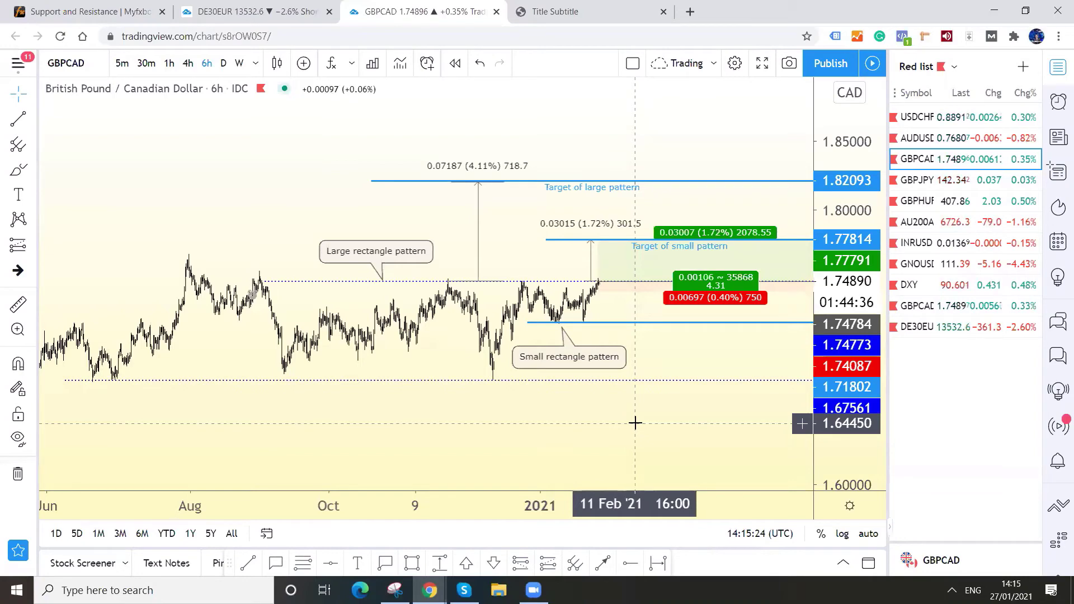
{"action": "left_click_drag", "start_coordinate": [832, 433], "coordinate": [832, 445]}
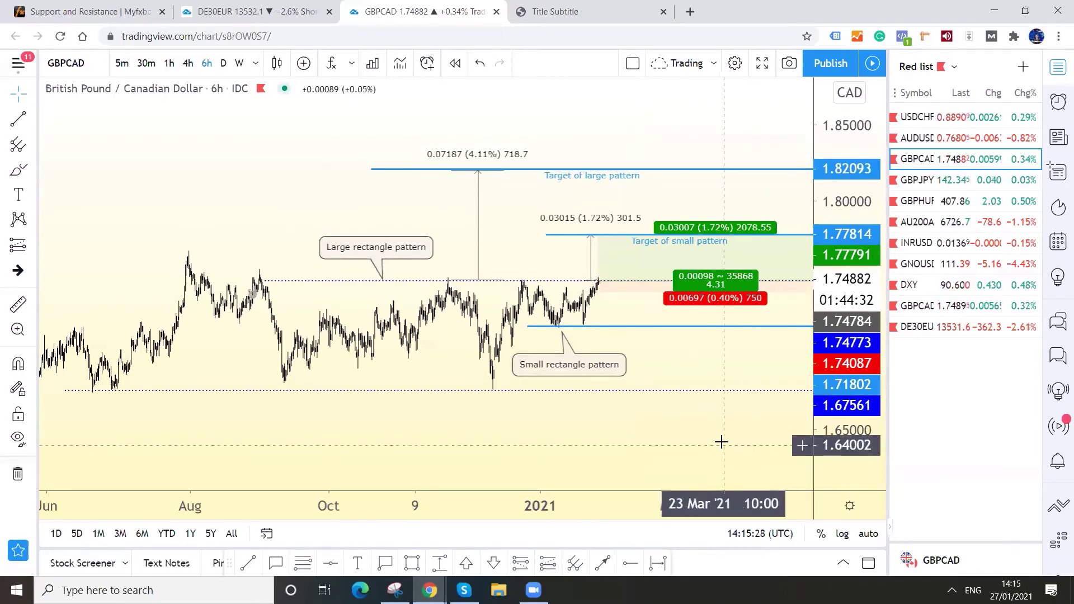
{"action": "left_click_drag", "start_coordinate": [717, 439], "coordinate": [710, 443]}
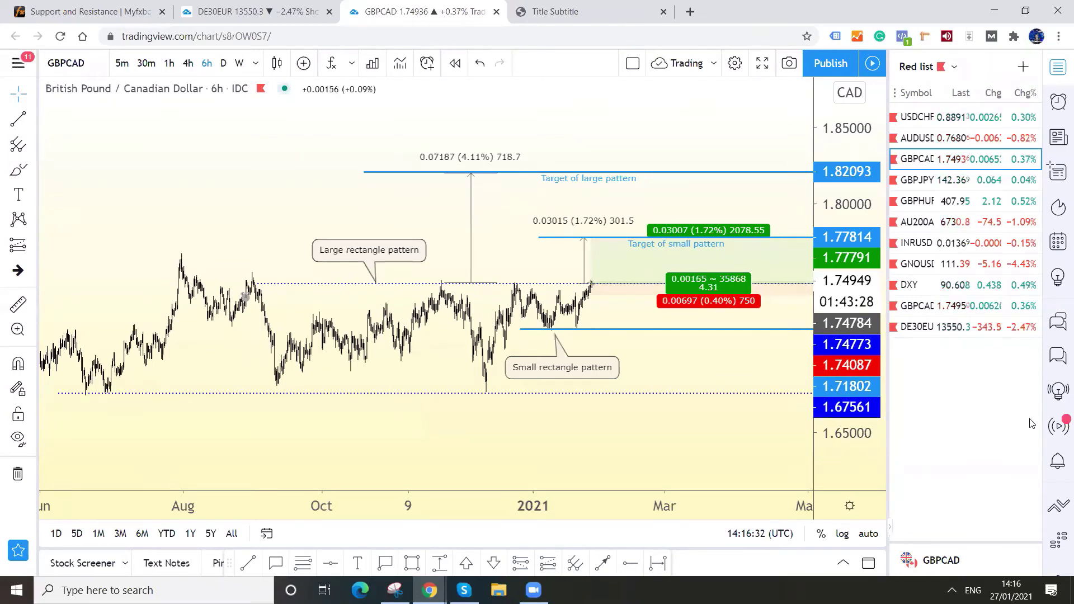
Zoom the time axis to recent months and stretch the price scale vertically
{"action": "scroll", "coordinate": [425, 297], "scroll_direction": "down", "scroll_amount": 1}
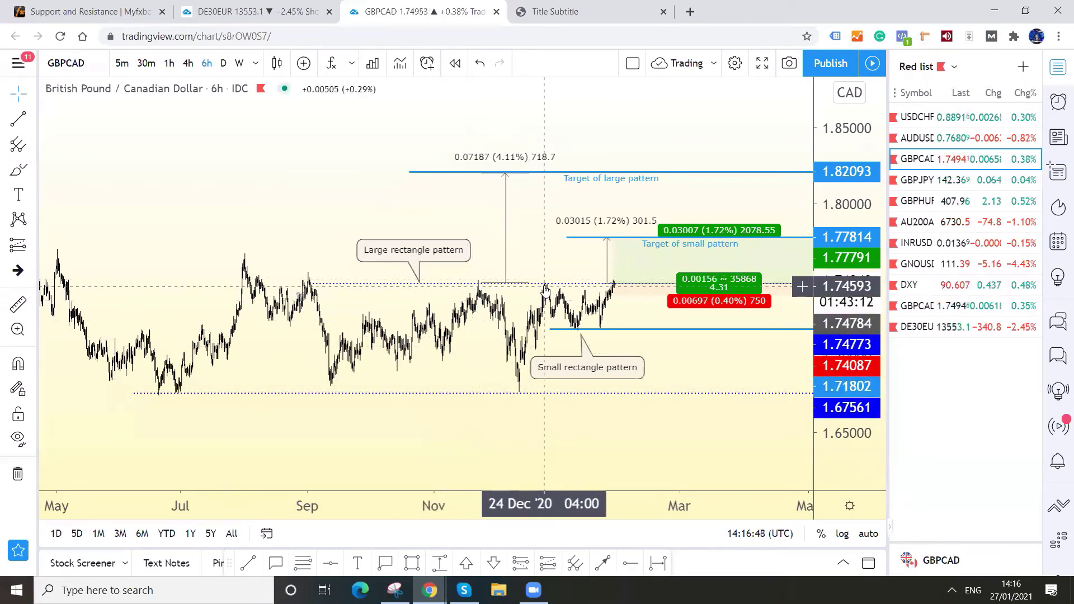
{"action": "scroll", "coordinate": [601, 300], "scroll_direction": "up", "scroll_amount": 1}
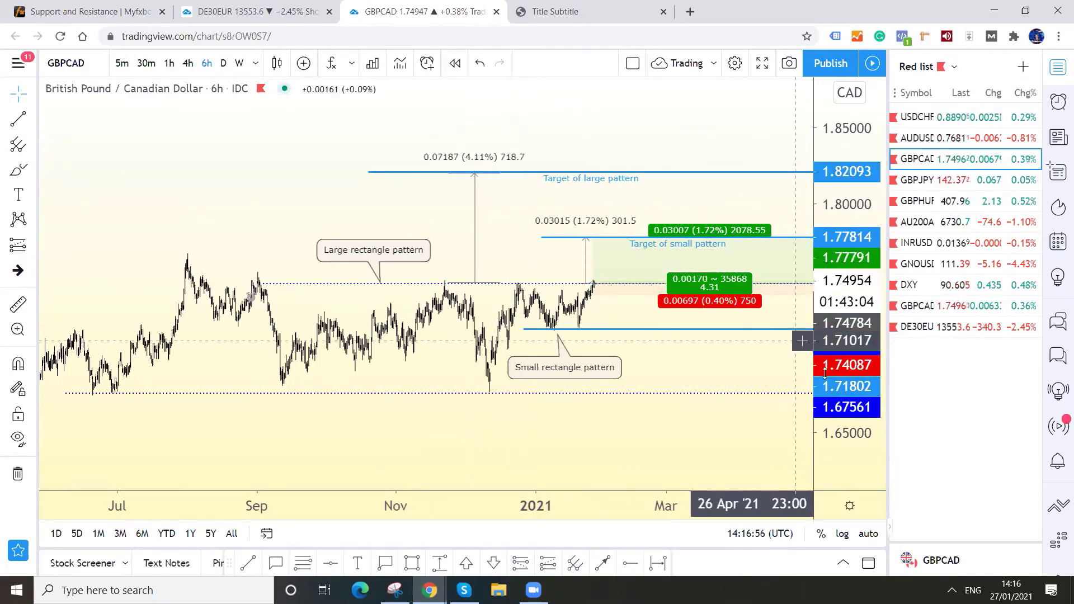
{"action": "left_click_drag", "start_coordinate": [825, 372], "coordinate": [826, 358]}
{"action": "scroll", "coordinate": [715, 355], "scroll_direction": "up", "scroll_amount": 3}
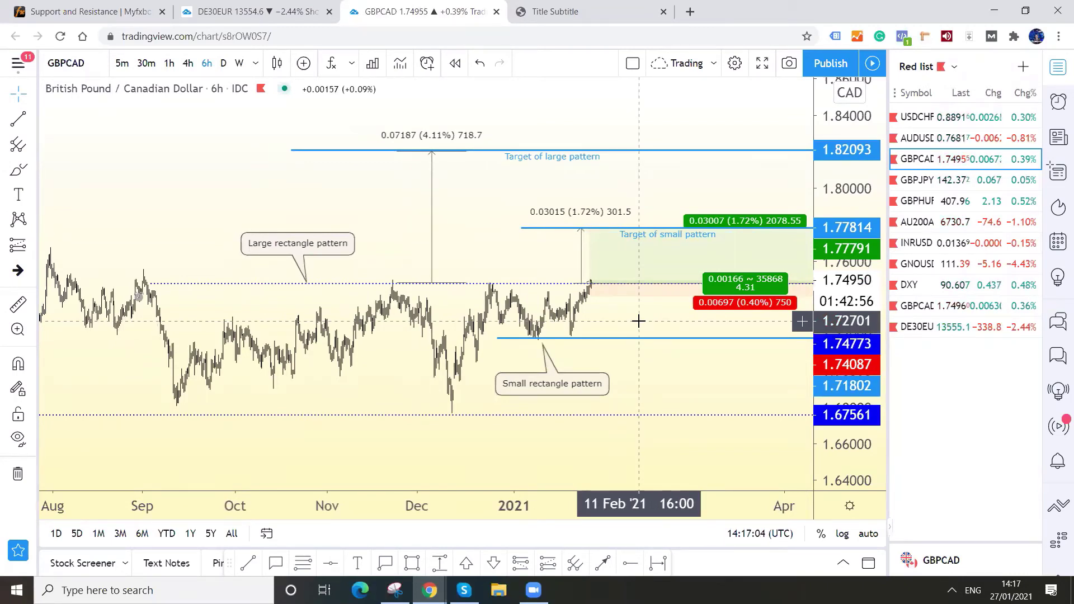
{"action": "scroll", "coordinate": [611, 360], "scroll_direction": "up", "scroll_amount": 2}
{"action": "scroll", "coordinate": [689, 343], "scroll_direction": "down", "scroll_amount": 2}
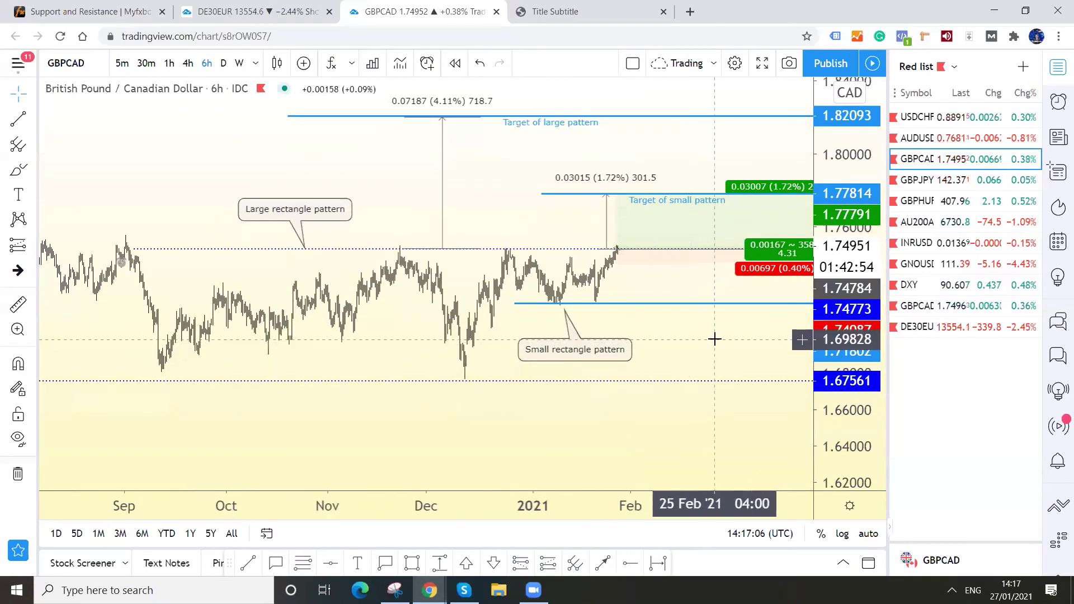
{"action": "scroll", "coordinate": [712, 338], "scroll_direction": "up", "scroll_amount": 2}
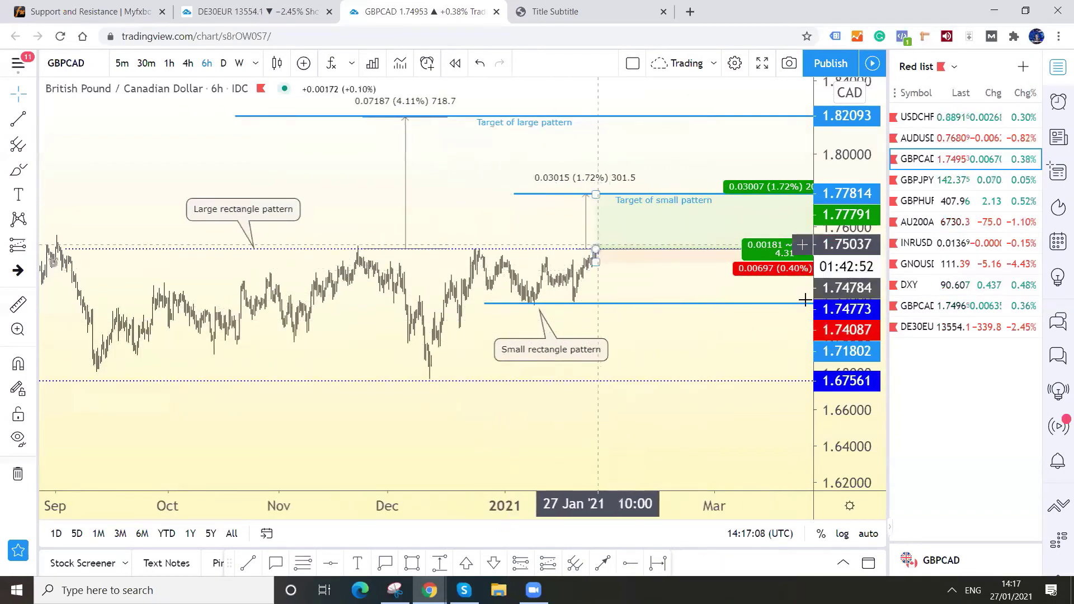
{"action": "left_click_drag", "start_coordinate": [845, 365], "coordinate": [750, 321]}
{"action": "scroll", "coordinate": [602, 353], "scroll_direction": "up", "scroll_amount": 2}
Pan the chart to centre the small rectangle pattern and its breakout
{"action": "left_click_drag", "start_coordinate": [602, 352], "coordinate": [643, 362]}
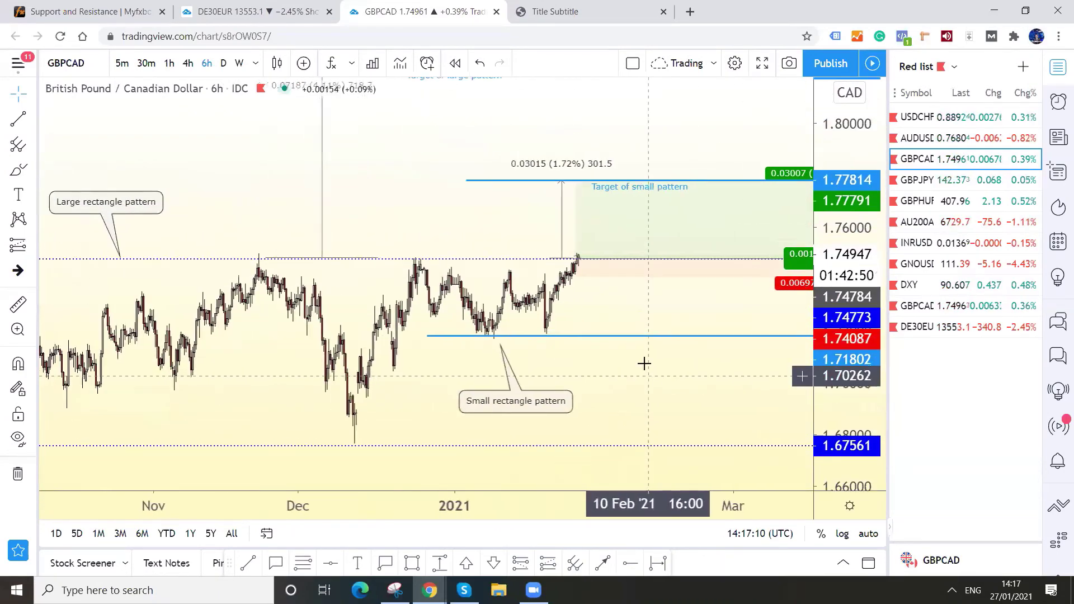
{"action": "left_click_drag", "start_coordinate": [614, 315], "coordinate": [554, 324]}
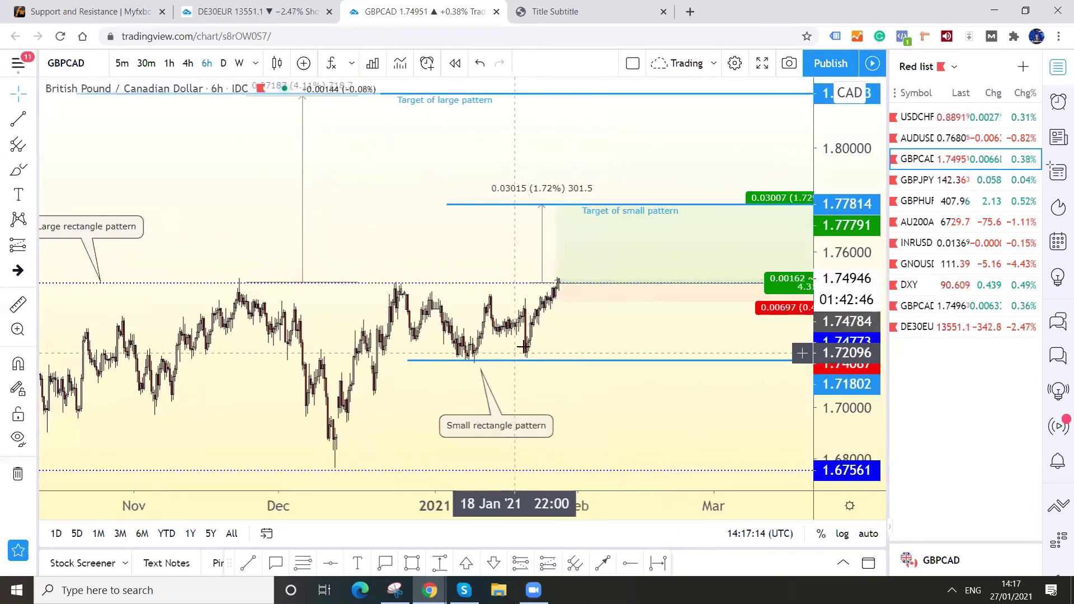
{"action": "left_click_drag", "start_coordinate": [489, 235], "coordinate": [479, 265]}
{"action": "scroll", "coordinate": [478, 265], "scroll_direction": "down", "scroll_amount": 1}
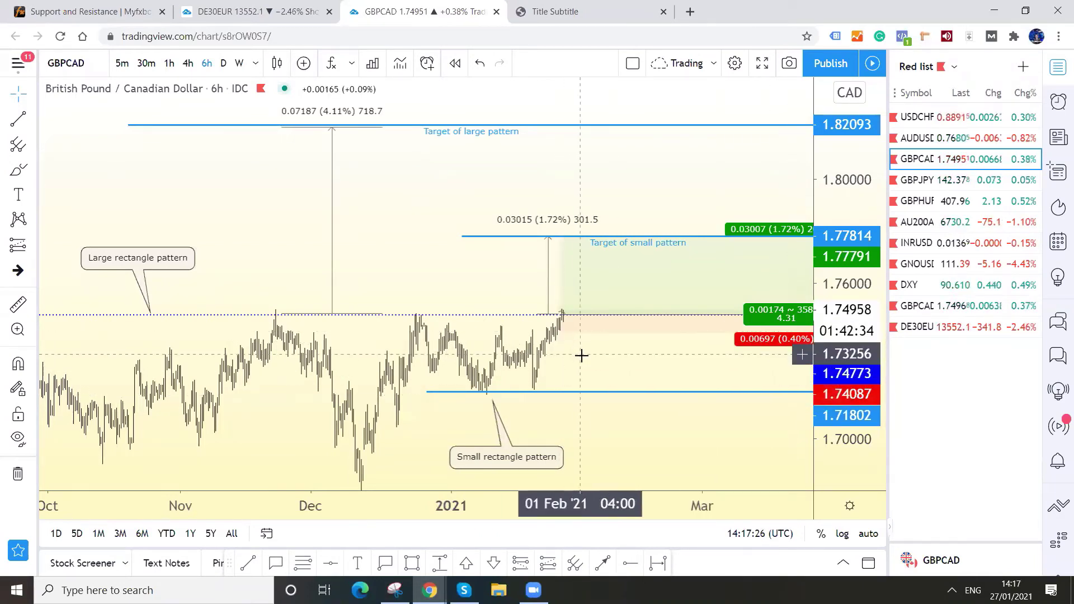
Zoom in horizontally and pan to centre the small rectangle pattern below its 1.77814 target
{"action": "left_click_drag", "start_coordinate": [580, 354], "coordinate": [565, 359]}
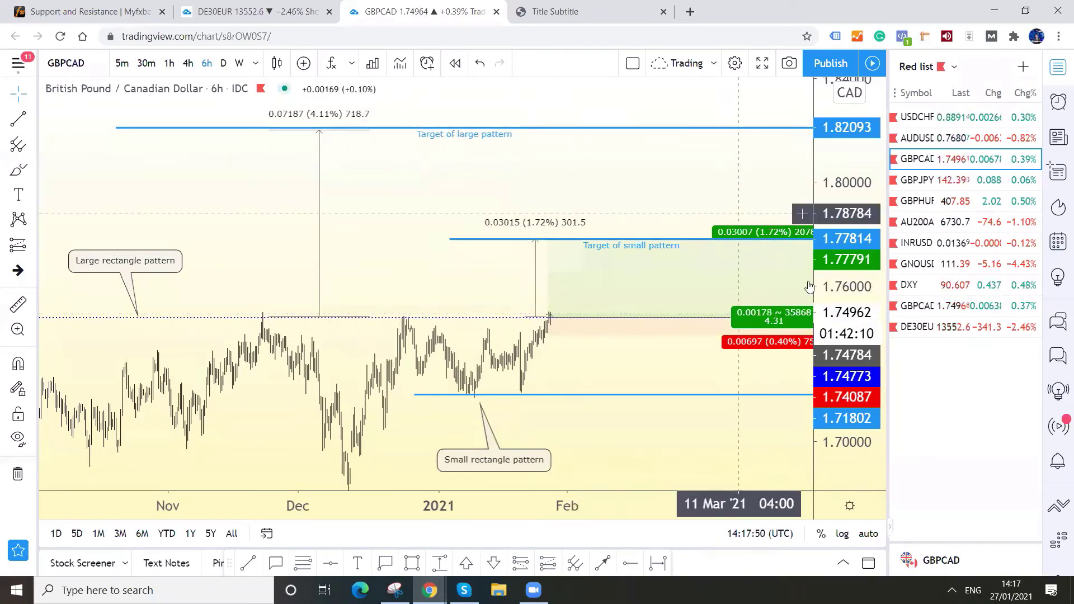
{"action": "scroll", "coordinate": [576, 377], "scroll_direction": "up", "scroll_amount": 3}
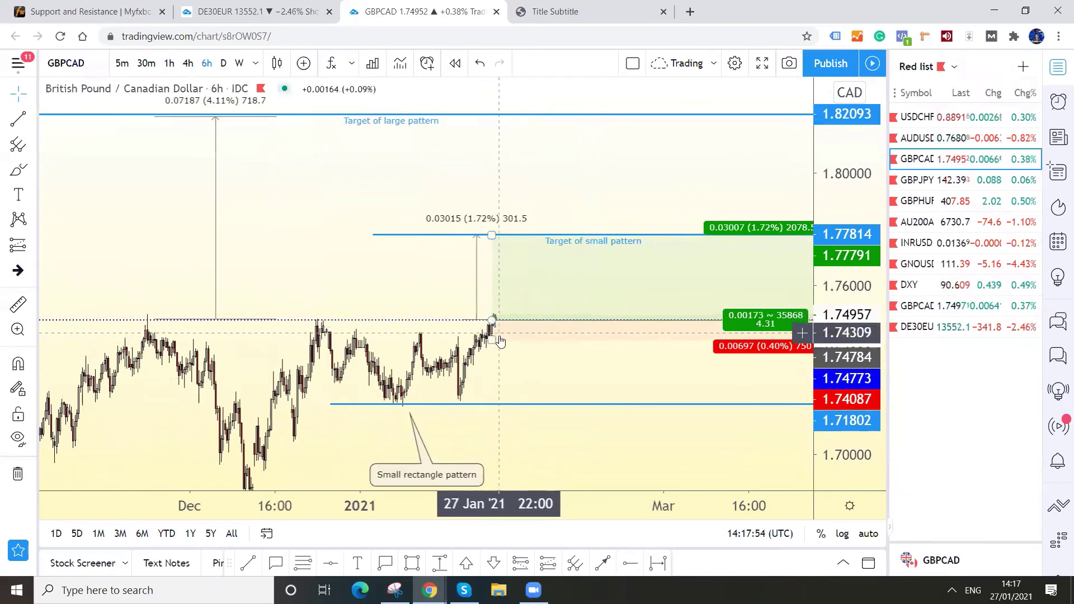
{"action": "left_click_drag", "start_coordinate": [498, 343], "coordinate": [507, 331]}
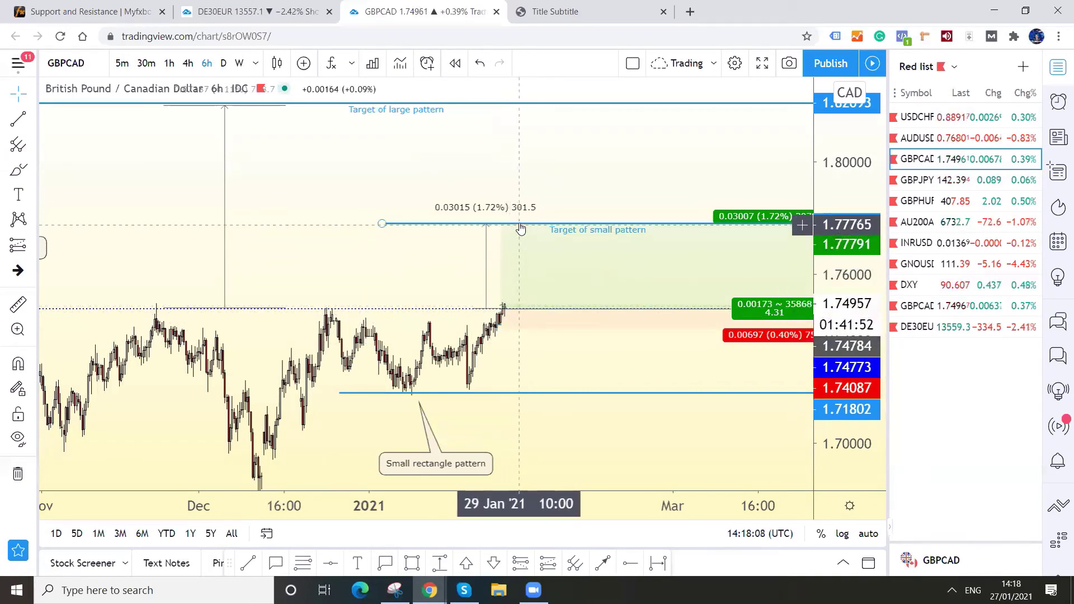
{"action": "left_click_drag", "start_coordinate": [537, 159], "coordinate": [531, 146]}
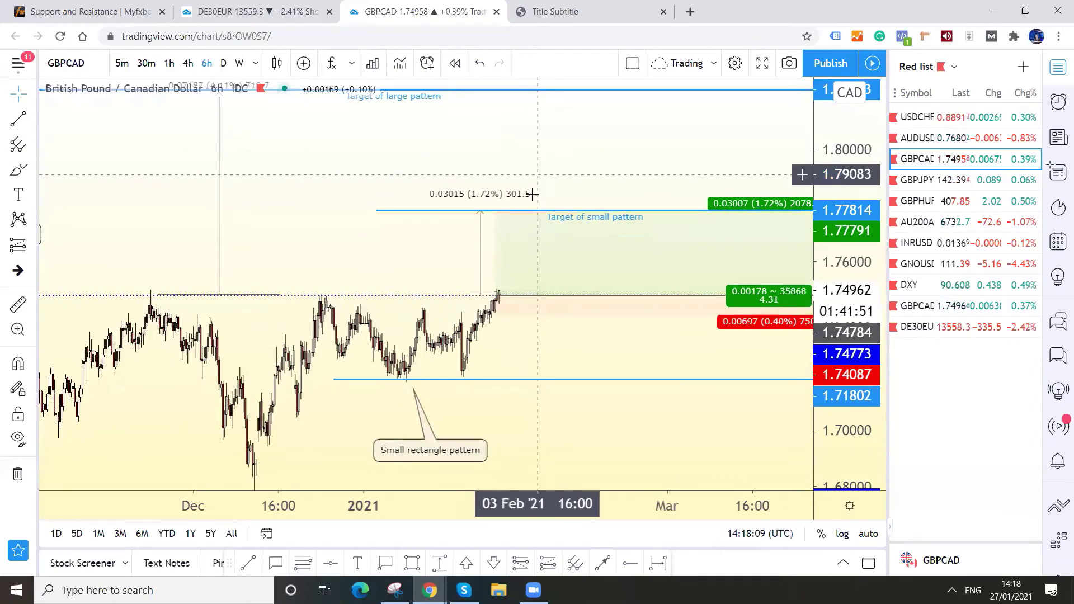
Switch GBPCAD to the 1-hour timeframe via 4h and stretch the price scale
{"action": "left_click", "coordinate": [188, 63]}
{"action": "scroll", "coordinate": [565, 359], "scroll_direction": "up", "scroll_amount": 2}
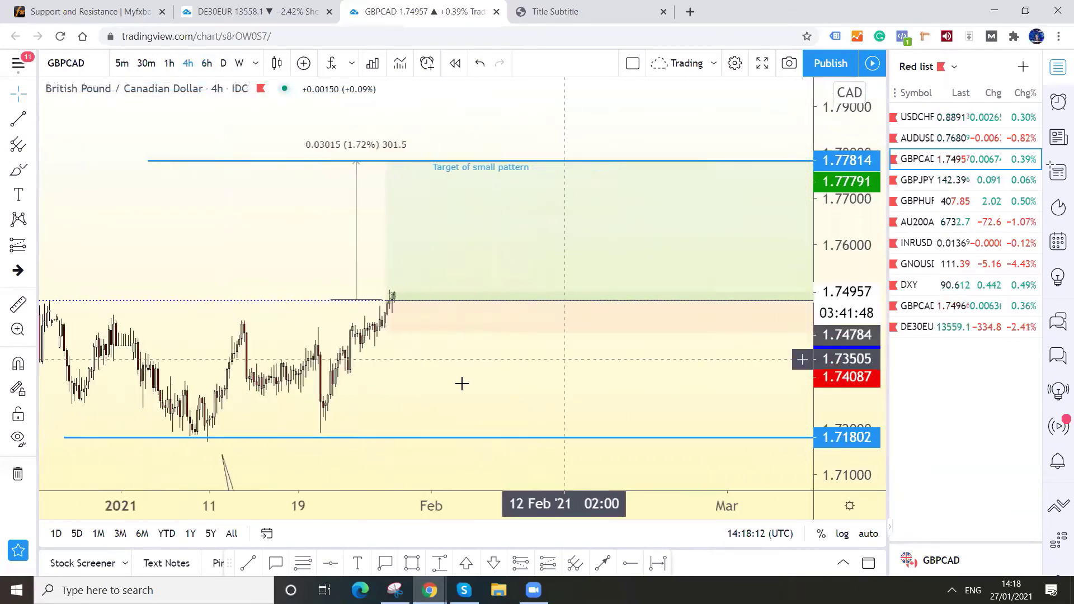
{"action": "left_click", "coordinate": [169, 63]}
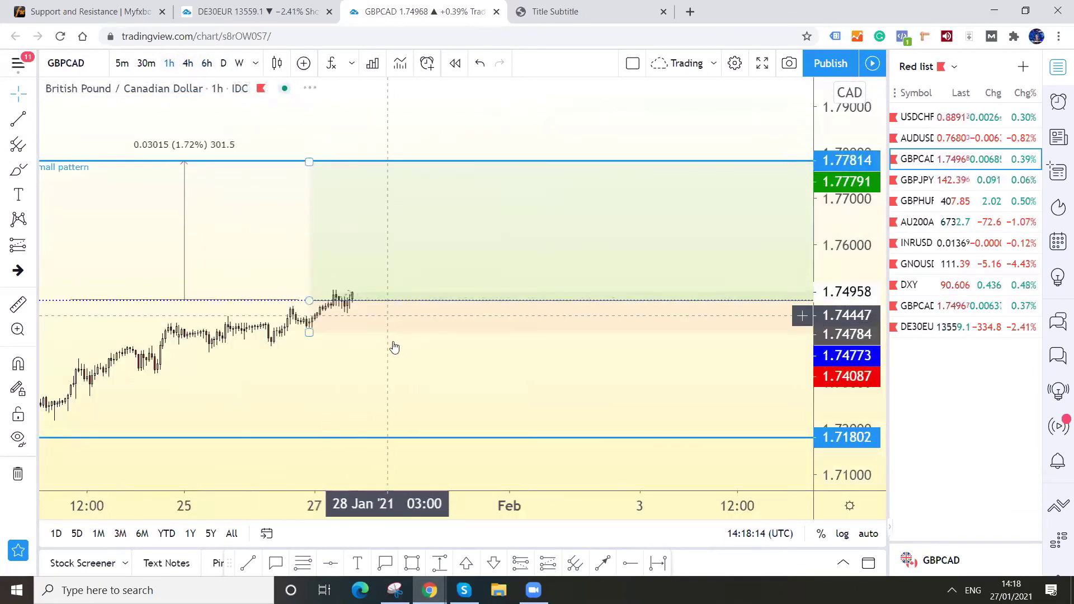
{"action": "left_click_drag", "start_coordinate": [847, 410], "coordinate": [848, 369]}
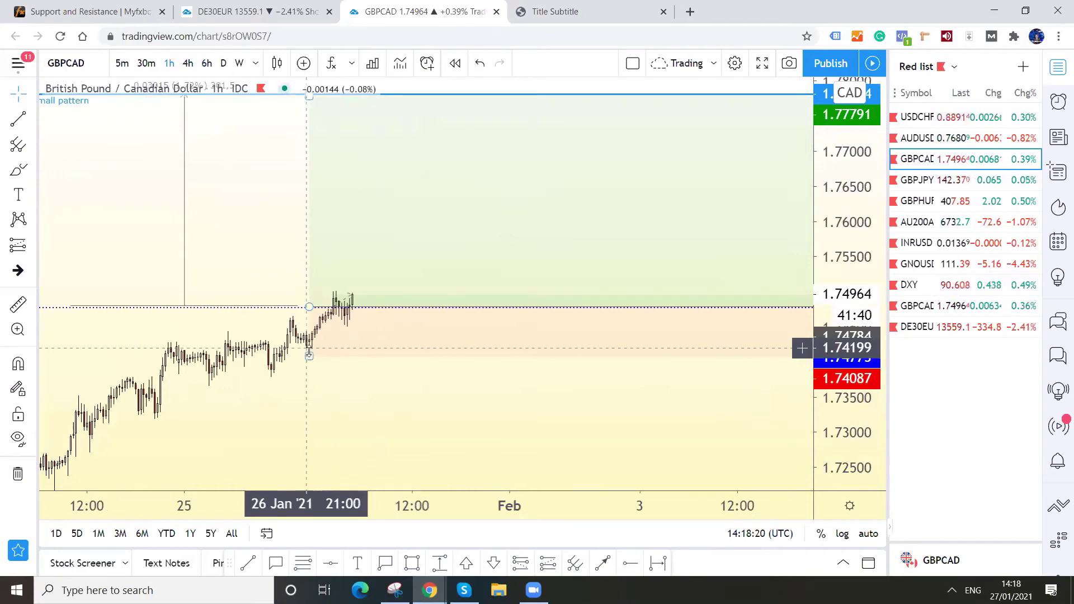
Pan and zoom the chart to frame the recent breakout and the long position
{"action": "left_click_drag", "start_coordinate": [305, 352], "coordinate": [324, 414]}
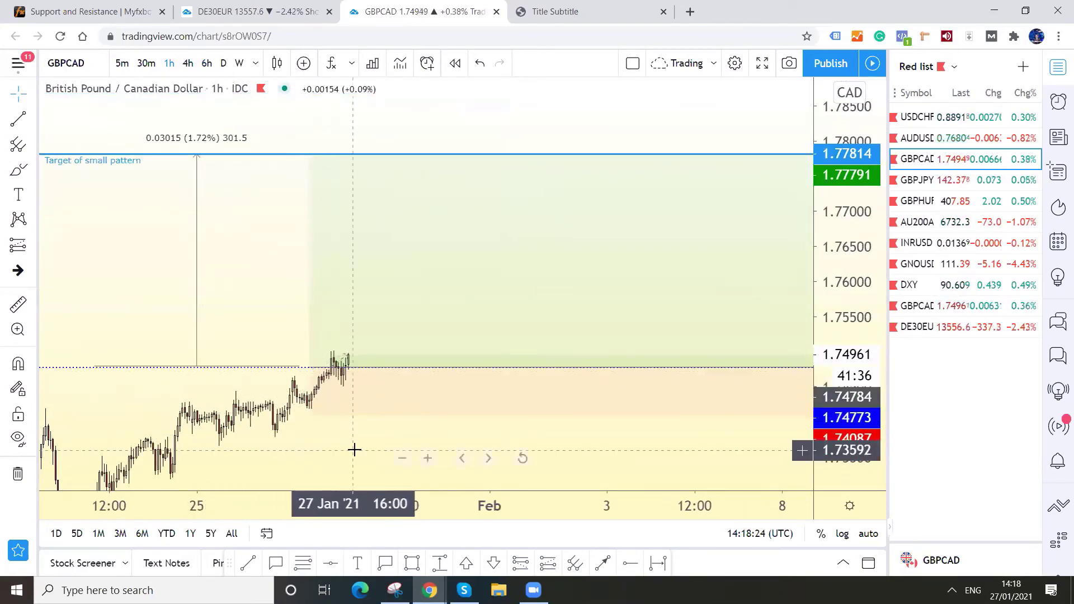
{"action": "left_click_drag", "start_coordinate": [353, 448], "coordinate": [300, 418]}
{"action": "scroll", "coordinate": [336, 392], "scroll_direction": "down", "scroll_amount": 5}
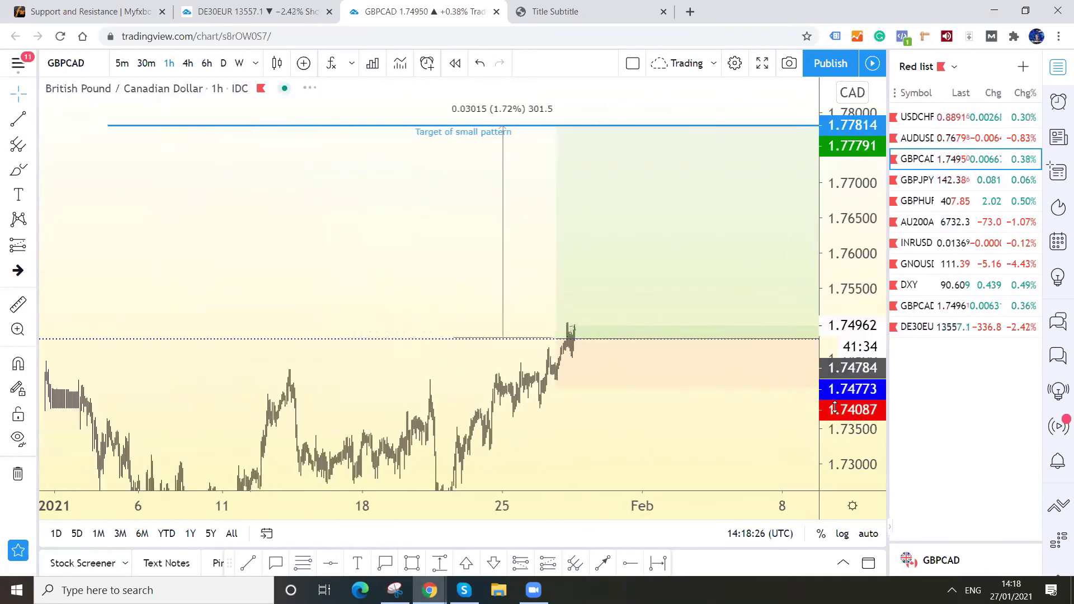
{"action": "left_click_drag", "start_coordinate": [649, 384], "coordinate": [647, 419]}
{"action": "scroll", "coordinate": [278, 367], "scroll_direction": "down", "scroll_amount": 3}
{"action": "scroll", "coordinate": [647, 419], "scroll_direction": "down", "scroll_amount": 3}
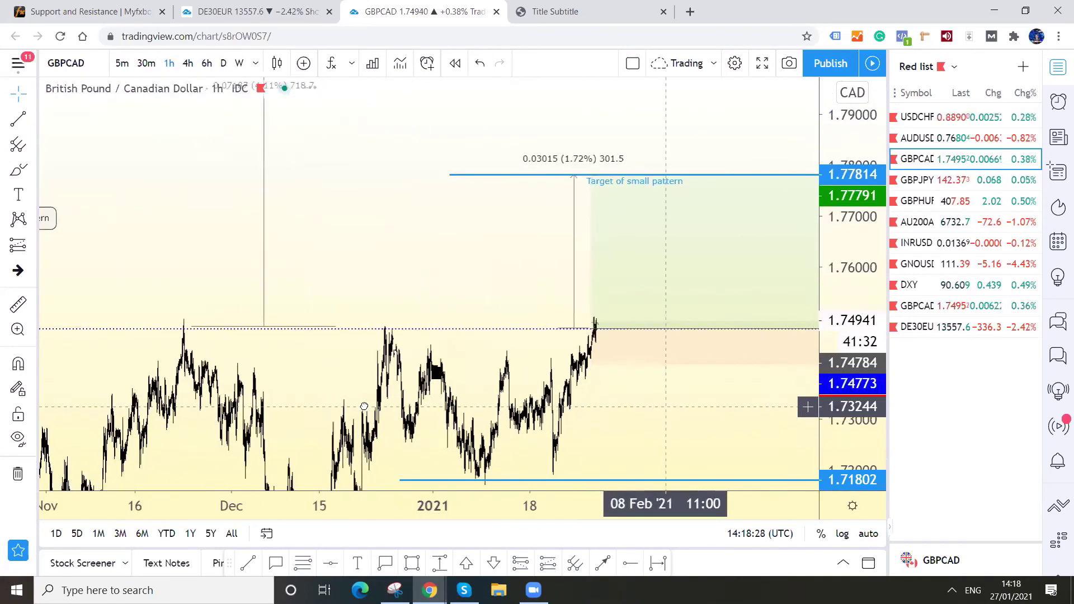
{"action": "scroll", "coordinate": [616, 381], "scroll_direction": "right", "scroll_amount": 5}
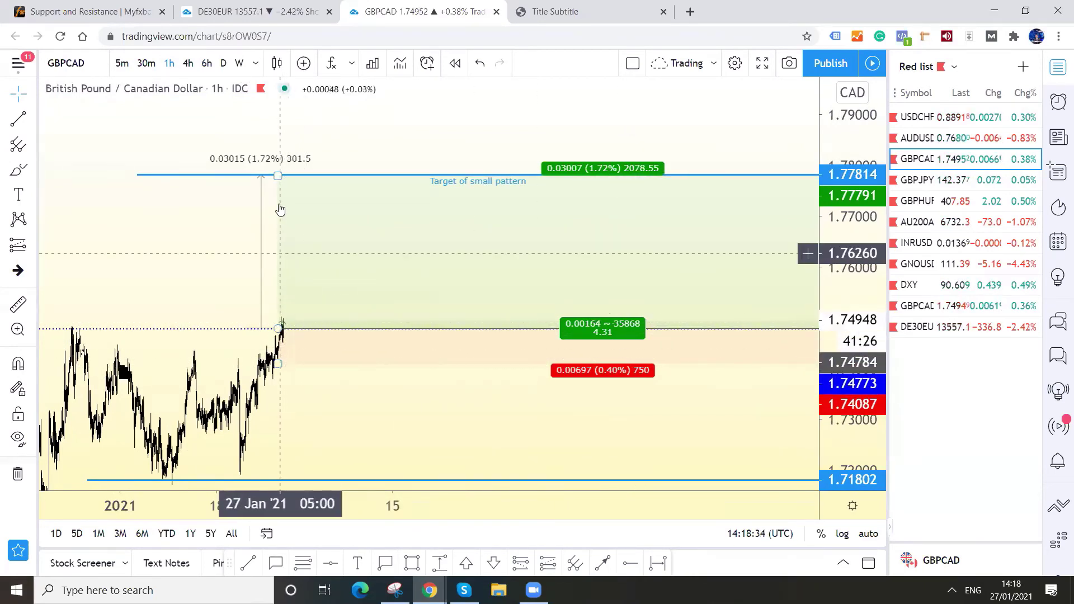
Lower the long position's take-profit target to about 1.77032
{"action": "left_click", "coordinate": [278, 177]}
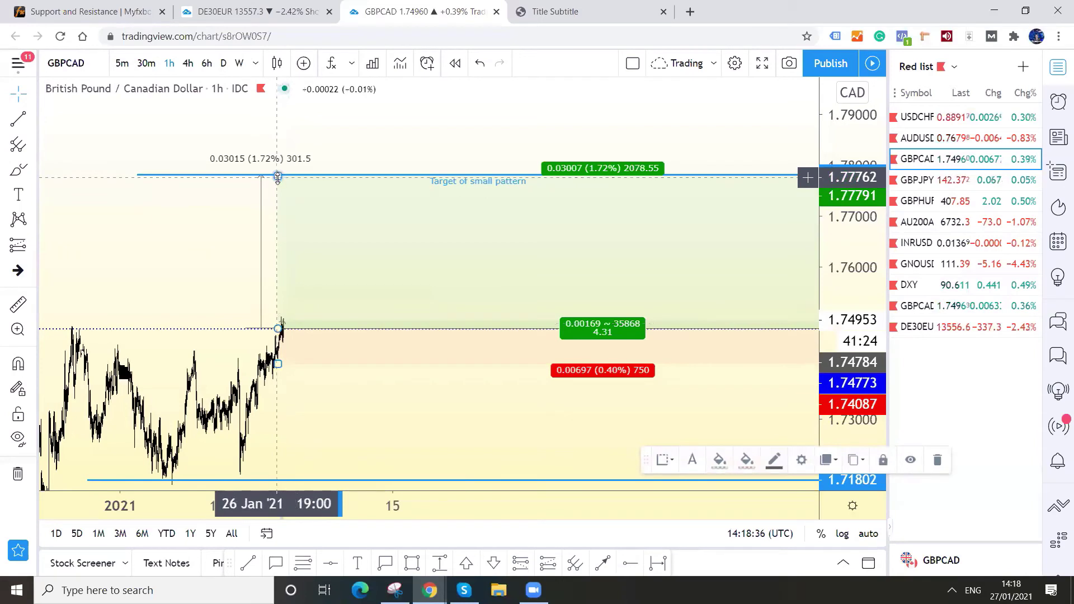
{"action": "left_click_drag", "start_coordinate": [278, 177], "coordinate": [282, 213]}
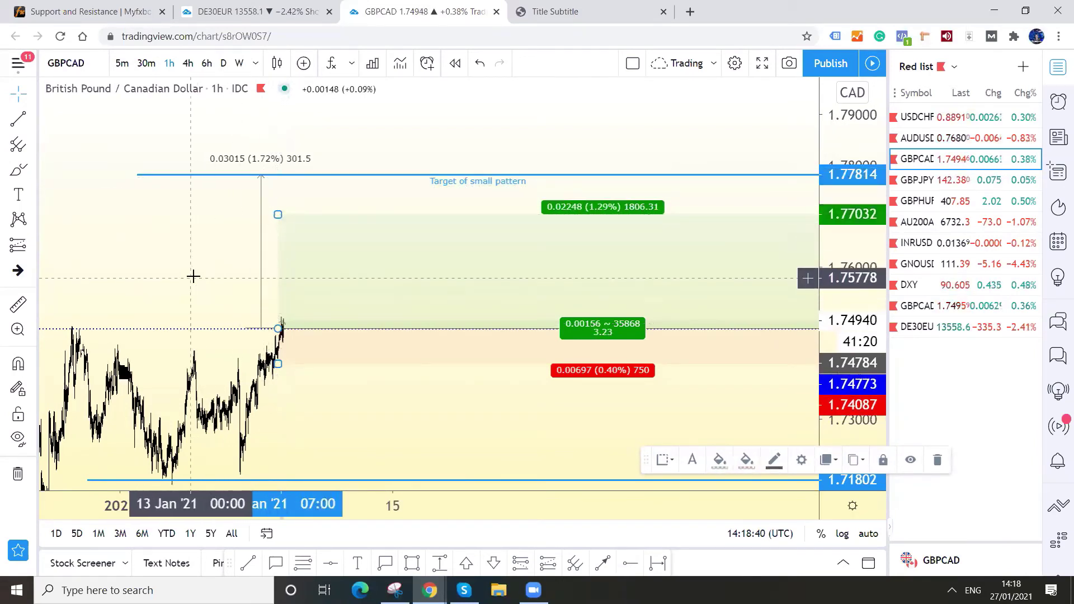
{"action": "left_click_drag", "start_coordinate": [191, 276], "coordinate": [267, 257]}
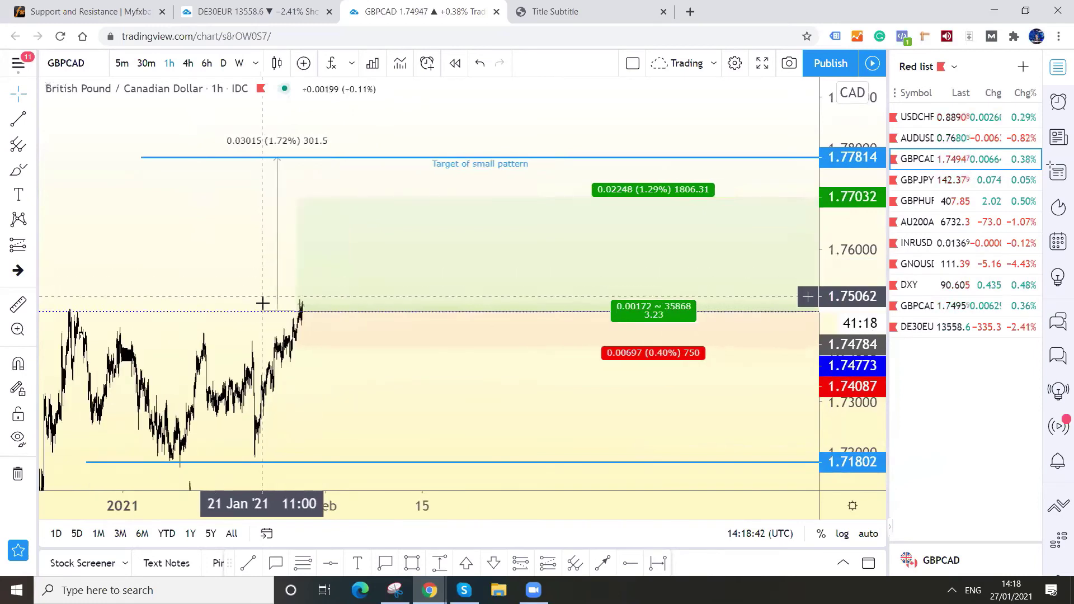
{"action": "left_click_drag", "start_coordinate": [361, 394], "coordinate": [418, 389]}
{"action": "scroll", "coordinate": [418, 388], "scroll_direction": "up", "scroll_amount": 1}
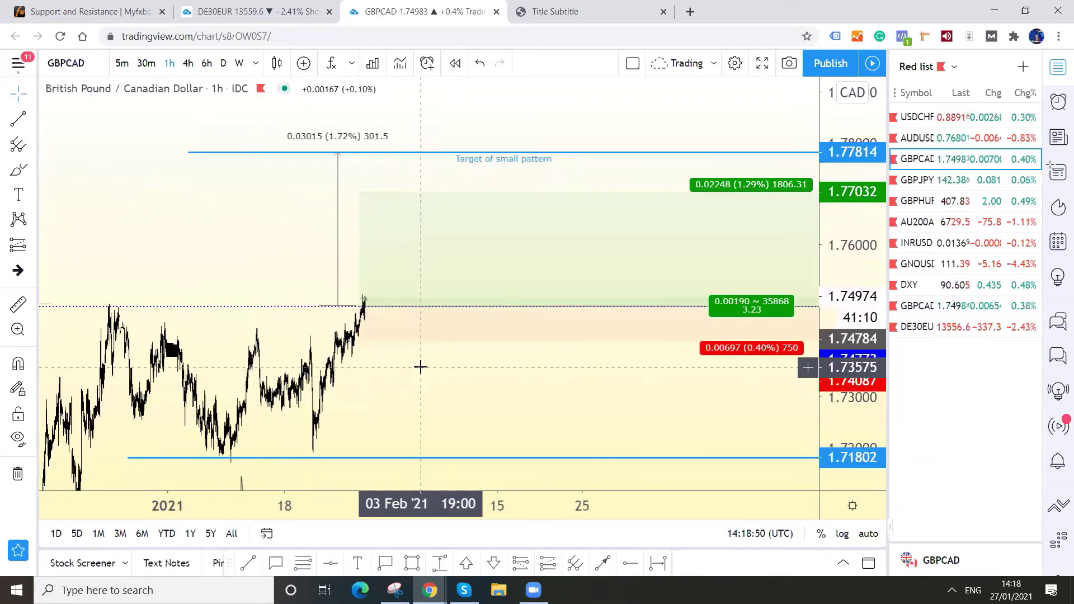
{"action": "left_click_drag", "start_coordinate": [398, 396], "coordinate": [547, 347]}
{"action": "scroll", "coordinate": [547, 347], "scroll_direction": "up", "scroll_amount": 2}
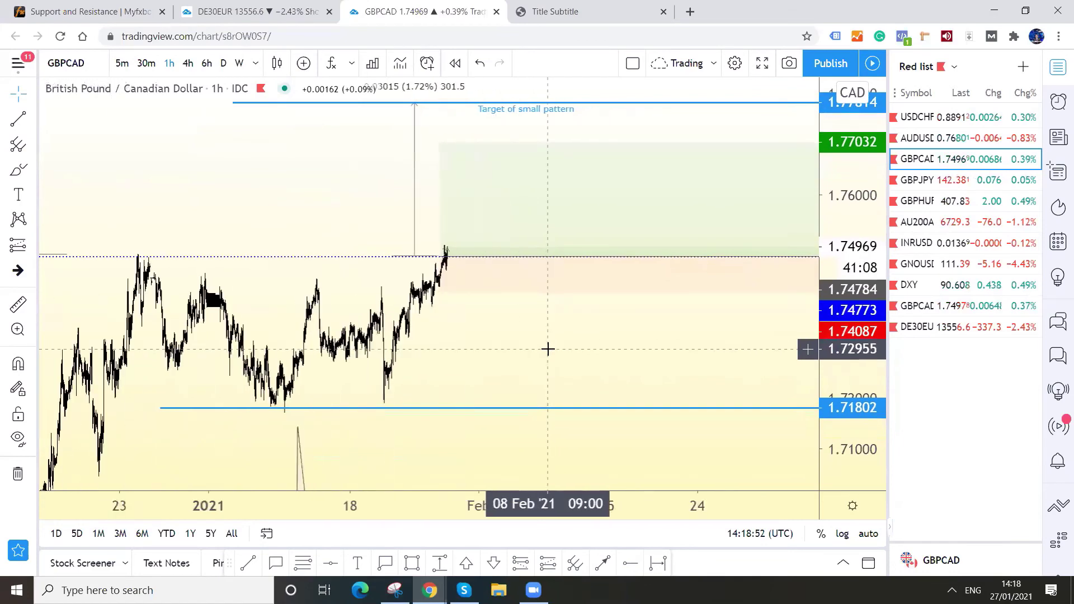
{"action": "scroll", "coordinate": [353, 319], "scroll_direction": "up", "scroll_amount": 2}
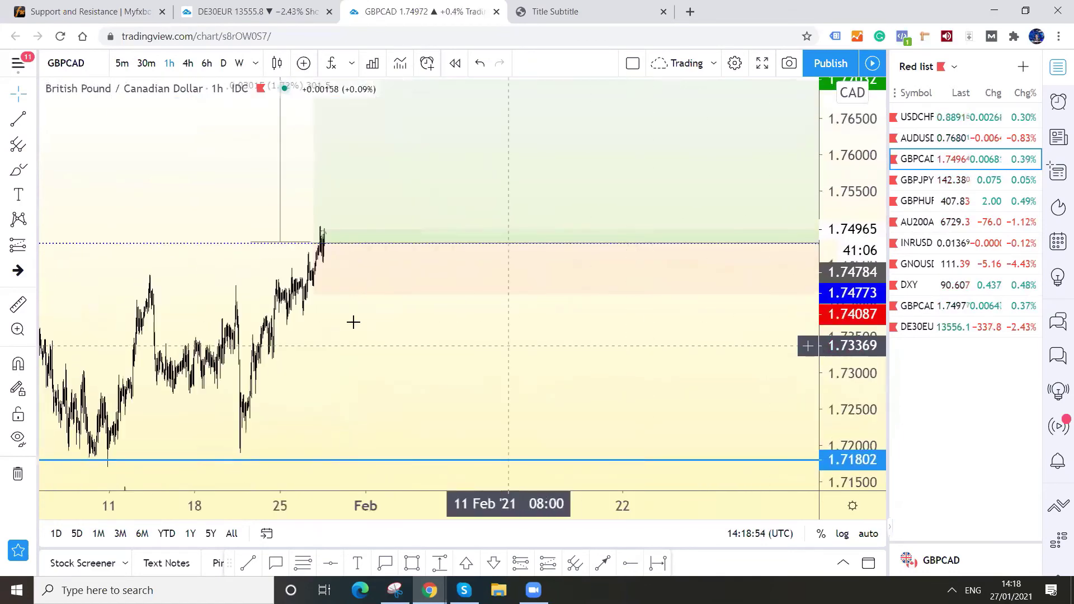
Move the long position's stop-loss up, then settle it back at about 1.74148
{"action": "left_click_drag", "start_coordinate": [353, 319], "coordinate": [584, 362]}
{"action": "scroll", "coordinate": [585, 362], "scroll_direction": "up", "scroll_amount": 2}
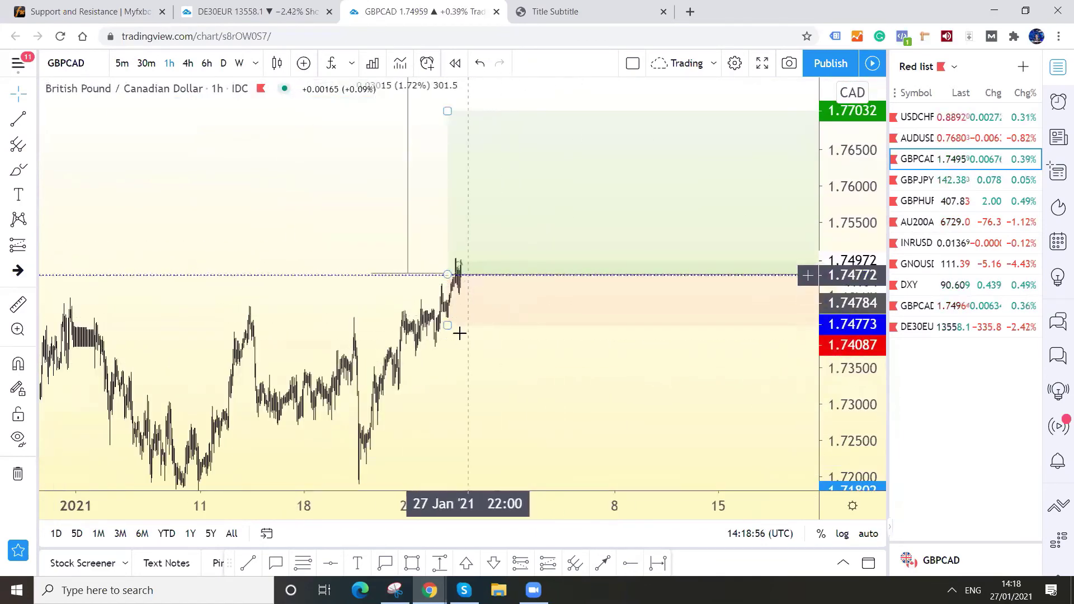
{"action": "scroll", "coordinate": [639, 370], "scroll_direction": "up", "scroll_amount": 3}
{"action": "left_click_drag", "start_coordinate": [451, 379], "coordinate": [398, 338]}
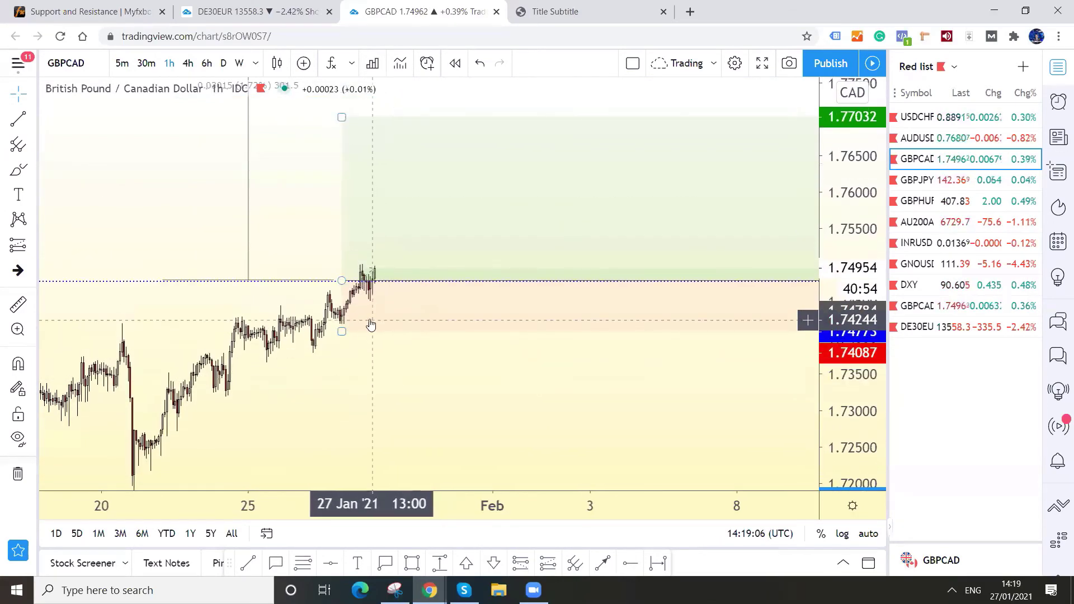
{"action": "left_click_drag", "start_coordinate": [344, 332], "coordinate": [347, 300]}
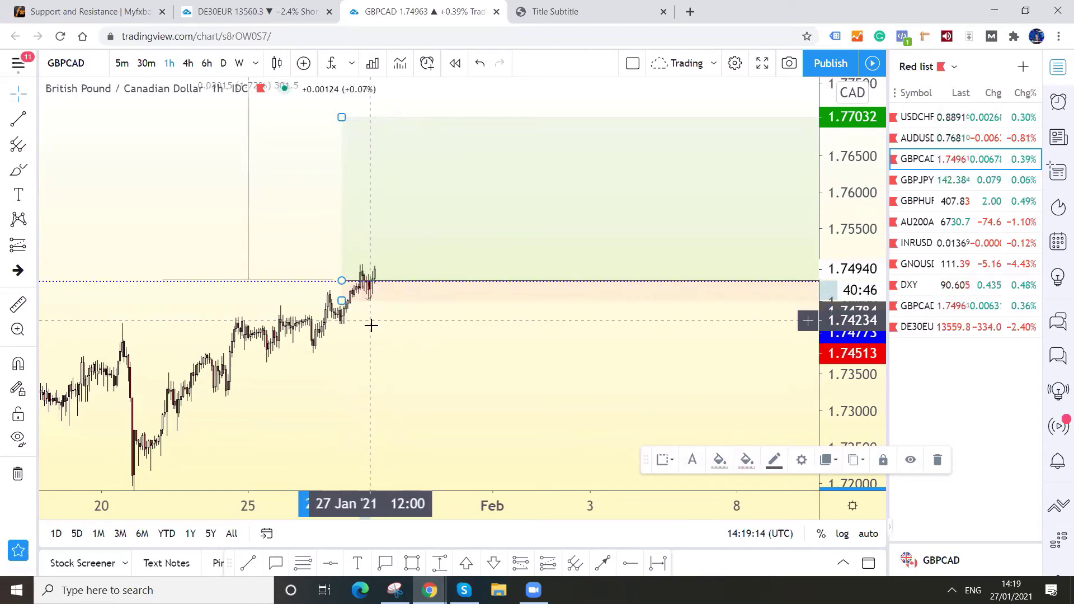
{"action": "left_click_drag", "start_coordinate": [340, 328], "coordinate": [332, 353]}
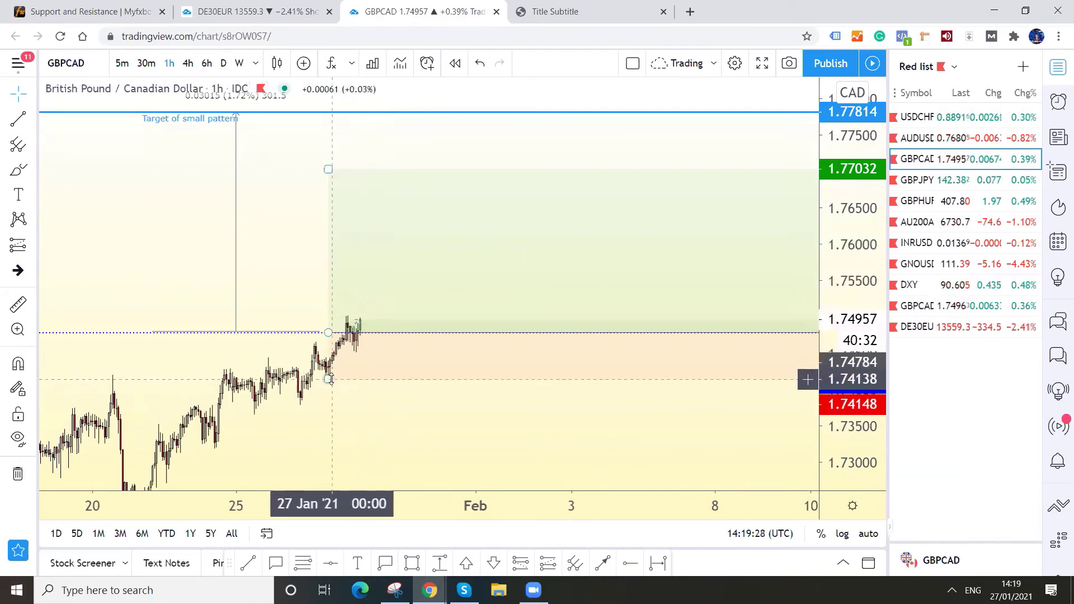
Nudge the long position's stop-loss handle and recentre the chart on the latest bars
{"action": "left_click_drag", "start_coordinate": [330, 379], "coordinate": [329, 353]}
{"action": "left_click", "coordinate": [362, 371]}
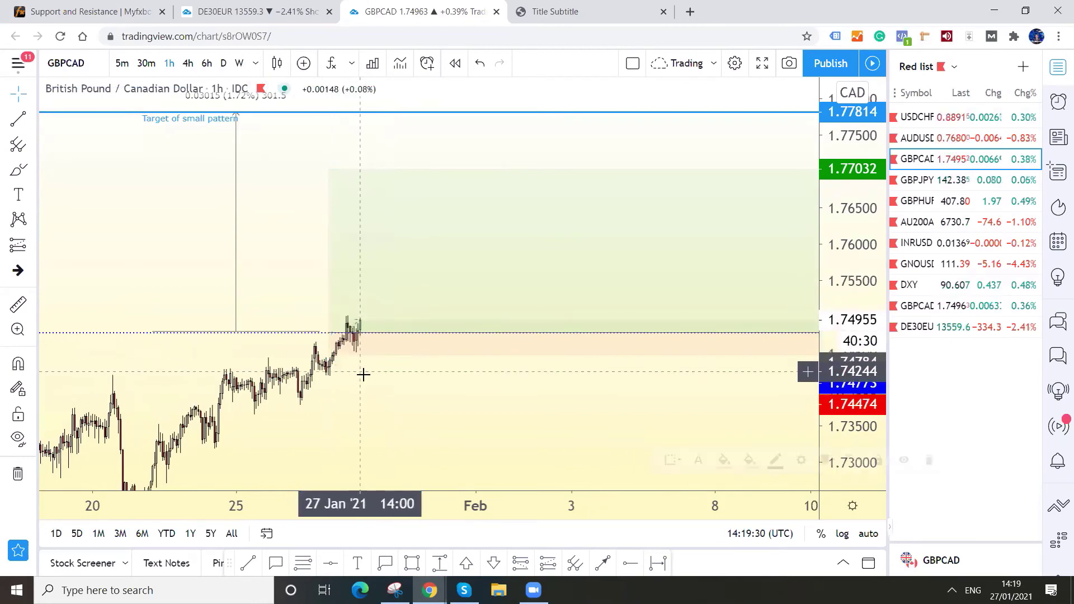
{"action": "scroll", "coordinate": [460, 353], "scroll_direction": "down", "scroll_amount": 3}
{"action": "scroll", "coordinate": [832, 304], "scroll_direction": "down", "scroll_amount": 2}
{"action": "scroll", "coordinate": [767, 370], "scroll_direction": "down", "scroll_amount": 3}
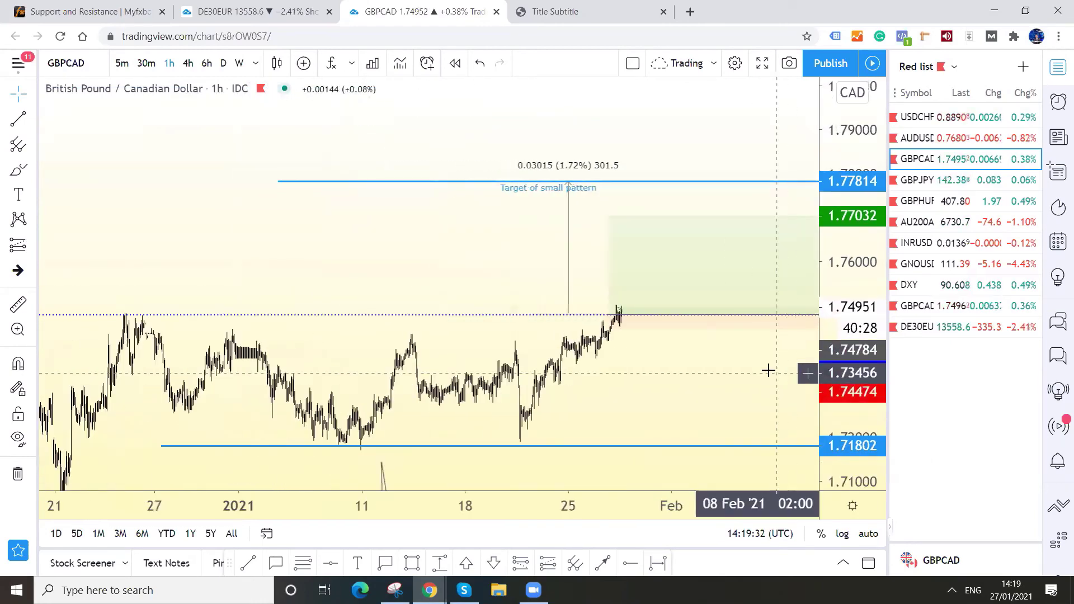
{"action": "mouse_move", "coordinate": [649, 364]}
{"action": "left_mouse_down"}
{"action": "mouse_move", "coordinate": [408, 354]}
{"action": "mouse_move", "coordinate": [363, 343]}
{"action": "mouse_move", "coordinate": [300, 376]}
{"action": "left_mouse_up"}
{"action": "scroll", "coordinate": [439, 270], "scroll_direction": "down", "scroll_amount": 3}
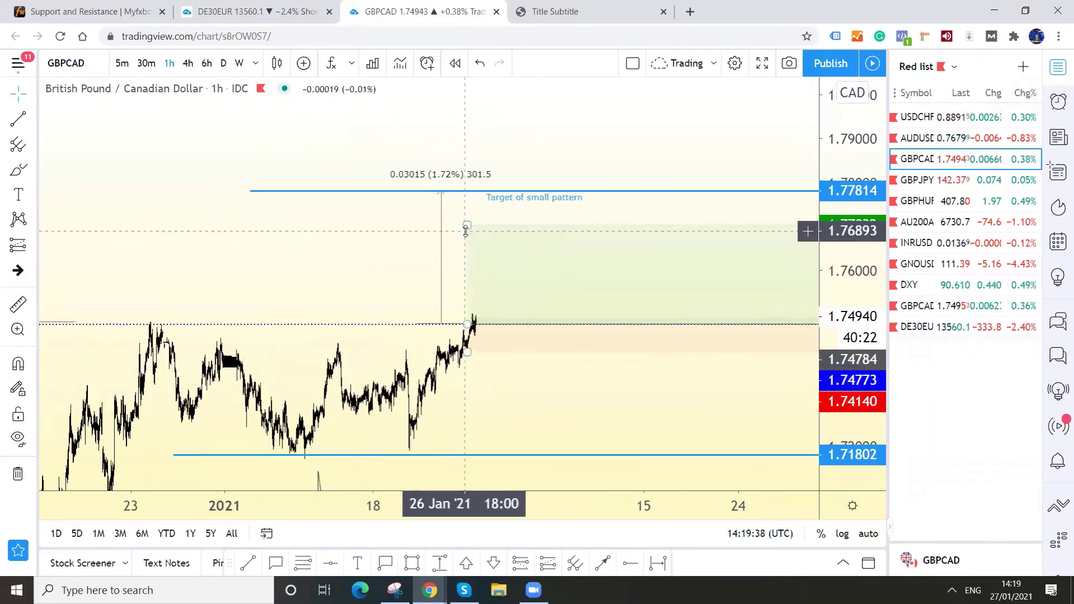
Raise the take-profit to about 1.77736, just under the small-pattern target, then rescale the view
{"action": "left_click_drag", "start_coordinate": [467, 226], "coordinate": [448, 195]}
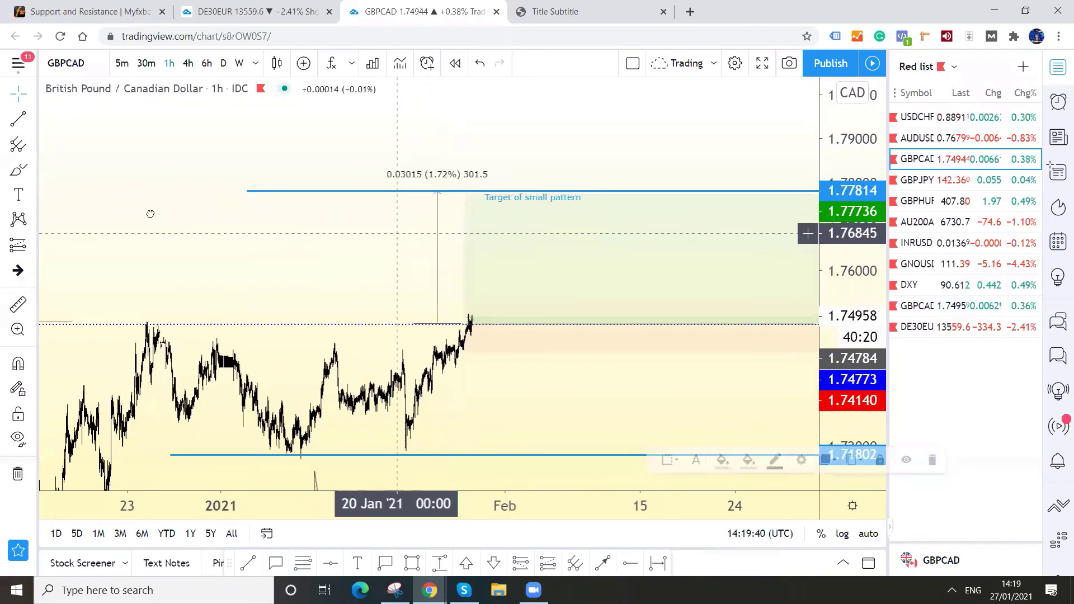
{"action": "left_click_drag", "start_coordinate": [395, 232], "coordinate": [108, 211]}
{"action": "left_click_drag", "start_coordinate": [403, 371], "coordinate": [464, 391]}
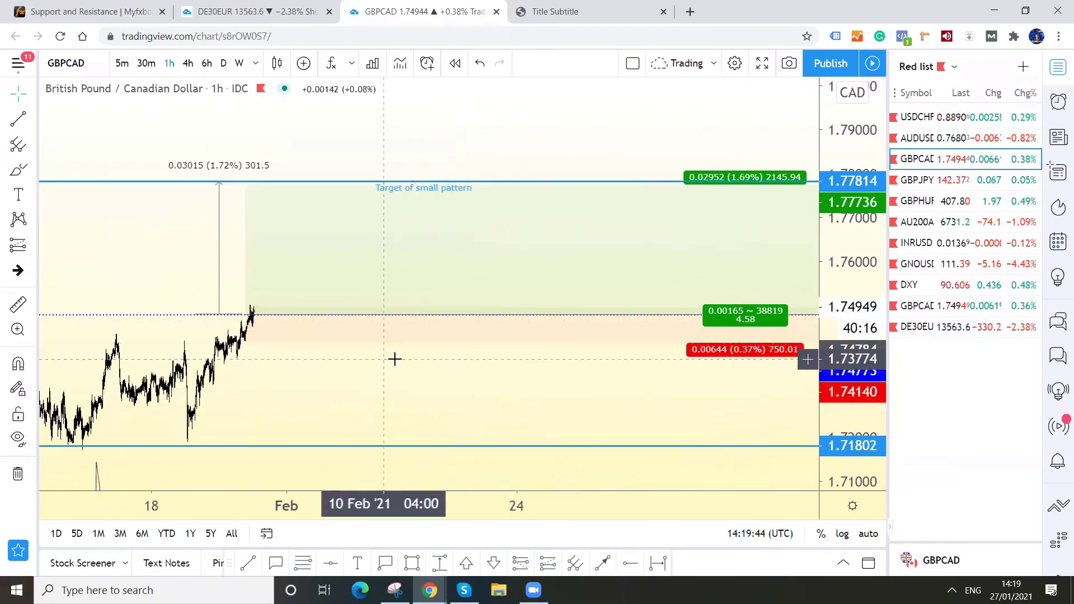
{"action": "left_click_drag", "start_coordinate": [418, 361], "coordinate": [650, 338]}
{"action": "left_click_drag", "start_coordinate": [859, 330], "coordinate": [852, 341]}
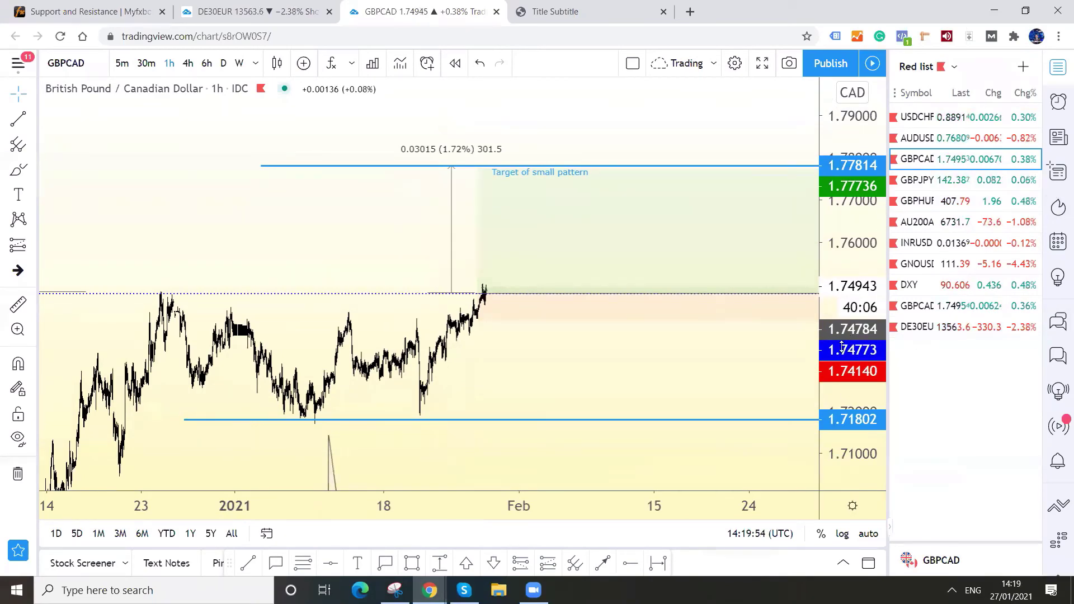
{"action": "left_click_drag", "start_coordinate": [852, 341], "coordinate": [845, 369]}
{"action": "scroll", "coordinate": [590, 415], "scroll_direction": "up", "scroll_amount": 3}
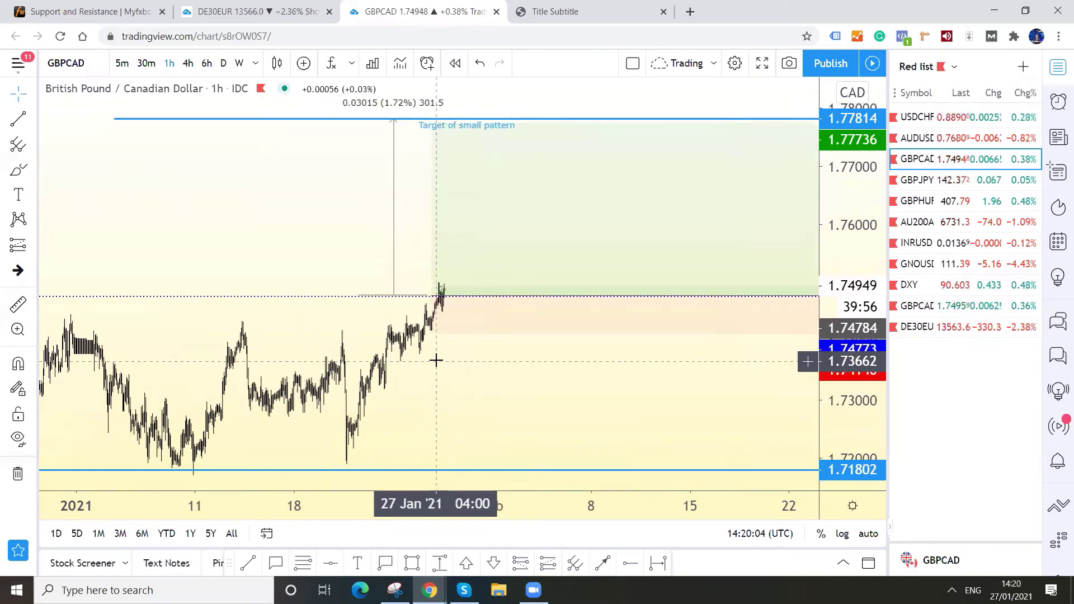
Drop the long position's take-profit to about 1.76512 for a 0.99% gain and zoom out
{"action": "left_click", "coordinate": [426, 329]}
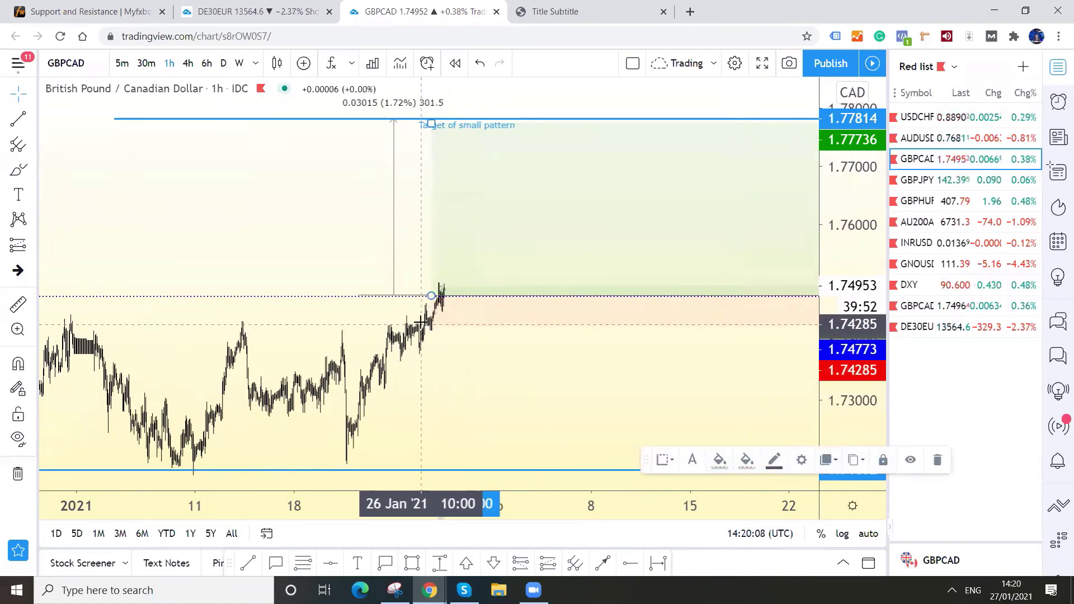
{"action": "mouse_move", "coordinate": [481, 342]}
{"action": "left_mouse_down"}
{"action": "mouse_move", "coordinate": [204, 331]}
{"action": "mouse_move", "coordinate": [571, 388]}
{"action": "mouse_move", "coordinate": [271, 377]}
{"action": "mouse_move", "coordinate": [312, 371]}
{"action": "mouse_move", "coordinate": [329, 396]}
{"action": "left_mouse_up"}
{"action": "scroll", "coordinate": [570, 389], "scroll_direction": "down", "scroll_amount": 2}
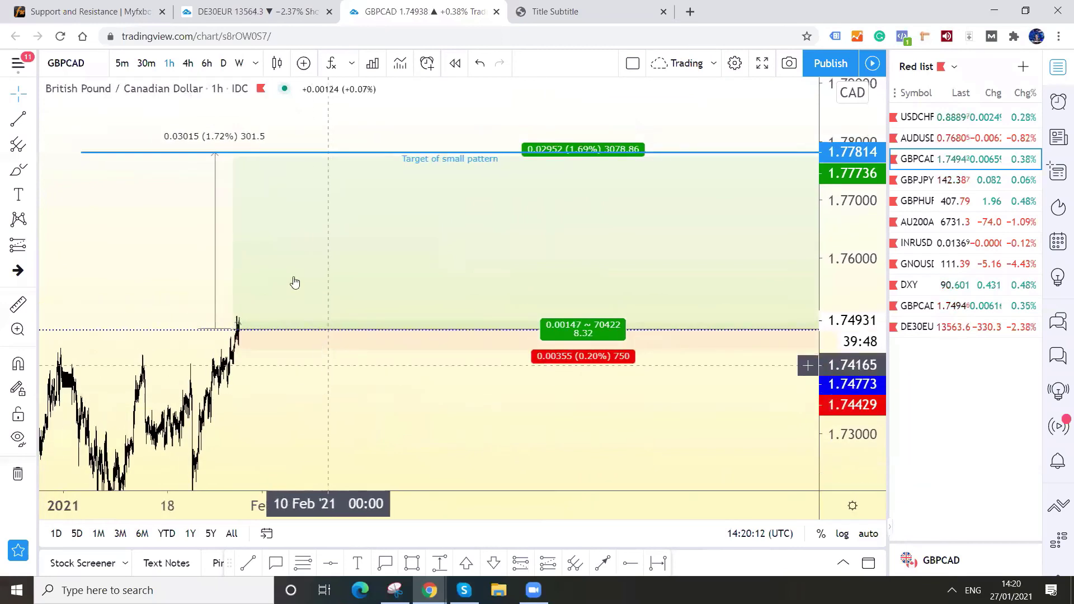
{"action": "left_click", "coordinate": [232, 157]}
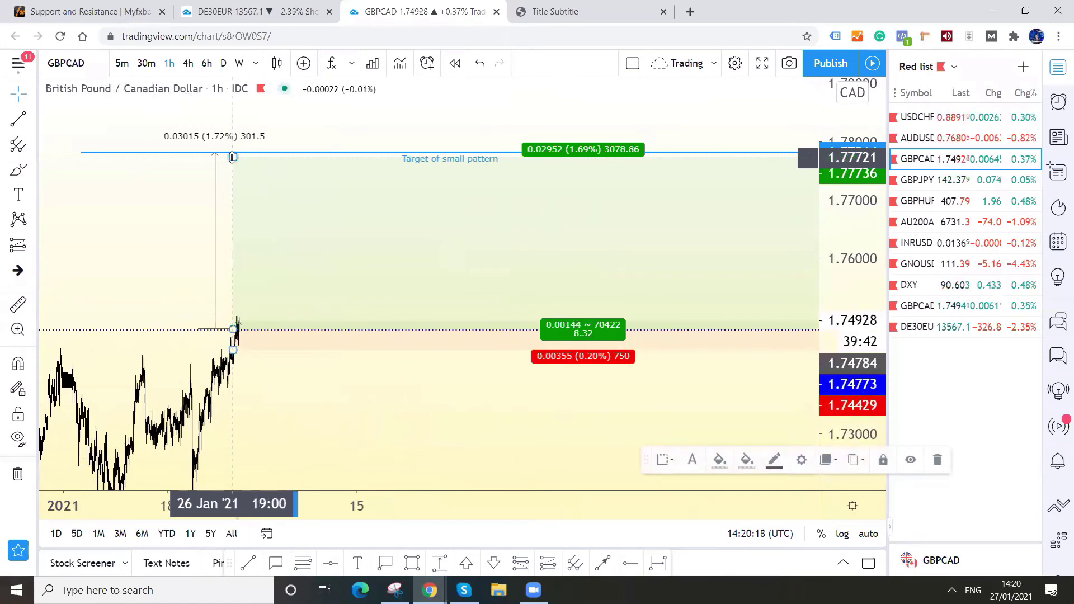
{"action": "left_click_drag", "start_coordinate": [232, 158], "coordinate": [274, 229]}
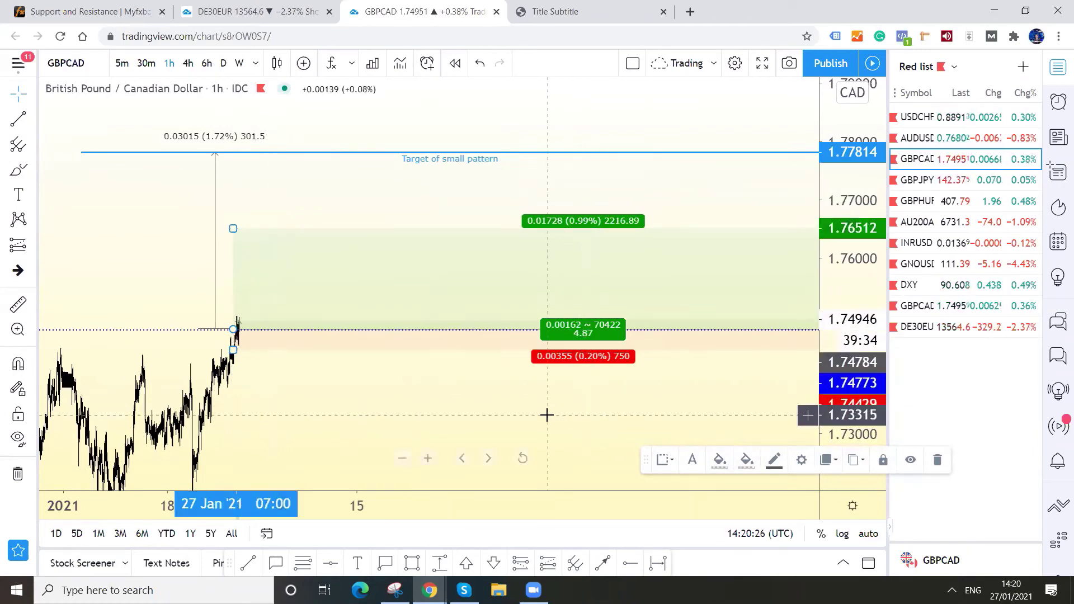
{"action": "left_click_drag", "start_coordinate": [547, 415], "coordinate": [573, 408]}
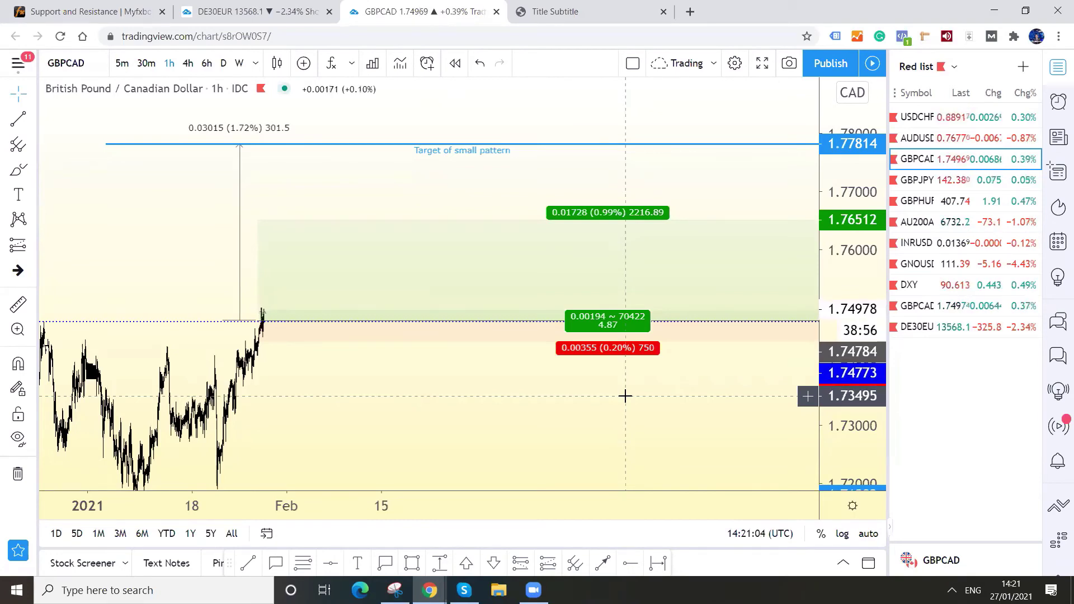
{"action": "scroll", "coordinate": [538, 373], "scroll_direction": "down", "scroll_amount": 2}
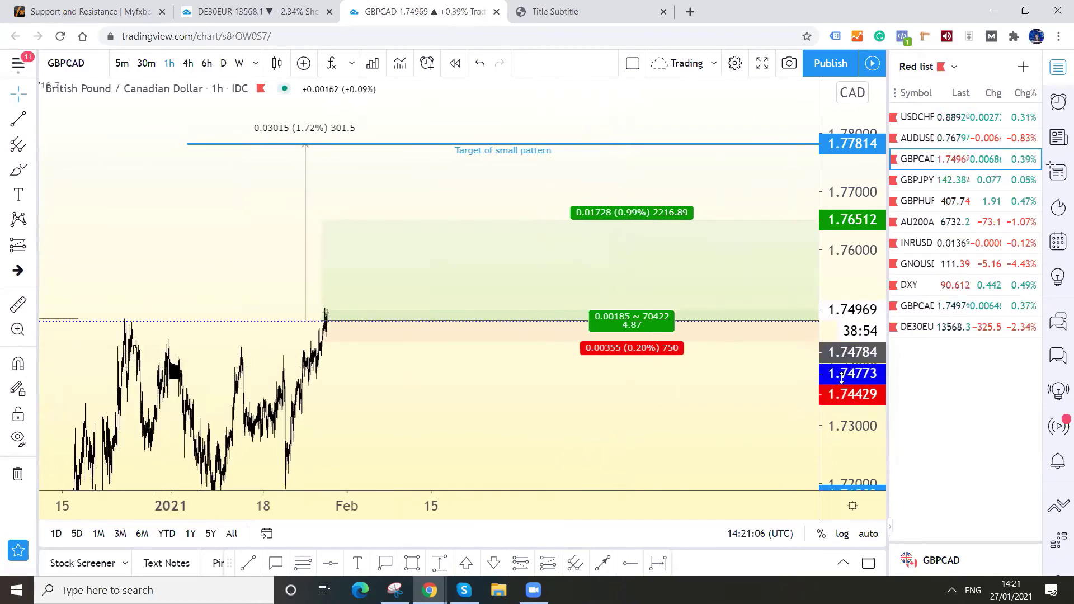
Compress the price scale until the 1.71802 line shows with the long position
{"action": "left_click_drag", "start_coordinate": [834, 364], "coordinate": [823, 396]}
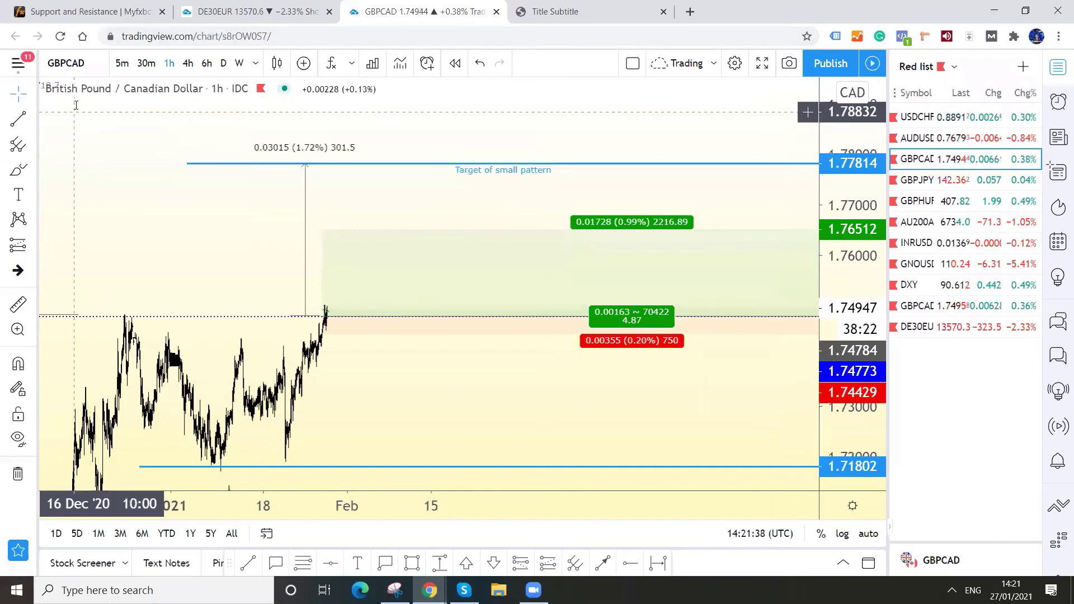
From the Danske Bank PDF tab, load londiniumfx.com in a new Chrome tab
{"action": "left_click", "coordinate": [518, 12]}
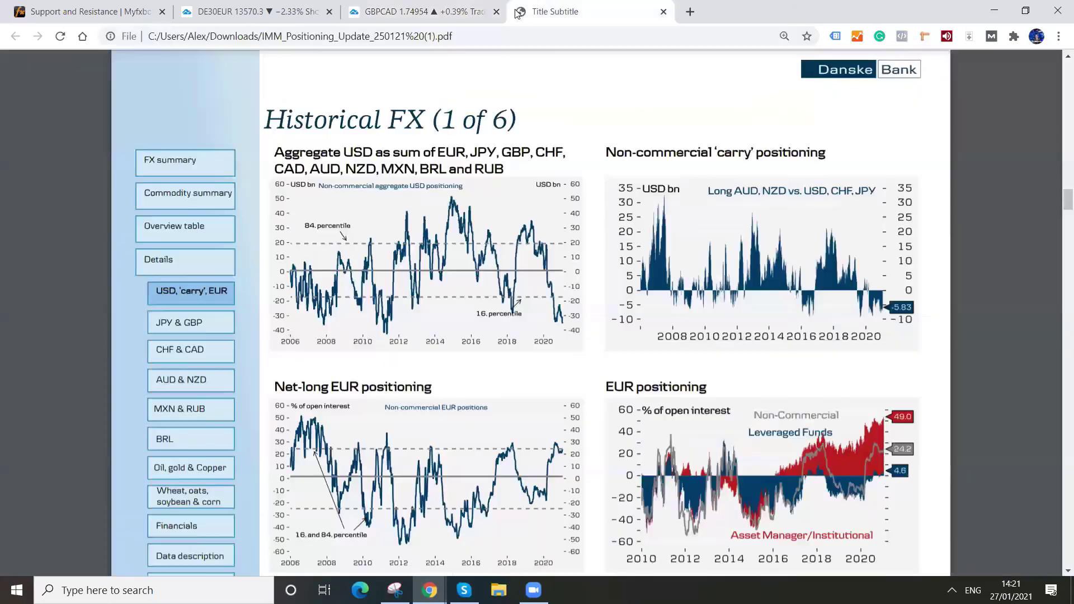
{"action": "left_click", "coordinate": [690, 11]}
{"action": "type", "text": "londiniumfx.com"}
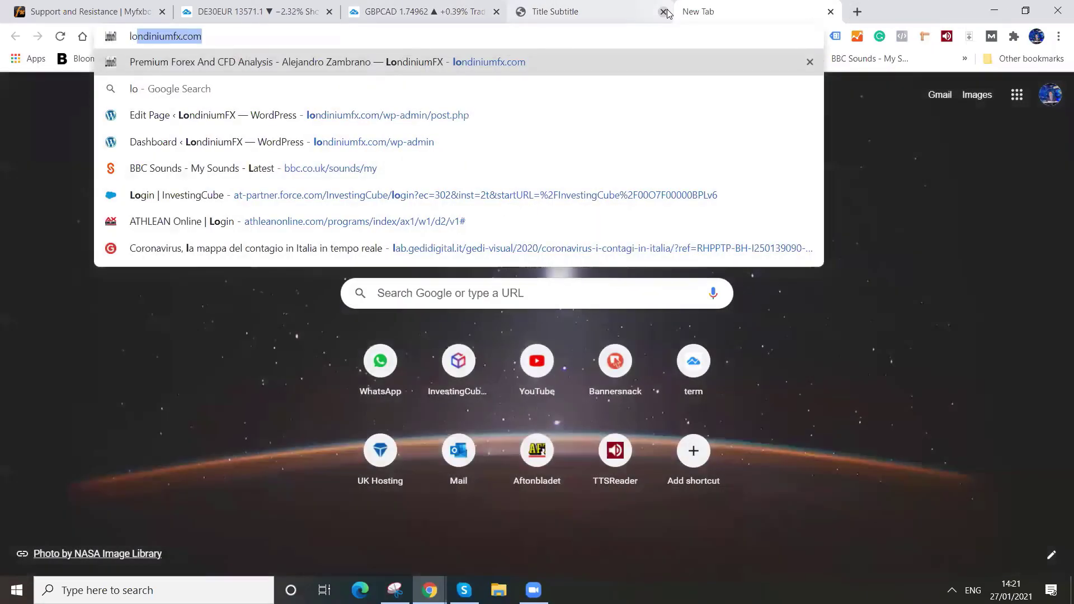
{"action": "key", "text": "Return"}
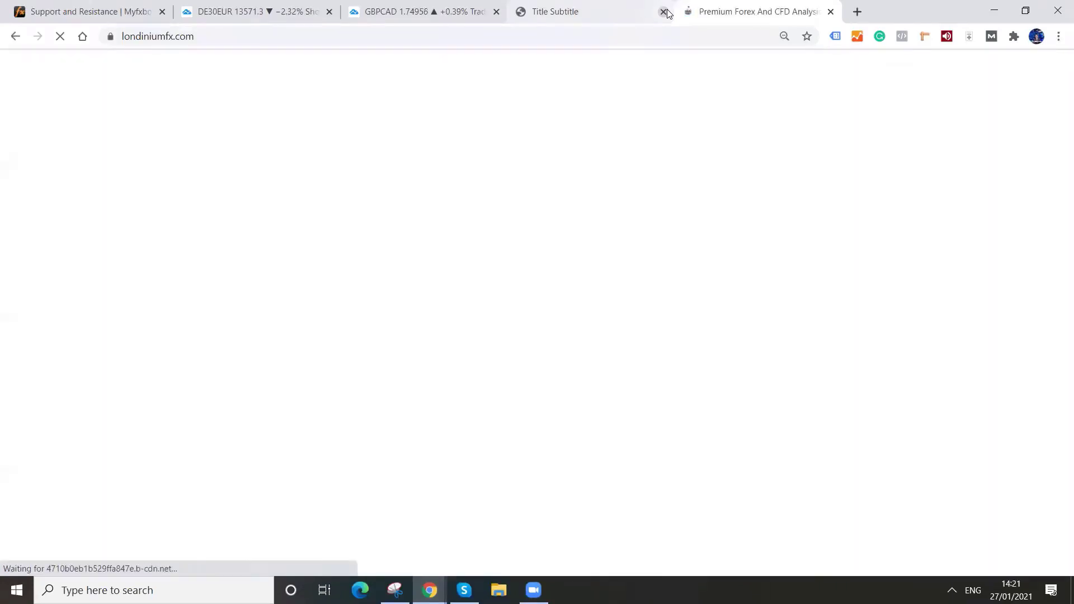
Review the LondiniumFX Return by end of 2020 chart, then start a blank tab
{"action": "scroll", "coordinate": [526, 204], "scroll_direction": "down", "scroll_amount": 3}
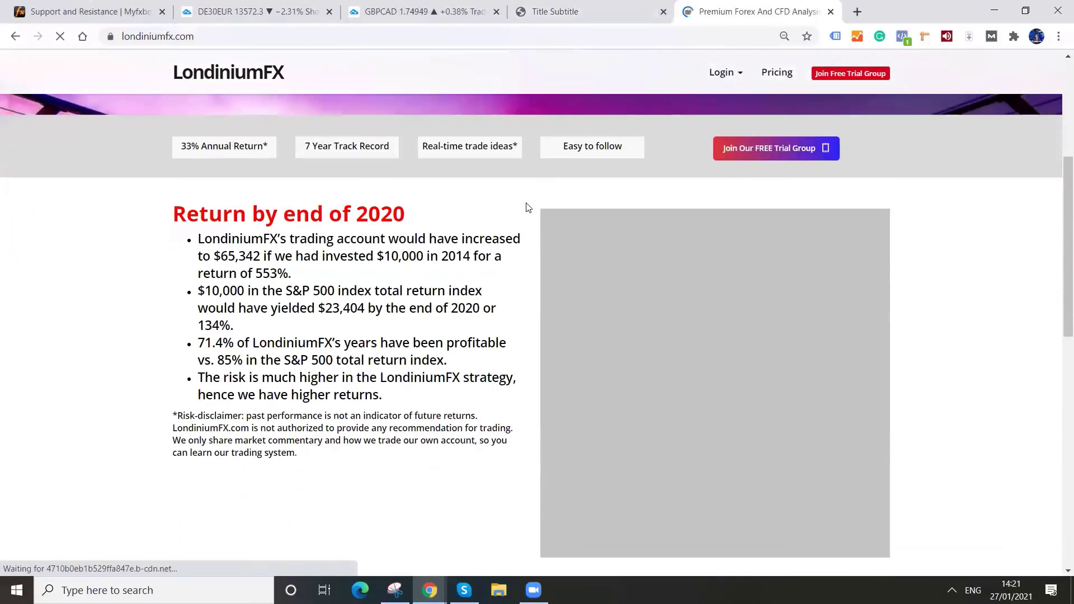
{"action": "scroll", "coordinate": [610, 235], "scroll_direction": "down", "scroll_amount": 3}
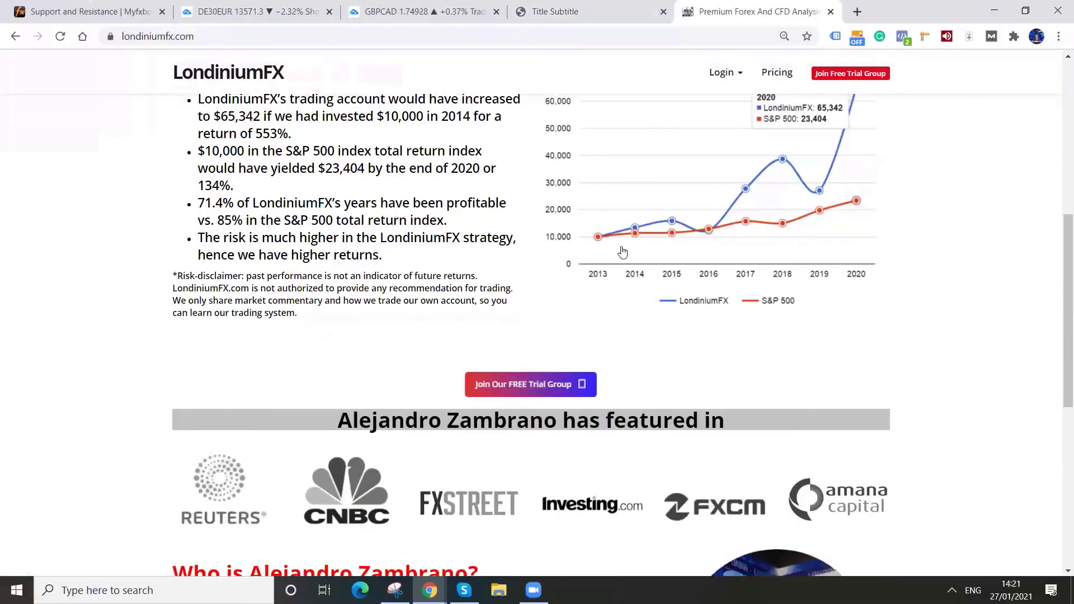
{"action": "scroll", "coordinate": [637, 313], "scroll_direction": "up", "scroll_amount": 1}
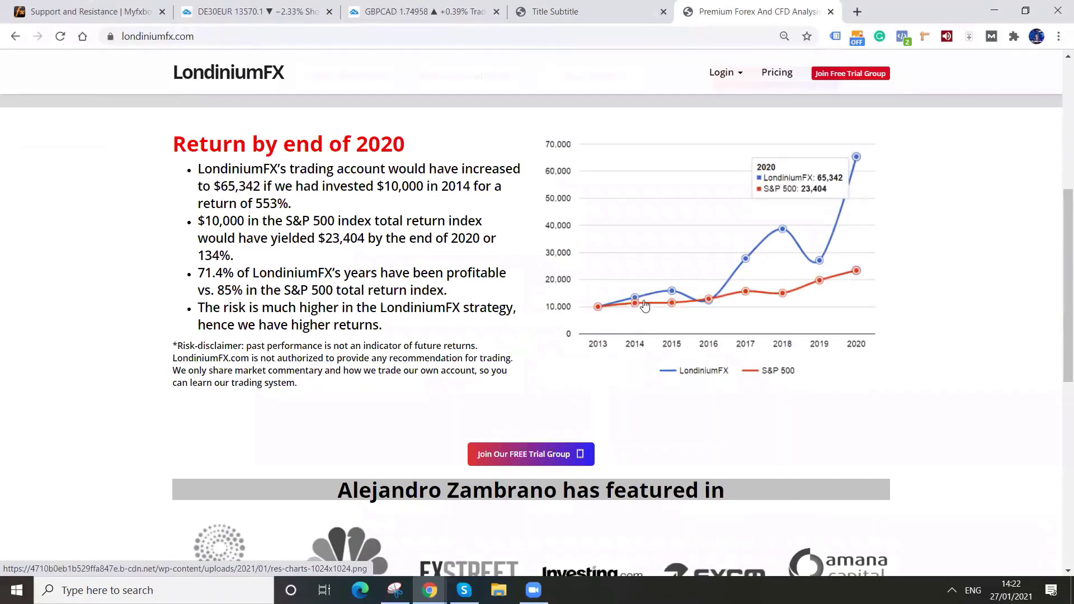
{"action": "scroll", "coordinate": [638, 336], "scroll_direction": "up", "scroll_amount": 1}
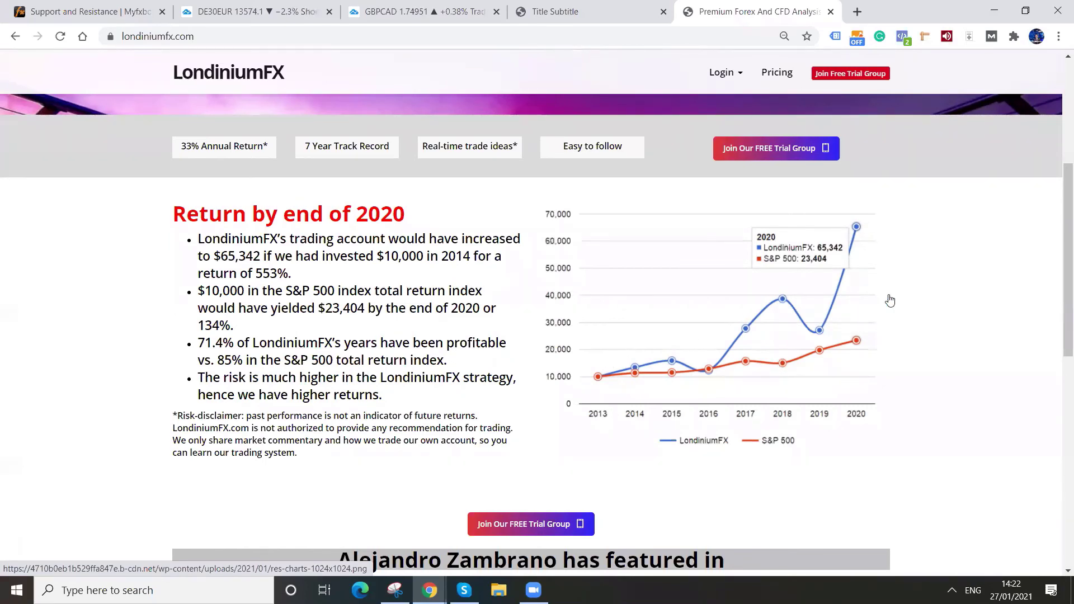
{"action": "scroll", "coordinate": [890, 302], "scroll_direction": "up", "scroll_amount": 1}
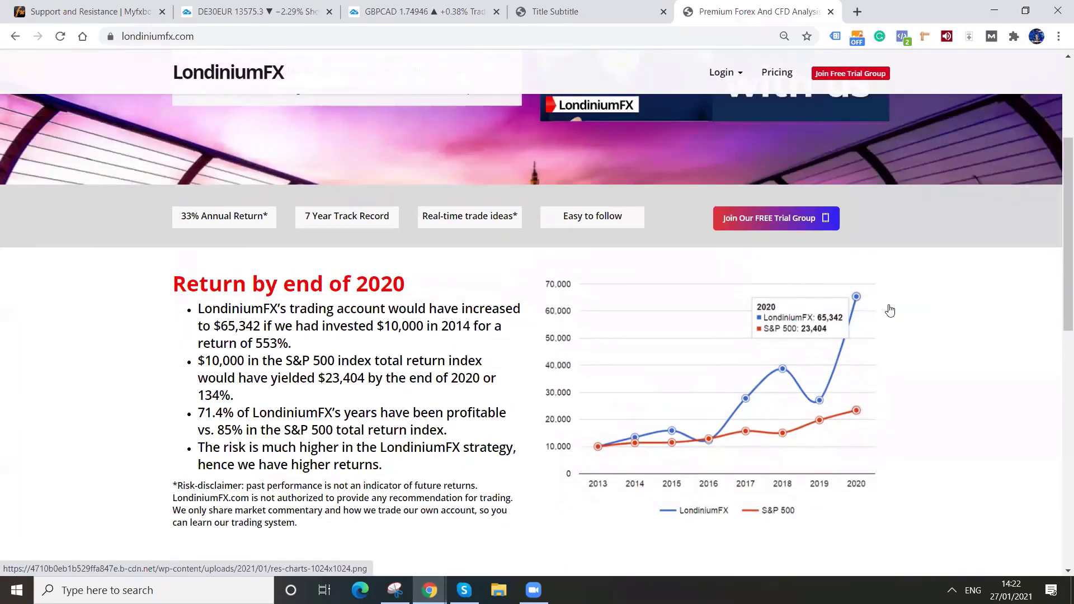
{"action": "scroll", "coordinate": [890, 311], "scroll_direction": "up", "scroll_amount": 3}
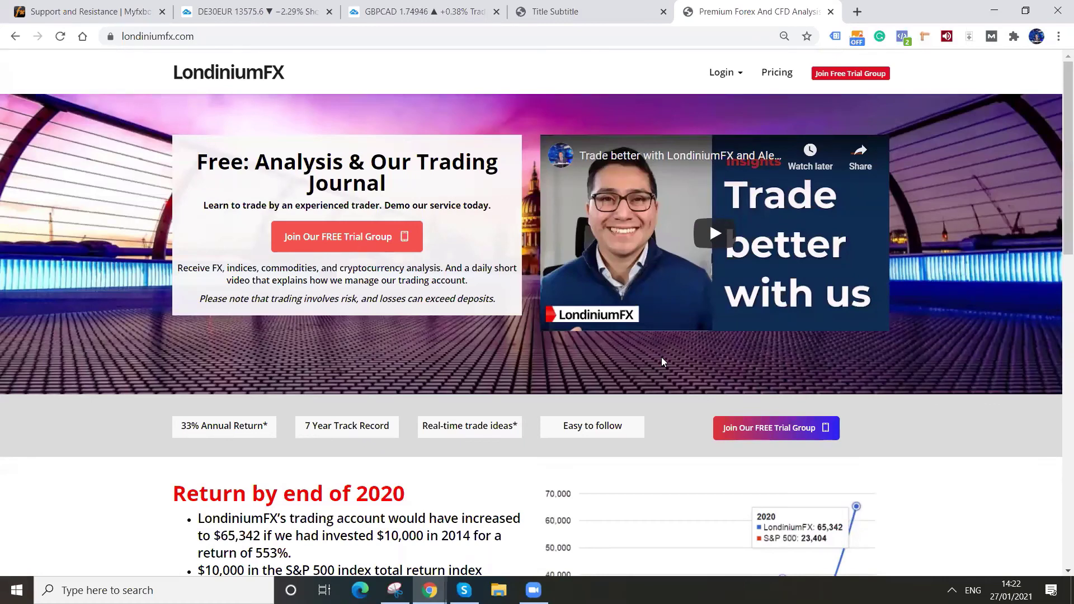
{"action": "scroll", "coordinate": [659, 363], "scroll_direction": "down", "scroll_amount": 3}
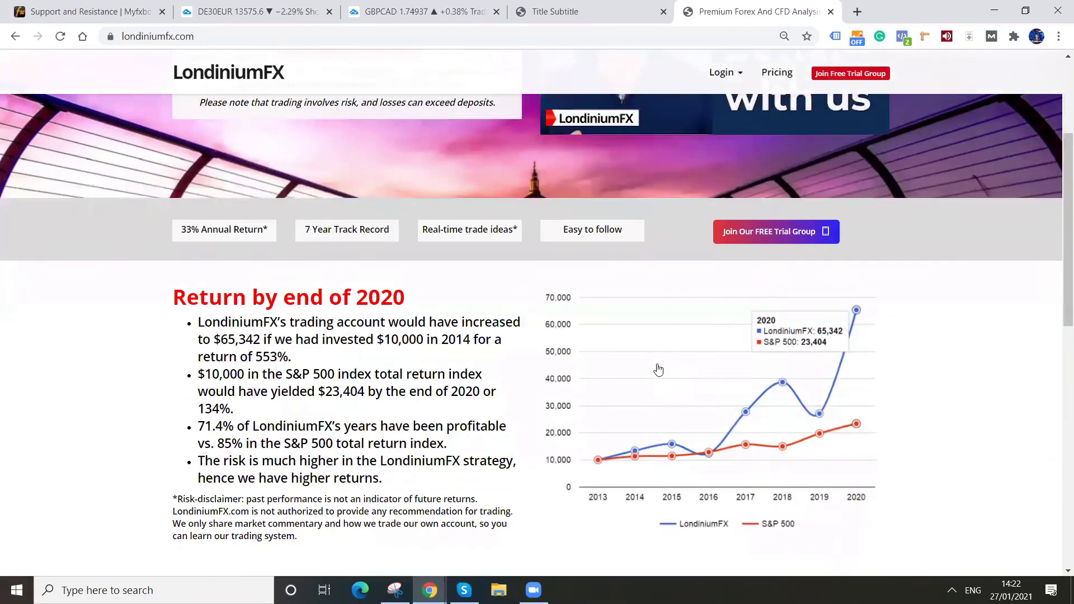
{"action": "scroll", "coordinate": [658, 369], "scroll_direction": "up", "scroll_amount": 3}
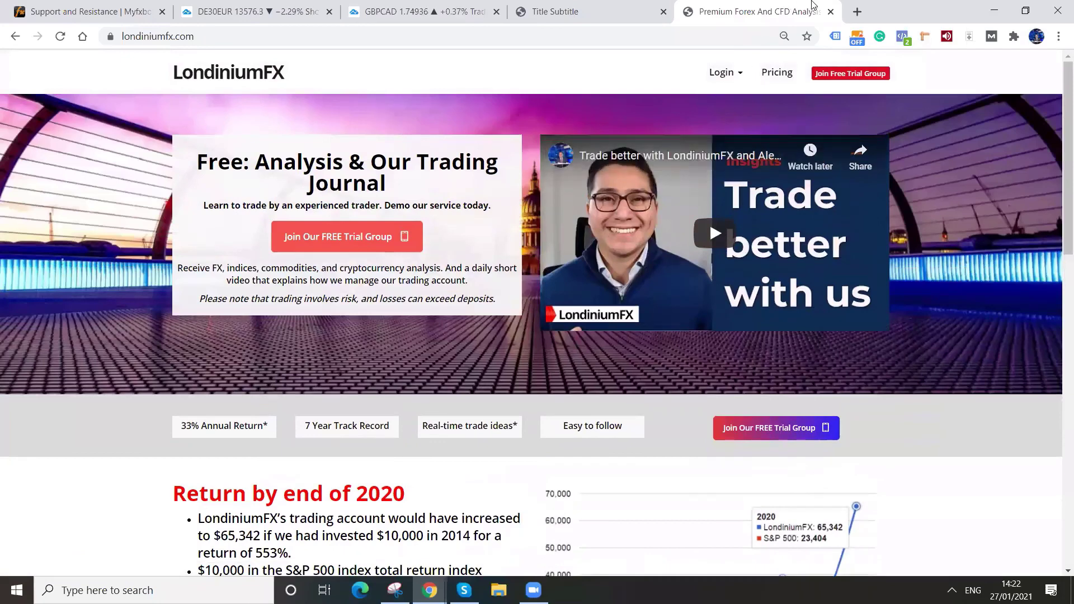
{"action": "left_click", "coordinate": [857, 12]}
Load investingcube.com, zoom the page to 90% and browse its Latest News headlines
{"action": "type", "text": "in"}
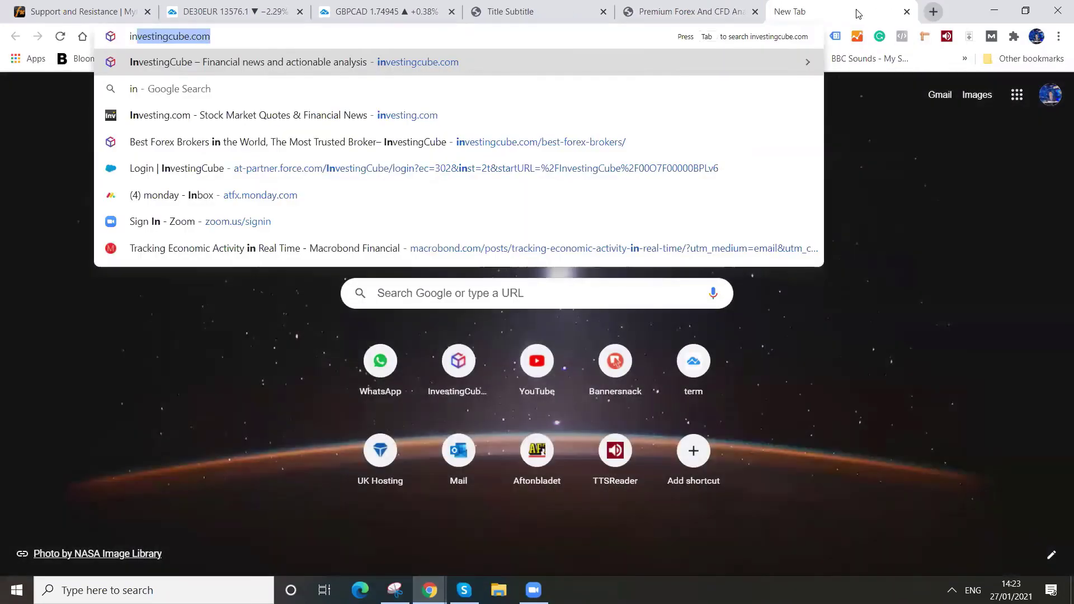
{"action": "key", "text": "Return"}
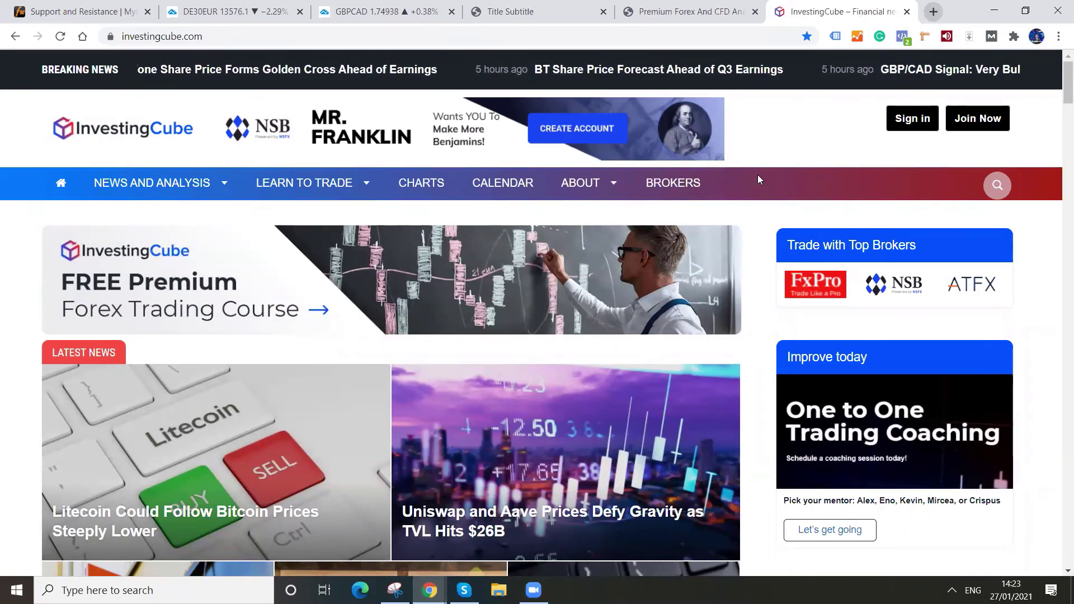
{"action": "scroll", "coordinate": [761, 184], "scroll_direction": "down", "scroll_amount": 1}
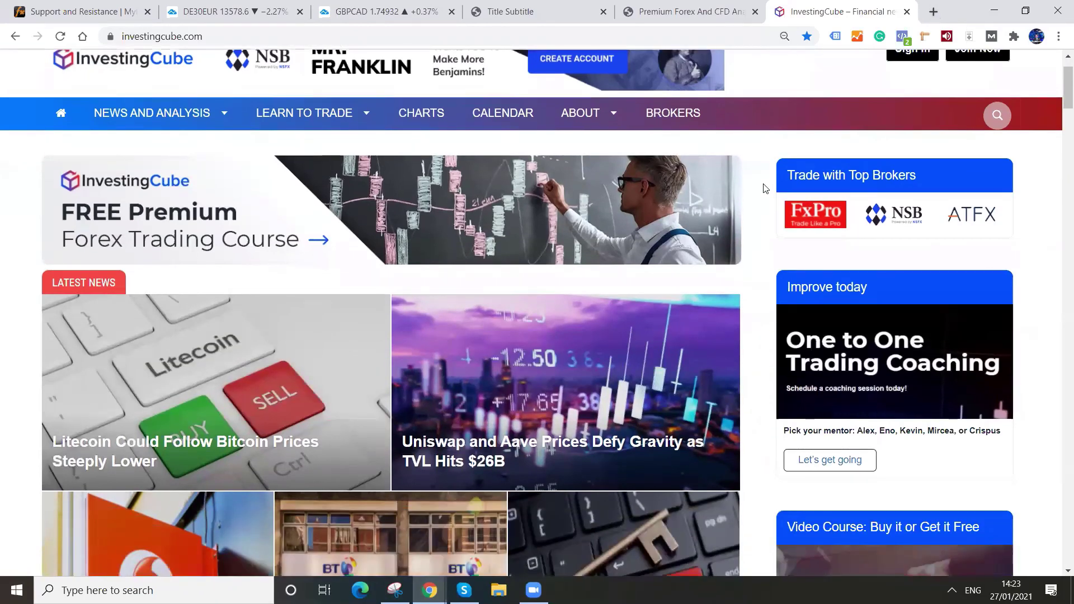
{"action": "key", "text": "ctrl+minus"}
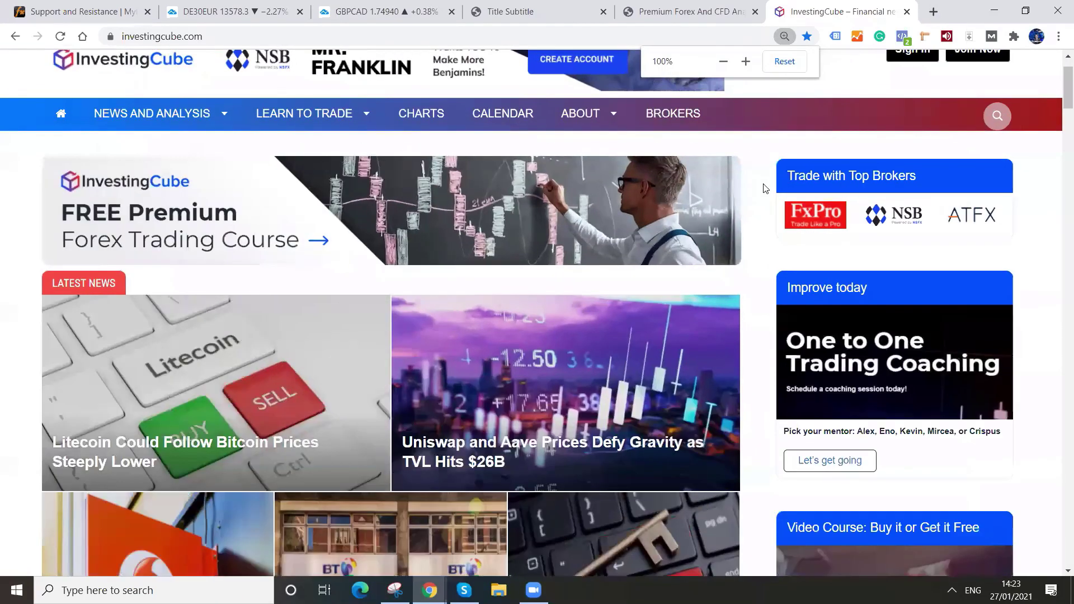
{"action": "scroll", "coordinate": [764, 188], "scroll_direction": "down", "scroll_amount": 3}
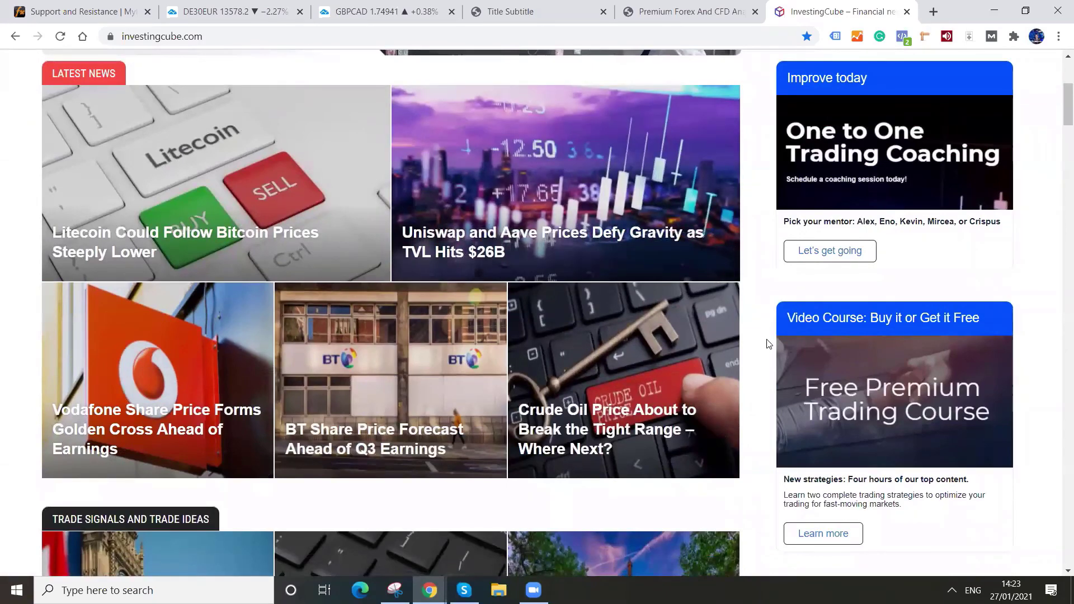
{"action": "scroll", "coordinate": [768, 343], "scroll_direction": "up", "scroll_amount": 3}
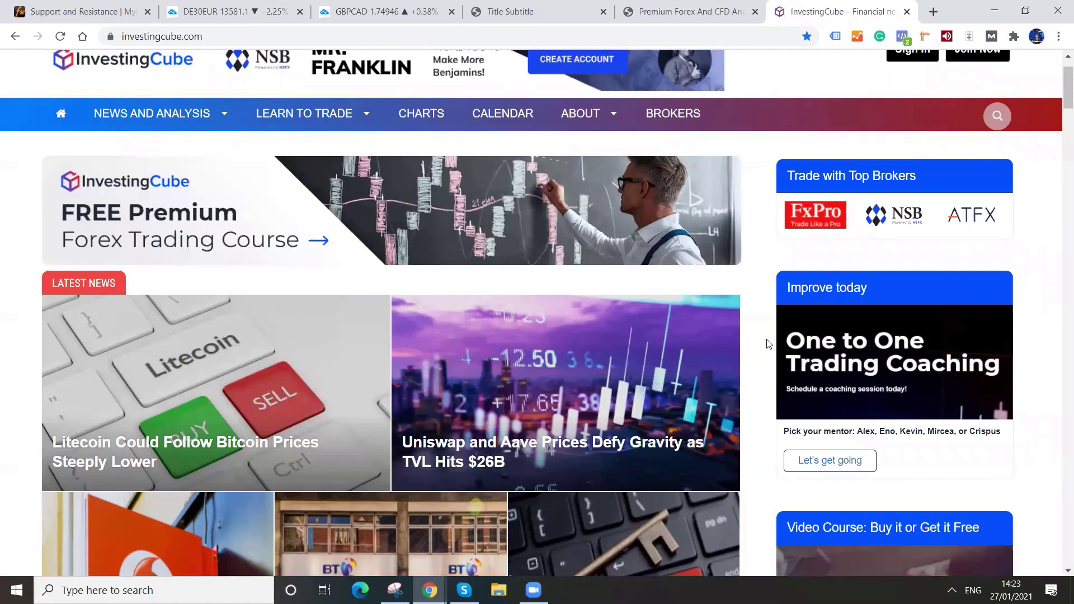
{"action": "scroll", "coordinate": [817, 398], "scroll_direction": "up", "scroll_amount": 1}
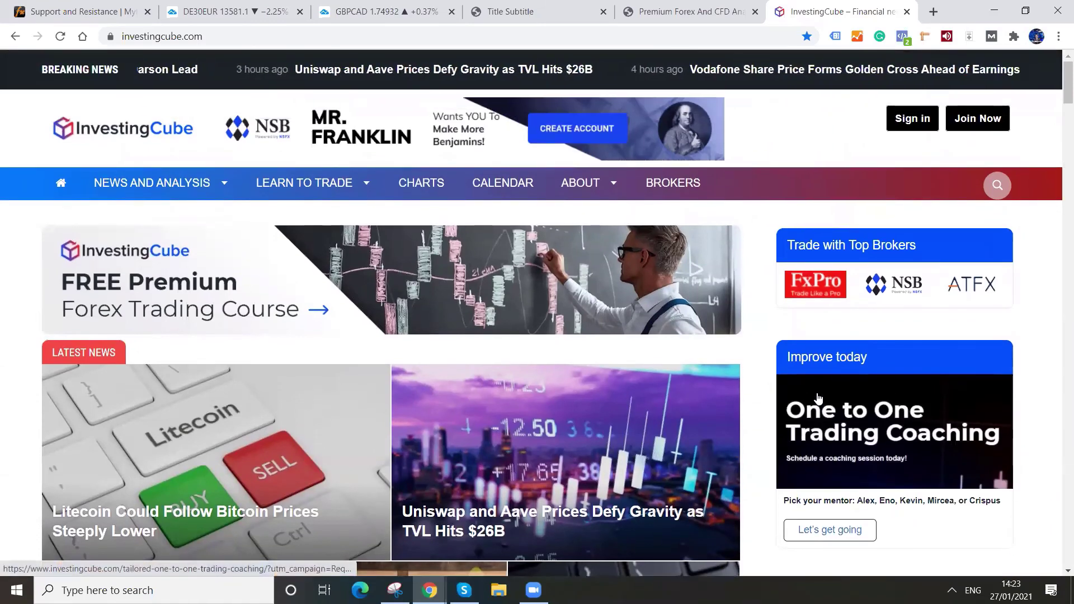
{"action": "scroll", "coordinate": [617, 384], "scroll_direction": "down", "scroll_amount": 1}
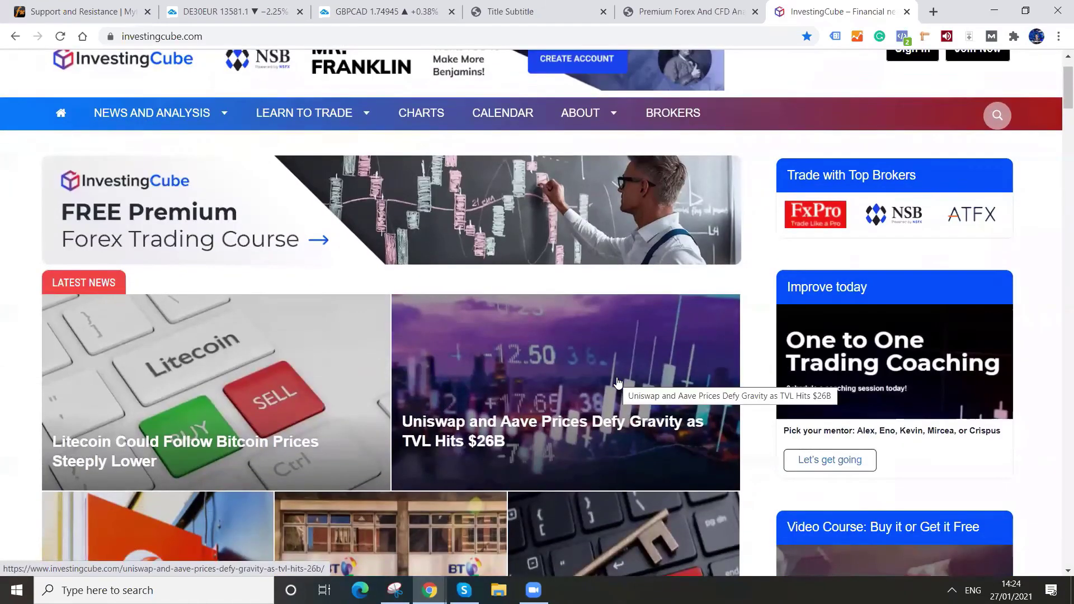
{"action": "scroll", "coordinate": [618, 383], "scroll_direction": "down", "scroll_amount": 4}
{"action": "scroll", "coordinate": [619, 381], "scroll_direction": "down", "scroll_amount": 3}
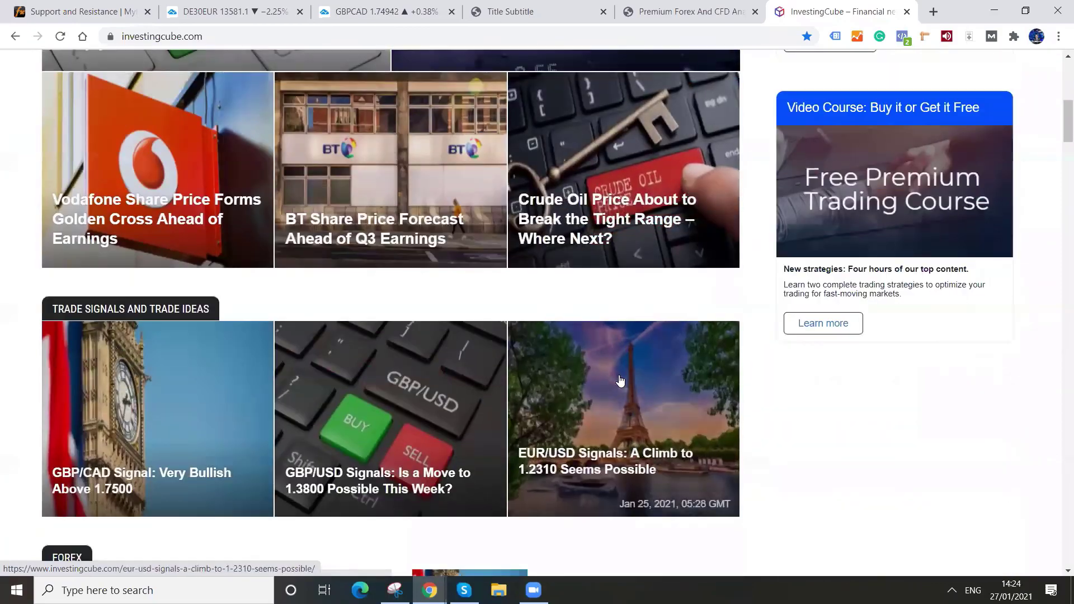
{"action": "scroll", "coordinate": [620, 381], "scroll_direction": "up", "scroll_amount": 8}
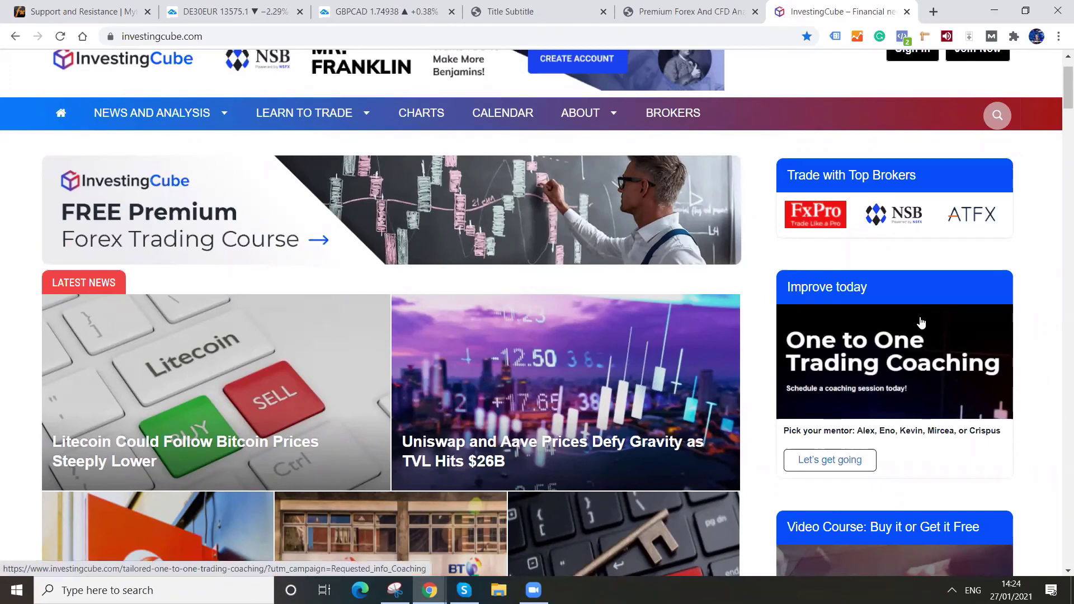
{"action": "scroll", "coordinate": [928, 319], "scroll_direction": "up", "scroll_amount": 2}
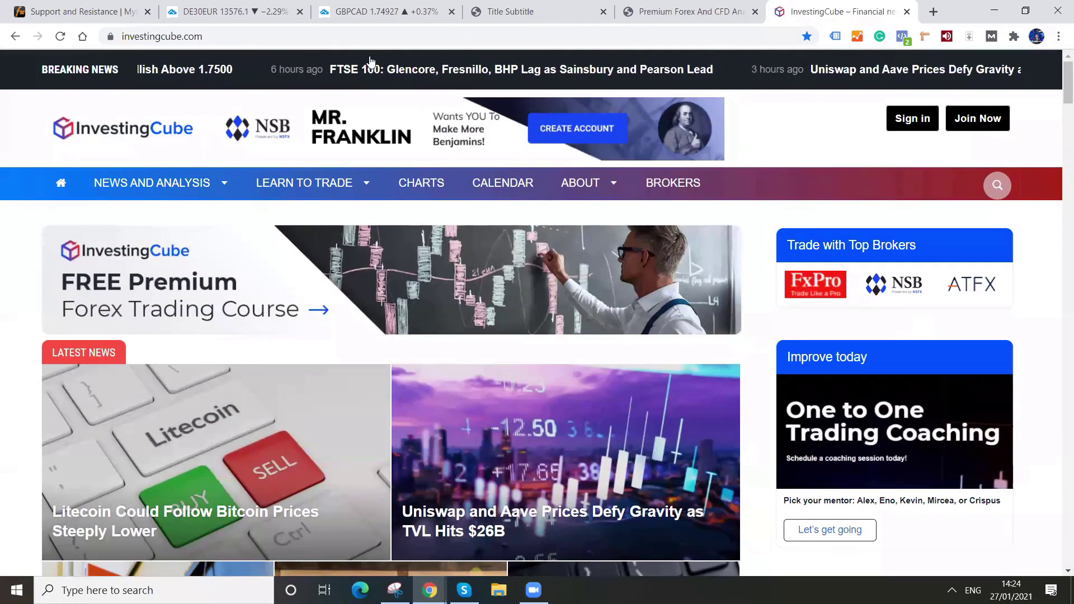
Frame the GBPCAD chart on December through March and set it to 6-hour candles
{"action": "left_click", "coordinate": [384, 7]}
{"action": "left_click_drag", "start_coordinate": [216, 240], "coordinate": [419, 202]}
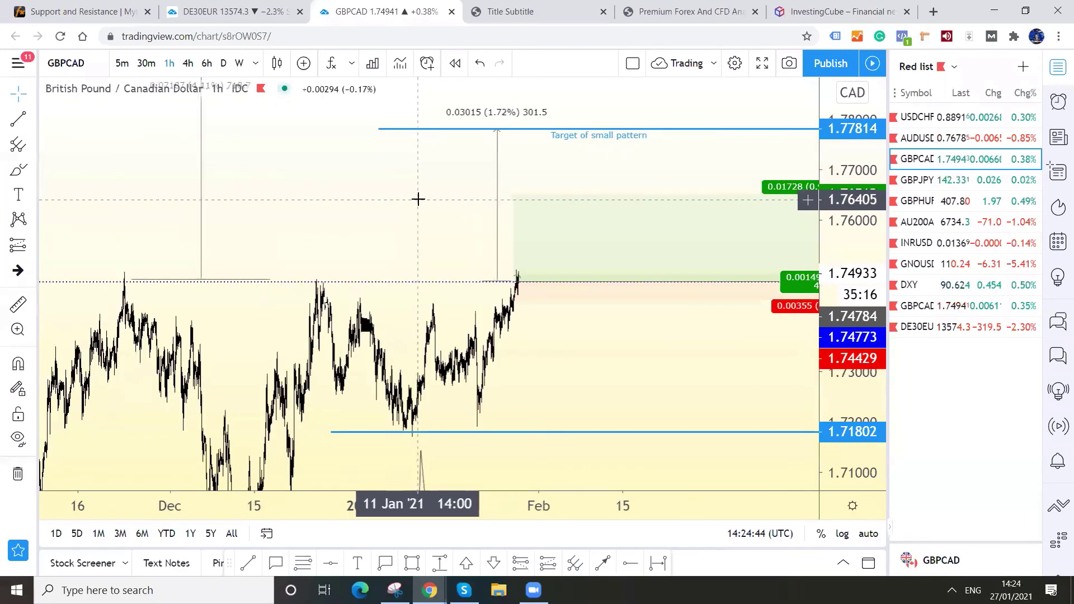
{"action": "left_click", "coordinate": [188, 63]}
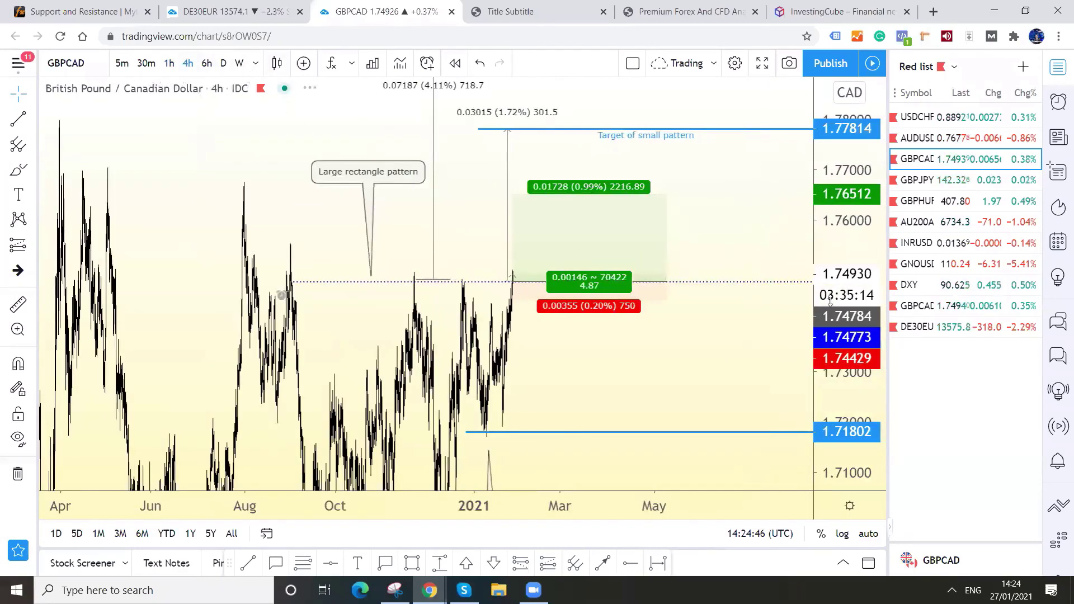
{"action": "left_click_drag", "start_coordinate": [607, 348], "coordinate": [659, 271]}
{"action": "scroll", "coordinate": [518, 310], "scroll_direction": "up", "scroll_amount": 3}
{"action": "scroll", "coordinate": [660, 271], "scroll_direction": "up", "scroll_amount": 5}
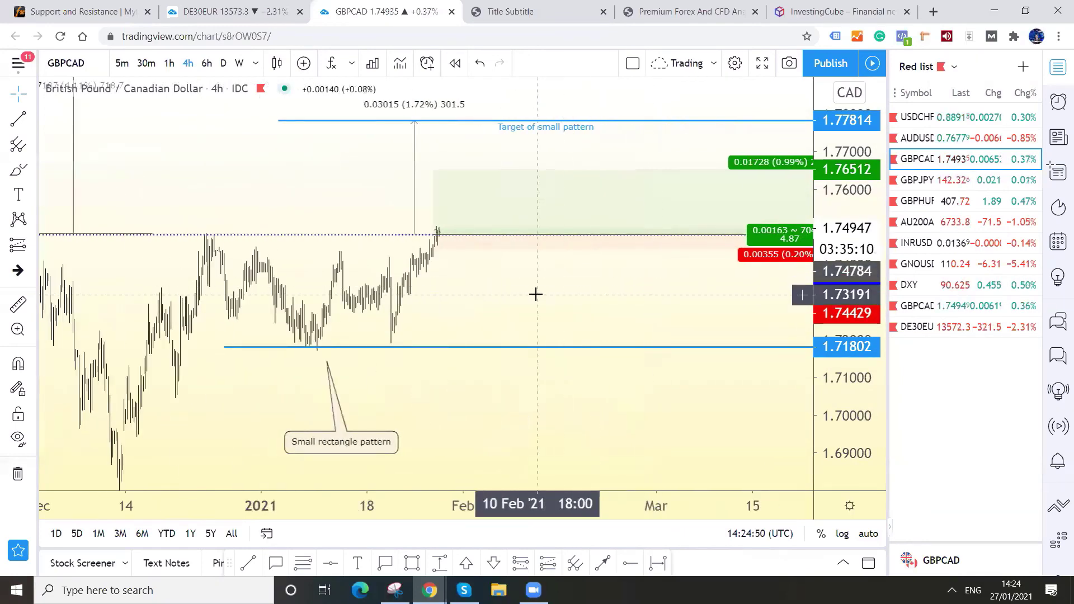
{"action": "left_click_drag", "start_coordinate": [535, 292], "coordinate": [647, 292]}
{"action": "scroll", "coordinate": [648, 293], "scroll_direction": "up", "scroll_amount": 2}
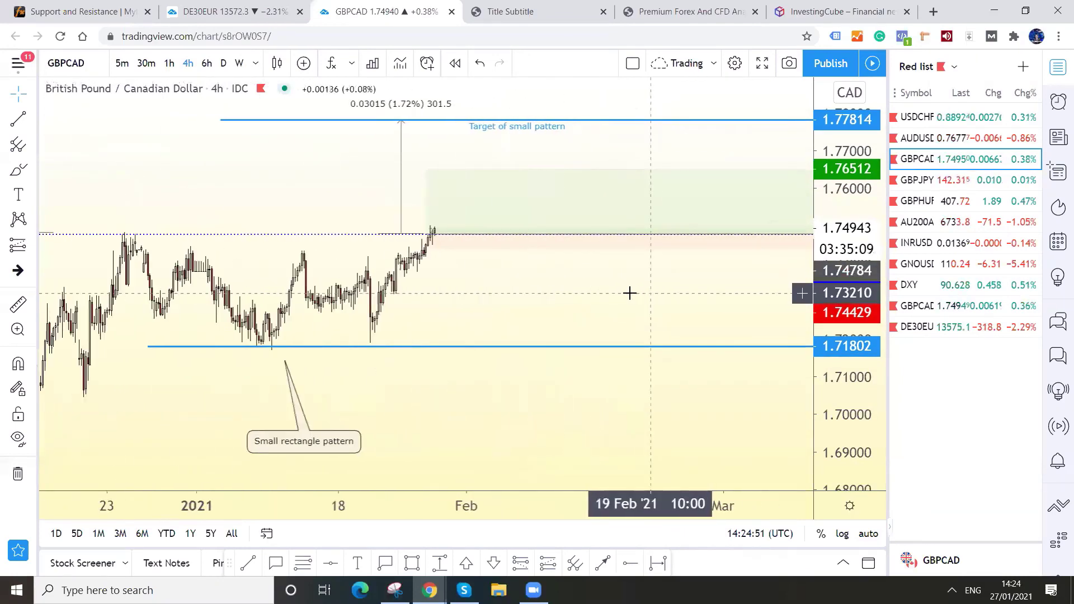
{"action": "left_click", "coordinate": [207, 64]}
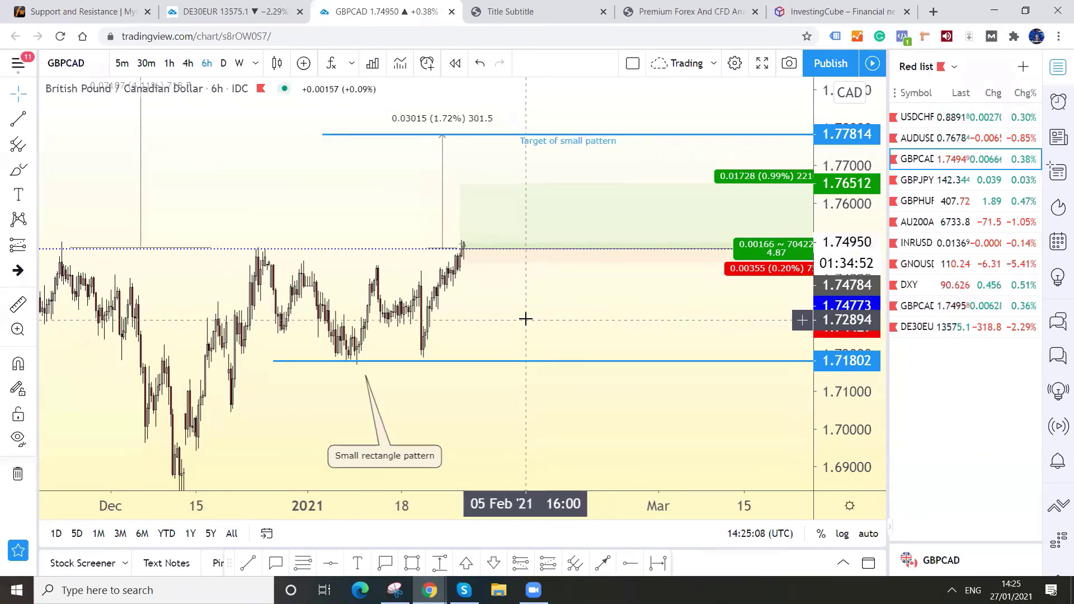
{"action": "left_click_drag", "start_coordinate": [526, 319], "coordinate": [538, 335]}
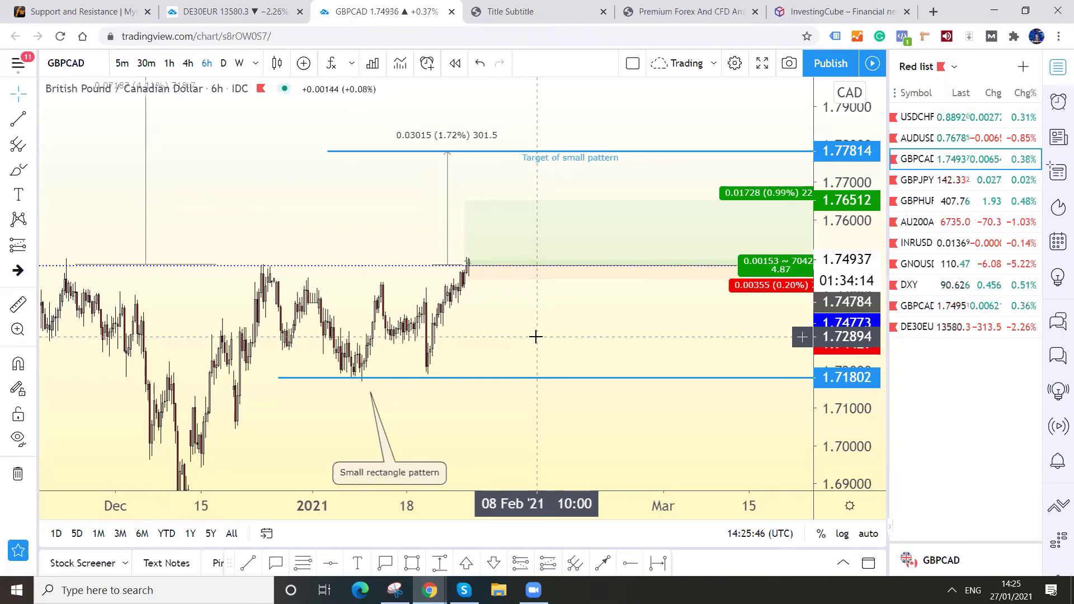
{"action": "left_click_drag", "start_coordinate": [563, 317], "coordinate": [556, 315]}
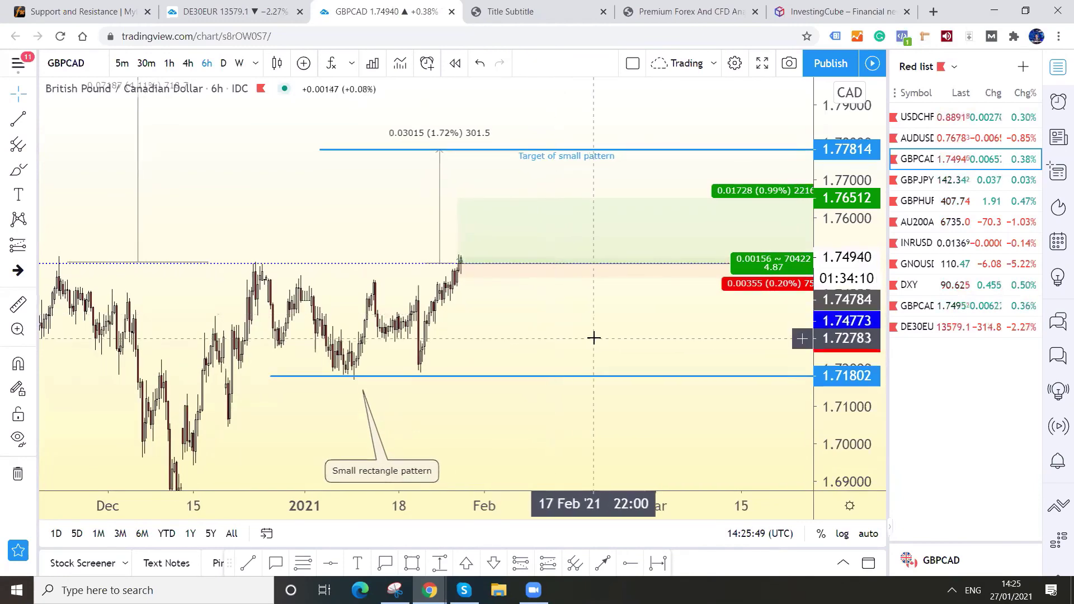
{"action": "scroll", "coordinate": [597, 330], "scroll_direction": "down", "scroll_amount": 1}
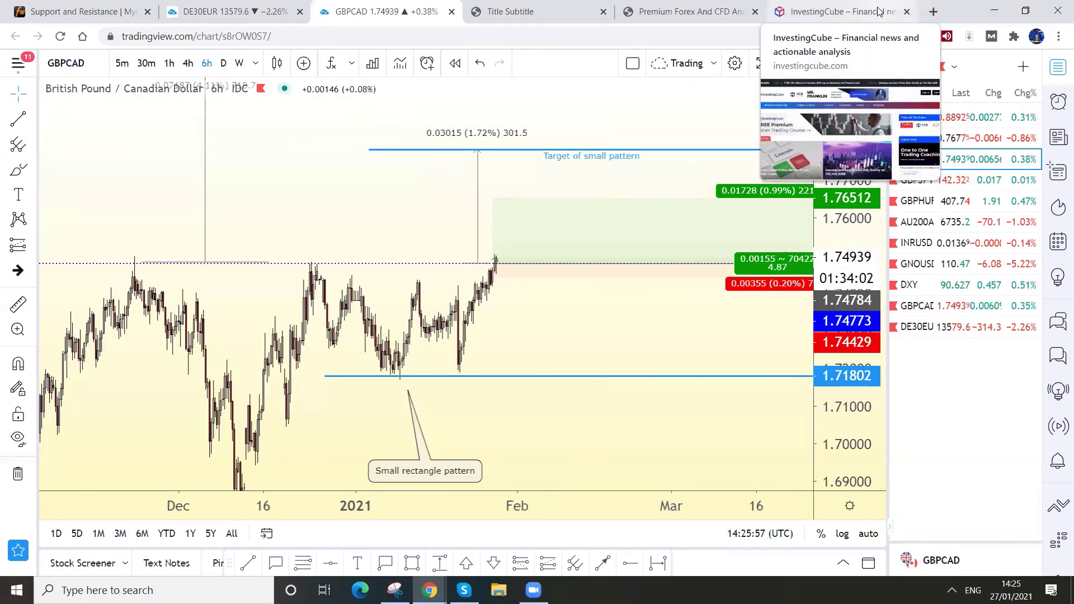
{"action": "left_click", "coordinate": [934, 11]}
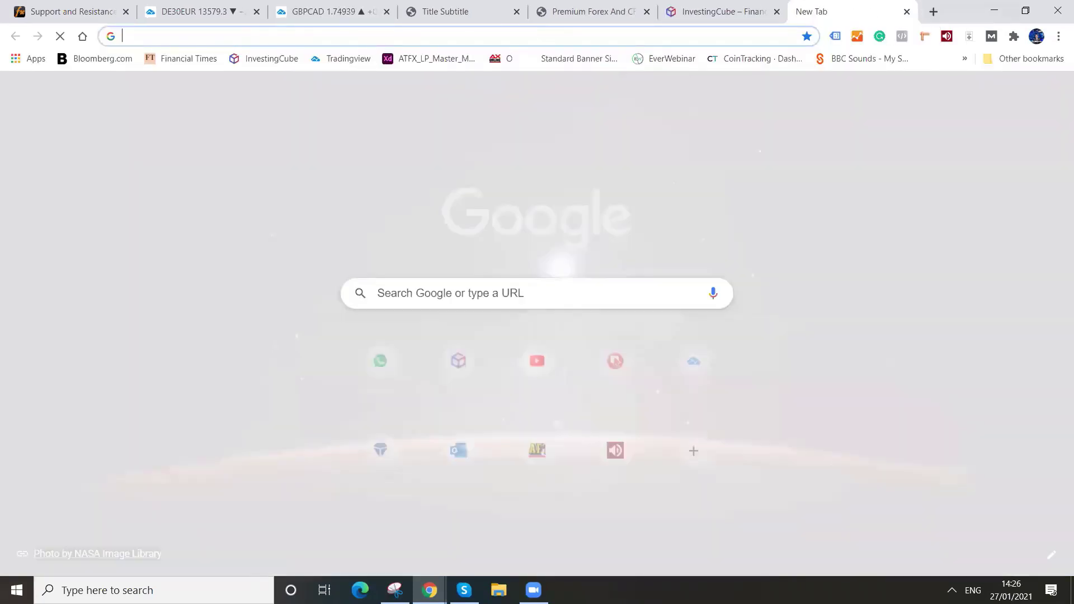
{"action": "key", "text": "ctrl+w"}
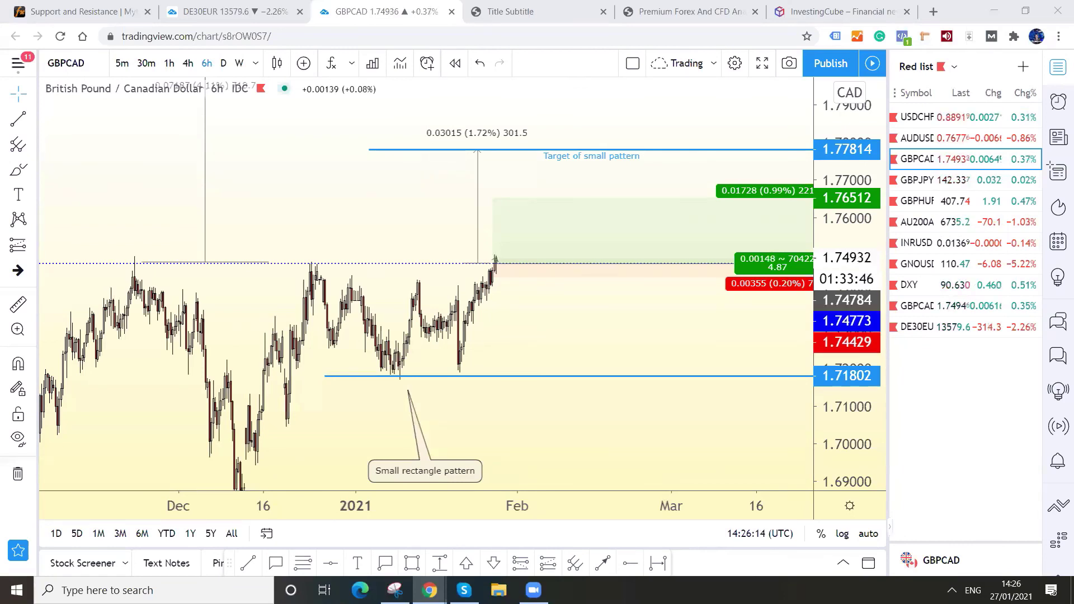
{"action": "left_click", "coordinate": [721, 10]}
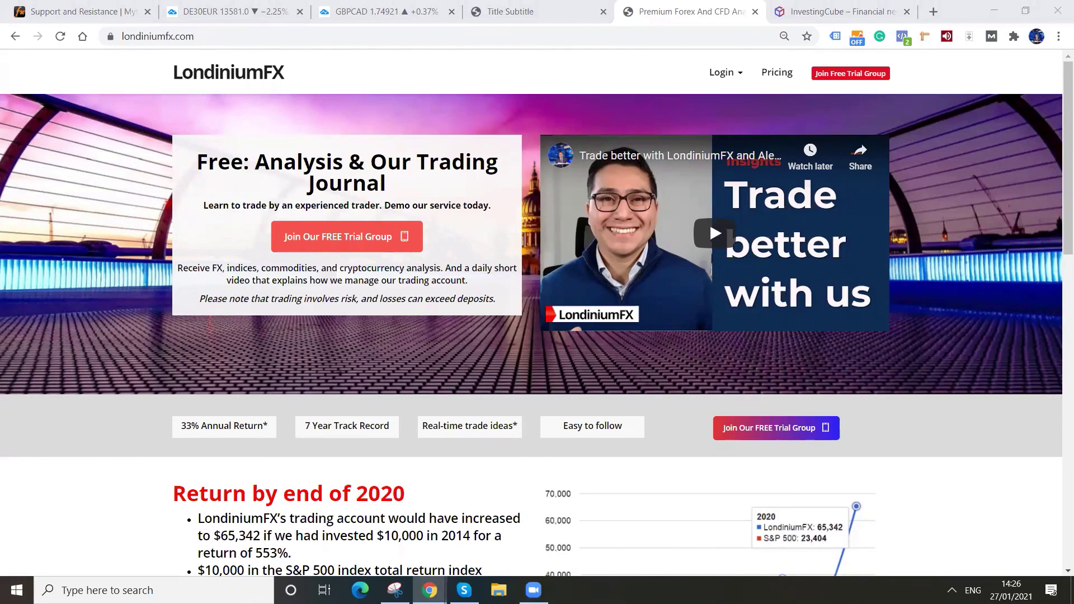
{"action": "left_click", "coordinate": [457, 6]}
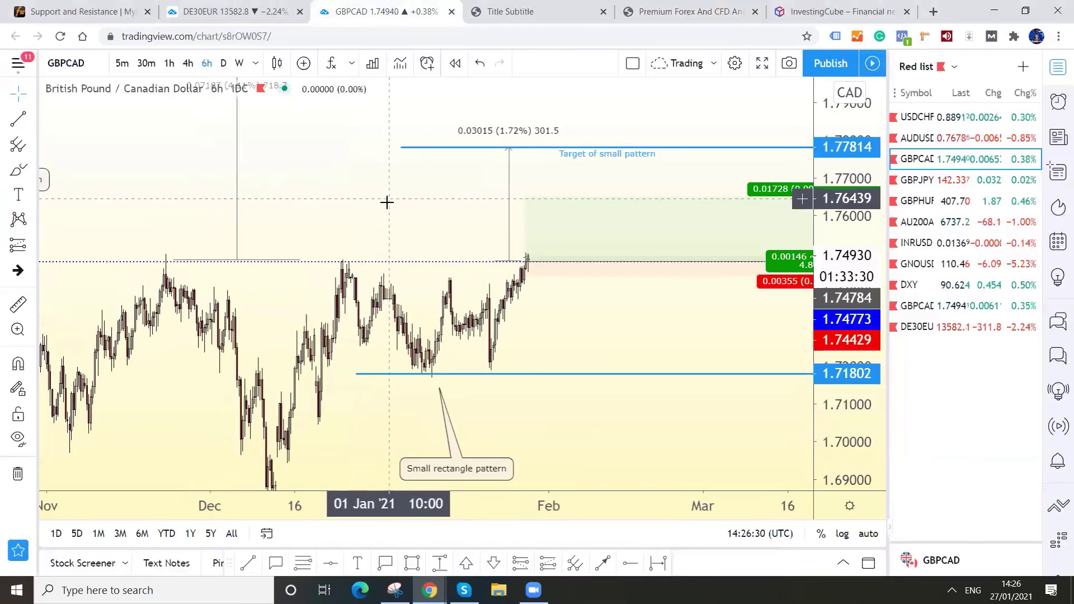
{"action": "scroll", "coordinate": [403, 190], "scroll_direction": "up", "scroll_amount": 1}
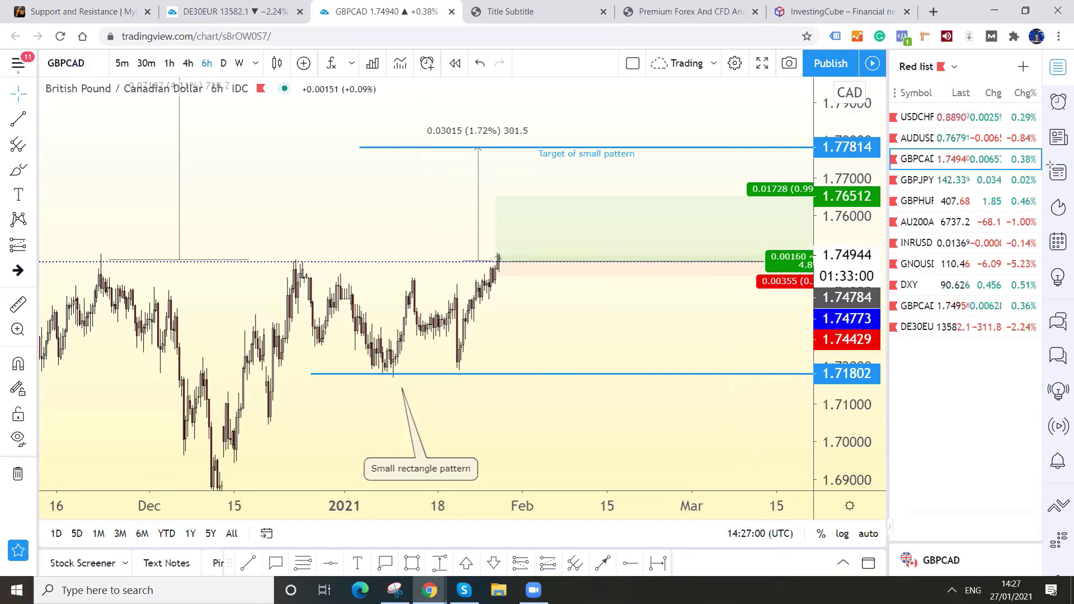
Anchor the Small rectangle pattern callout on the 1.71802 support line with its label beneath
{"action": "scroll", "coordinate": [532, 414], "scroll_direction": "left", "scroll_amount": 3}
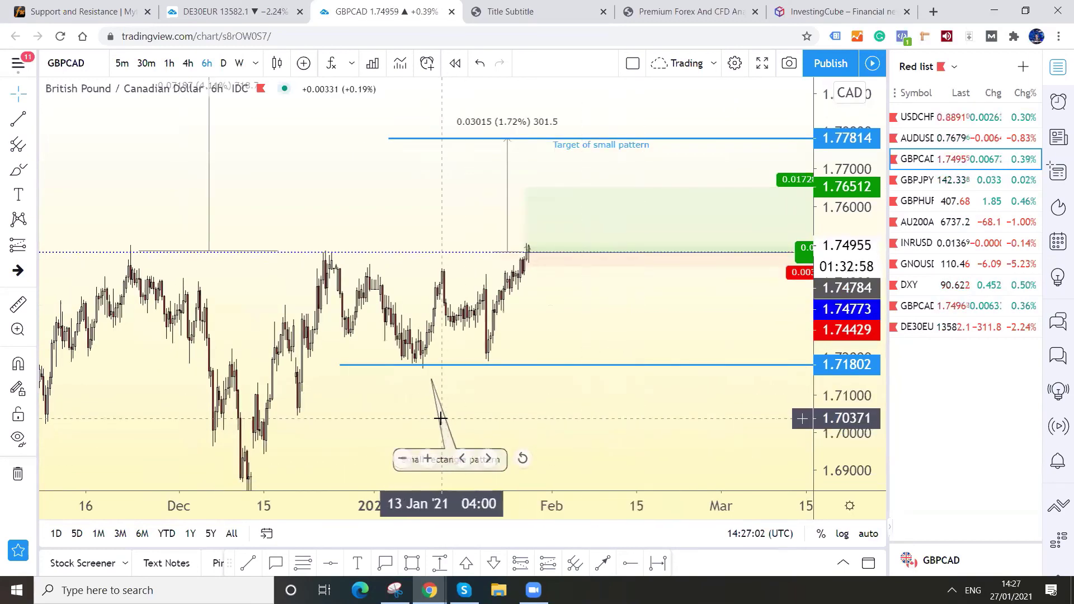
{"action": "left_click_drag", "start_coordinate": [440, 418], "coordinate": [427, 368]}
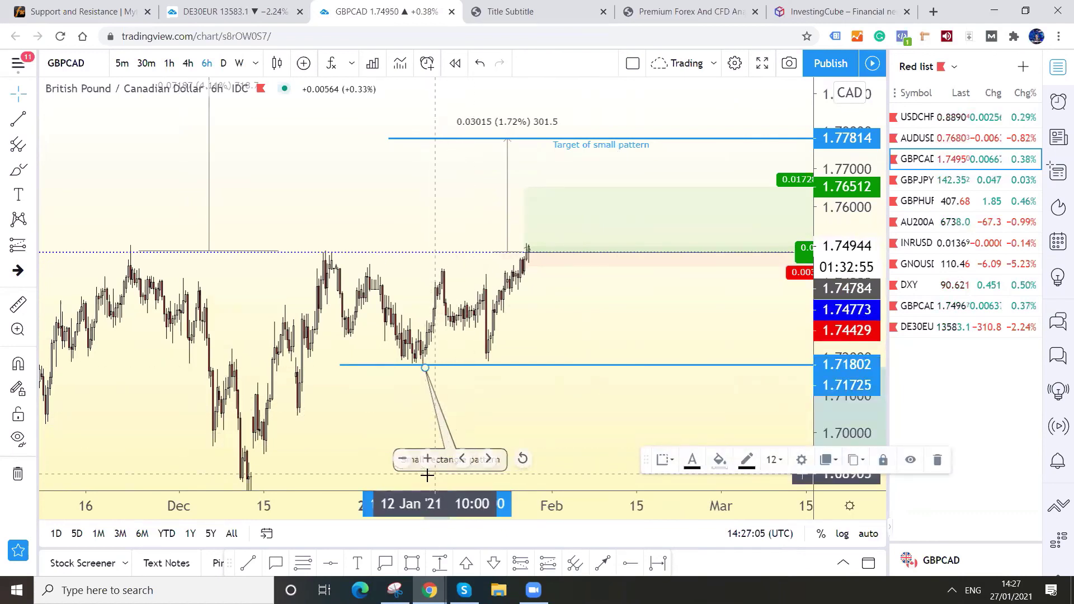
{"action": "left_click_drag", "start_coordinate": [432, 467], "coordinate": [401, 403]}
{"action": "left_click", "coordinate": [367, 425]}
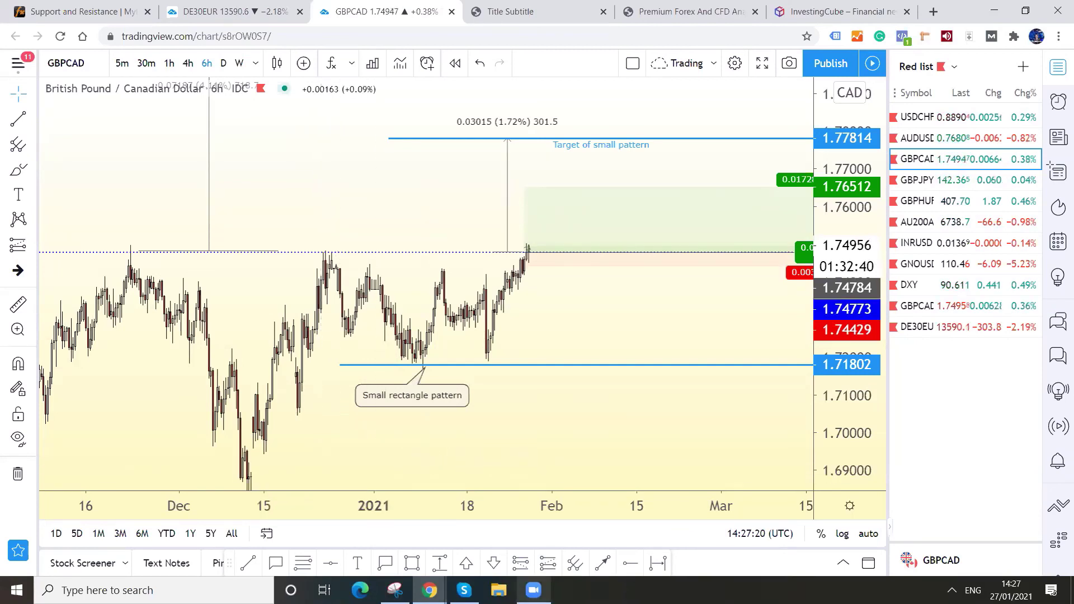
{"action": "mouse_move", "coordinate": [534, 591]}
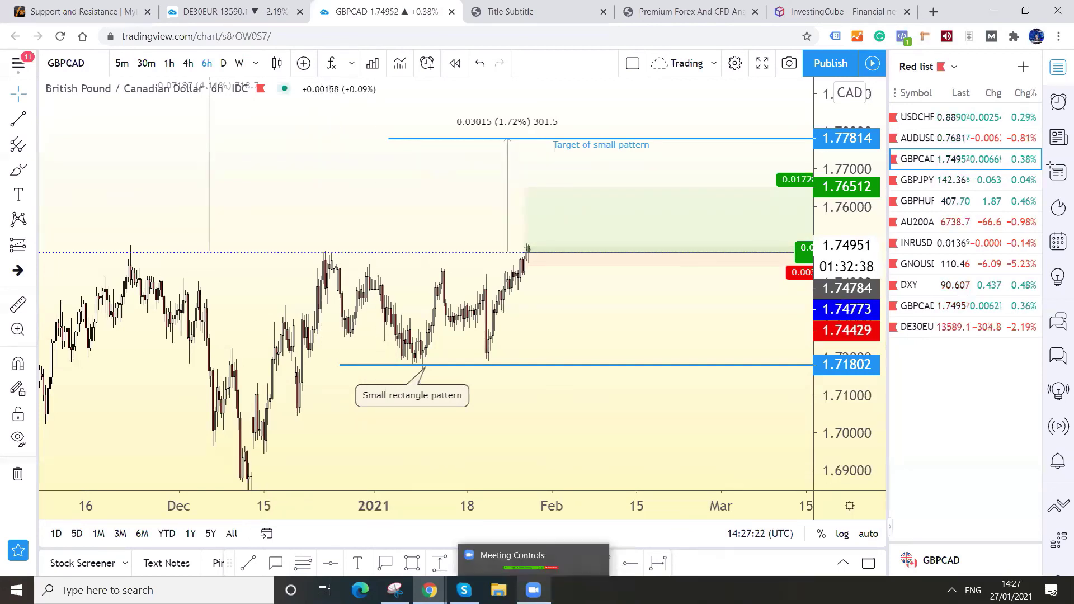